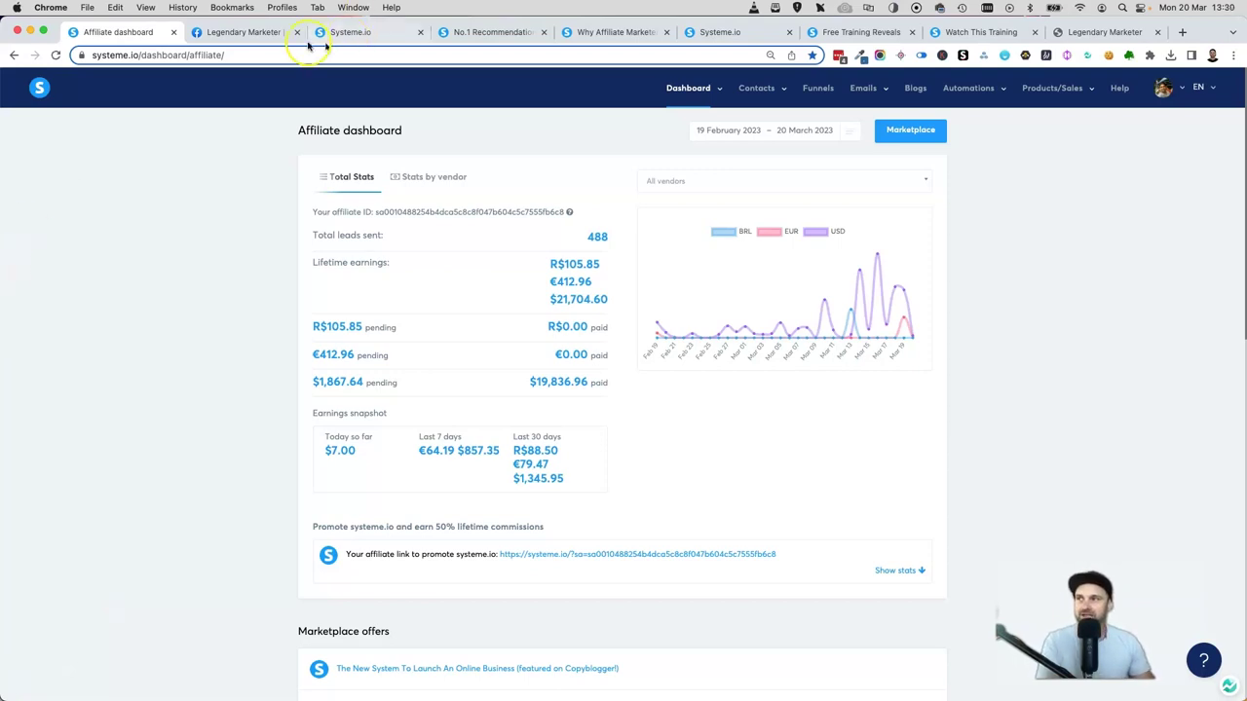
Read the Legendary Marketer group post asking about Systeme and the comment recommending Funnel Scene videos on Facebook
{"action": "left_click", "coordinate": [239, 32]}
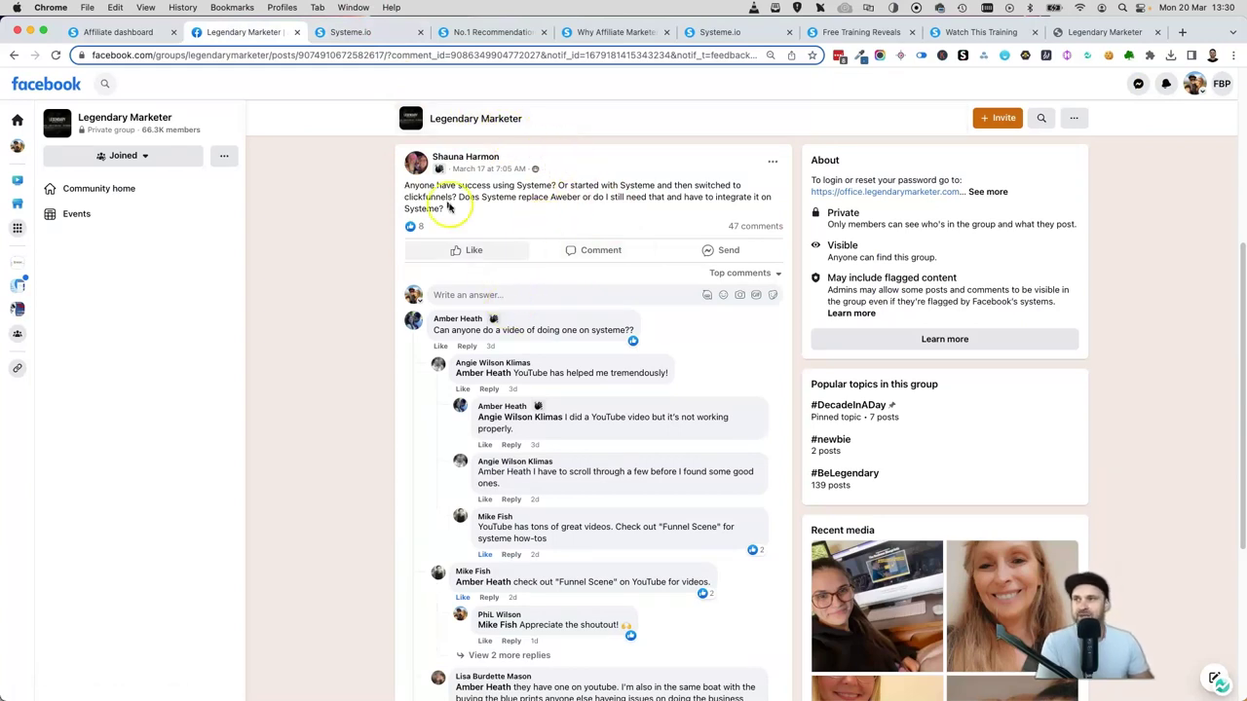
{"action": "left_click_drag", "start_coordinate": [409, 185], "coordinate": [518, 198]}
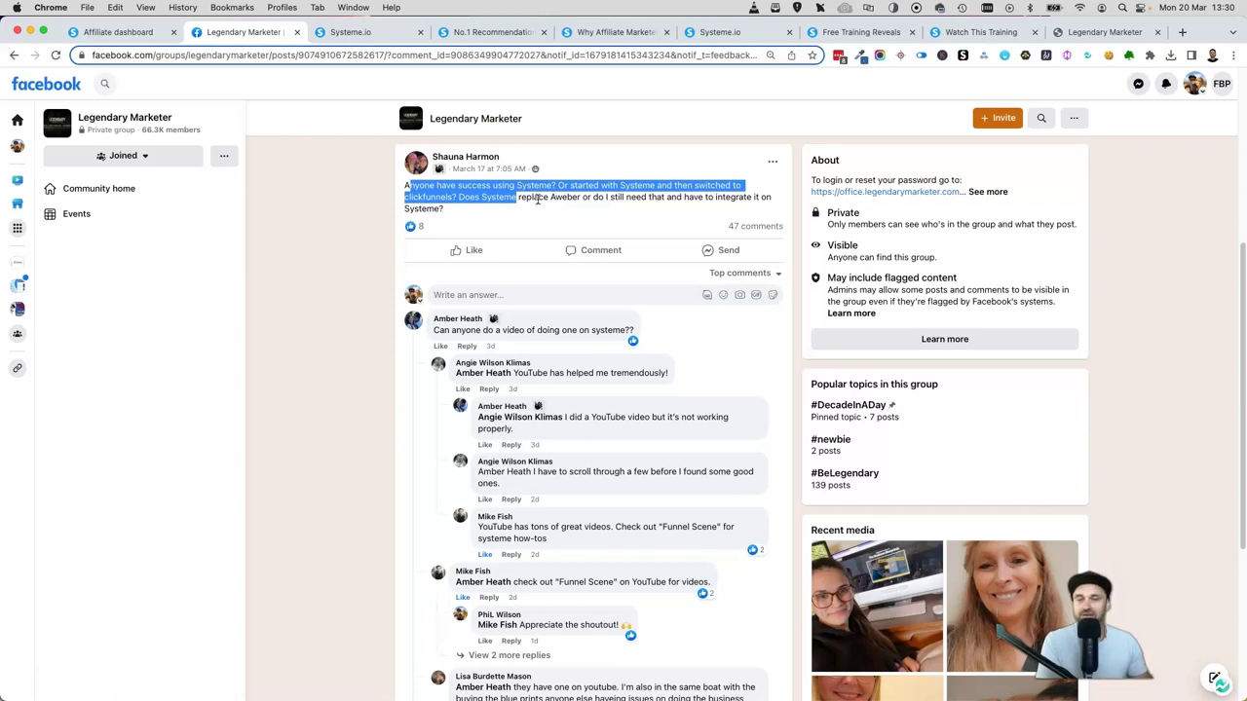
{"action": "left_click", "coordinate": [381, 595]}
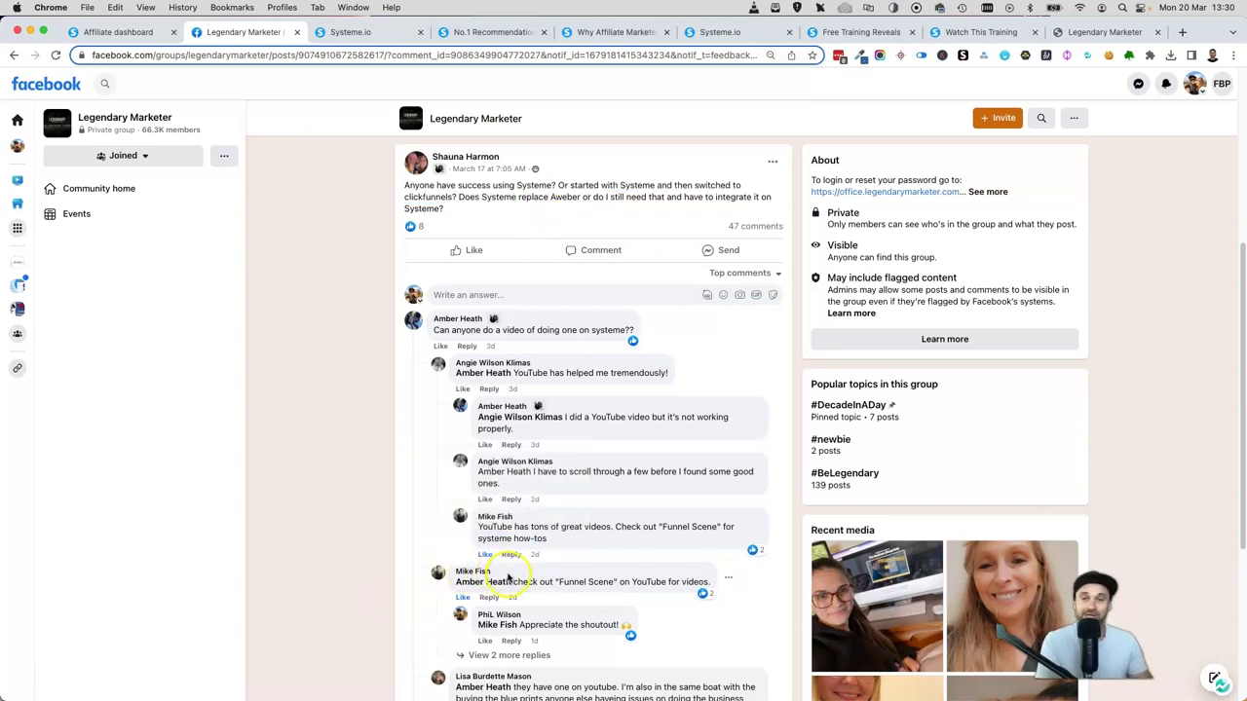
{"action": "left_click_drag", "start_coordinate": [541, 583], "coordinate": [742, 587]}
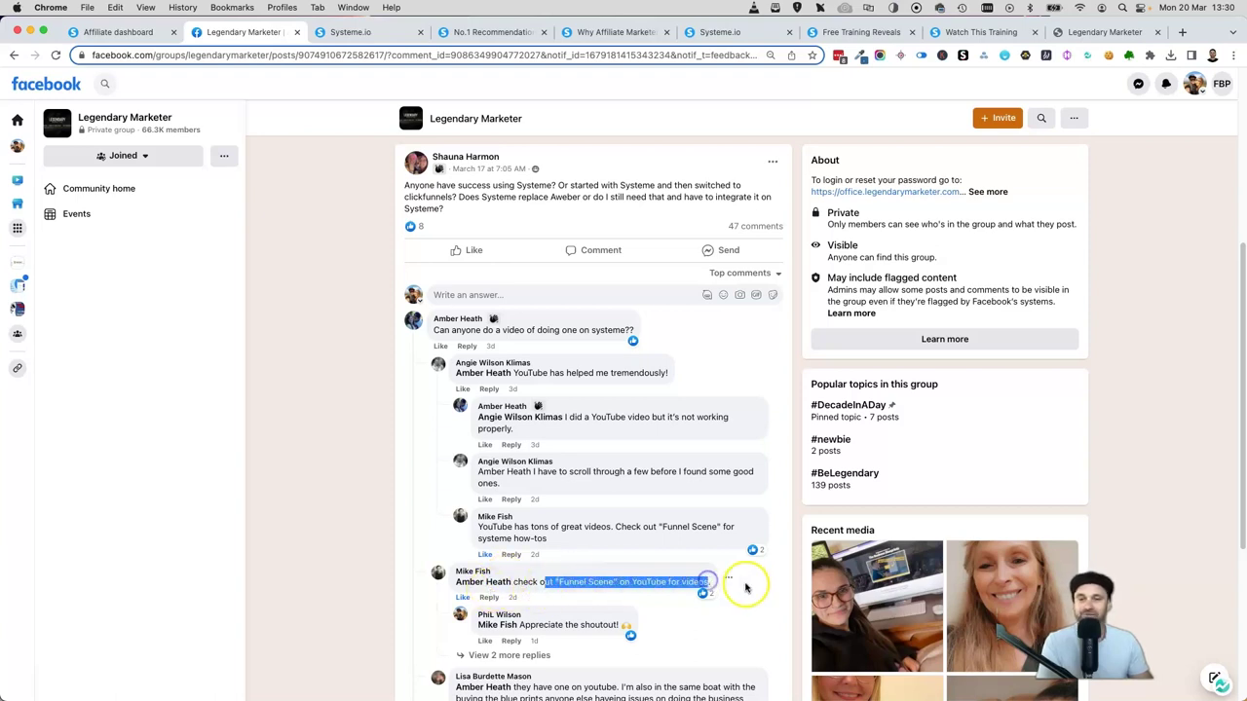
{"action": "left_click", "coordinate": [748, 584]}
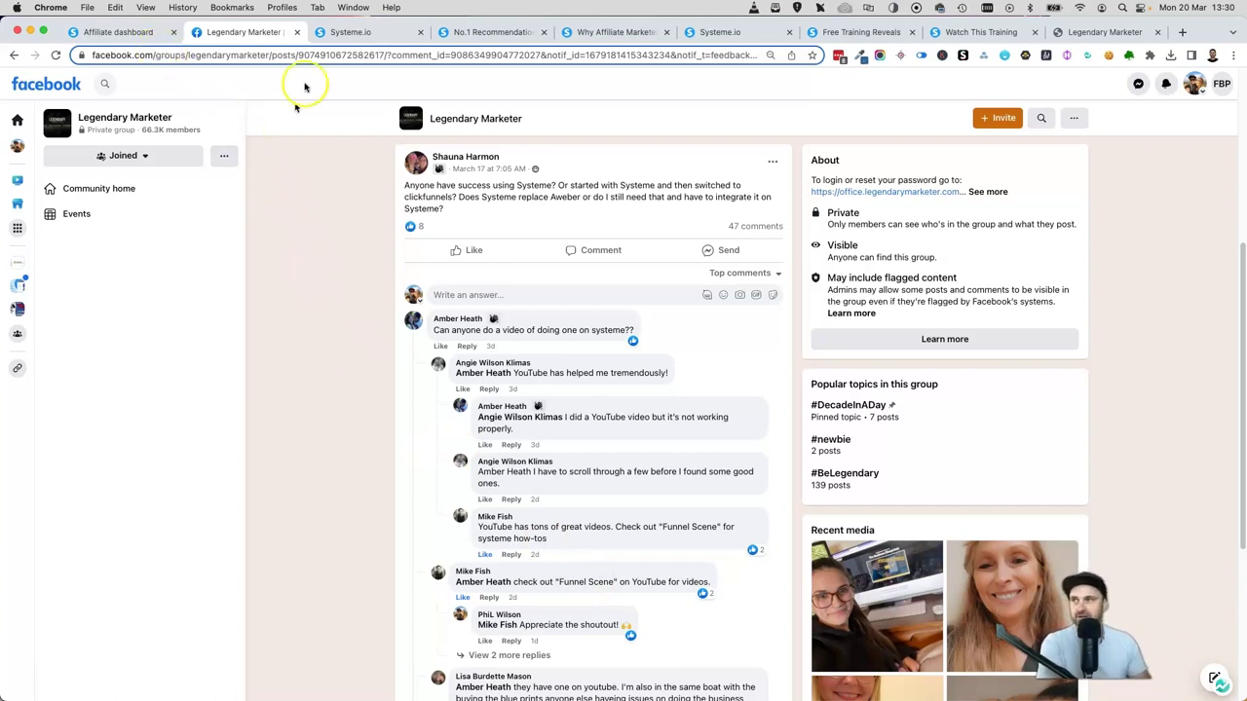
Review the first Legendary funnel's live landing page in Systeme.io, including its headline, intro text and opt-in pop-up, and close the pop-up
{"action": "left_click", "coordinate": [328, 32]}
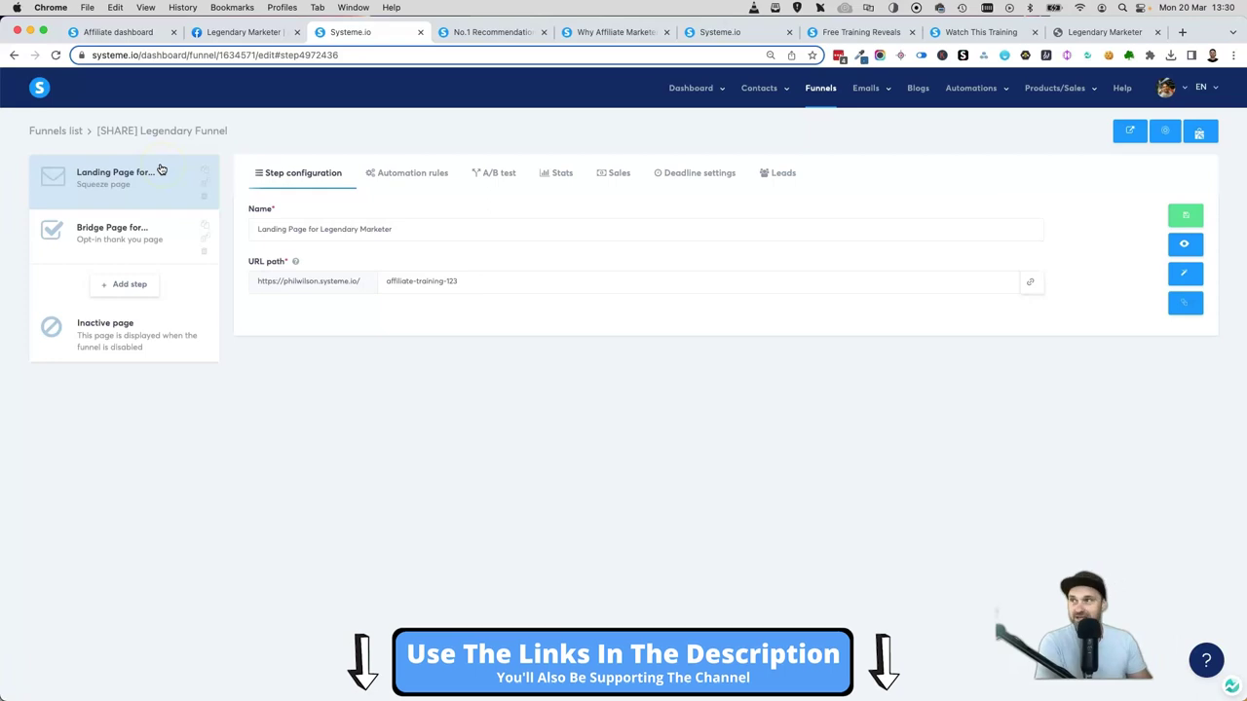
{"action": "left_click", "coordinate": [479, 34]}
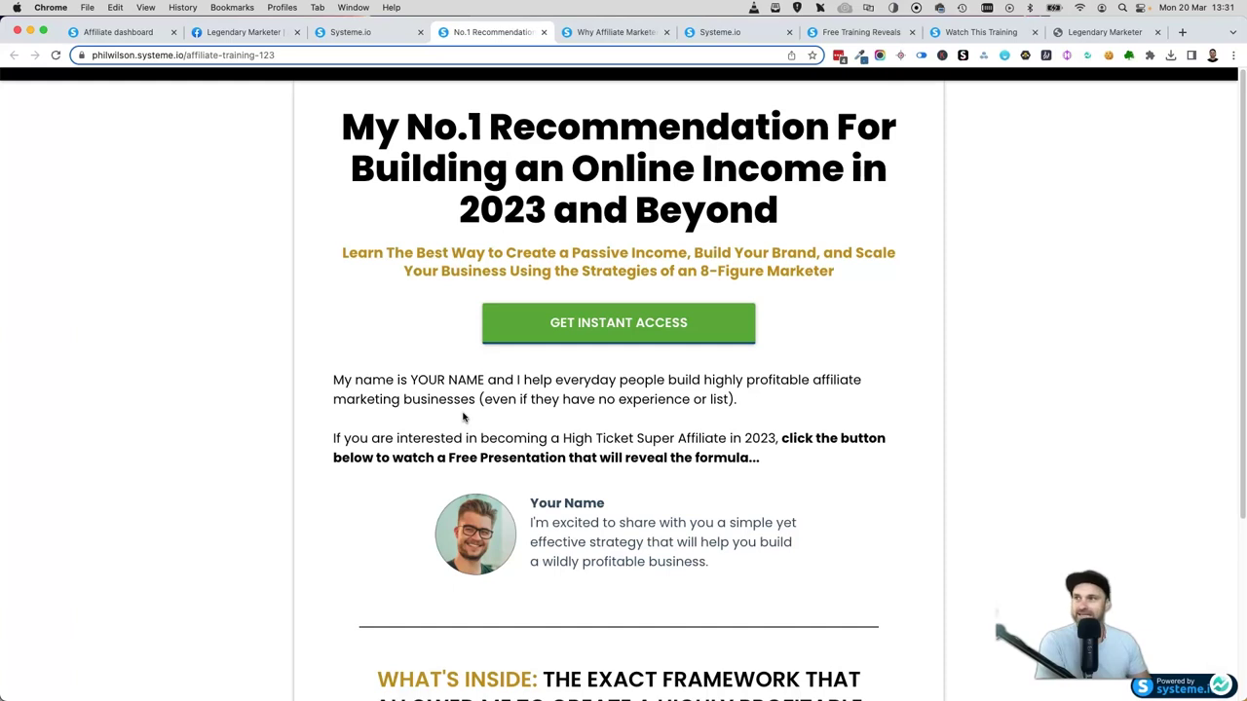
{"action": "left_click_drag", "start_coordinate": [331, 126], "coordinate": [824, 215]}
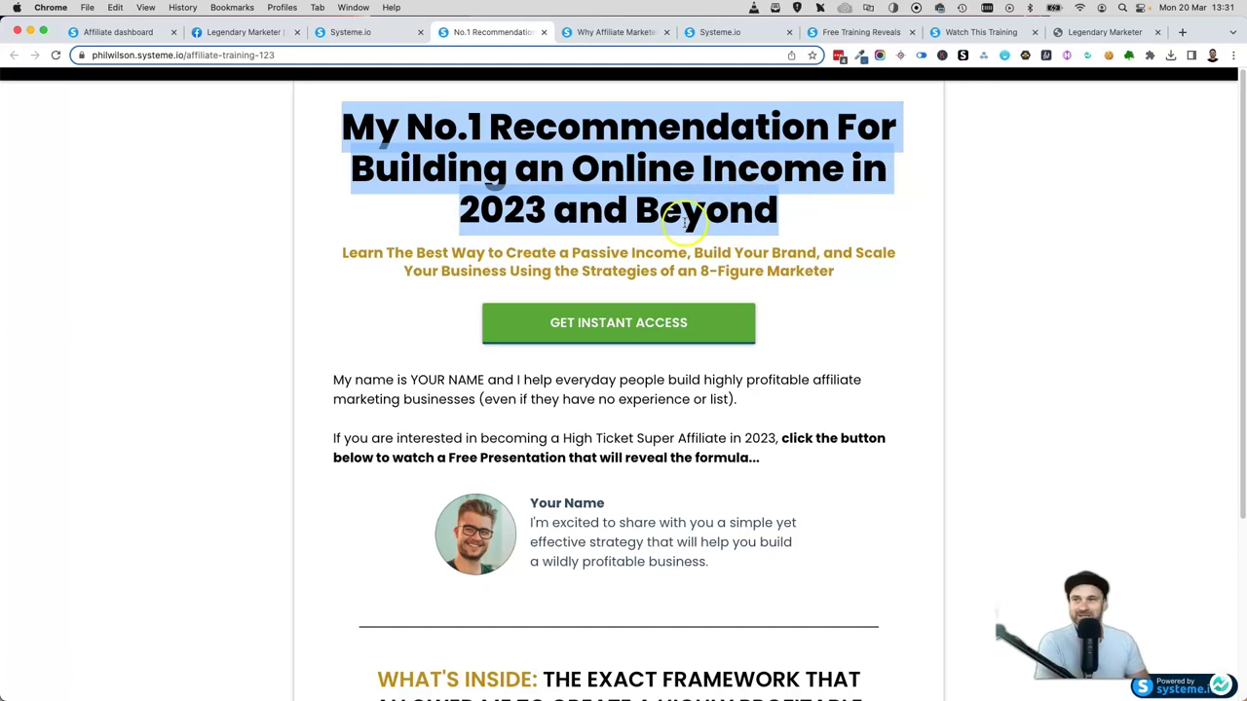
{"action": "left_click", "coordinate": [757, 244]}
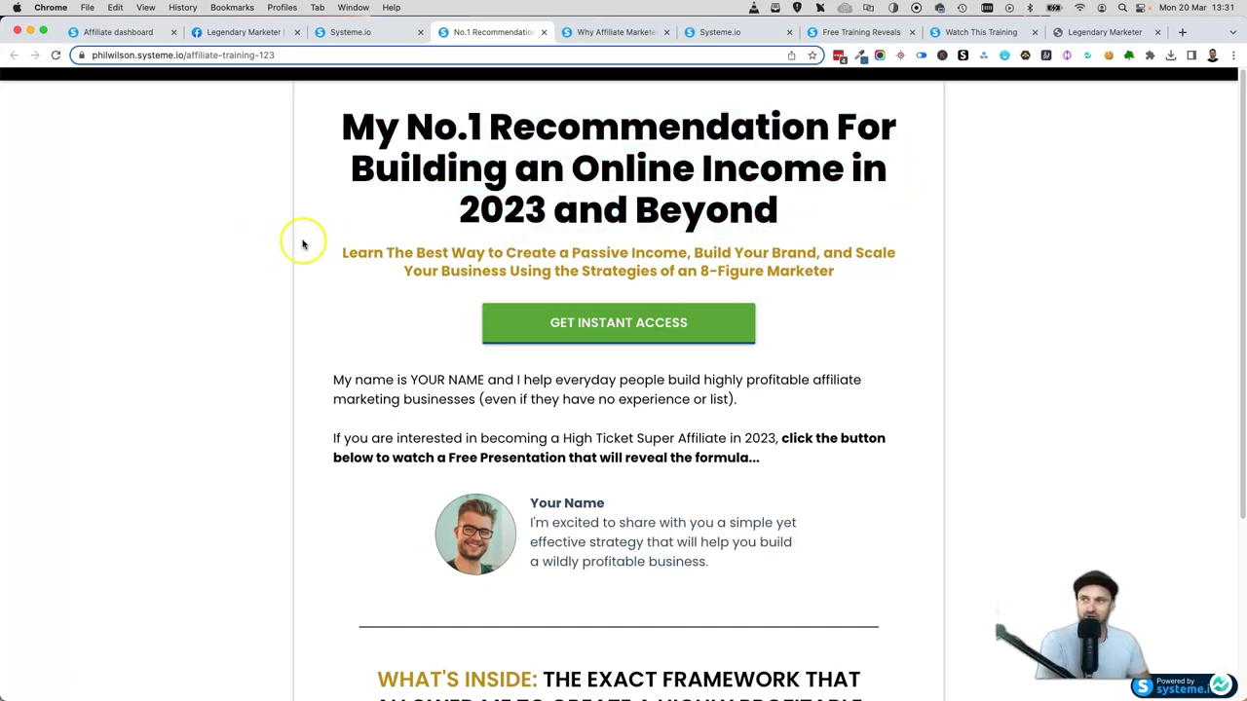
{"action": "left_click_drag", "start_coordinate": [332, 381], "coordinate": [509, 380]}
{"action": "left_click", "coordinate": [508, 380]}
{"action": "scroll", "coordinate": [428, 443], "scroll_direction": "down", "scroll_amount": 4}
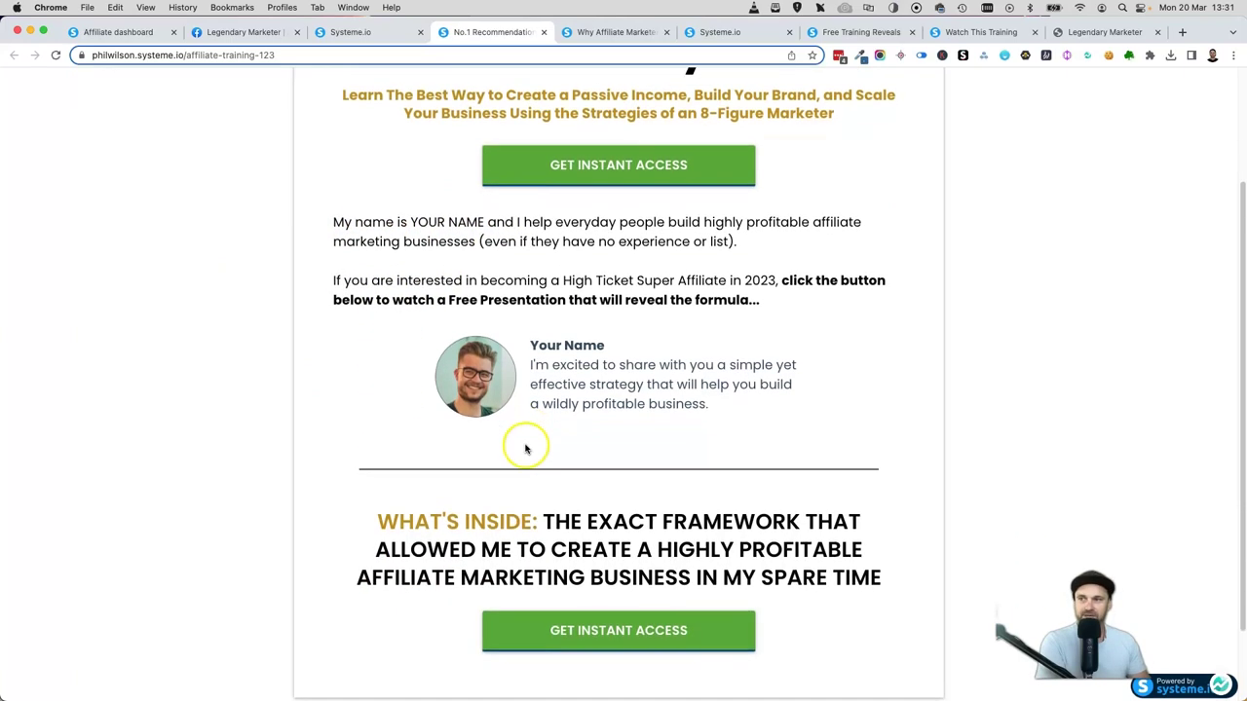
{"action": "scroll", "coordinate": [538, 440], "scroll_direction": "up", "scroll_amount": 4}
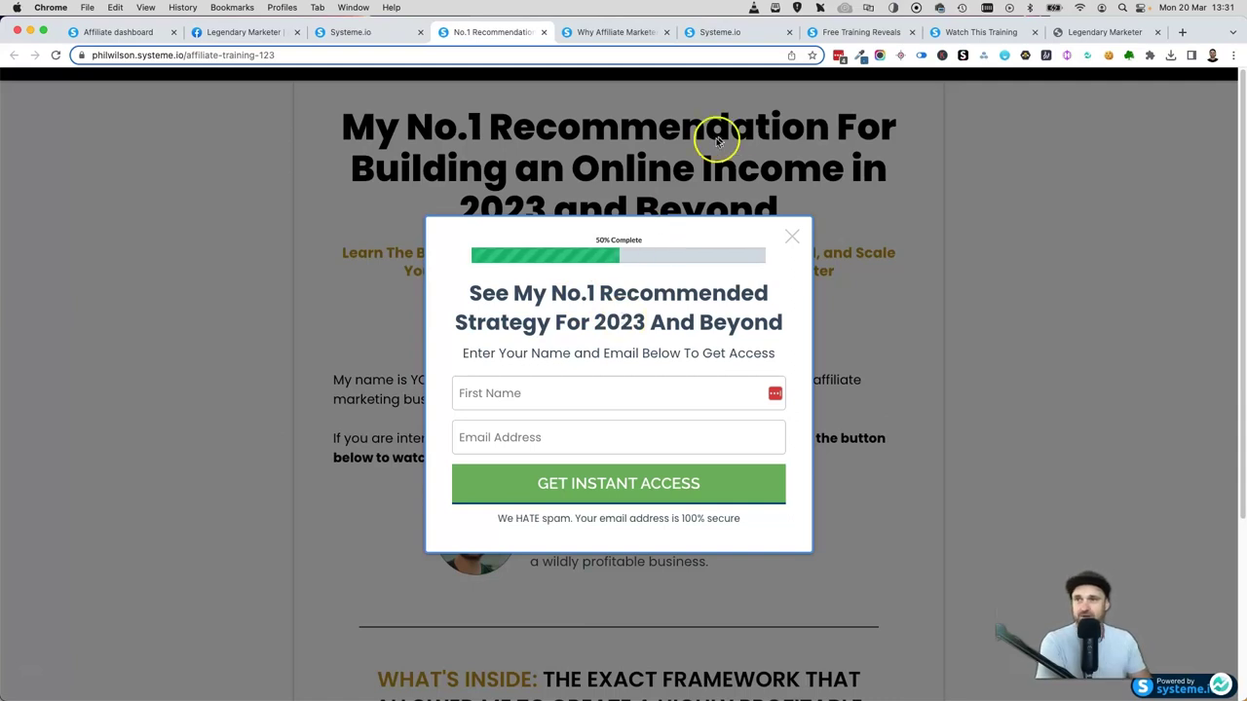
{"action": "left_click", "coordinate": [788, 243]}
Review the first funnel's bridge page, covering the video, personal story, 15-Day Challenge points, testimonial videos and access buttons
{"action": "left_click", "coordinate": [608, 32]}
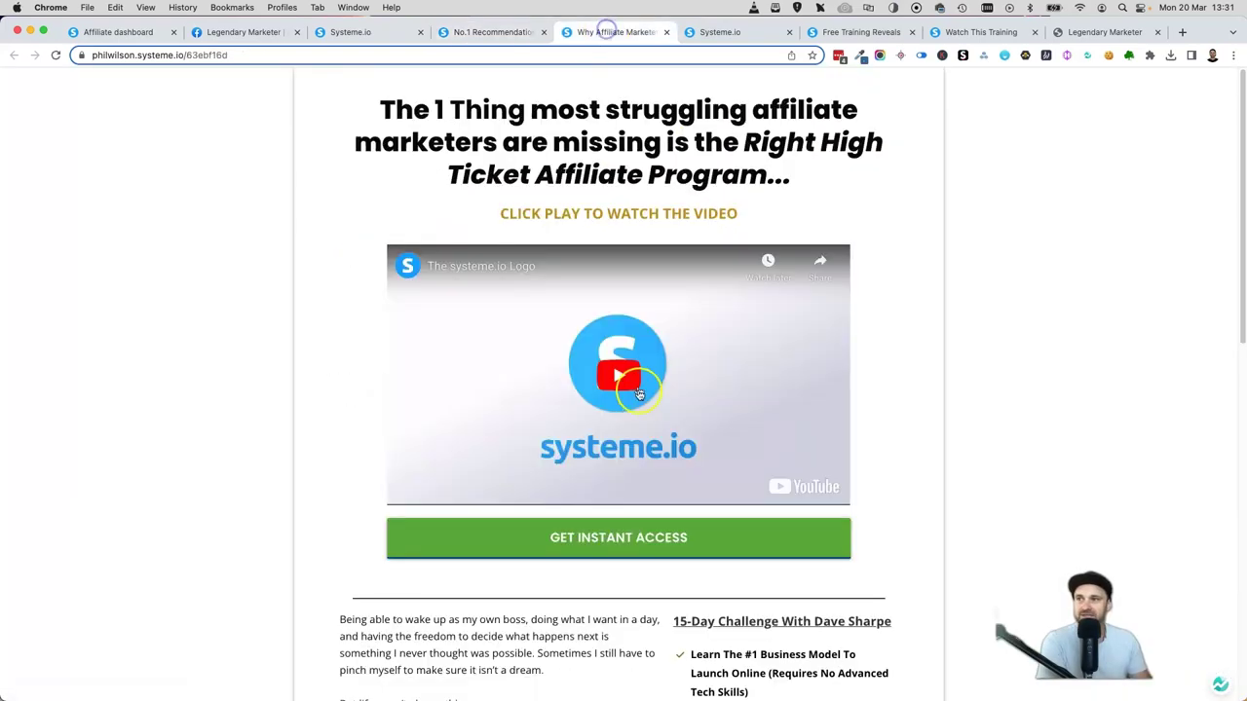
{"action": "scroll", "coordinate": [779, 253], "scroll_direction": "up", "scroll_amount": 1}
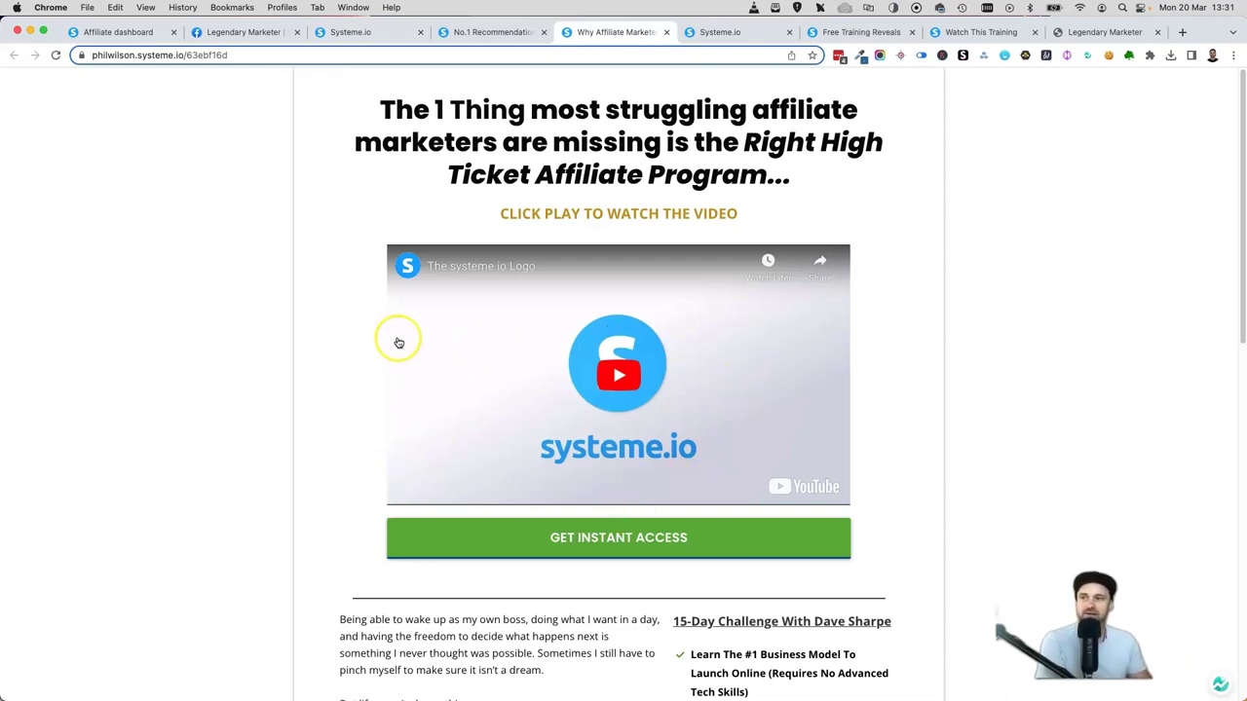
{"action": "scroll", "coordinate": [351, 416], "scroll_direction": "down", "scroll_amount": 5}
{"action": "left_click_drag", "start_coordinate": [341, 363], "coordinate": [646, 532]}
{"action": "scroll", "coordinate": [458, 438], "scroll_direction": "down", "scroll_amount": 4}
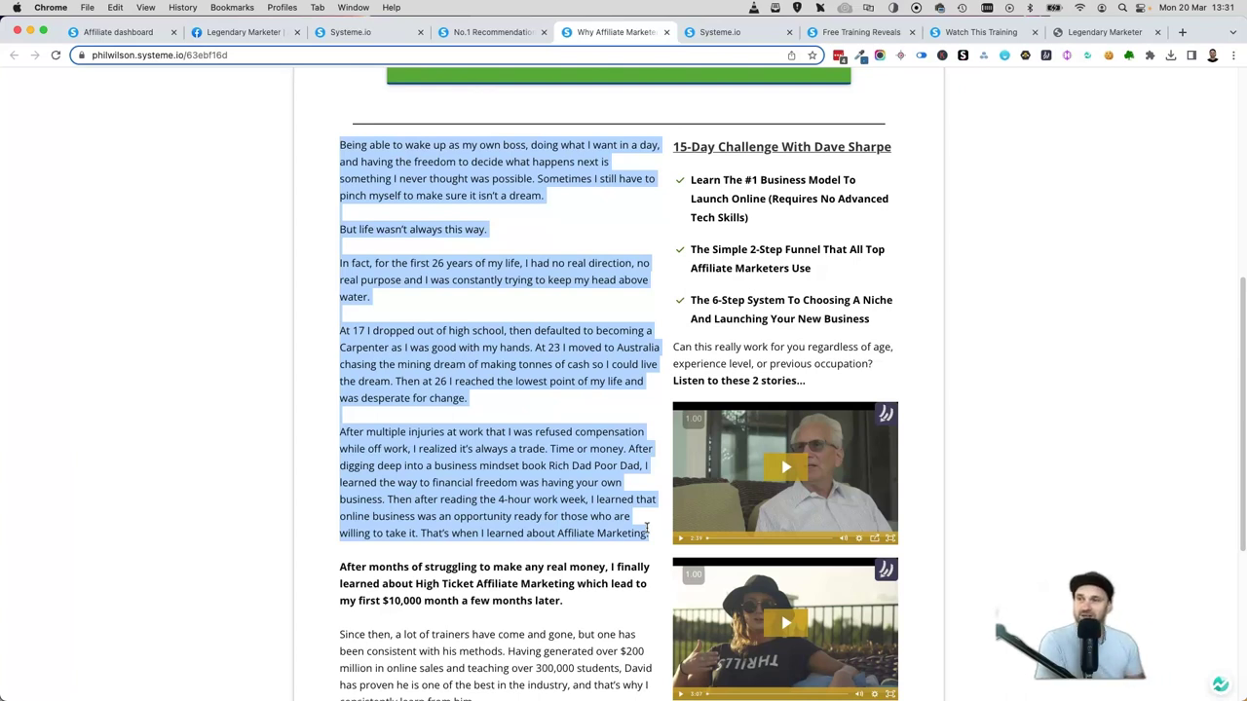
{"action": "scroll", "coordinate": [362, 459], "scroll_direction": "down", "scroll_amount": 2}
{"action": "left_click", "coordinate": [346, 478]}
{"action": "scroll", "coordinate": [389, 341], "scroll_direction": "down", "scroll_amount": 4}
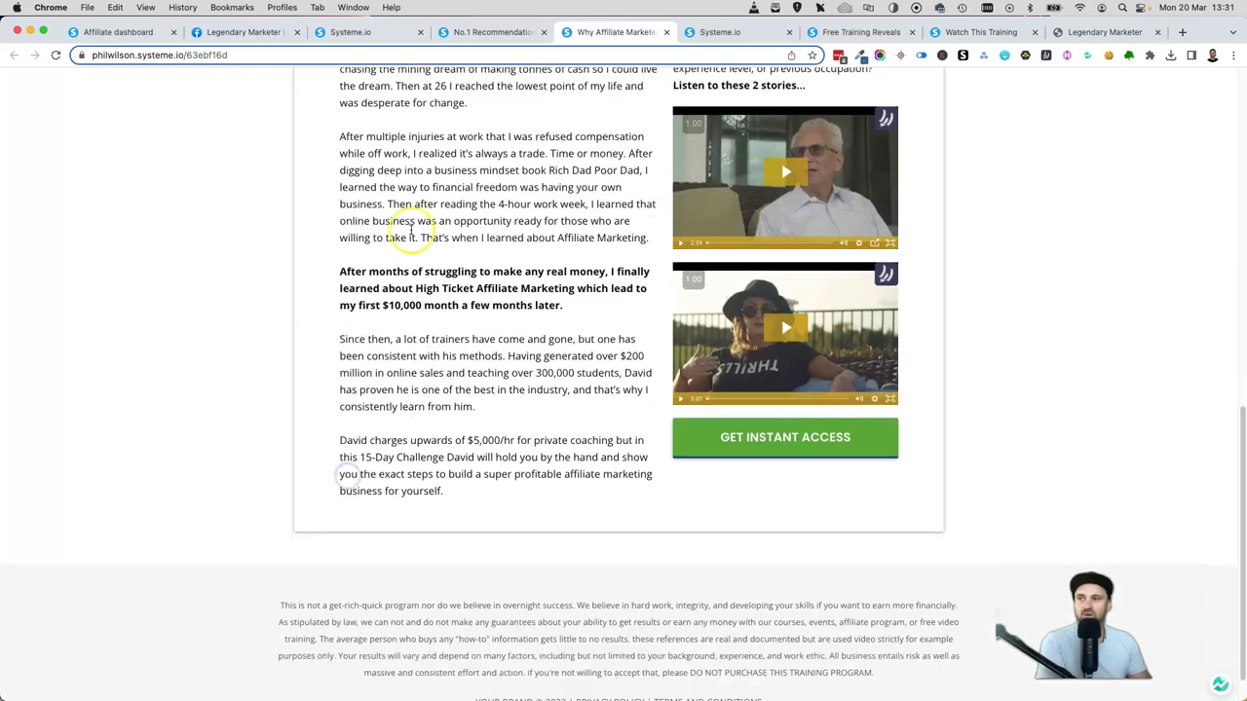
{"action": "scroll", "coordinate": [649, 337], "scroll_direction": "up", "scroll_amount": 5}
{"action": "scroll", "coordinate": [964, 417], "scroll_direction": "down", "scroll_amount": 3}
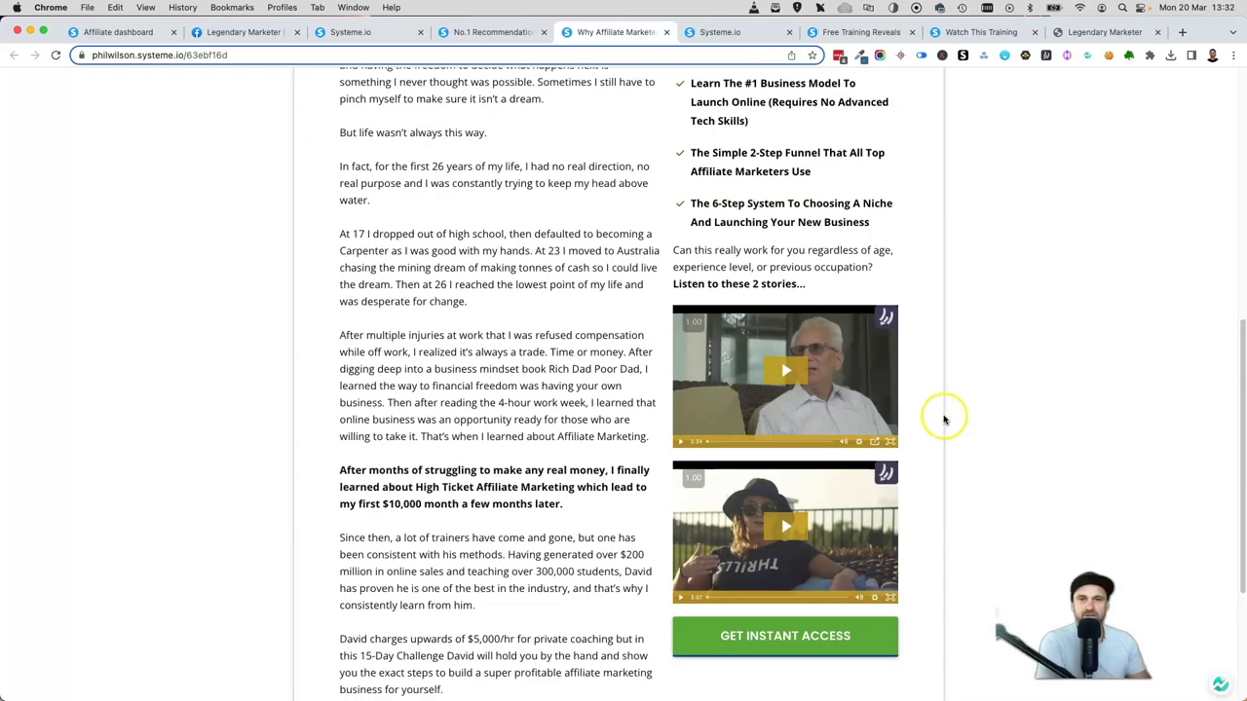
{"action": "scroll", "coordinate": [943, 419], "scroll_direction": "down", "scroll_amount": 1}
{"action": "scroll", "coordinate": [751, 570], "scroll_direction": "up", "scroll_amount": 4}
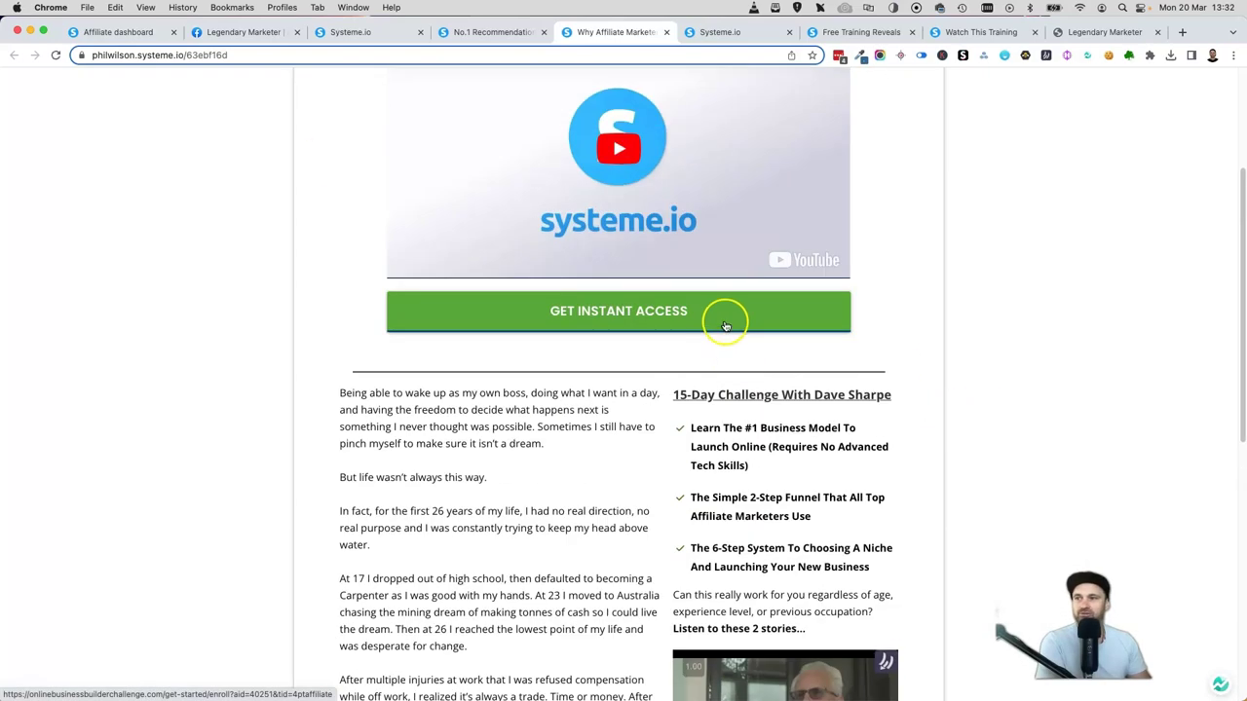
{"action": "scroll", "coordinate": [714, 336], "scroll_direction": "up", "scroll_amount": 2}
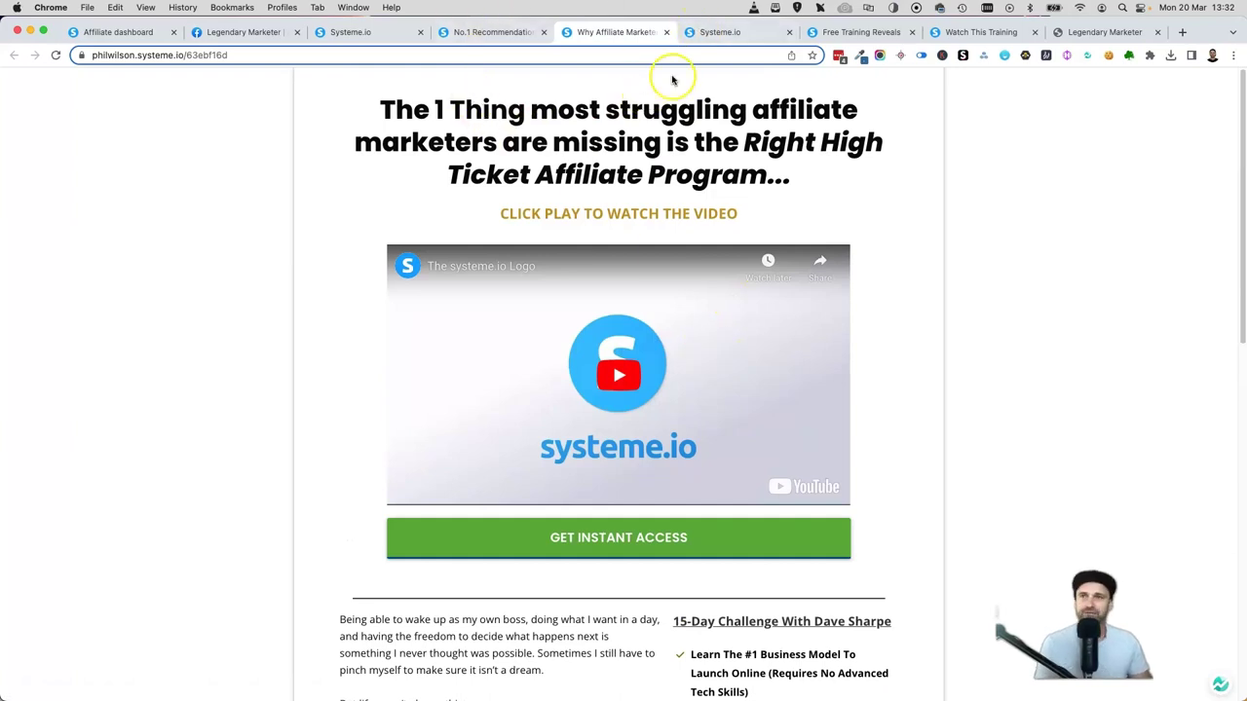
Look over Legendary Funnel 2 and its live squeeze page, from the free eBook headline to the opt-in form
{"action": "left_click", "coordinate": [717, 29]}
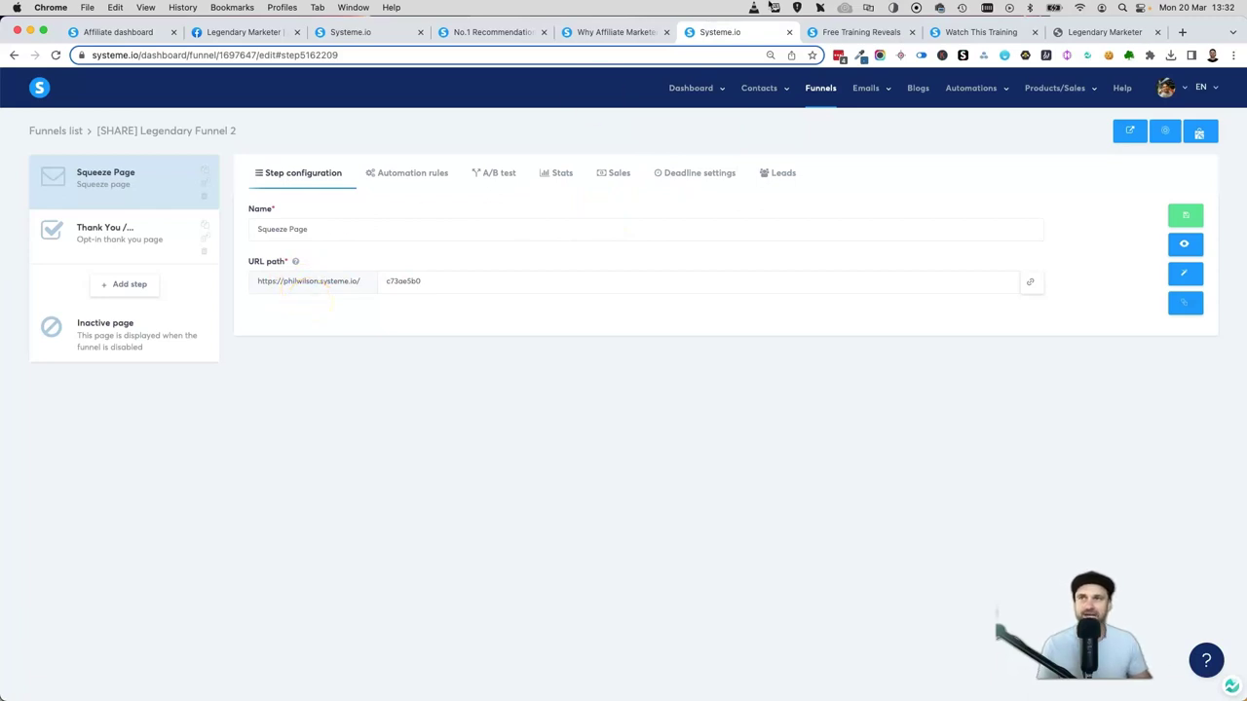
{"action": "left_click", "coordinate": [836, 32]}
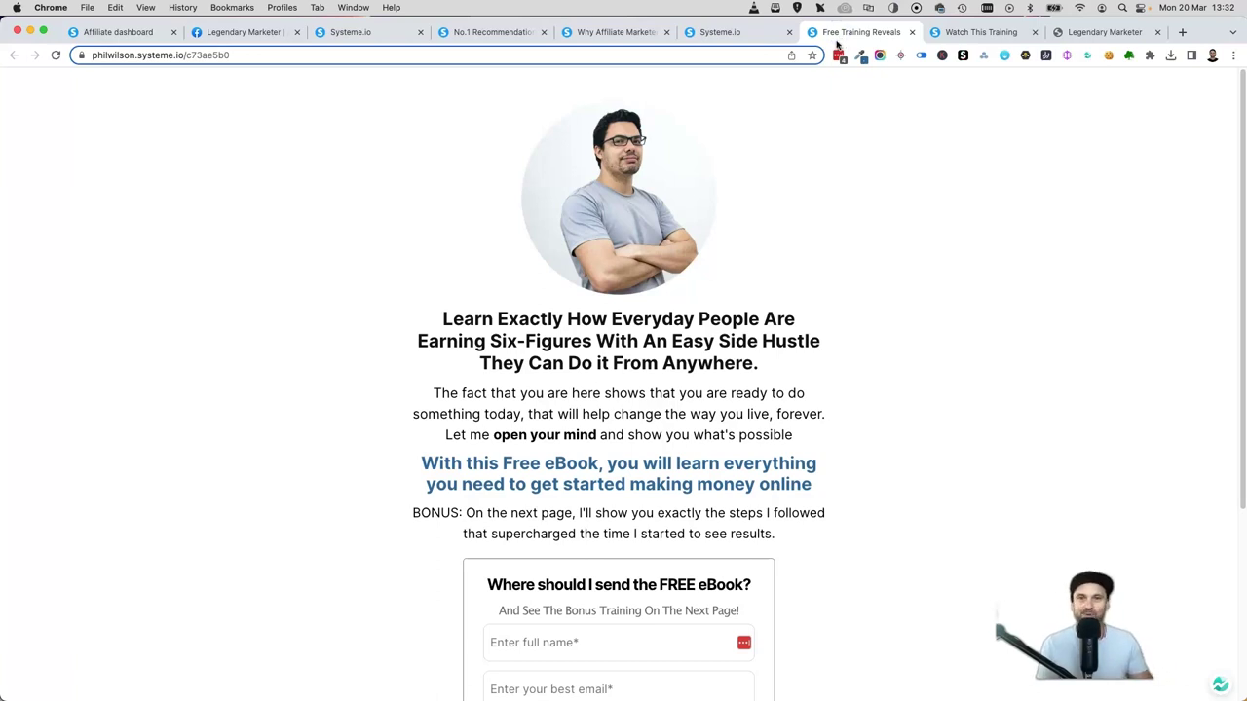
{"action": "scroll", "coordinate": [834, 403], "scroll_direction": "down", "scroll_amount": 2}
{"action": "scroll", "coordinate": [834, 403], "scroll_direction": "up", "scroll_amount": 2}
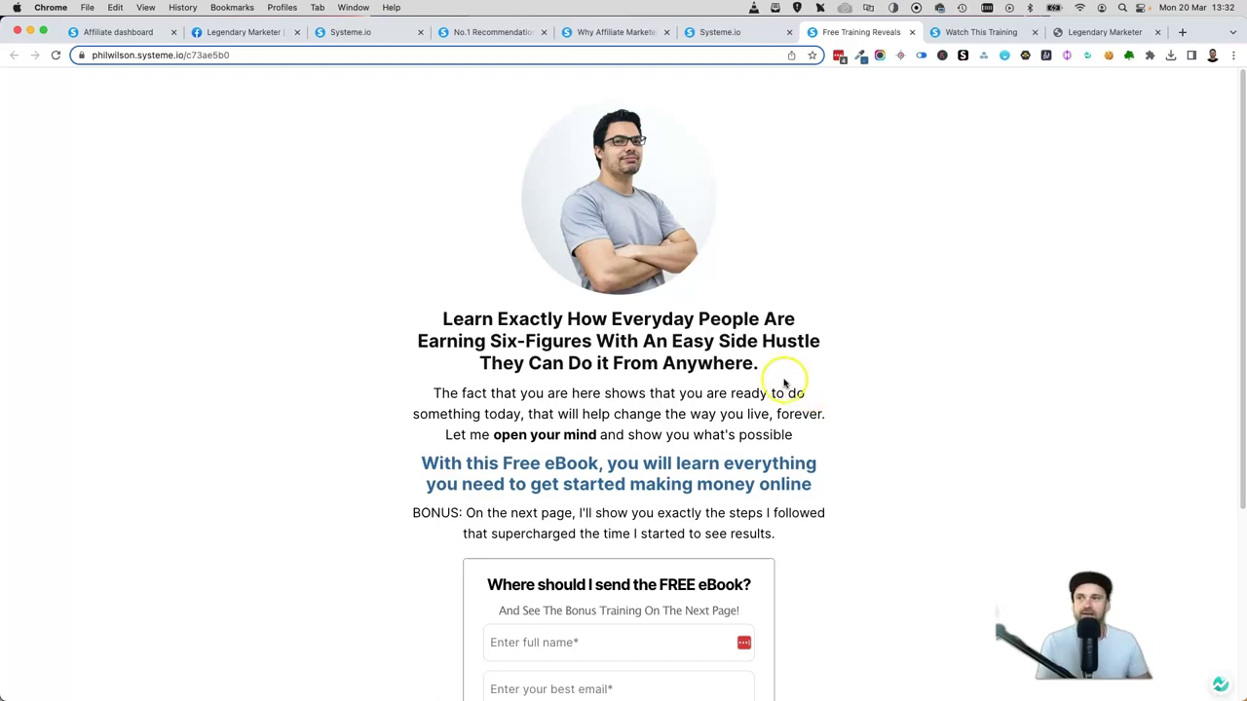
{"action": "scroll", "coordinate": [783, 370], "scroll_direction": "down", "scroll_amount": 2}
{"action": "scroll", "coordinate": [782, 375], "scroll_direction": "up", "scroll_amount": 2}
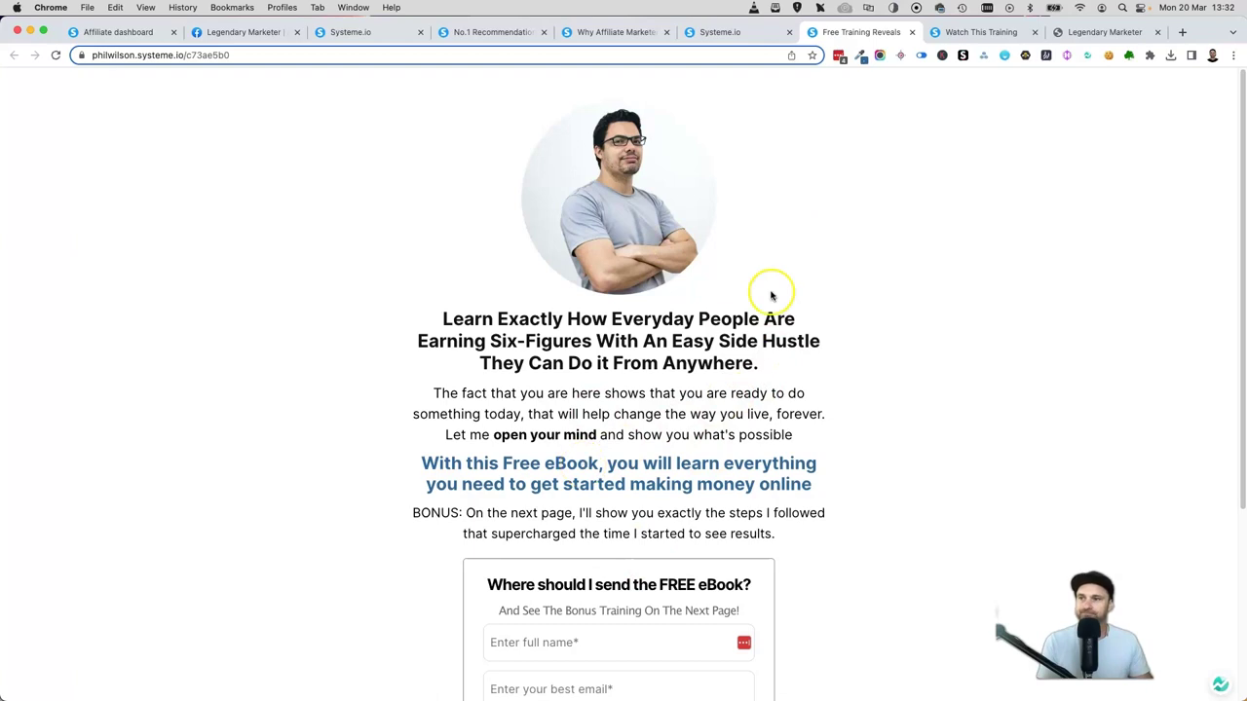
{"action": "scroll", "coordinate": [769, 367], "scroll_direction": "down", "scroll_amount": 5}
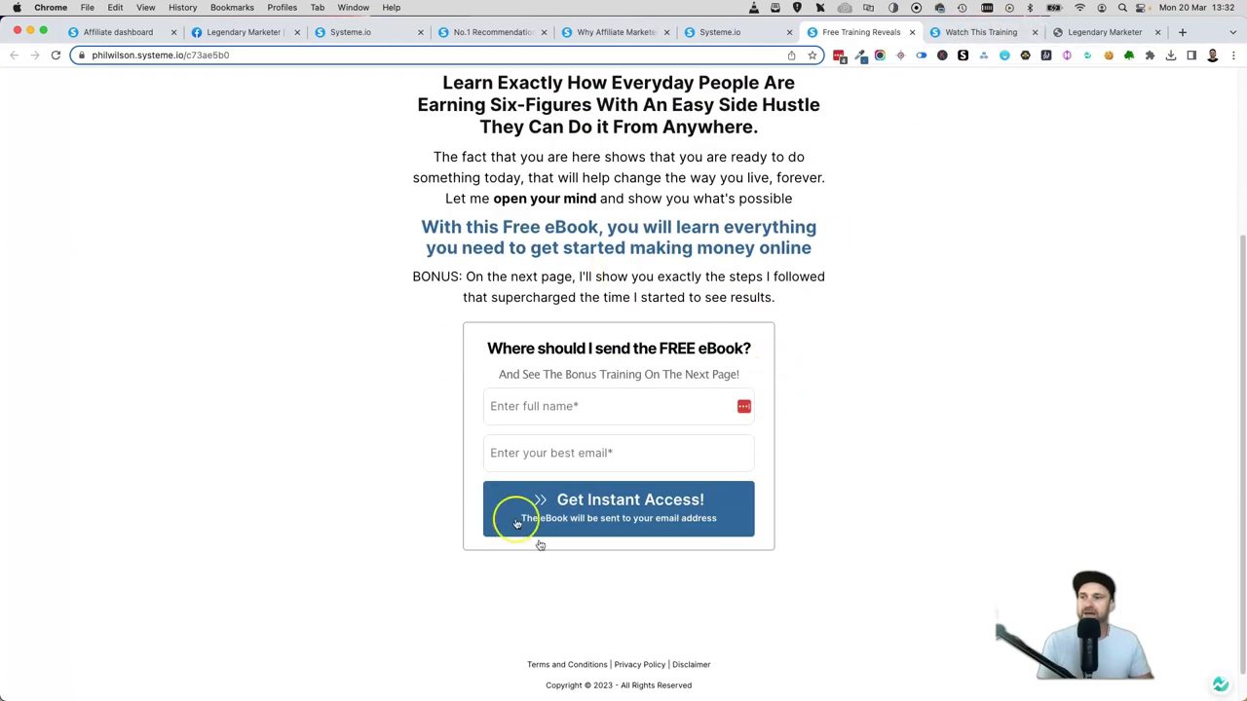
{"action": "scroll", "coordinate": [838, 243], "scroll_direction": "up", "scroll_amount": 5}
Examine the second funnel's thank-you page, including the bonus video, the personal introduction text and the call-to-action buttons
{"action": "left_click", "coordinate": [974, 32]}
{"action": "scroll", "coordinate": [708, 332], "scroll_direction": "down", "scroll_amount": 1}
{"action": "scroll", "coordinate": [708, 333], "scroll_direction": "down", "scroll_amount": 5}
{"action": "left_click_drag", "start_coordinate": [457, 191], "coordinate": [660, 432]}
{"action": "left_click", "coordinate": [660, 434]}
{"action": "scroll", "coordinate": [659, 434], "scroll_direction": "up", "scroll_amount": 4}
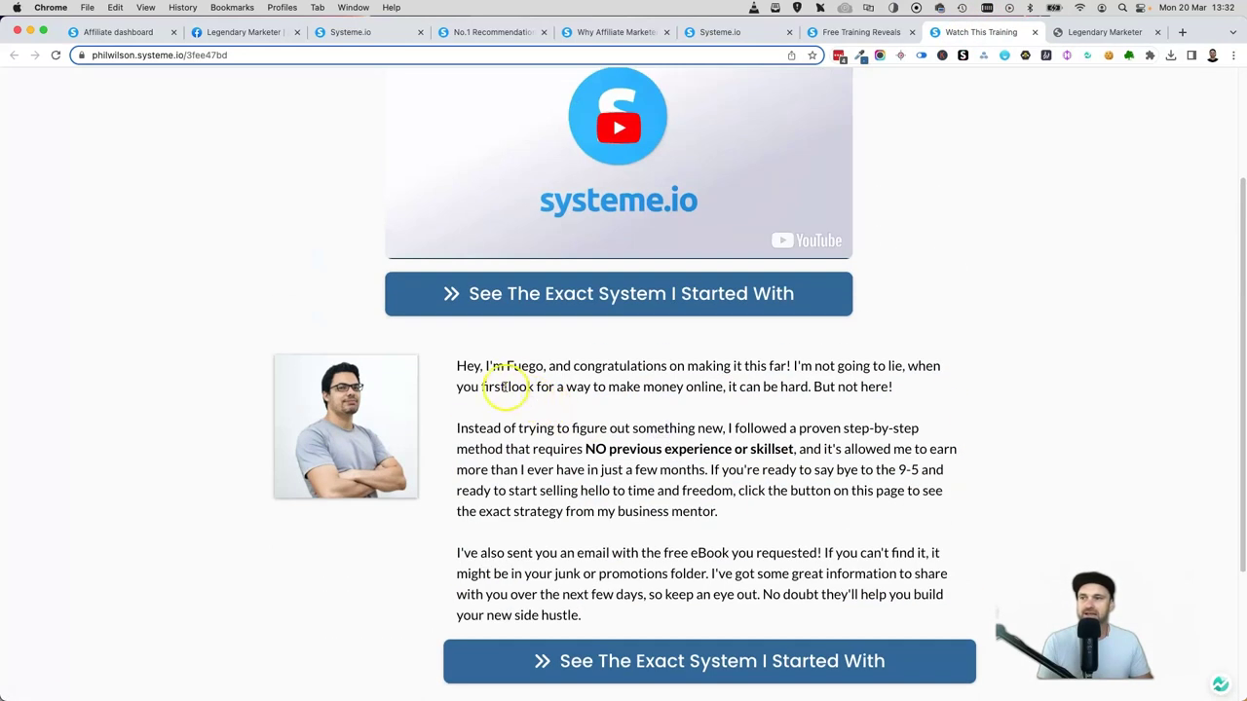
{"action": "left_click_drag", "start_coordinate": [458, 365], "coordinate": [544, 368]}
{"action": "left_click", "coordinate": [543, 368]}
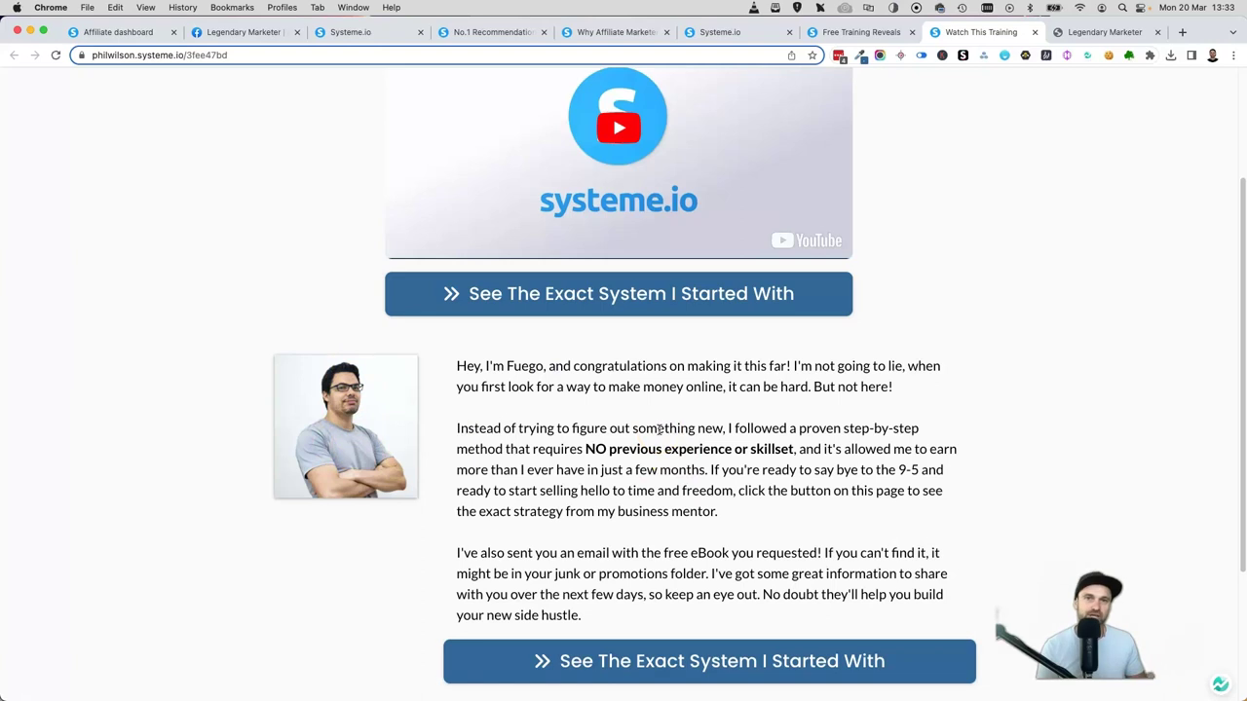
{"action": "scroll", "coordinate": [598, 493], "scroll_direction": "up", "scroll_amount": 4}
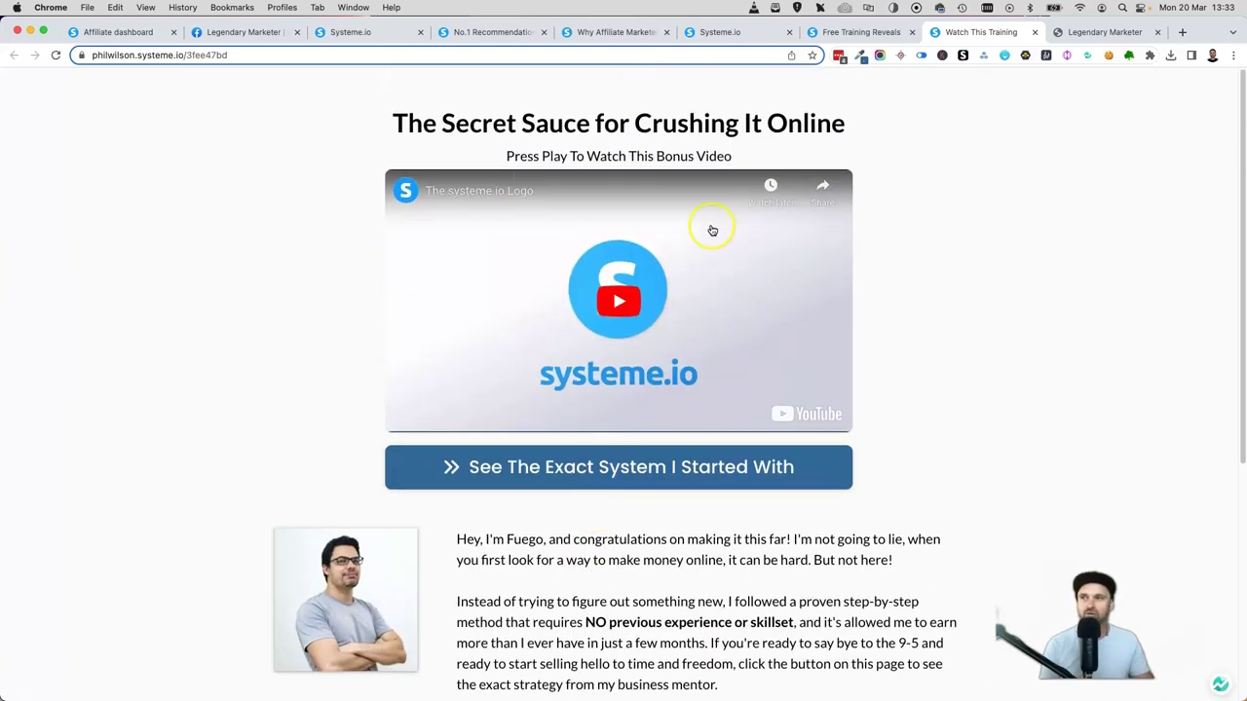
{"action": "scroll", "coordinate": [712, 230], "scroll_direction": "down", "scroll_amount": 2}
{"action": "scroll", "coordinate": [676, 393], "scroll_direction": "down", "scroll_amount": 3}
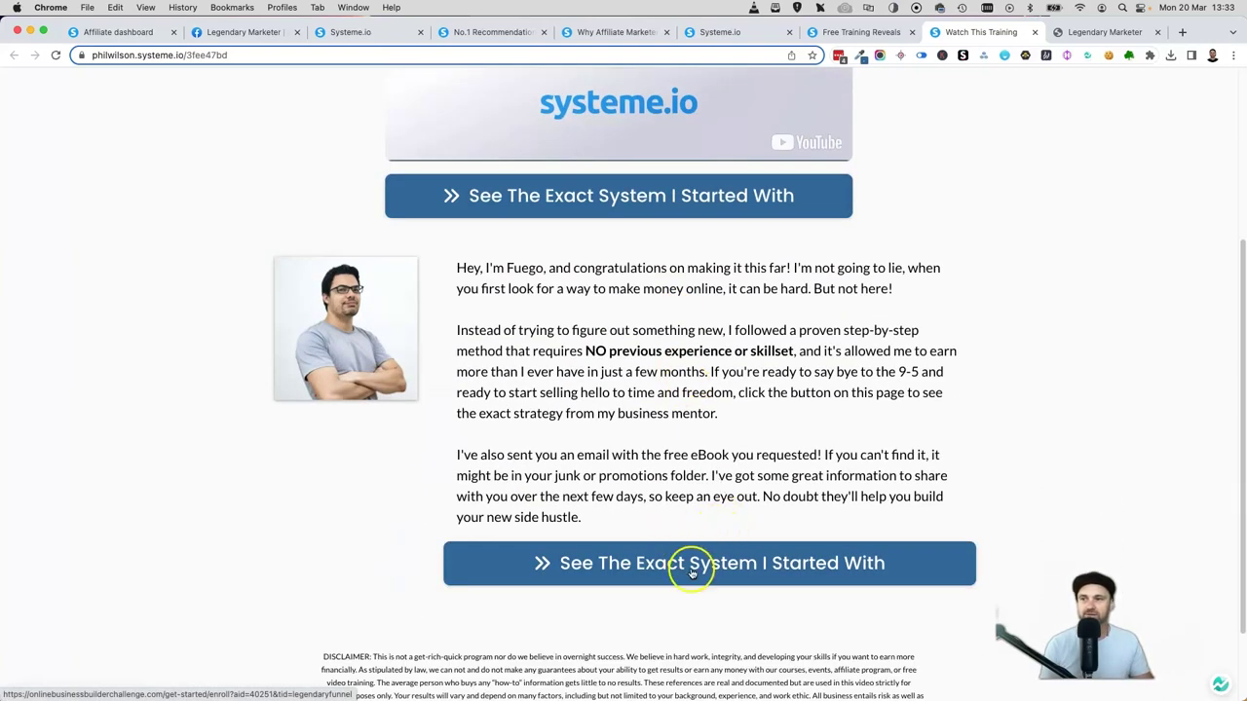
{"action": "scroll", "coordinate": [770, 569], "scroll_direction": "up", "scroll_amount": 3}
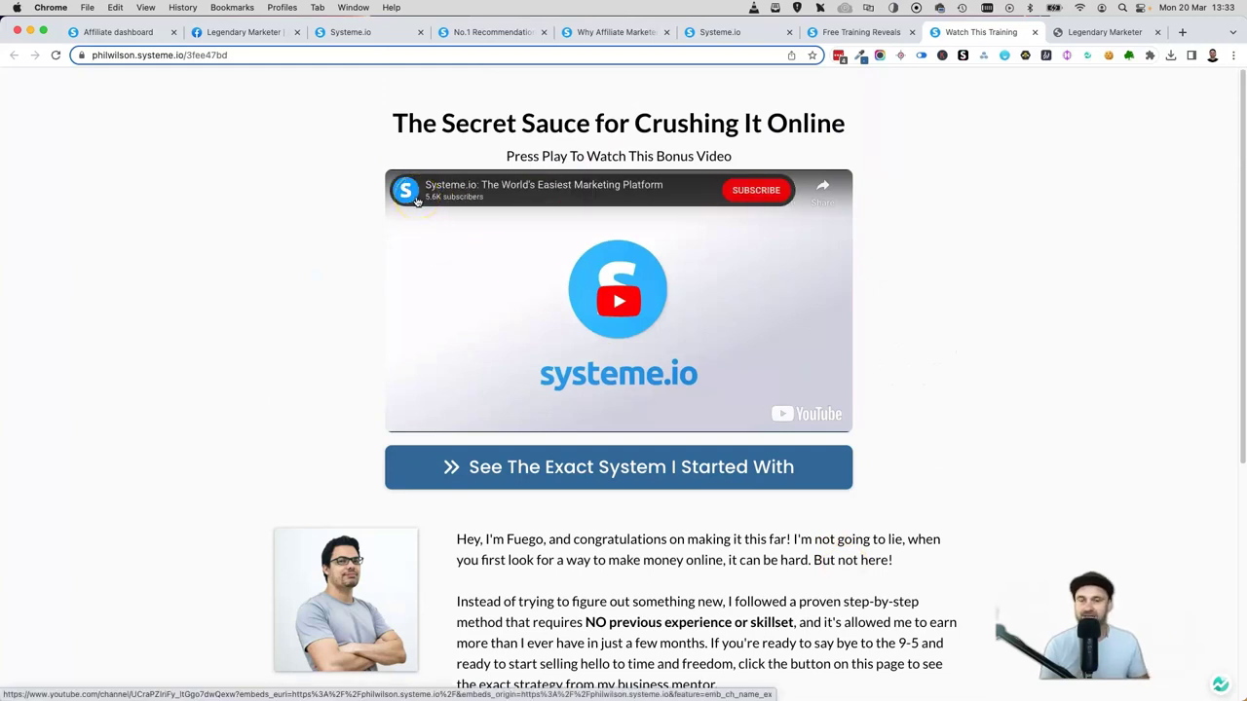
{"action": "left_click", "coordinate": [280, 114]}
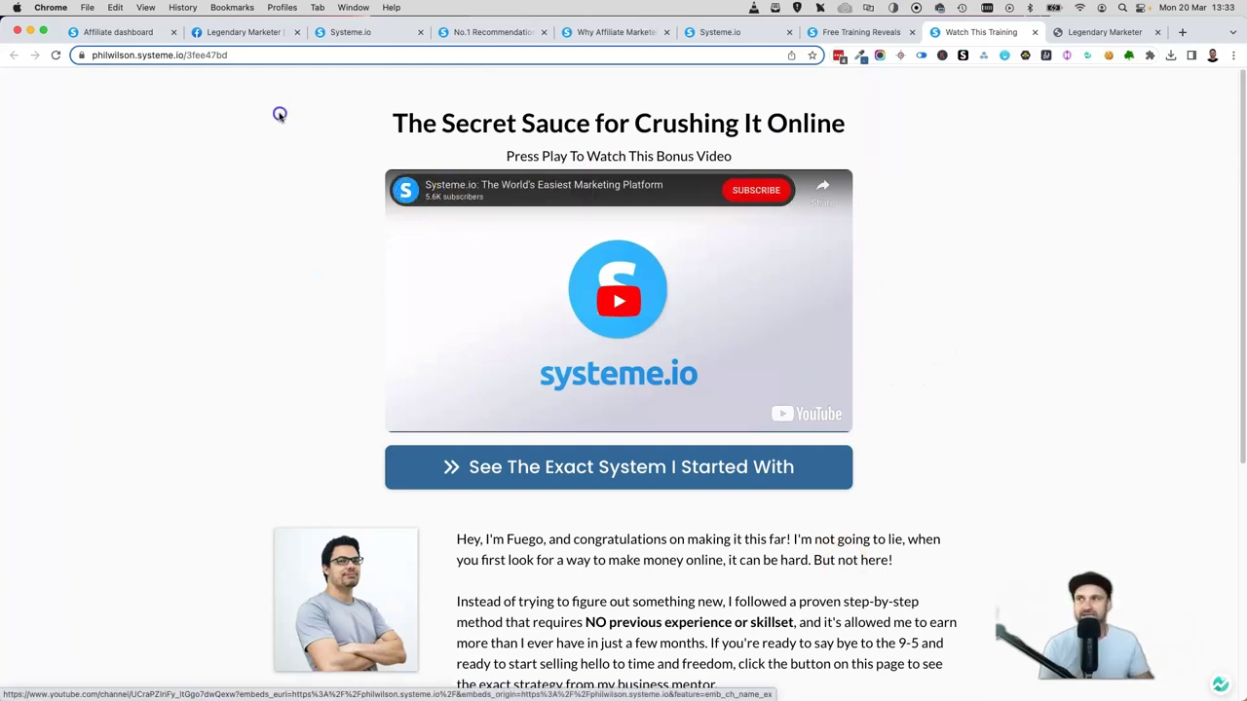
Return to the copied Legendary funnel, choose the account's own systeme.io subdomain as the funnel domain in its settings, and save
{"action": "left_click", "coordinate": [345, 32]}
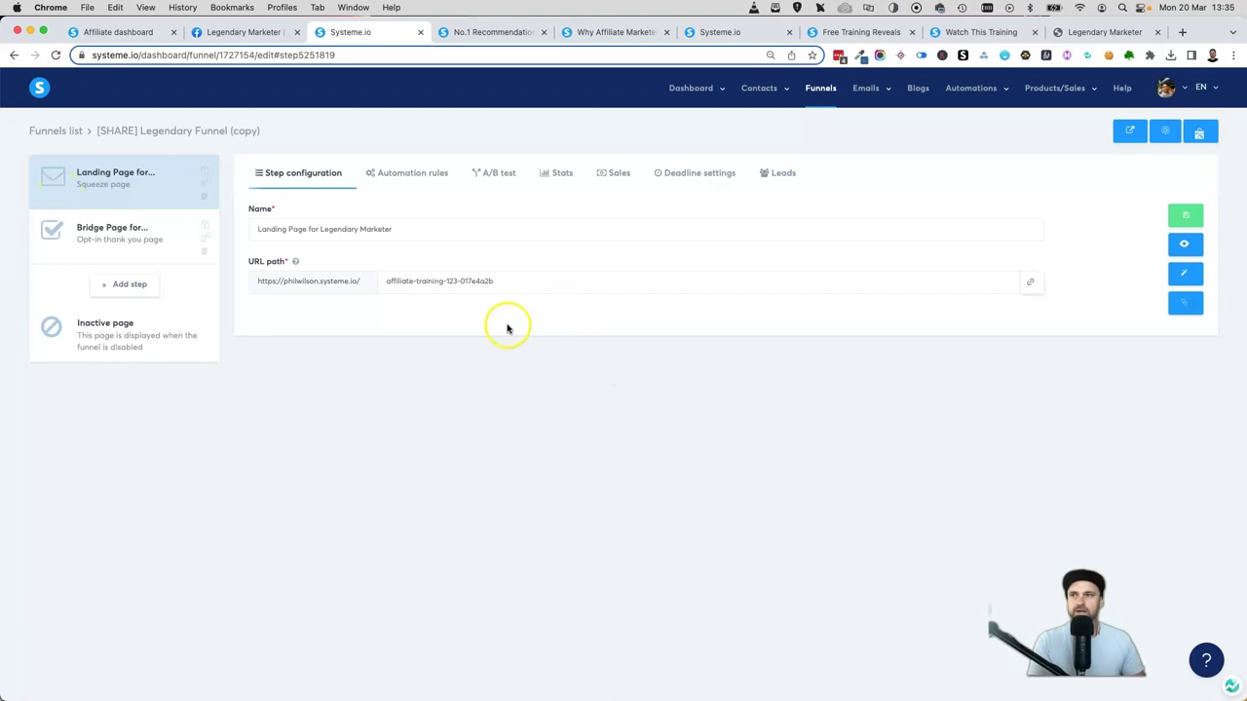
{"action": "left_click_drag", "start_coordinate": [261, 131], "coordinate": [226, 134]}
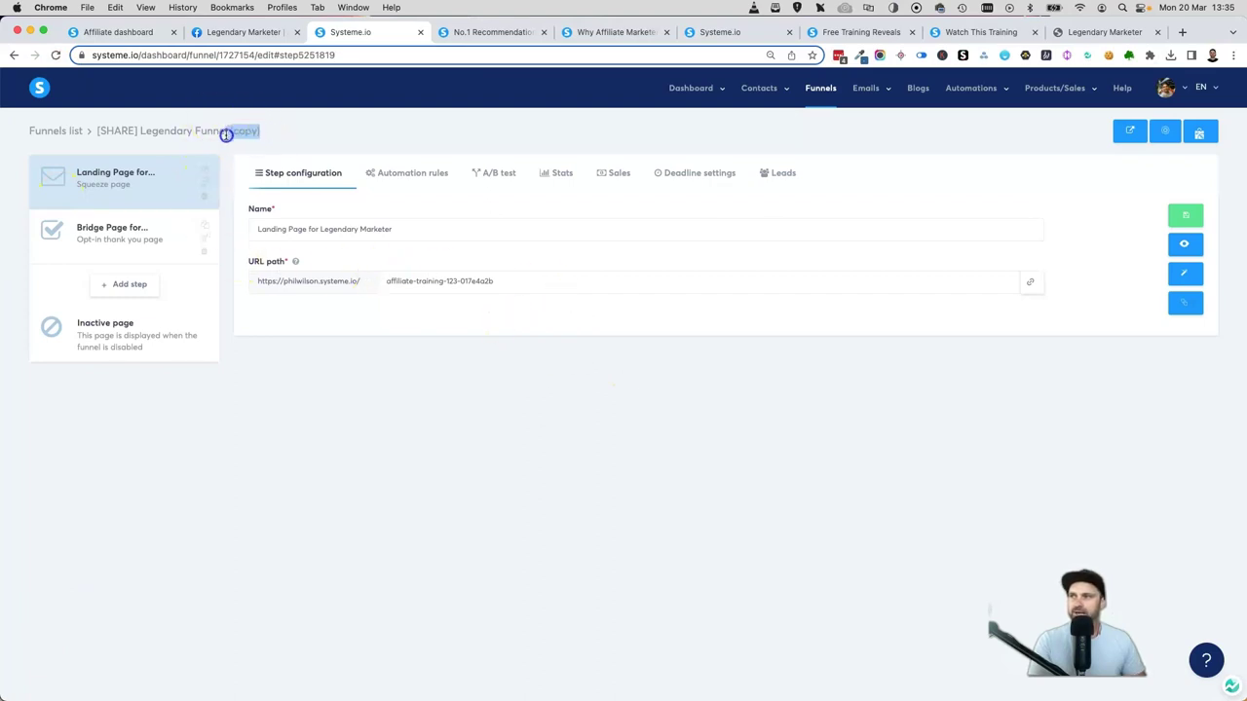
{"action": "left_click", "coordinate": [265, 131]}
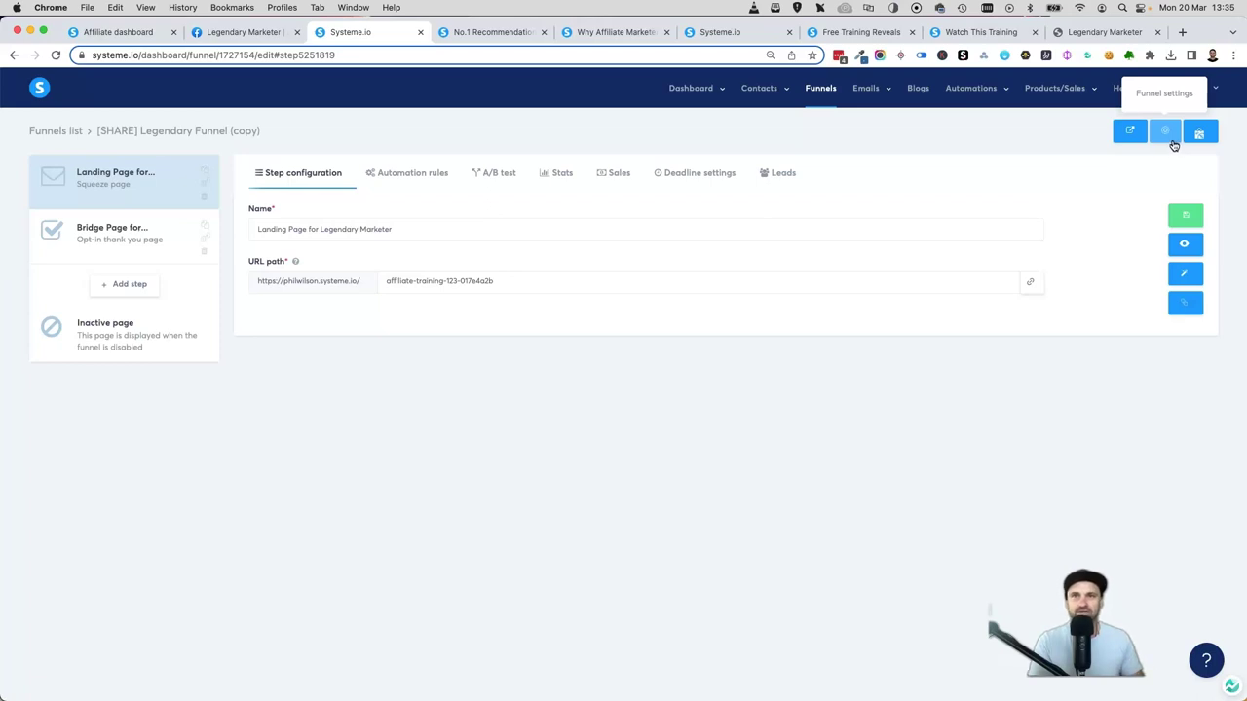
{"action": "left_click", "coordinate": [1166, 134]}
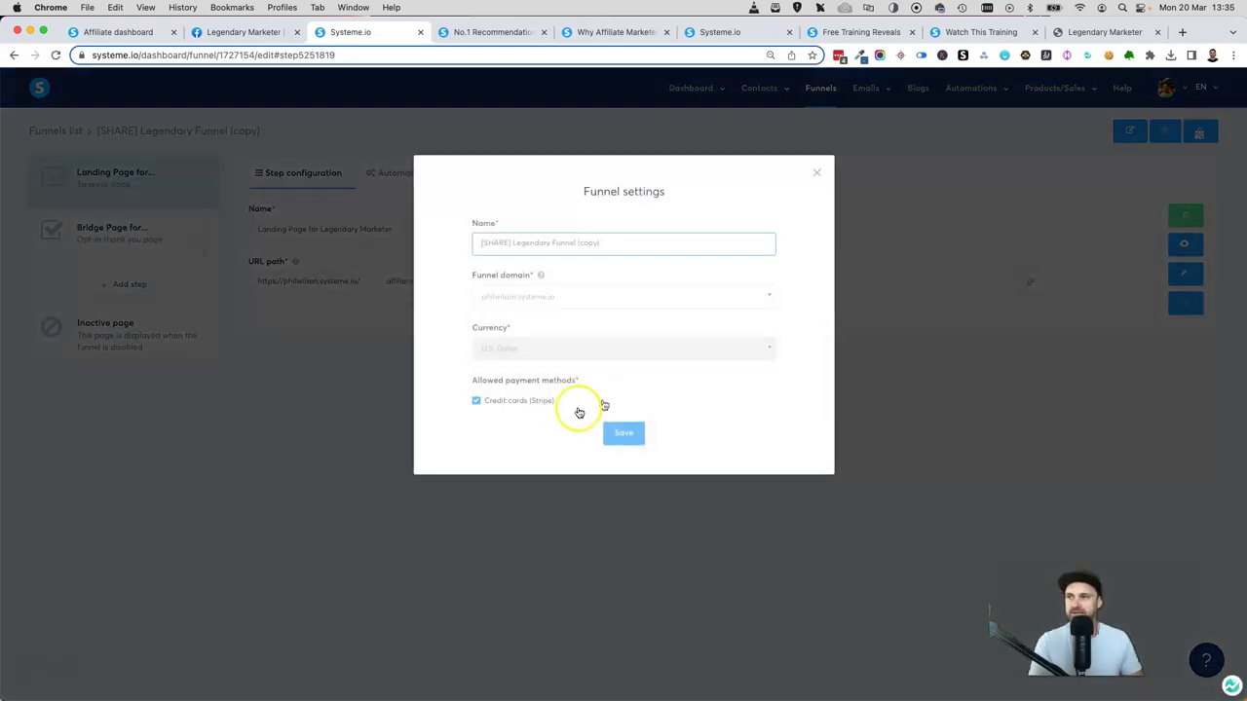
{"action": "left_click_drag", "start_coordinate": [474, 275], "coordinate": [532, 276]}
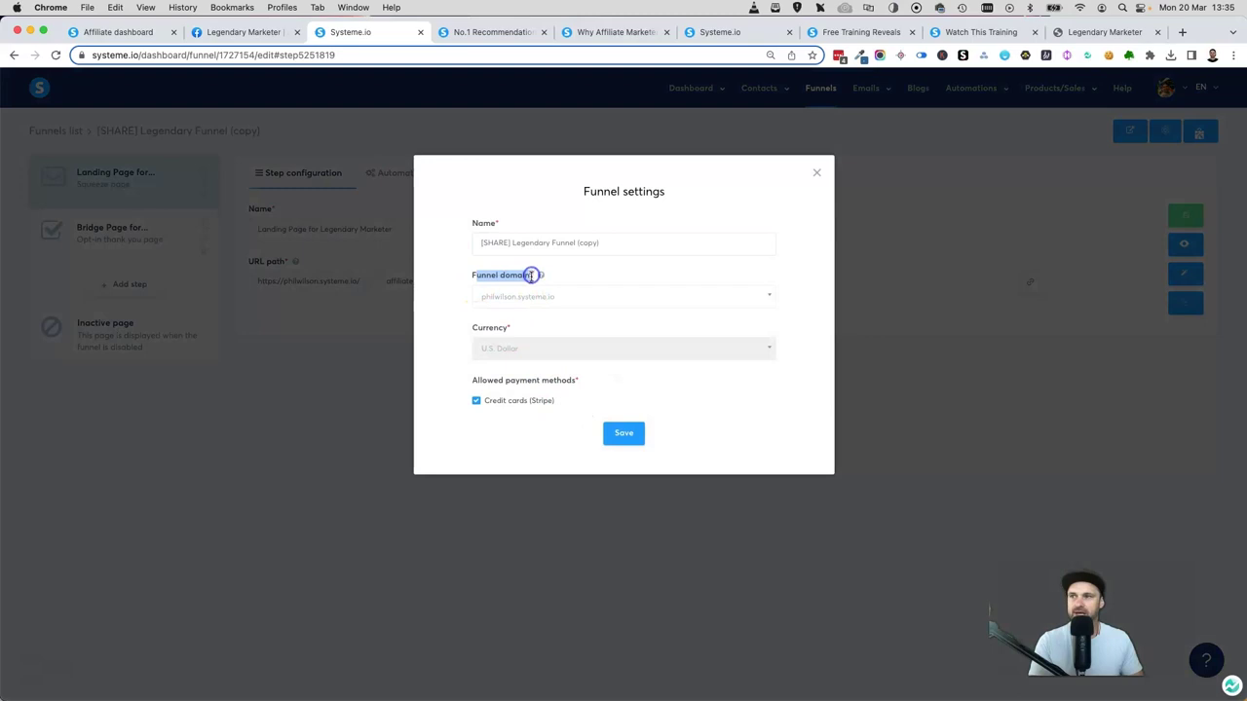
{"action": "left_click", "coordinate": [523, 296]}
{"action": "scroll", "coordinate": [529, 409], "scroll_direction": "down", "scroll_amount": 2}
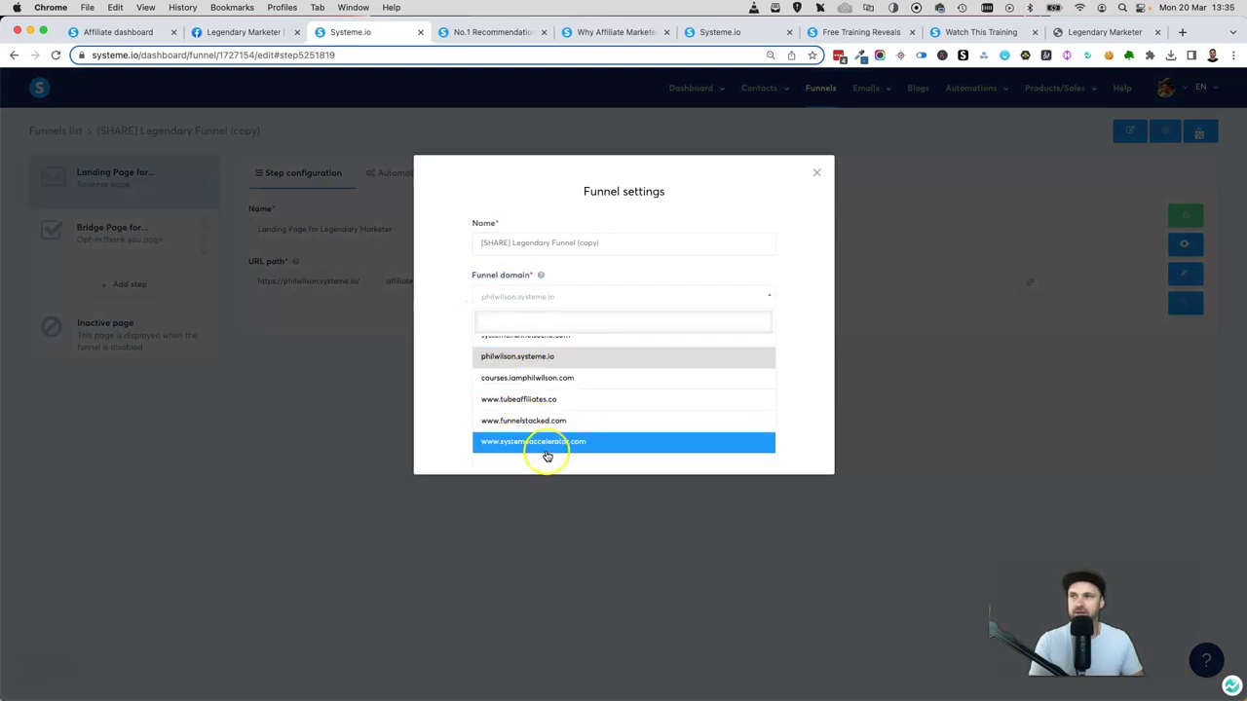
{"action": "scroll", "coordinate": [565, 409], "scroll_direction": "up", "scroll_amount": 2}
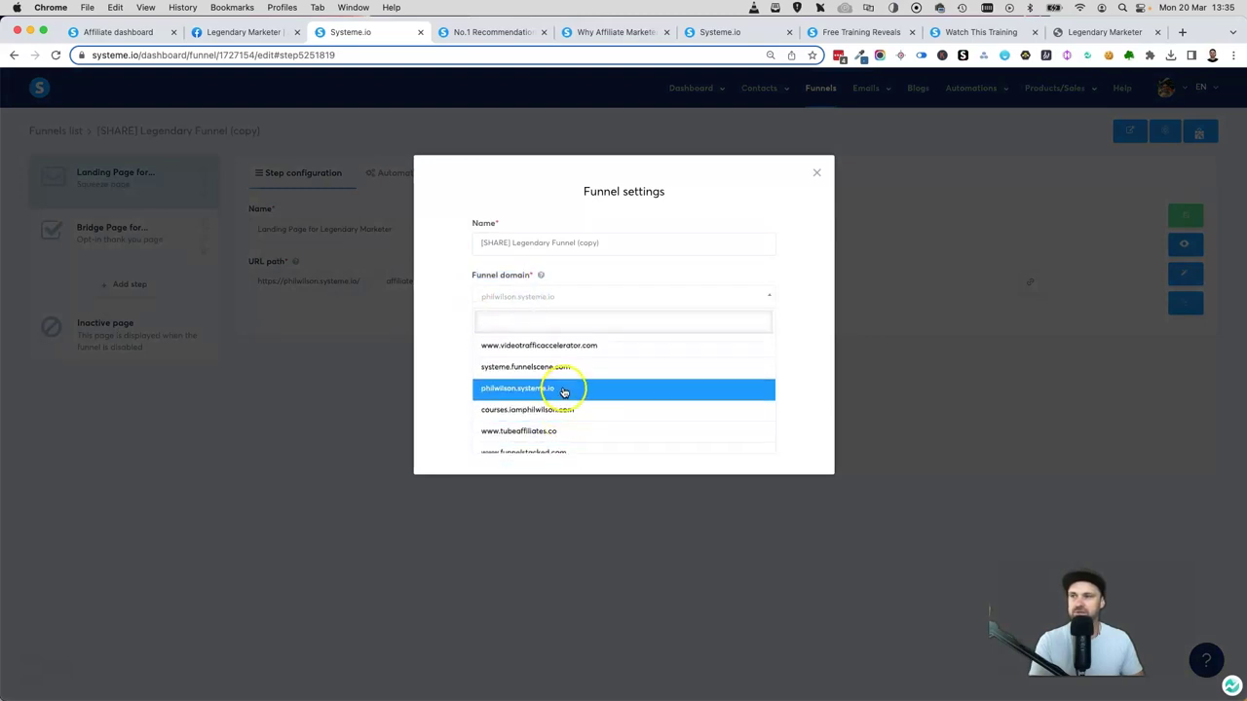
{"action": "left_click", "coordinate": [563, 389]}
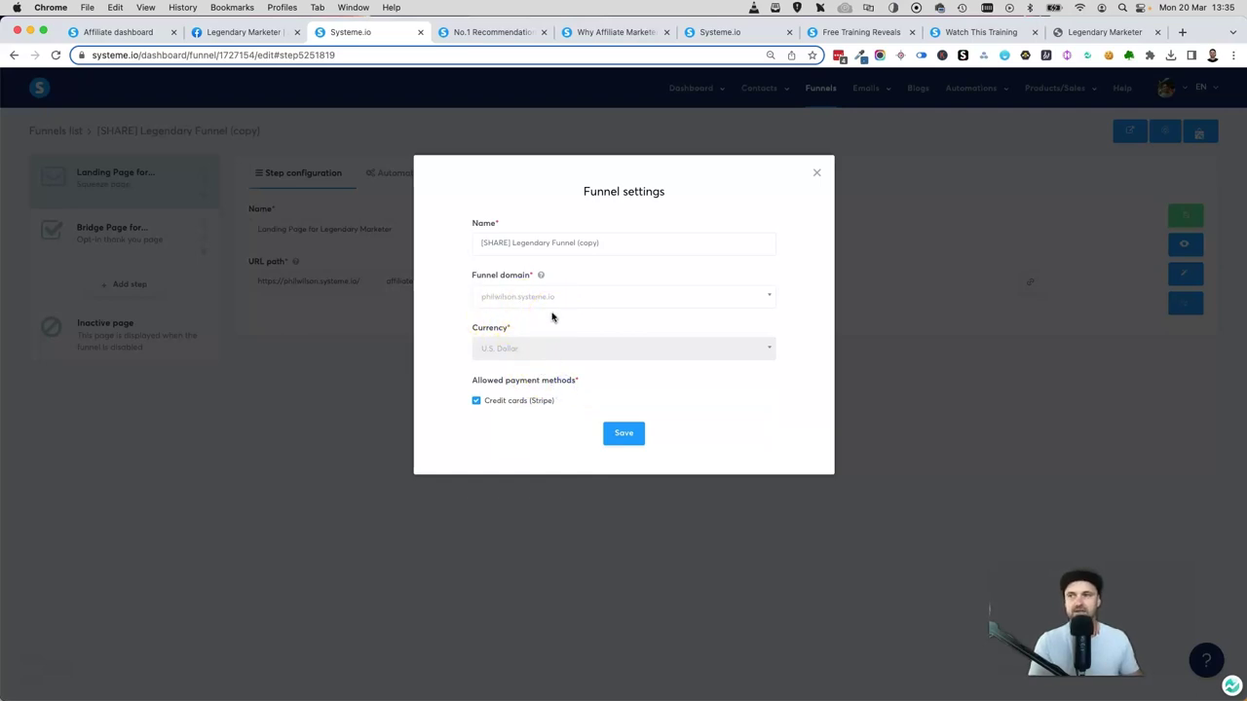
{"action": "left_click", "coordinate": [625, 433]}
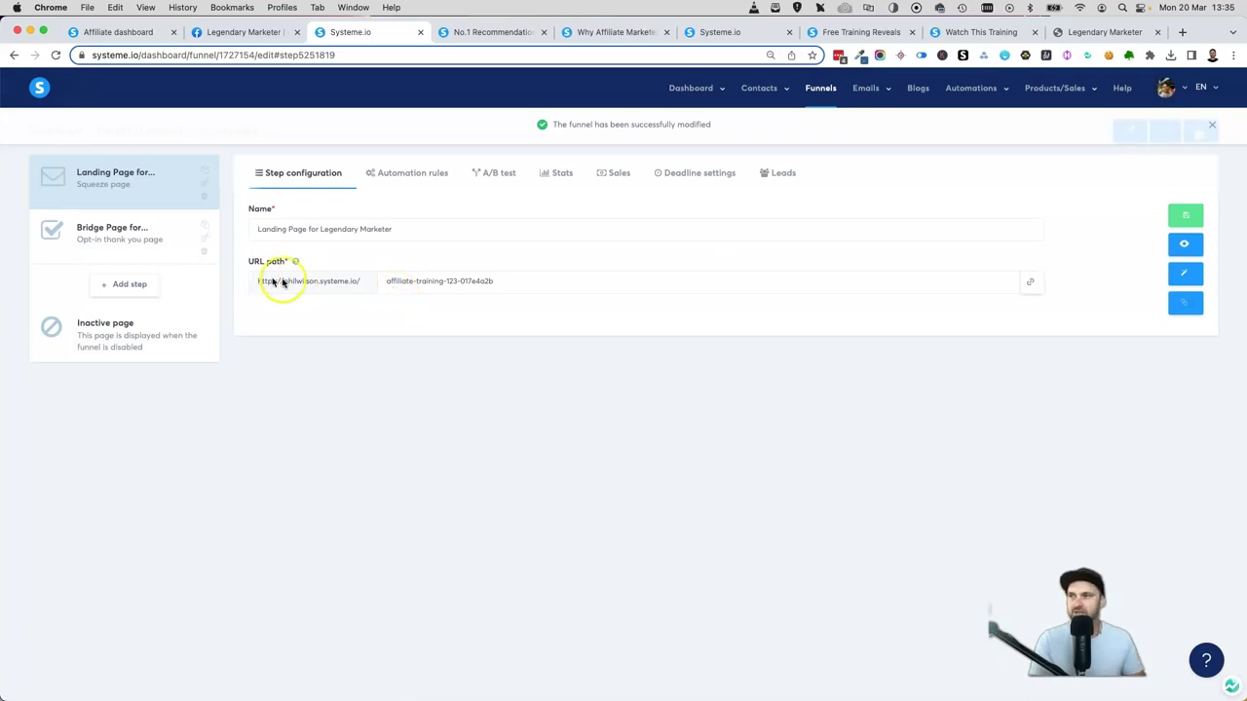
Set the landing page's URL path to free-training-reveals and save the funnel step
{"action": "left_click_drag", "start_coordinate": [386, 281], "coordinate": [461, 280]}
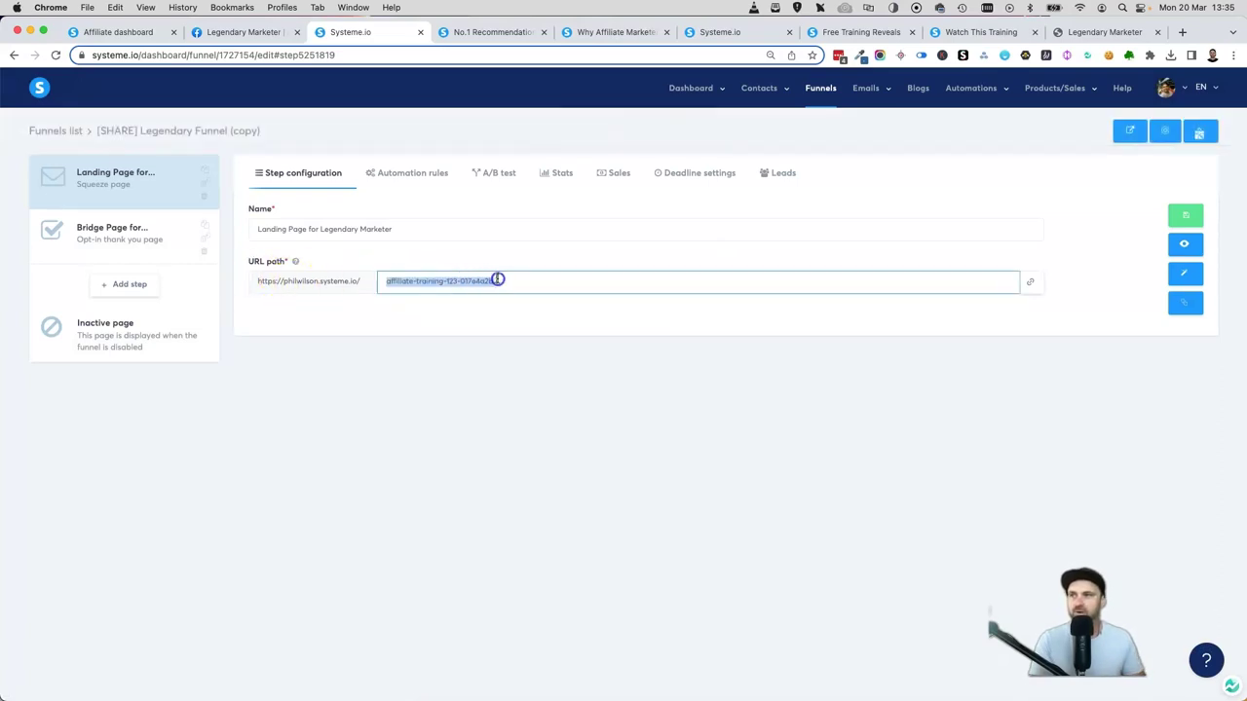
{"action": "left_click", "coordinate": [497, 279]}
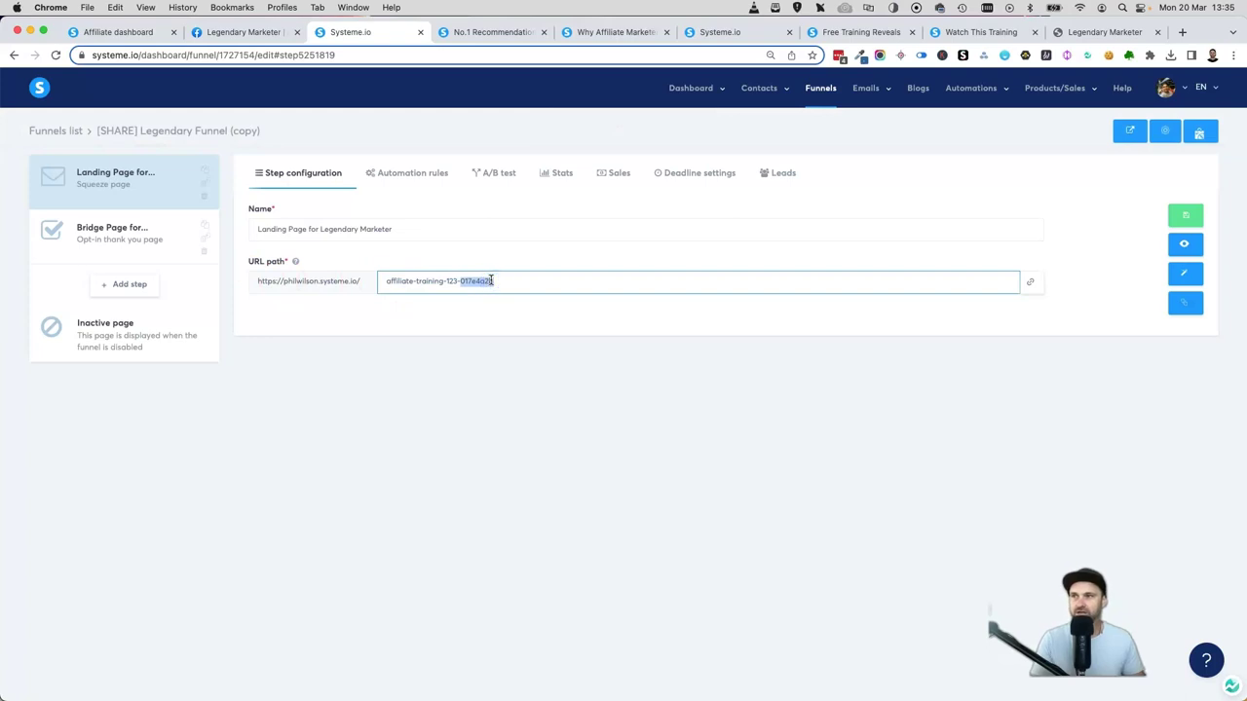
{"action": "triple_click", "coordinate": [491, 280]}
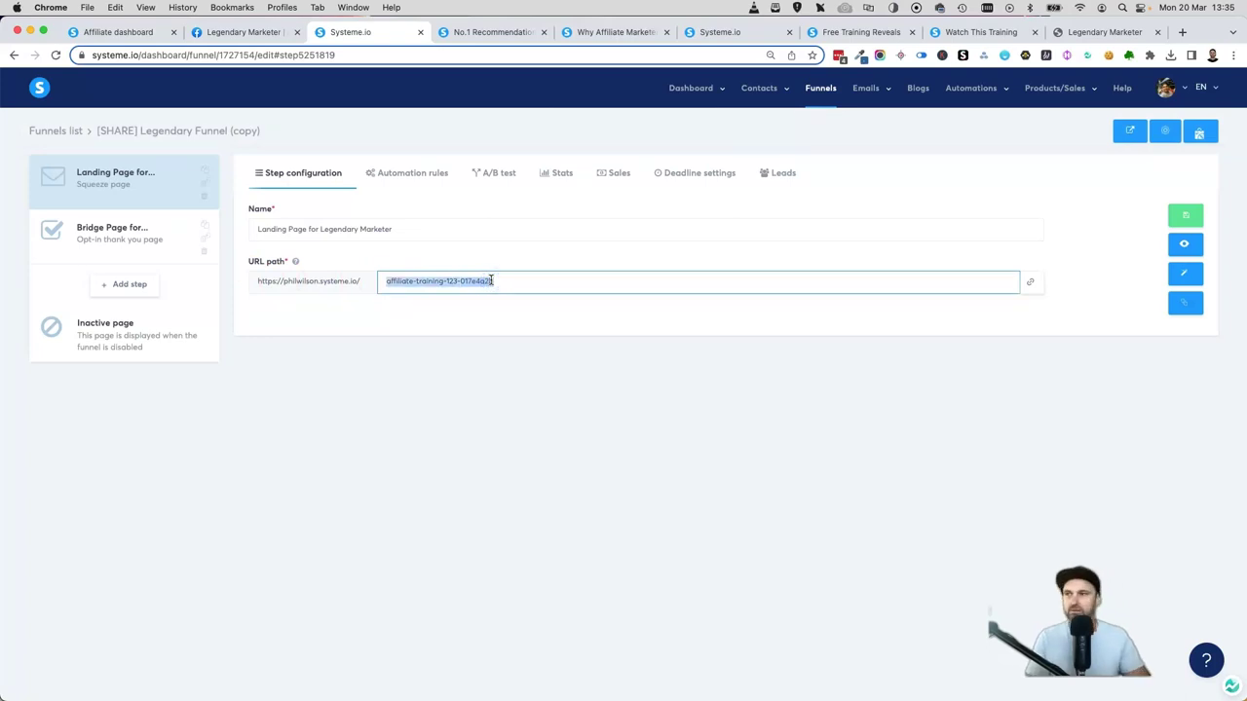
{"action": "type", "text": "free-training-reveals"}
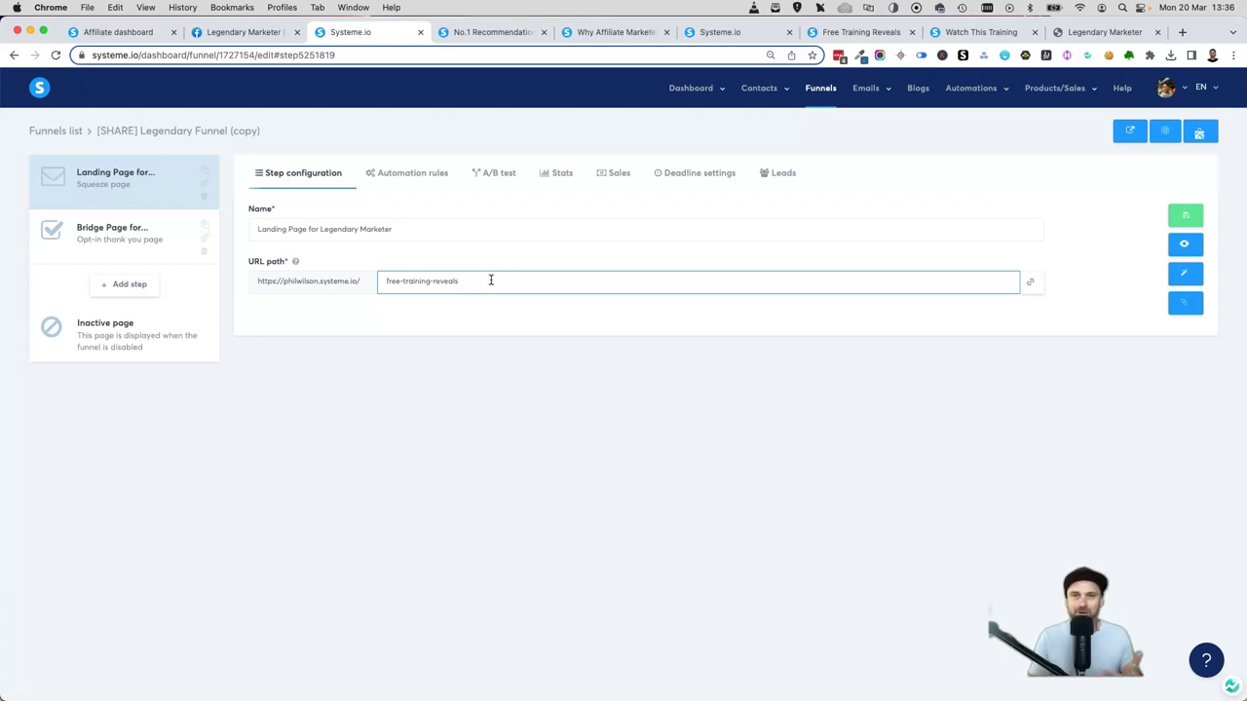
{"action": "left_click", "coordinate": [509, 331]}
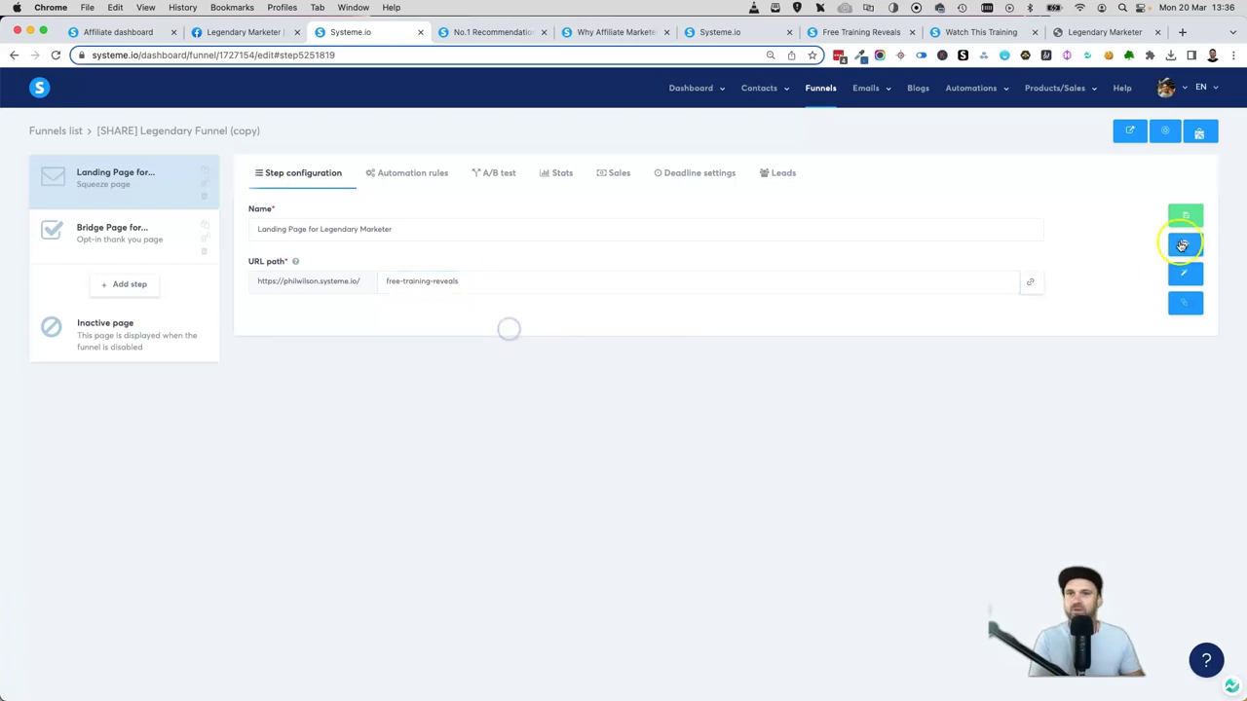
{"action": "left_click", "coordinate": [1187, 218]}
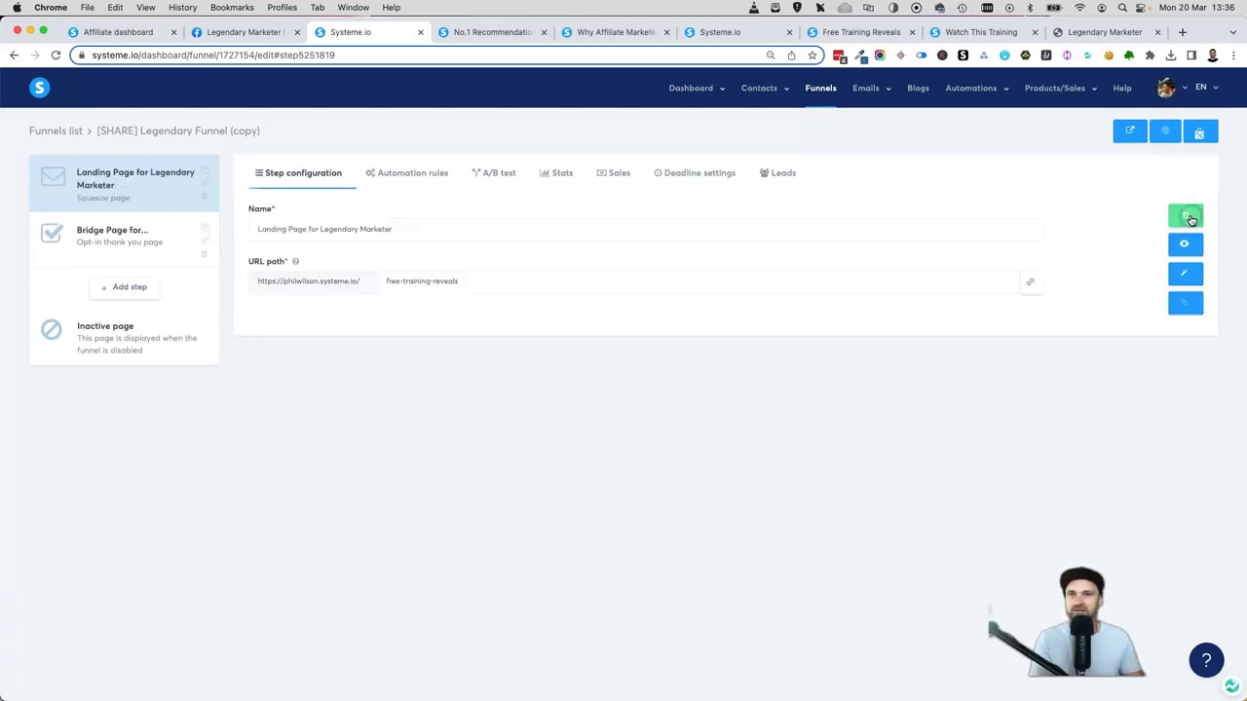
Copy the landing page's full link, open it in a new browser tab and look over the live page
{"action": "left_click_drag", "start_coordinate": [255, 281], "coordinate": [488, 284]}
{"action": "left_click", "coordinate": [503, 283]}
{"action": "left_click", "coordinate": [1030, 281]}
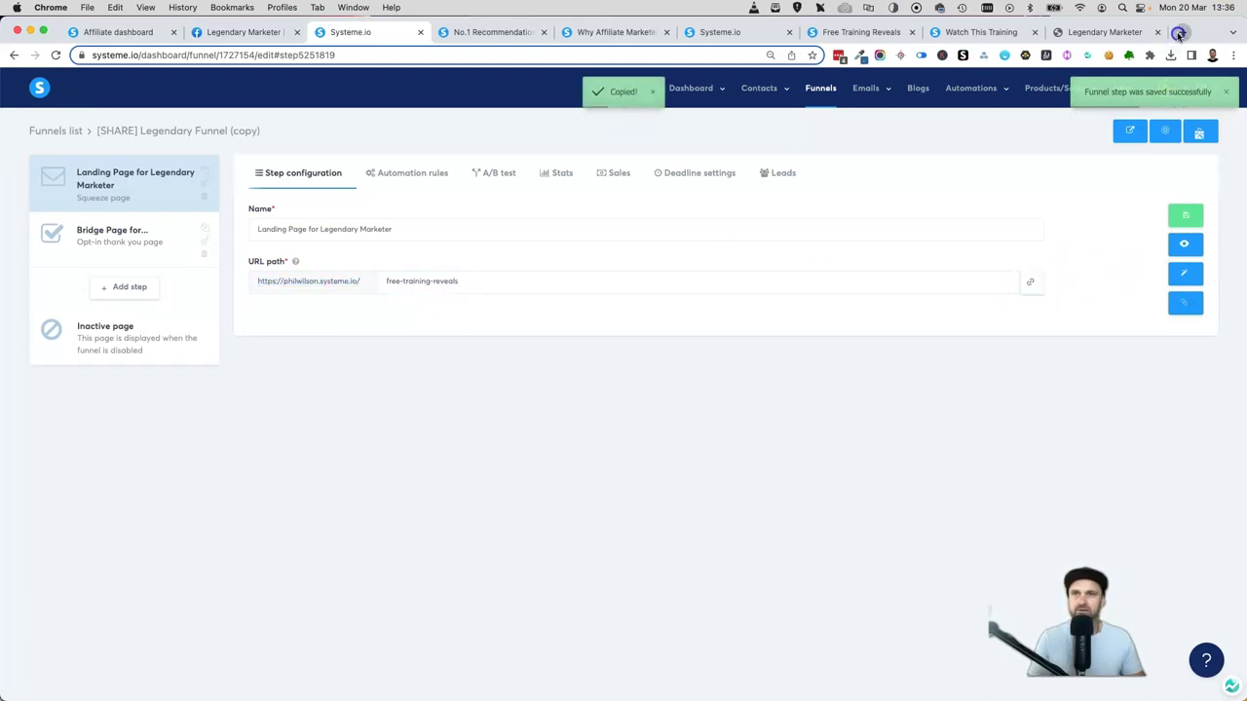
{"action": "left_click", "coordinate": [1182, 32]}
{"action": "key", "text": "super+v"}
{"action": "key", "text": "Return"}
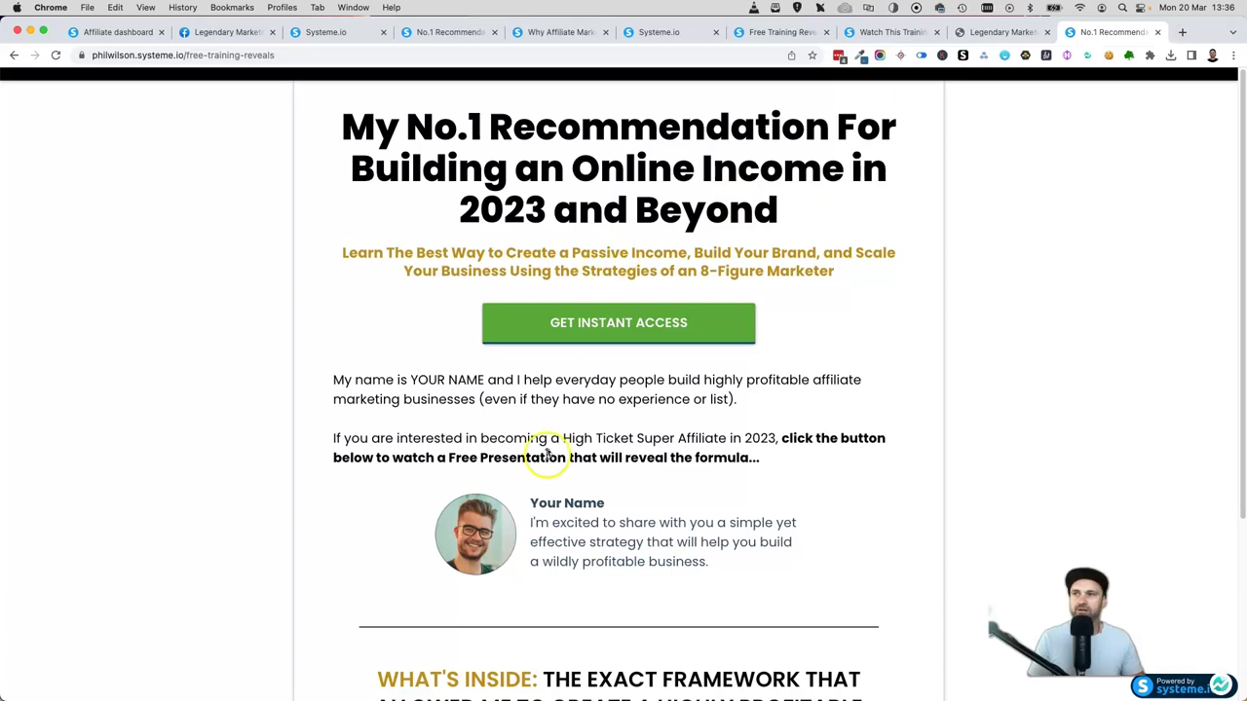
{"action": "scroll", "coordinate": [746, 393], "scroll_direction": "down", "scroll_amount": 5}
{"action": "scroll", "coordinate": [750, 394], "scroll_direction": "up", "scroll_amount": 5}
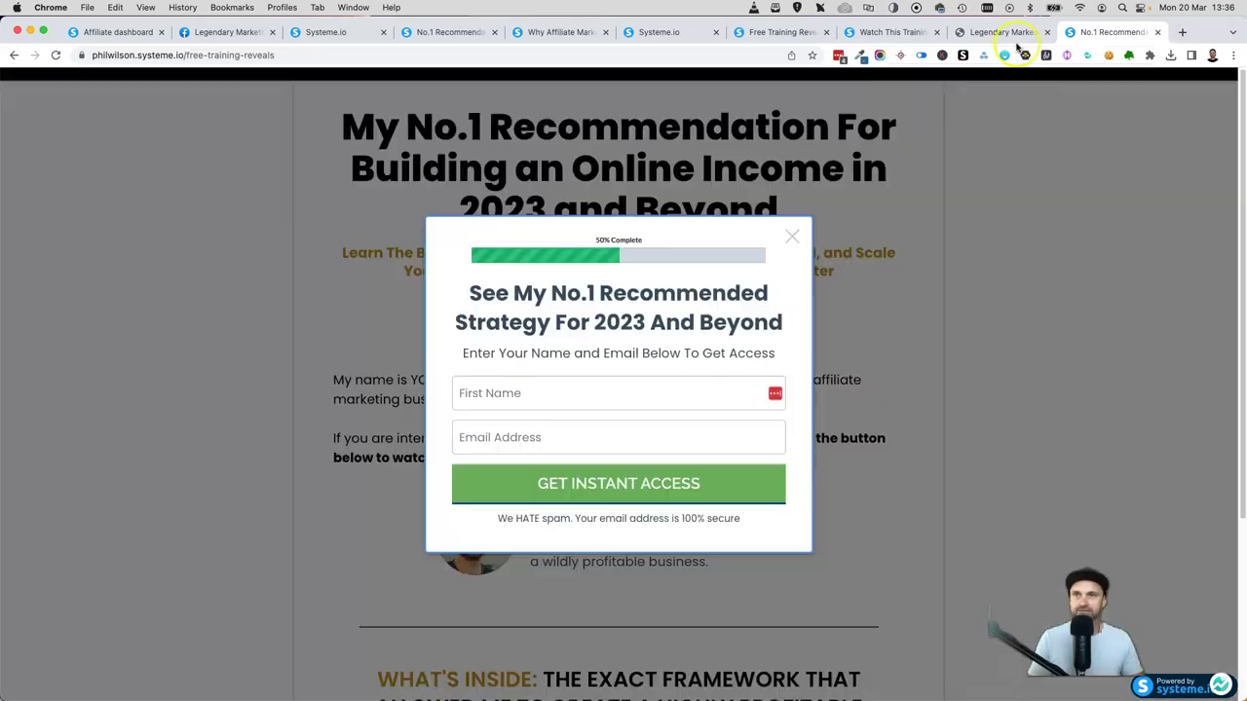
Open the copied funnel's landing page in the page editor and replace YOUR NAME in the intro text with the marketer's full name
{"action": "left_click", "coordinate": [121, 33]}
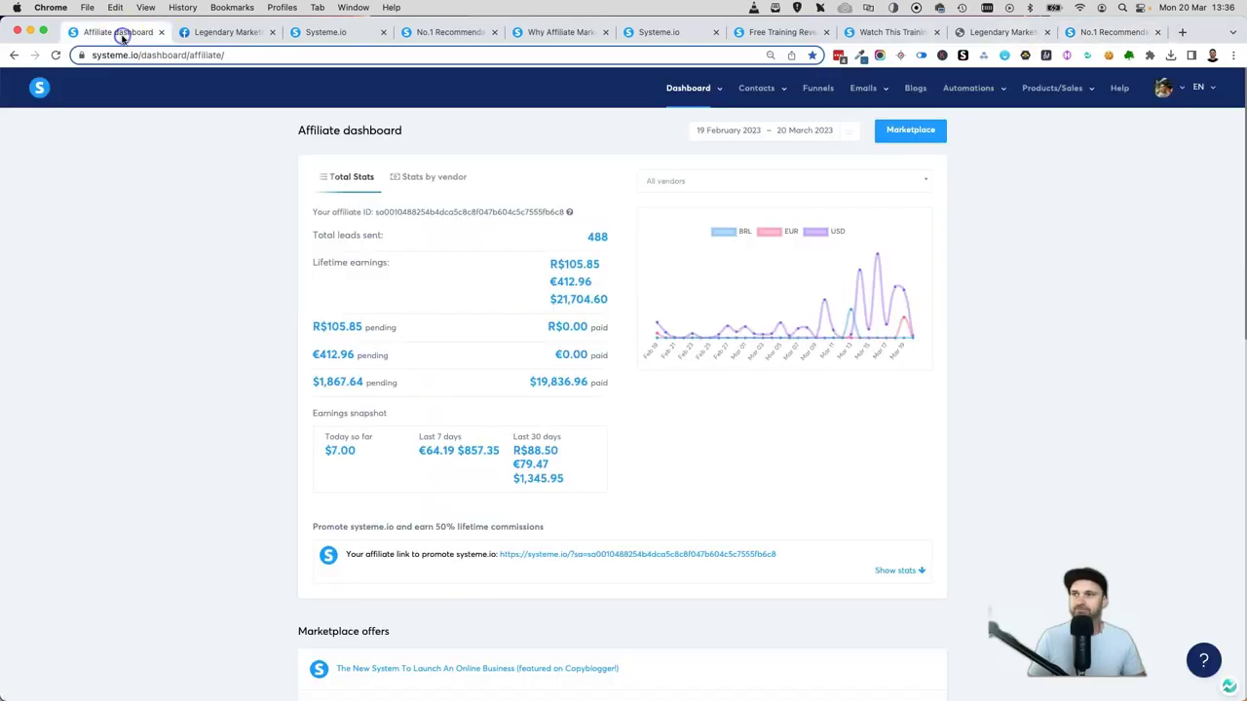
{"action": "left_click", "coordinate": [226, 32]}
{"action": "left_click", "coordinate": [443, 32]}
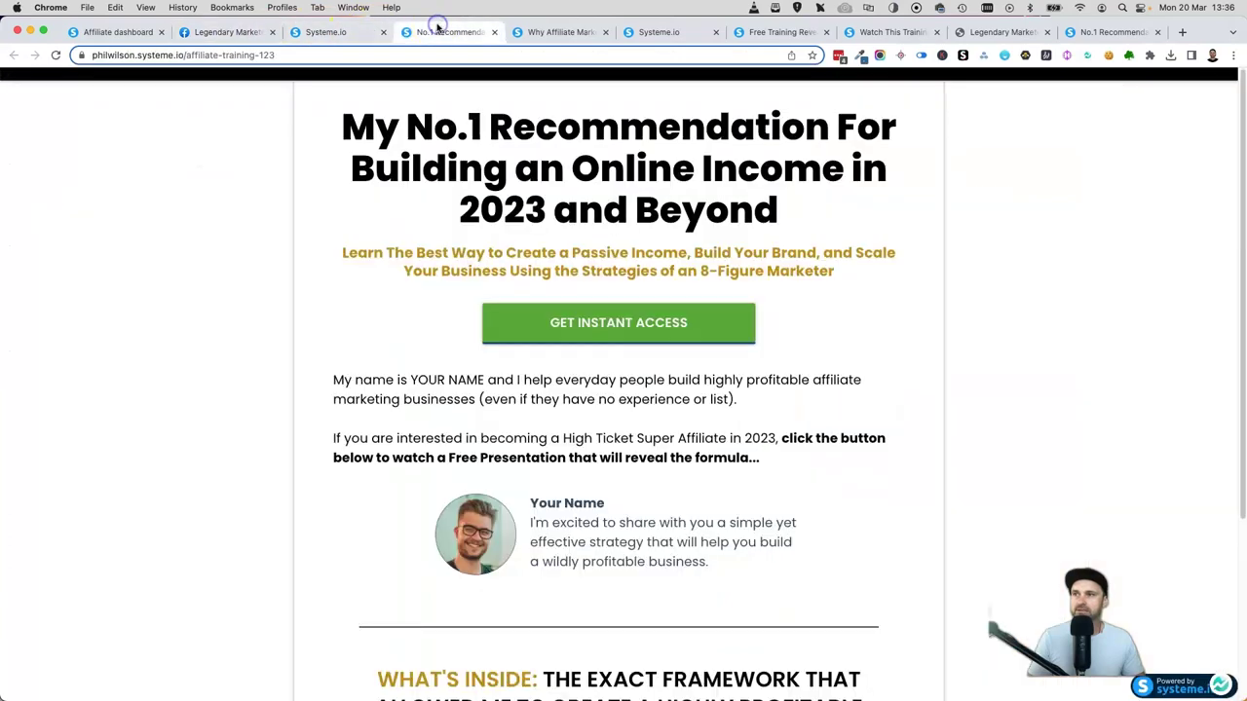
{"action": "left_click", "coordinate": [331, 33]}
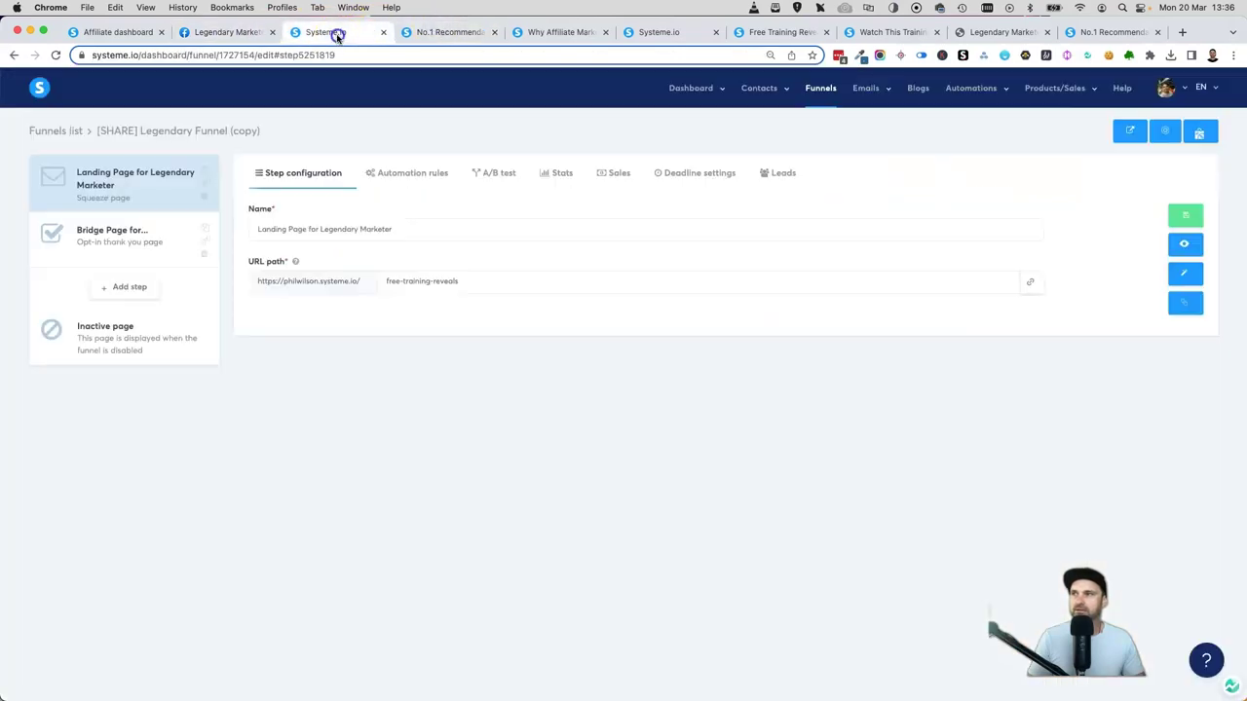
{"action": "left_click", "coordinate": [1188, 274]}
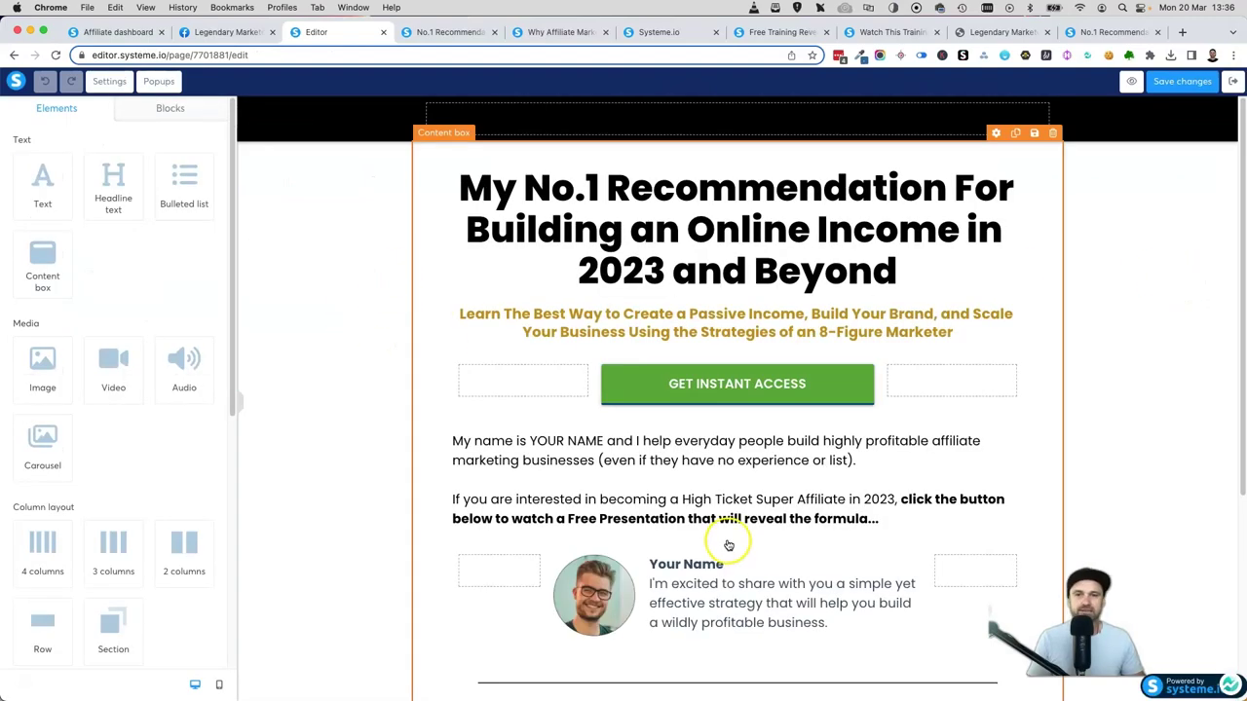
{"action": "left_click", "coordinate": [478, 446]}
{"action": "left_click_drag", "start_coordinate": [529, 440], "coordinate": [608, 440]}
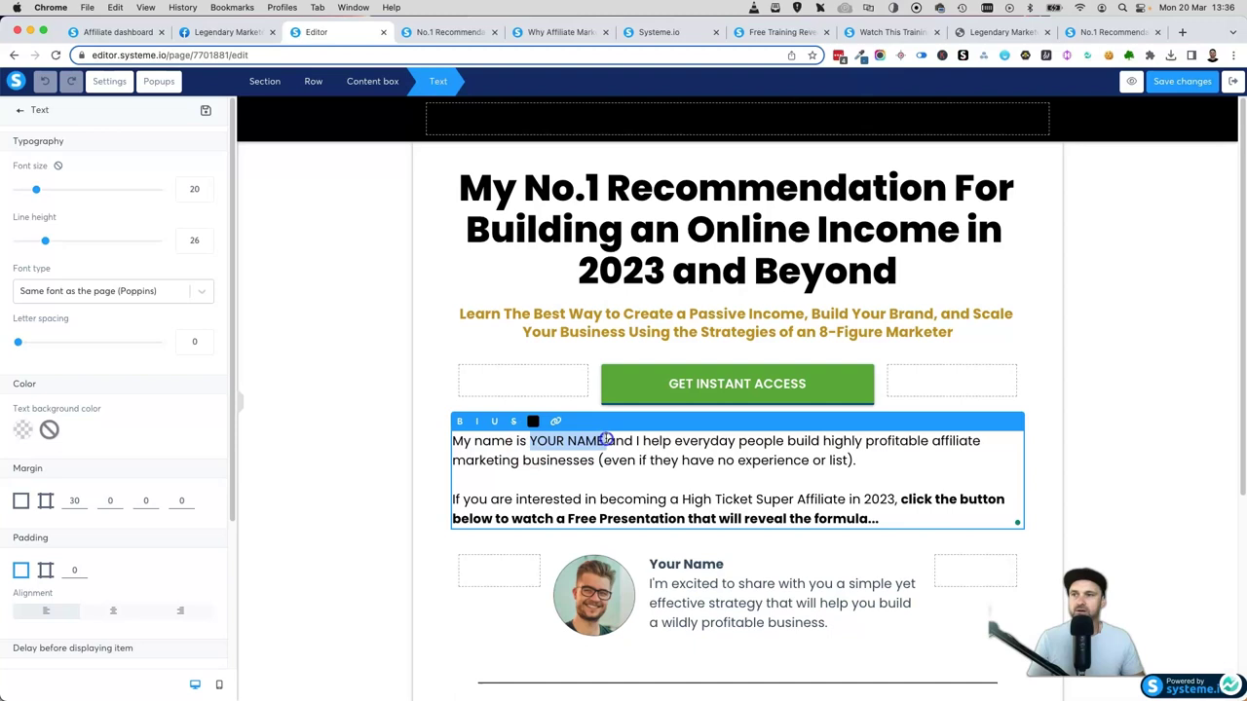
{"action": "type", "text": "phil Wilson"}
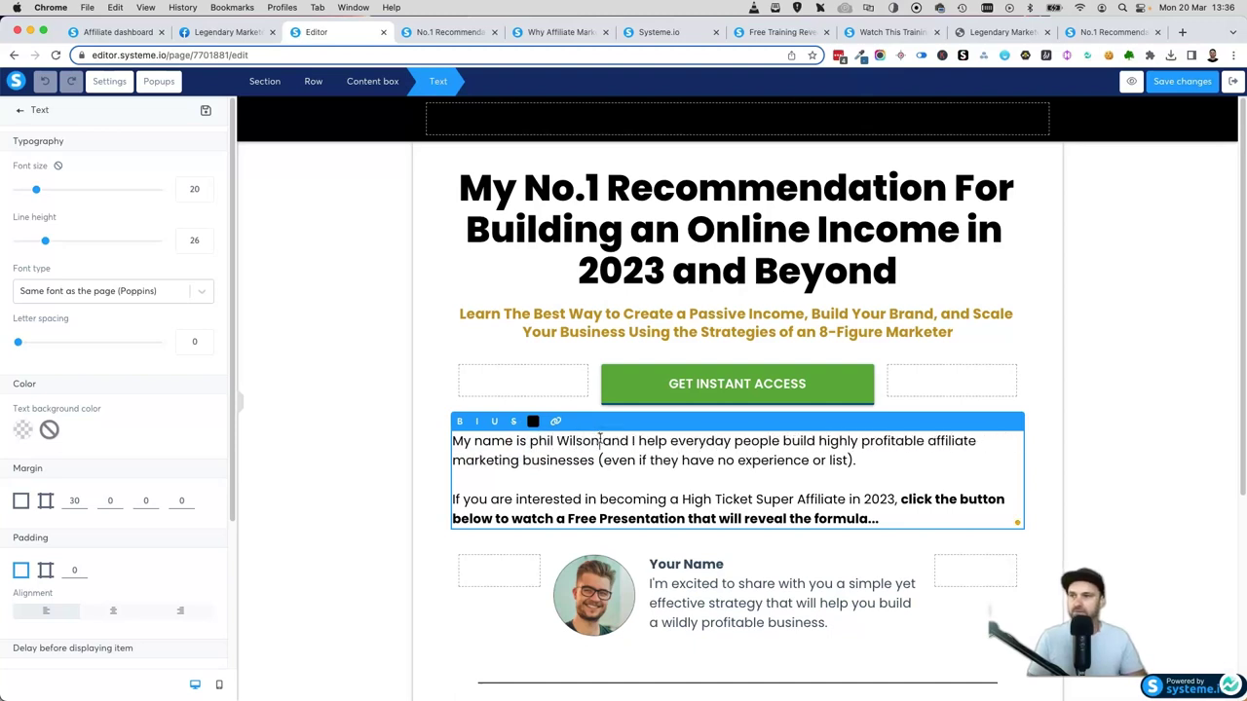
{"action": "type", "text": "P"}
{"action": "left_click_drag", "start_coordinate": [601, 440], "coordinate": [818, 480]}
{"action": "left_click", "coordinate": [828, 481]}
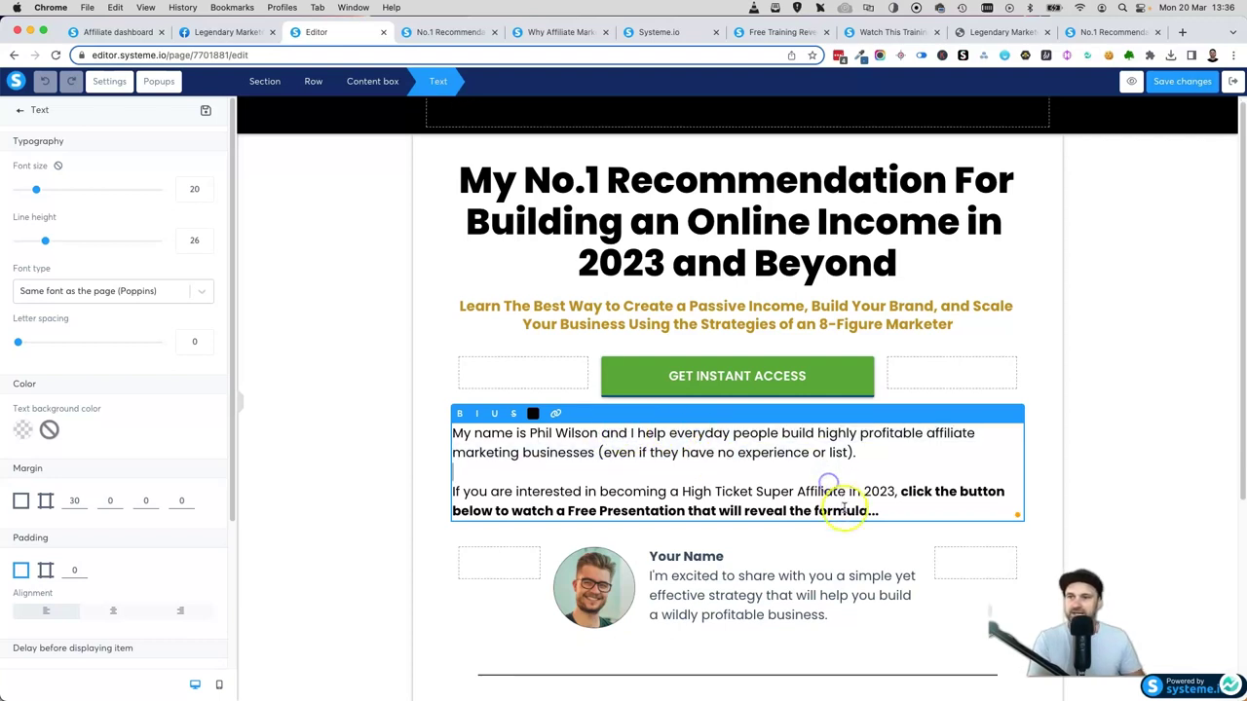
Replace the "Your Name" heading beside the profile picture with the marketer's full name and swap the placeholder photo for the 300x300 circular portrait
{"action": "scroll", "coordinate": [740, 483], "scroll_direction": "down", "scroll_amount": 3}
{"action": "left_click", "coordinate": [591, 490]}
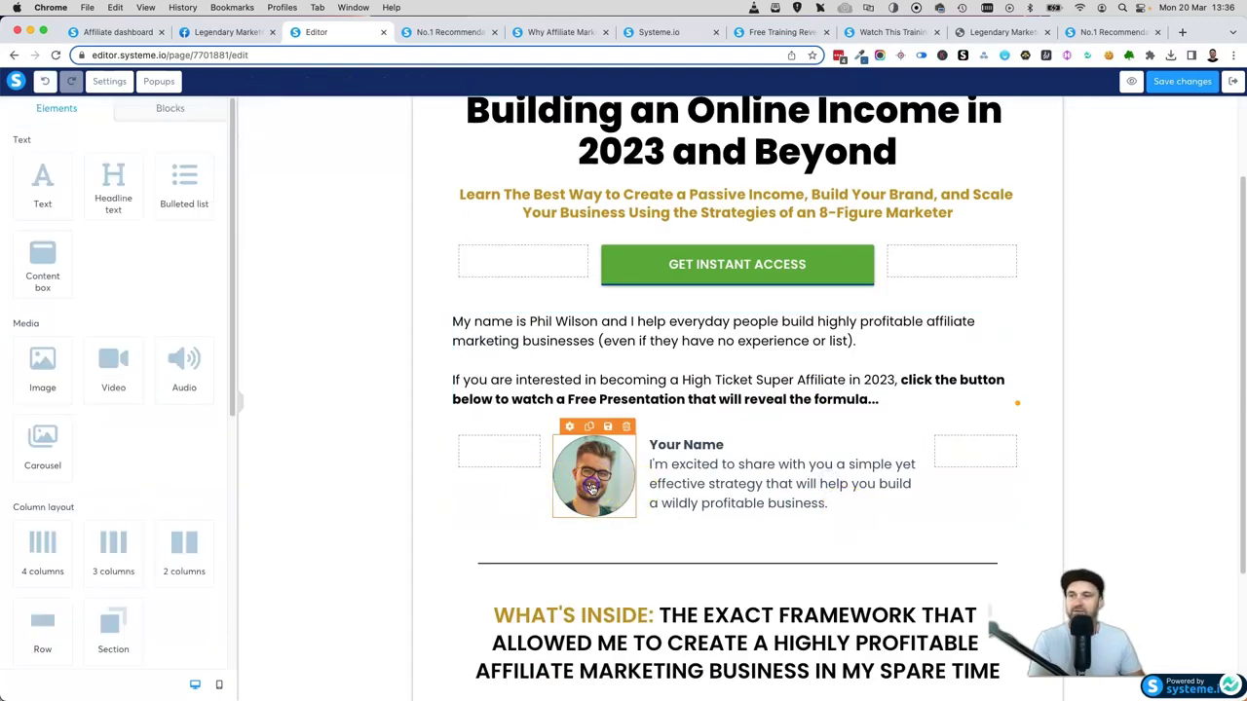
{"action": "left_click", "coordinate": [590, 474]}
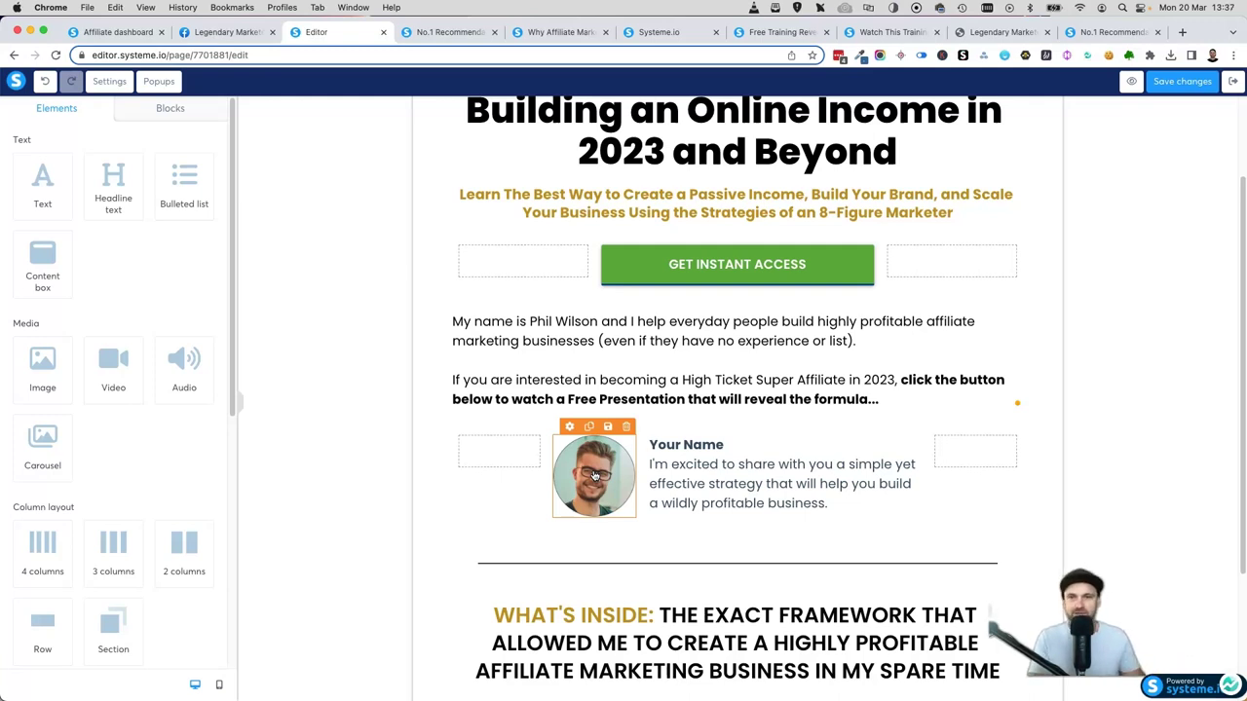
{"action": "left_click", "coordinate": [670, 446]}
{"action": "double_click", "coordinate": [672, 447]}
{"action": "type", "text": "Phil Wilson"}
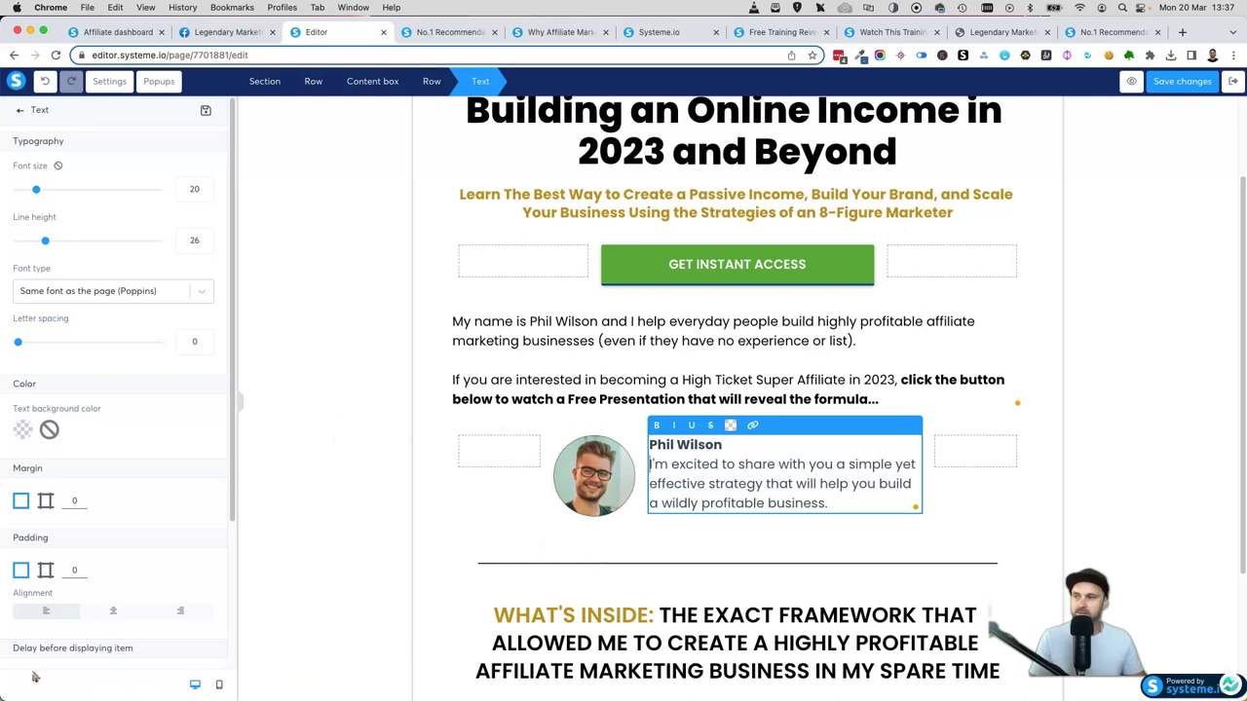
{"action": "left_click", "coordinate": [594, 478]}
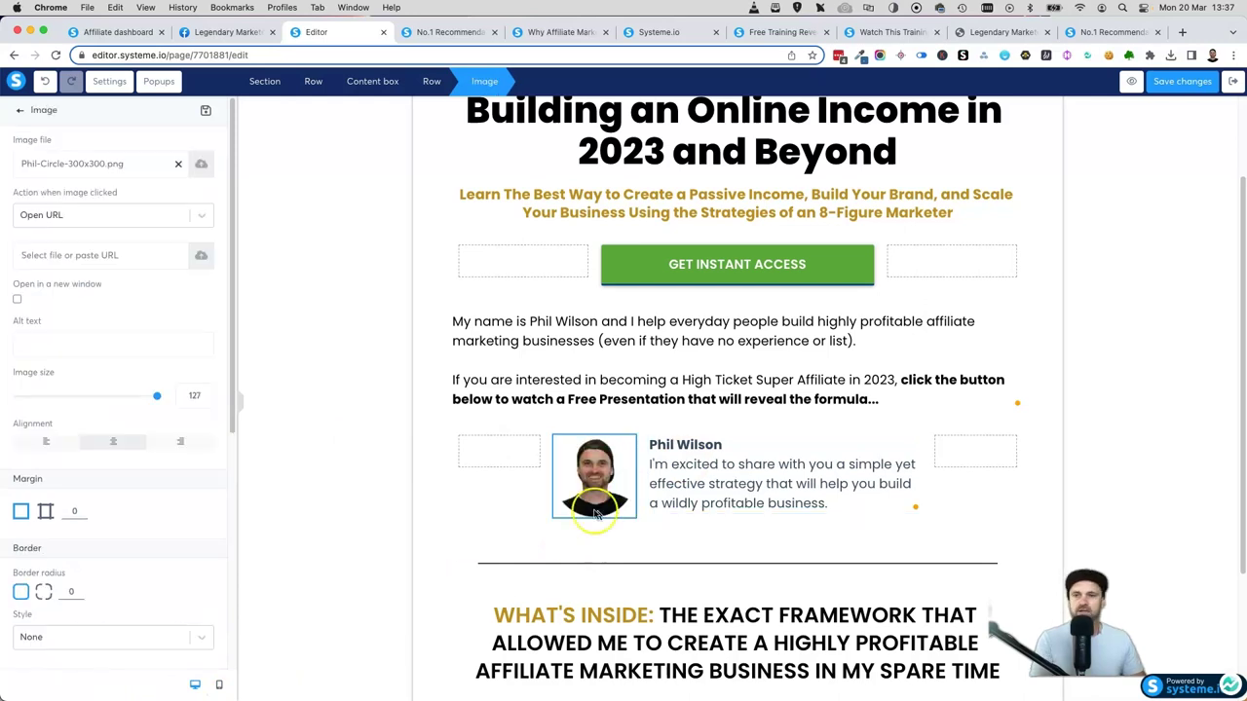
{"action": "left_click", "coordinate": [707, 485]}
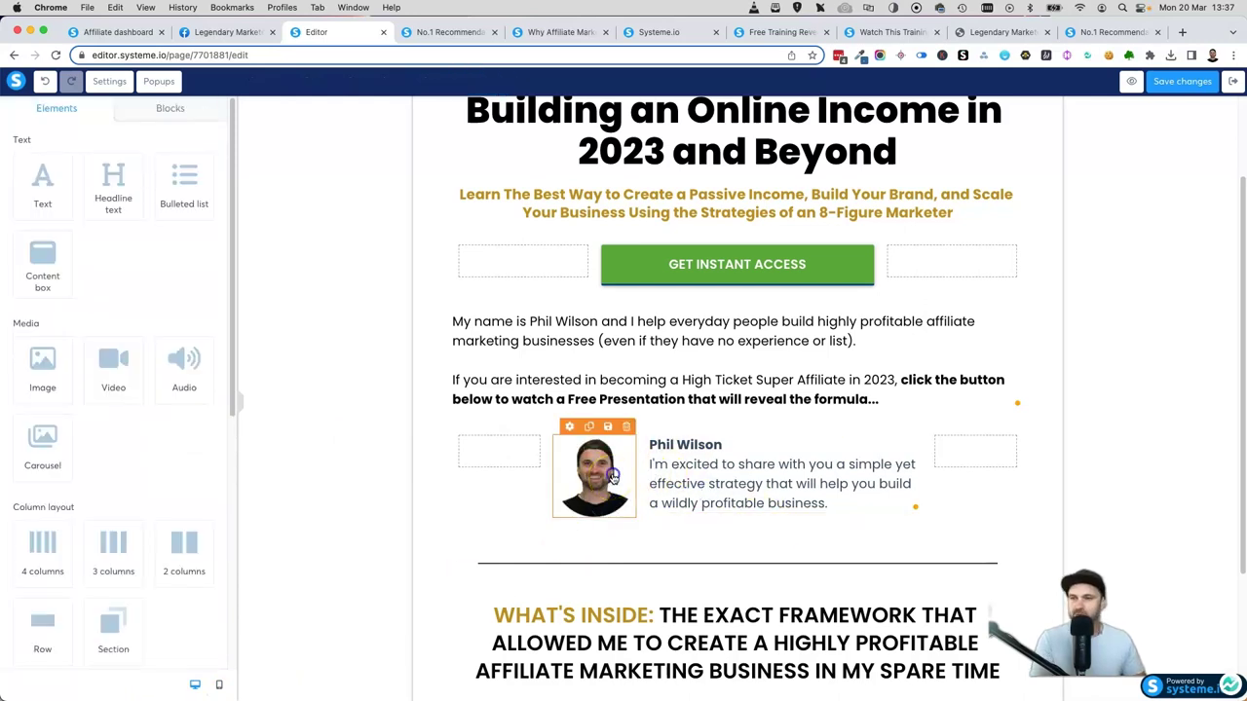
Examine the file upload options for the profile picture and close the upload dialog without choosing a file
{"action": "left_click", "coordinate": [612, 477]}
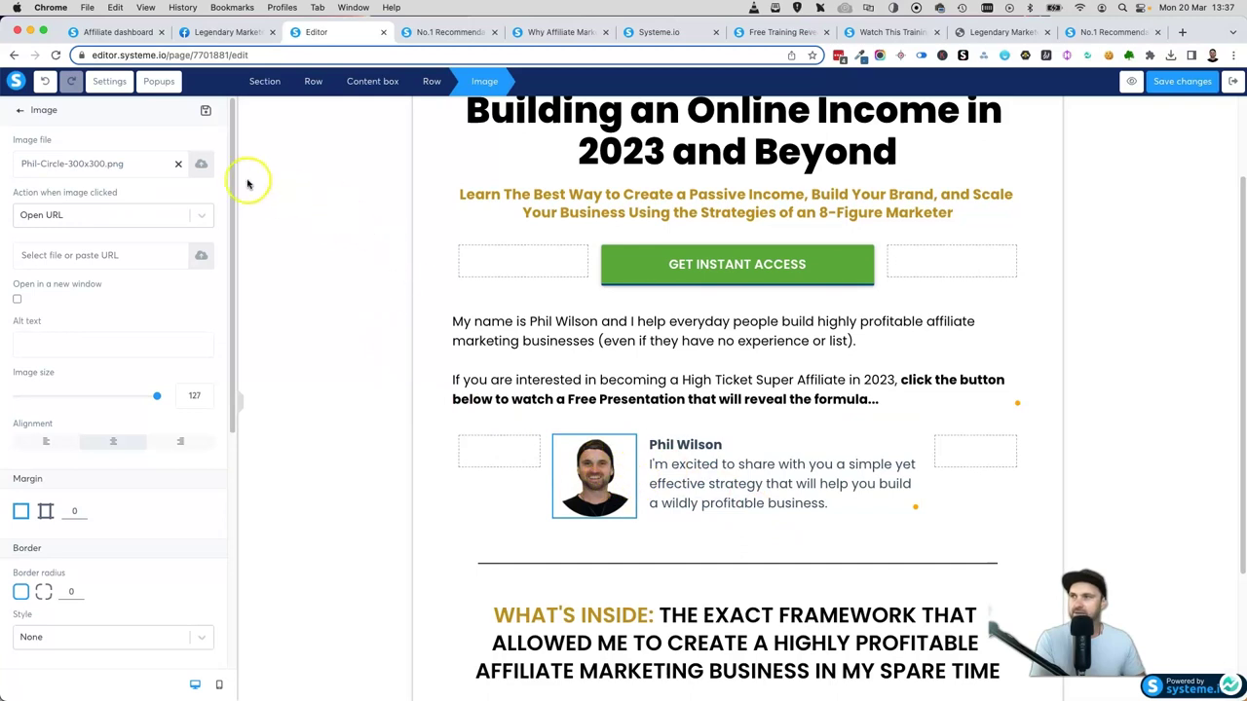
{"action": "left_click", "coordinate": [201, 165]}
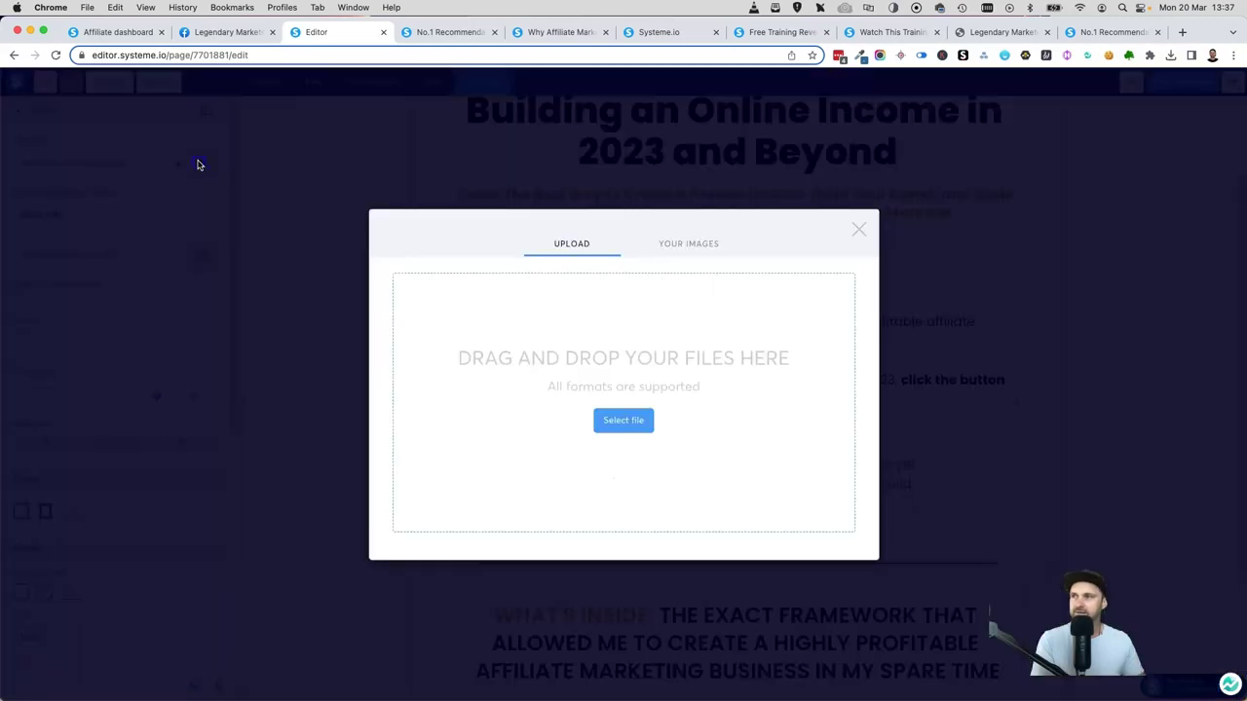
{"action": "left_click", "coordinate": [199, 165]}
{"action": "left_click", "coordinate": [200, 163]}
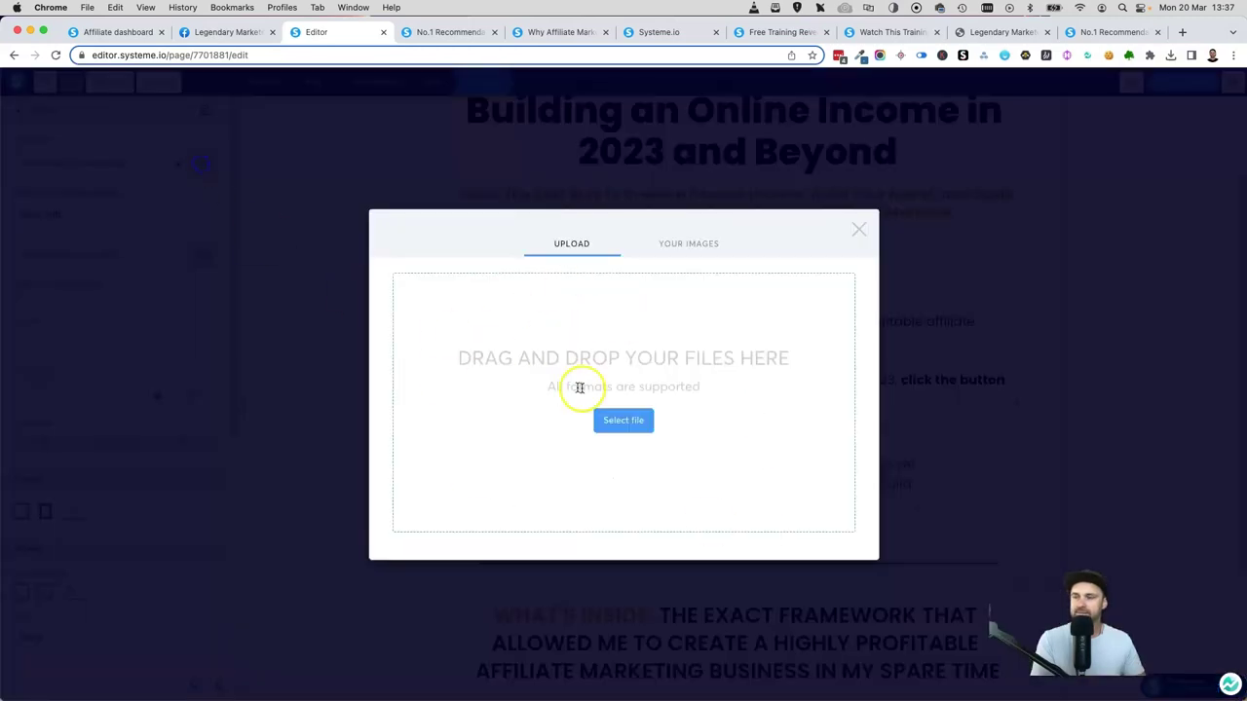
{"action": "left_click", "coordinate": [626, 419]}
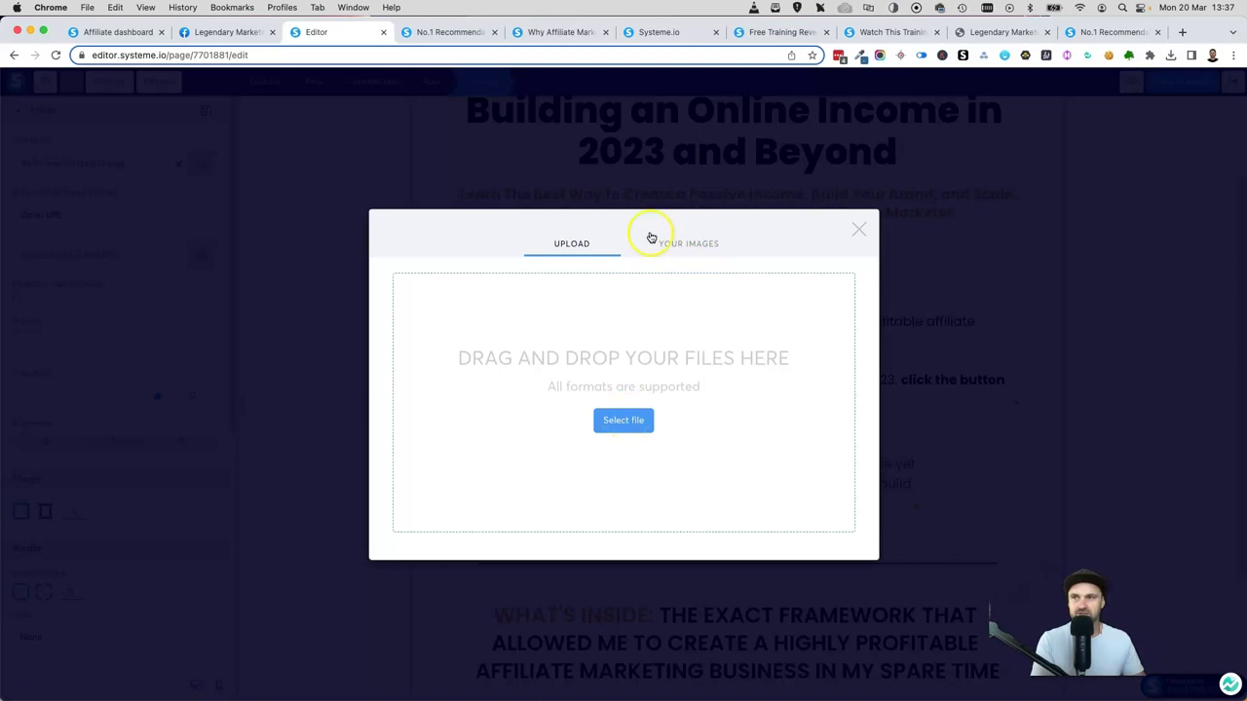
{"action": "left_click", "coordinate": [861, 236]}
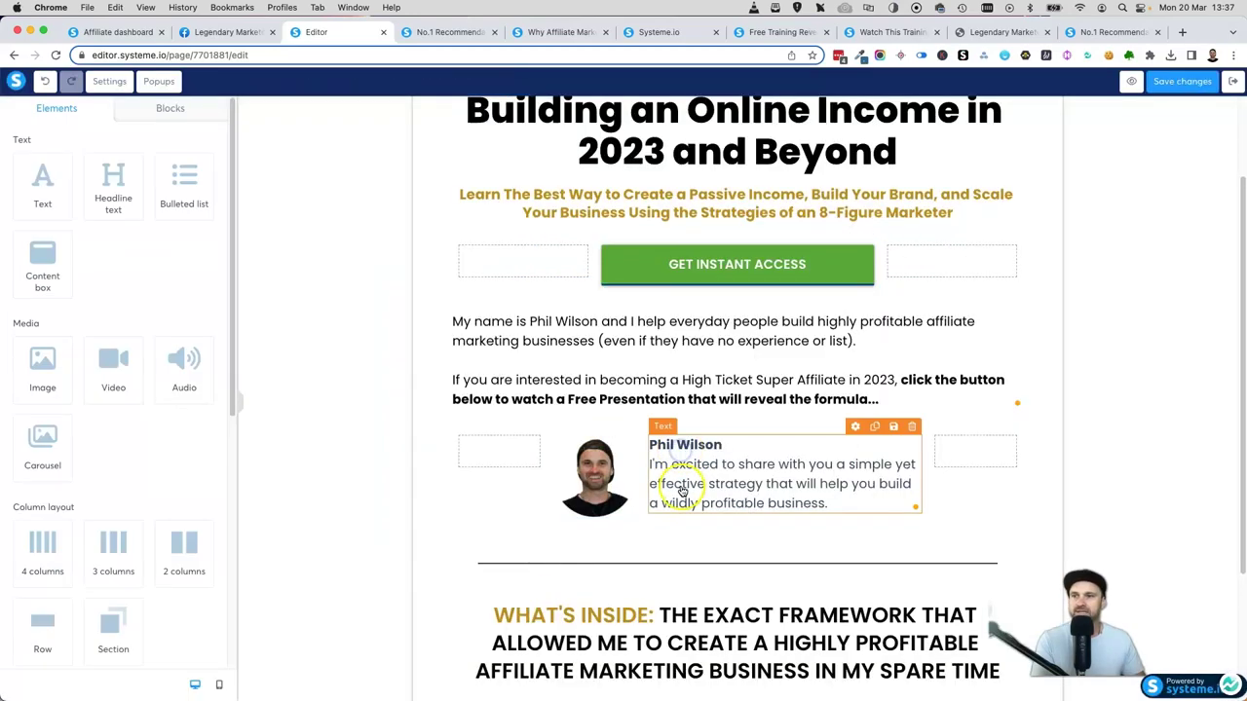
Replace the YOUR BRAND placeholder in the landing page's footer with Funnel Scene
{"action": "scroll", "coordinate": [682, 507], "scroll_direction": "down", "scroll_amount": 3}
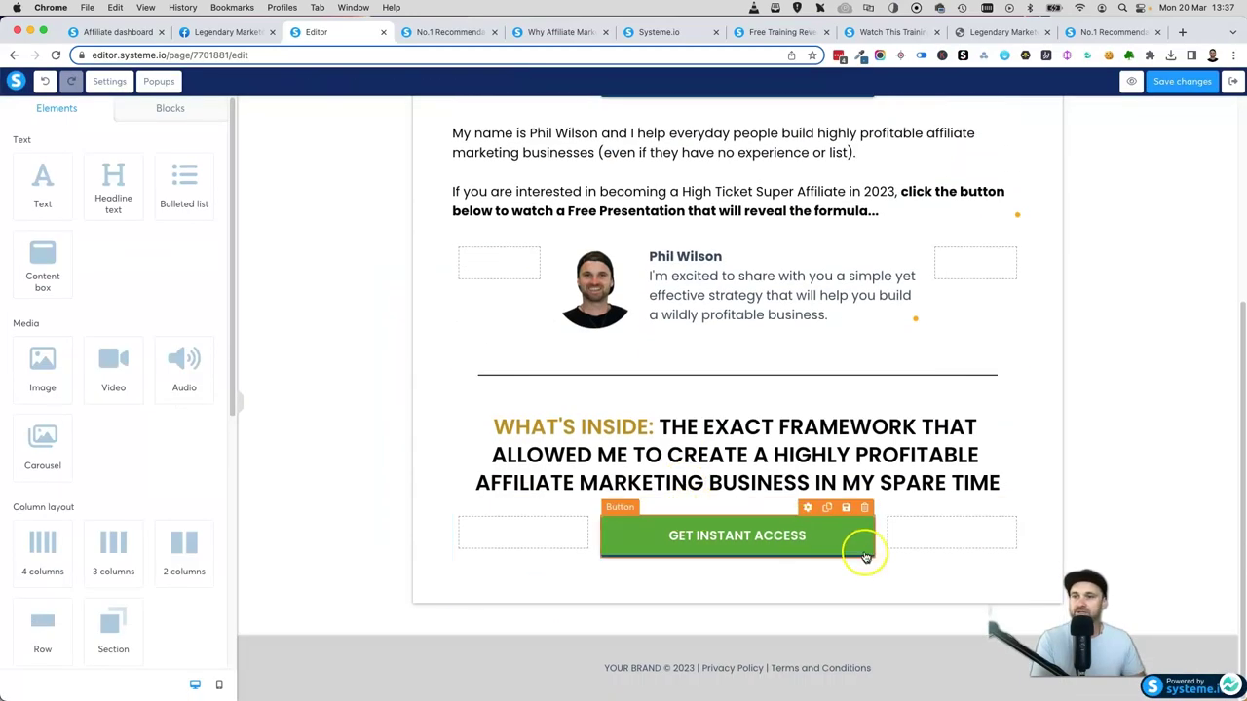
{"action": "left_click", "coordinate": [593, 655]}
{"action": "left_click", "coordinate": [604, 667]}
{"action": "left_click_drag", "start_coordinate": [603, 668], "coordinate": [661, 667]}
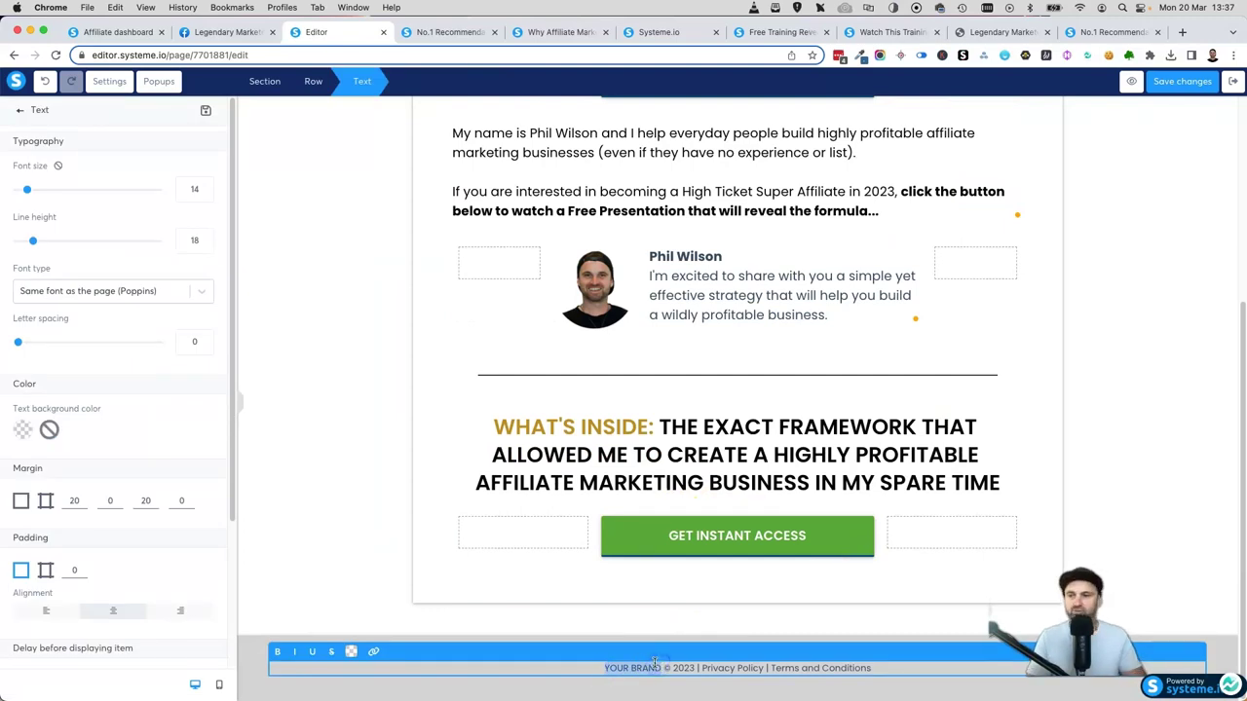
{"action": "type", "text": "Funnel Scen"}
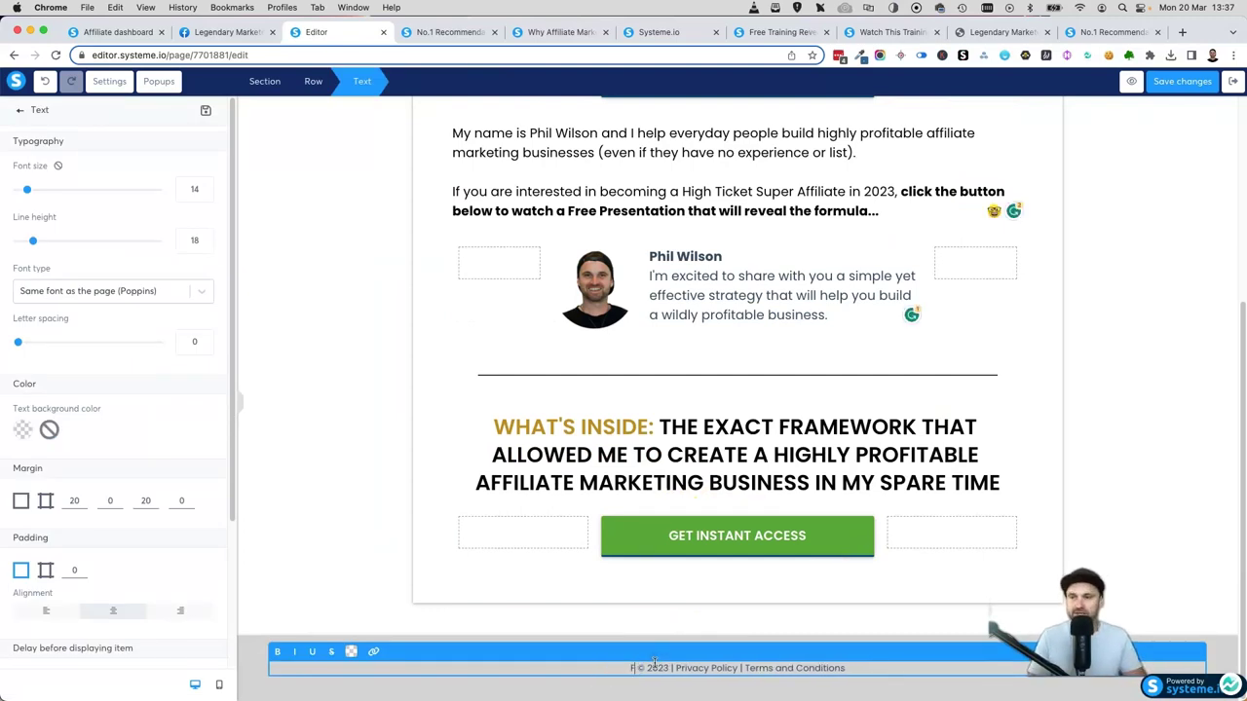
{"action": "type", "text": "e"}
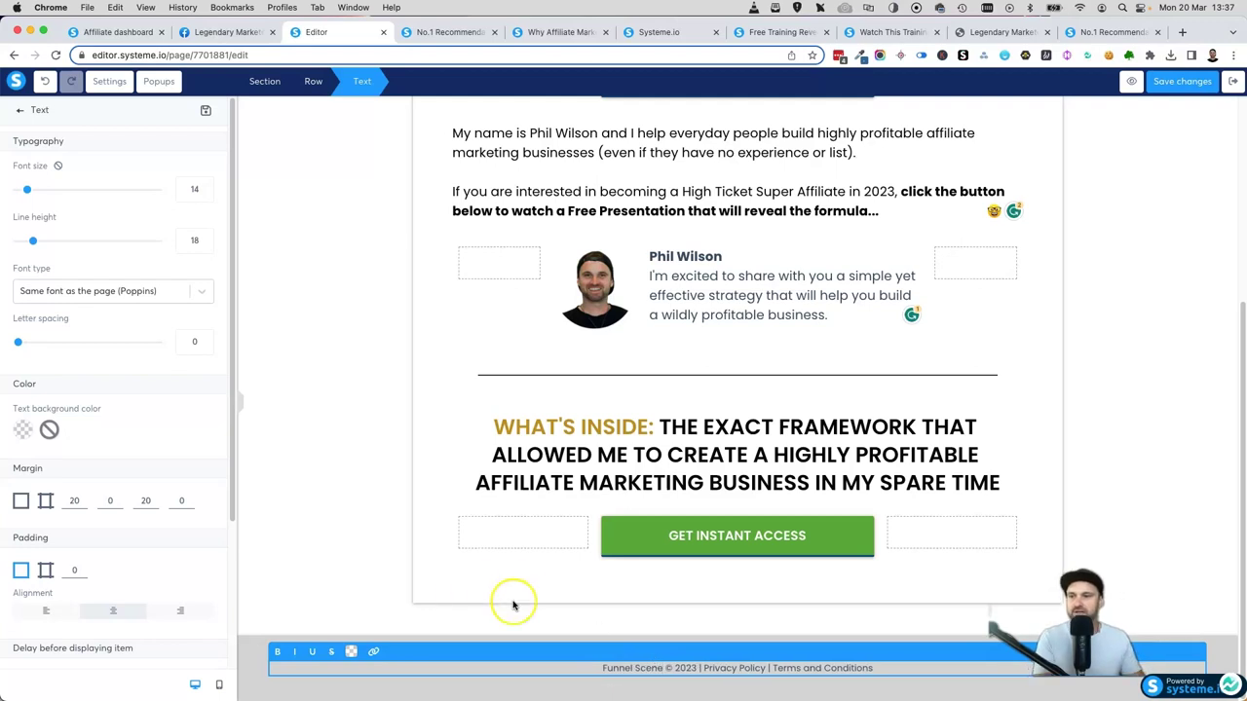
{"action": "left_click_drag", "start_coordinate": [703, 669], "coordinate": [872, 666]}
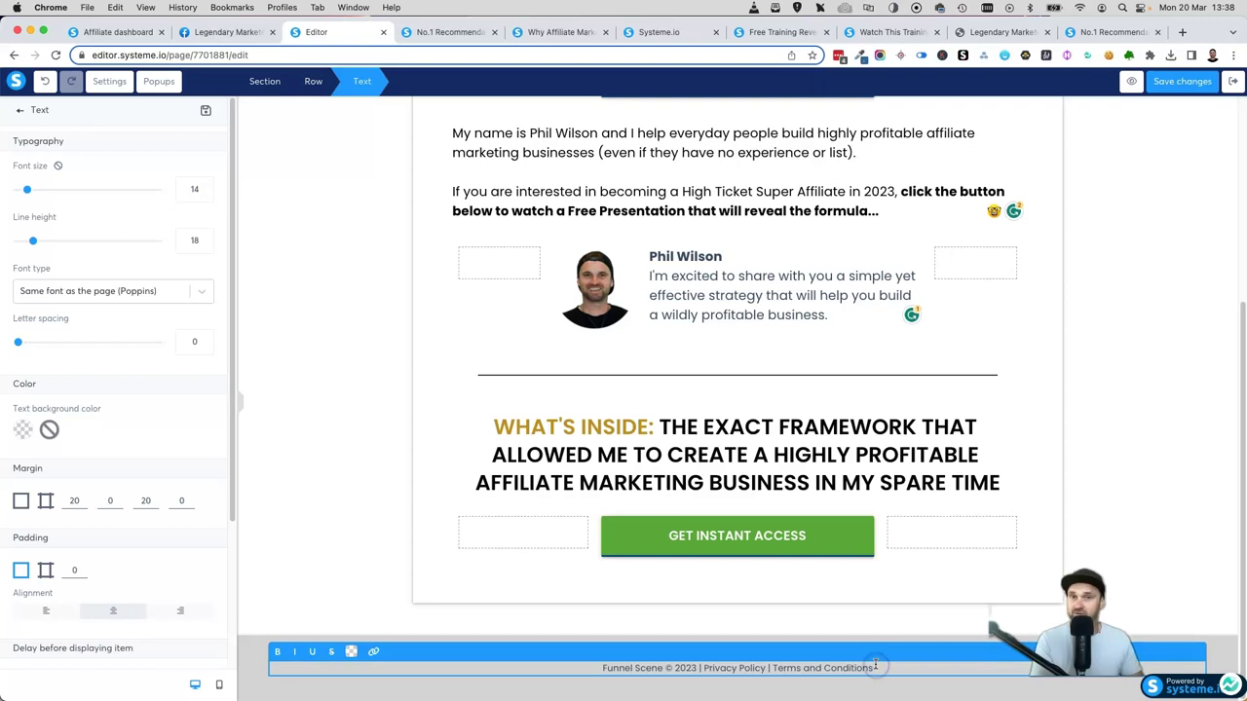
{"action": "left_click", "coordinate": [868, 682]}
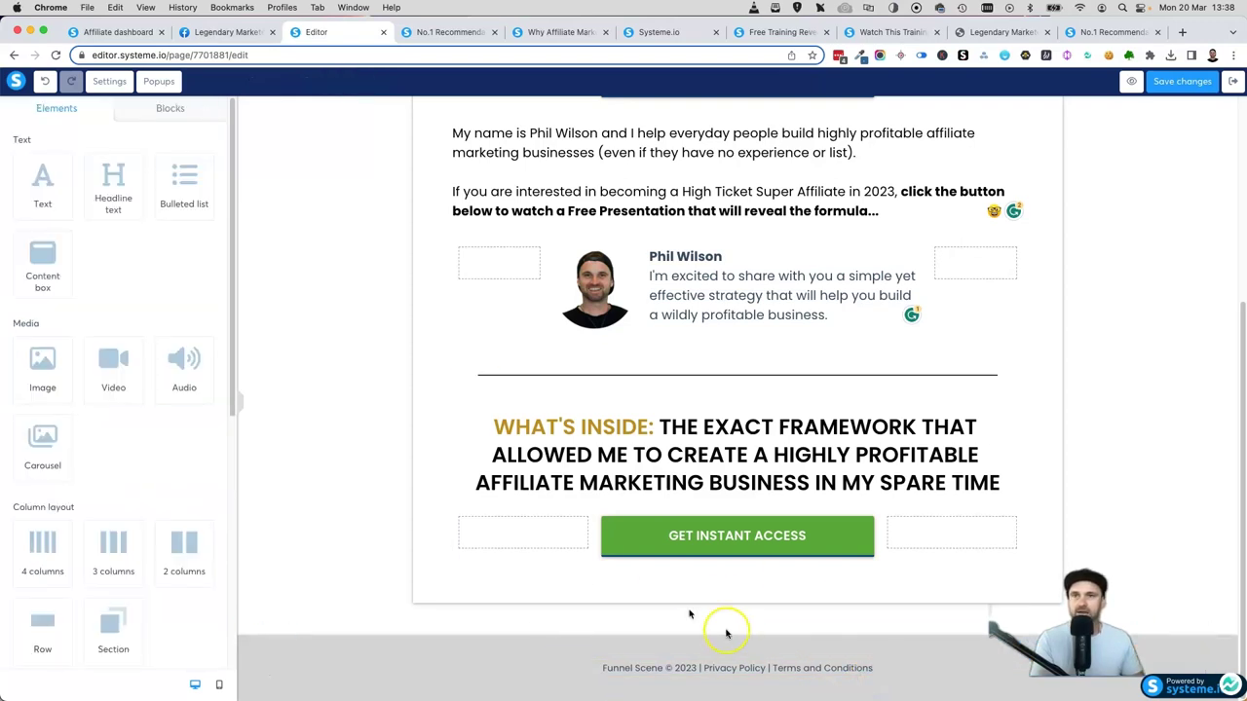
{"action": "left_click", "coordinate": [710, 670]}
{"action": "left_click_drag", "start_coordinate": [704, 668], "coordinate": [765, 669]}
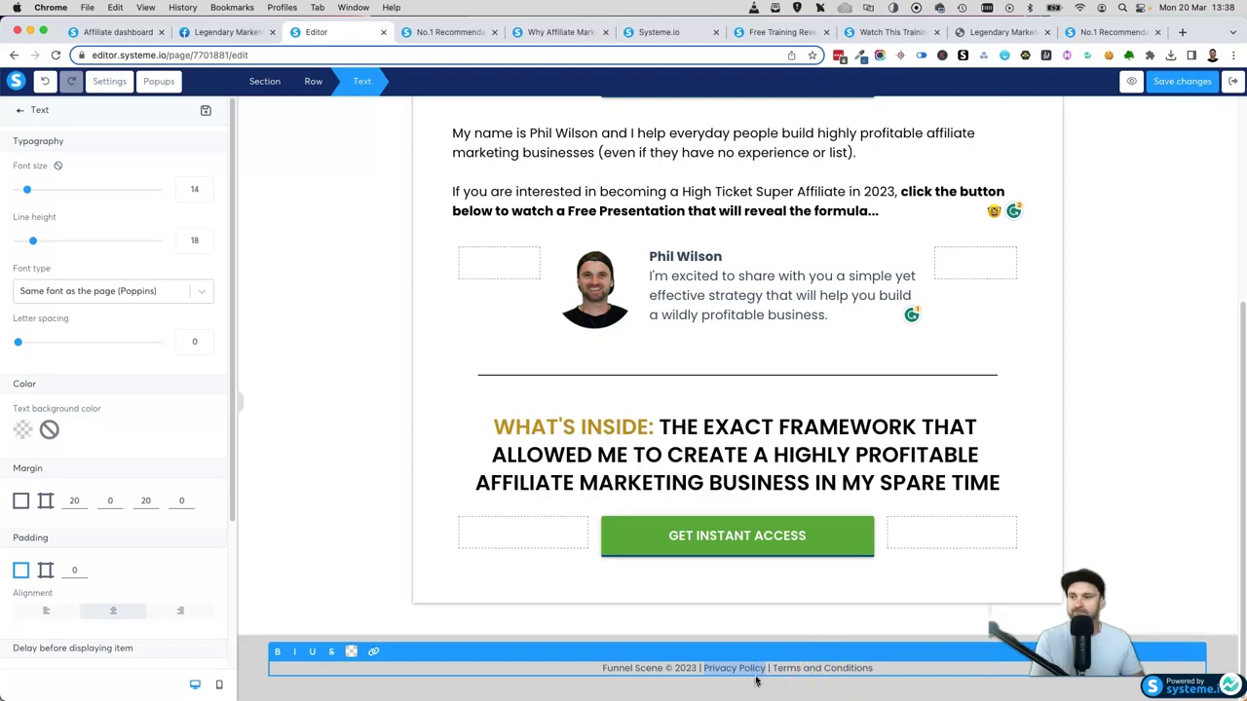
{"action": "left_click", "coordinate": [384, 653]}
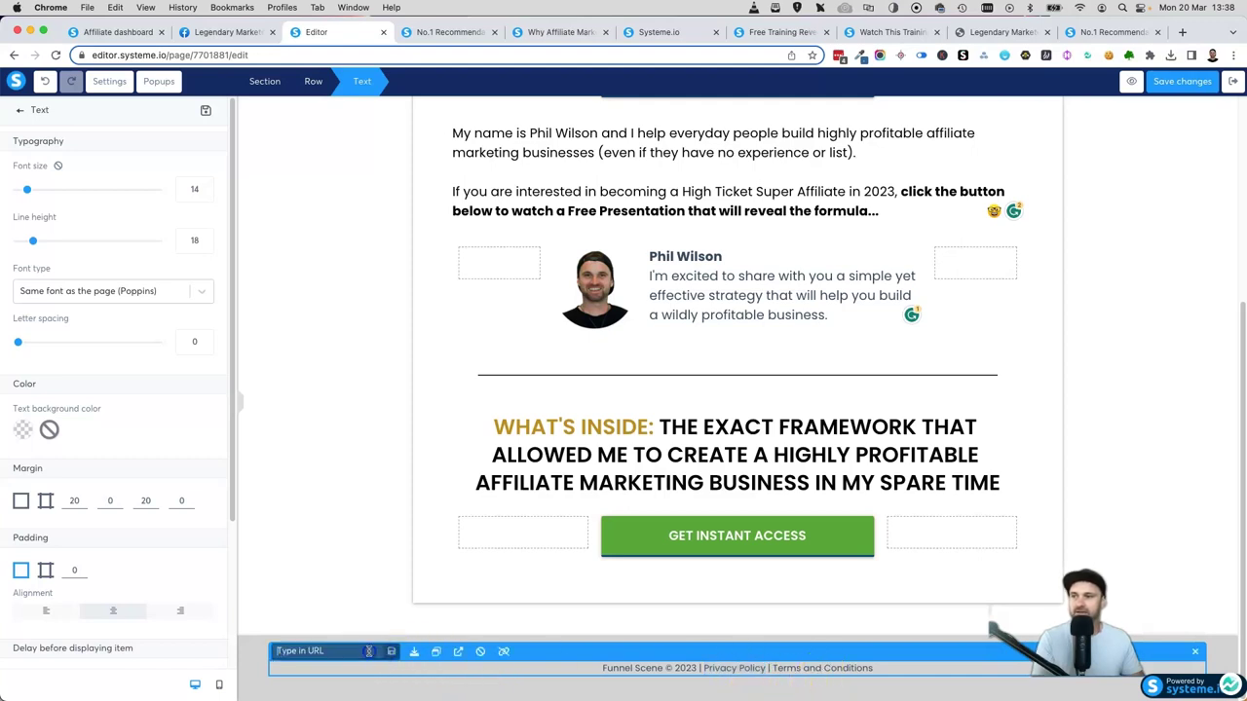
{"action": "type", "text": "https:/"}
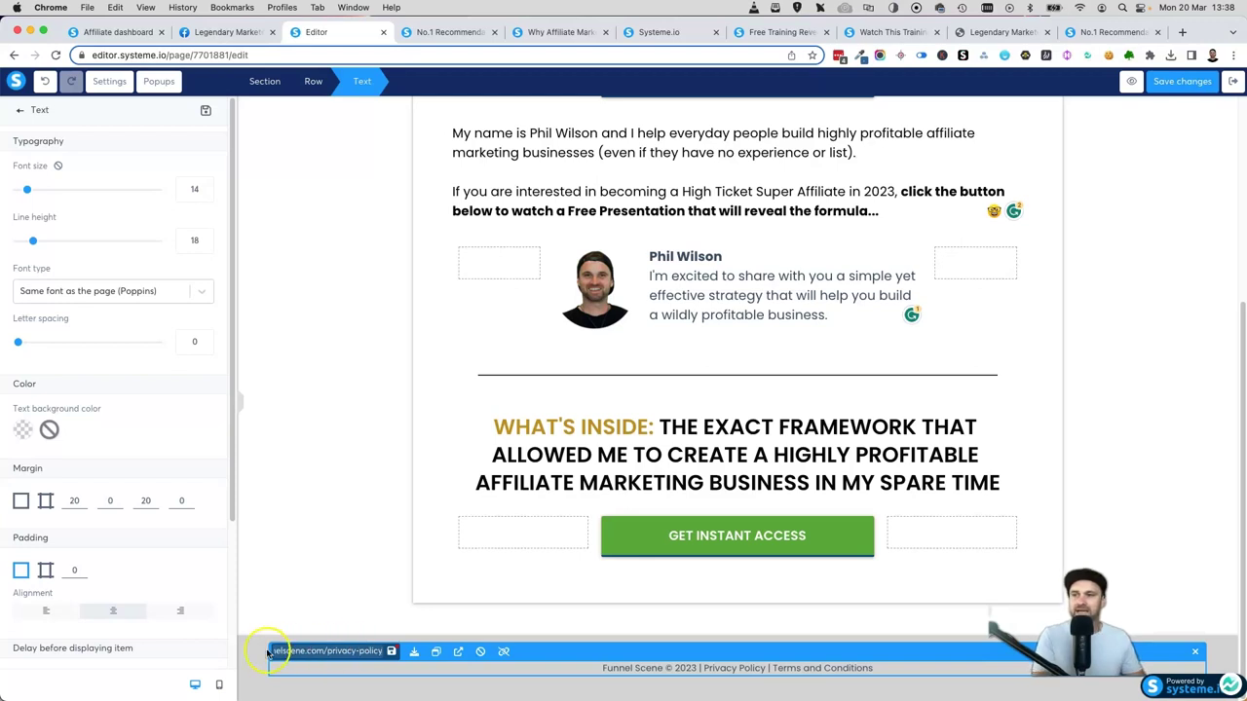
{"action": "left_click", "coordinate": [395, 585]}
Link the footer's Terms and Conditions text to the terms page on funnelscene.com and save the landing page changes
{"action": "left_click", "coordinate": [933, 668]}
{"action": "left_click_drag", "start_coordinate": [874, 668], "coordinate": [773, 668]}
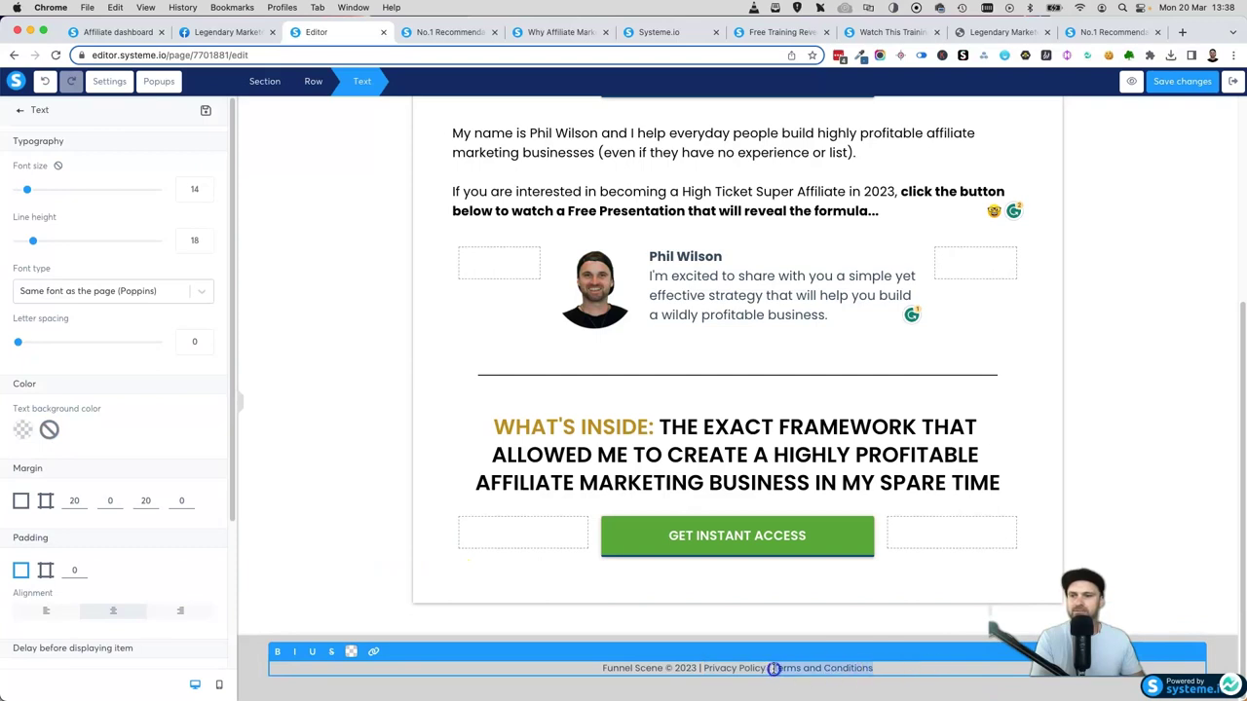
{"action": "left_click", "coordinate": [377, 652]}
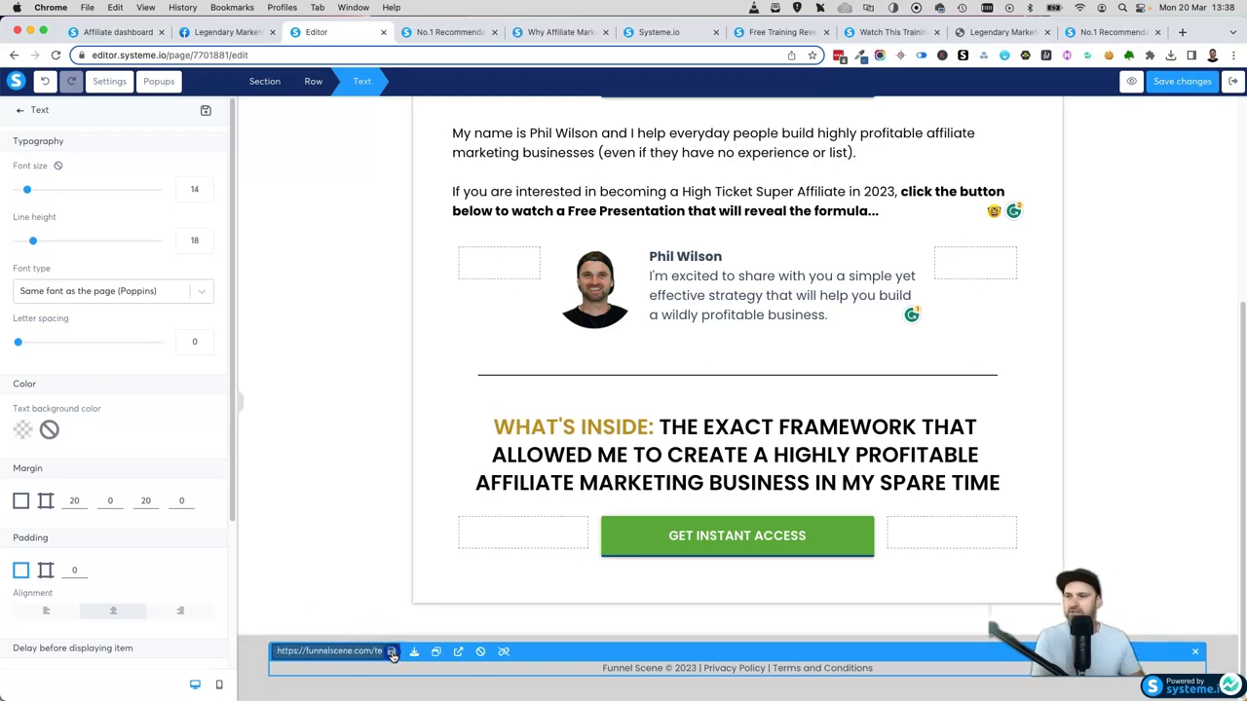
{"action": "left_click", "coordinate": [392, 652]}
{"action": "left_click", "coordinate": [492, 634]}
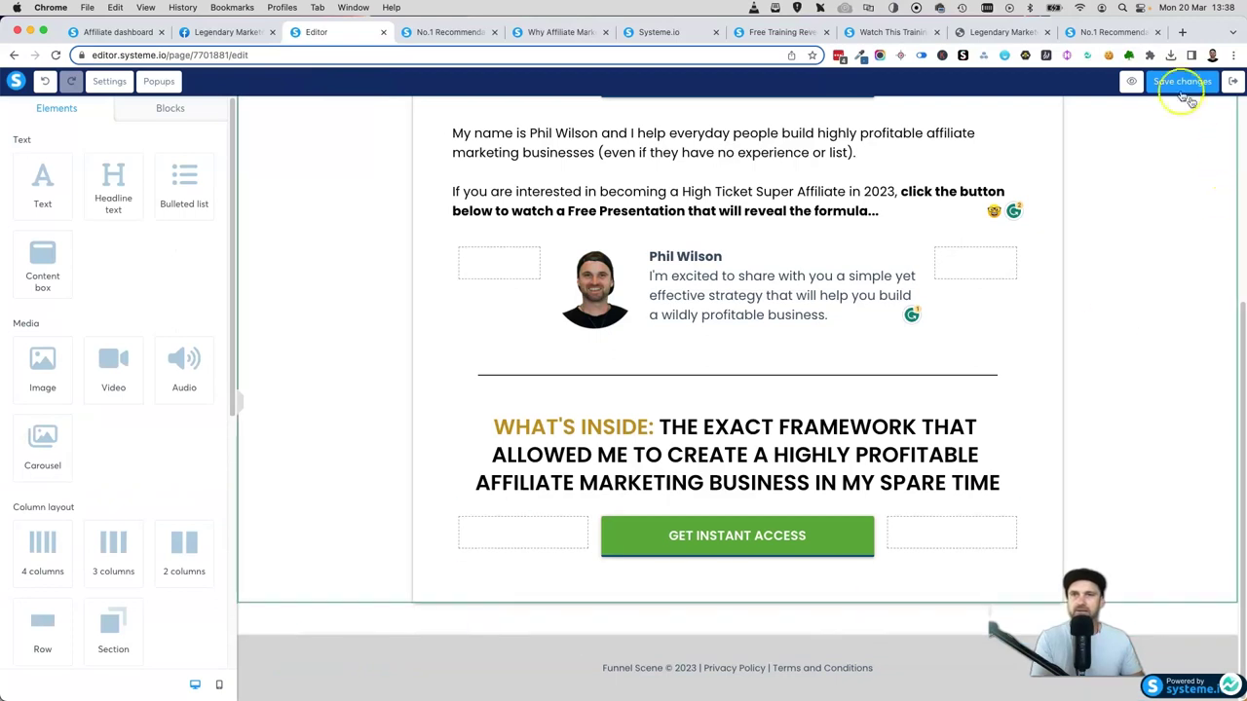
{"action": "left_click", "coordinate": [1169, 78]}
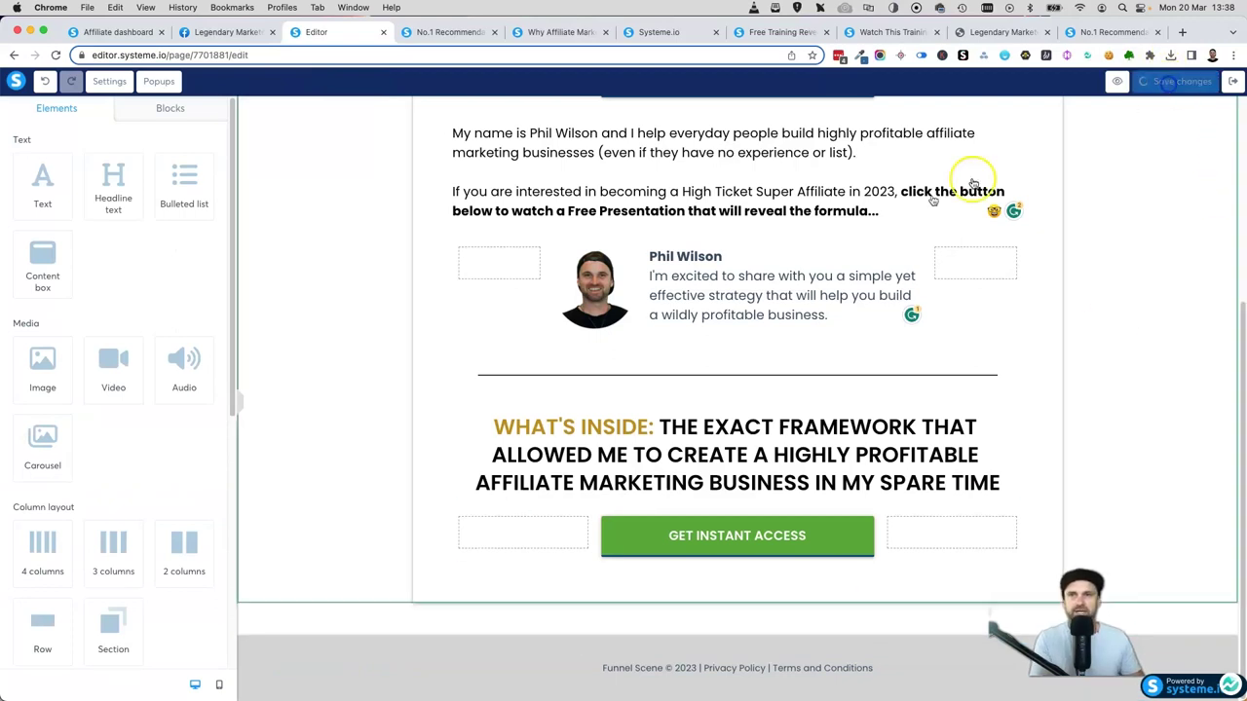
Check the landing page's mobile layout from end to end and return to the desktop view
{"action": "left_click", "coordinate": [219, 685]}
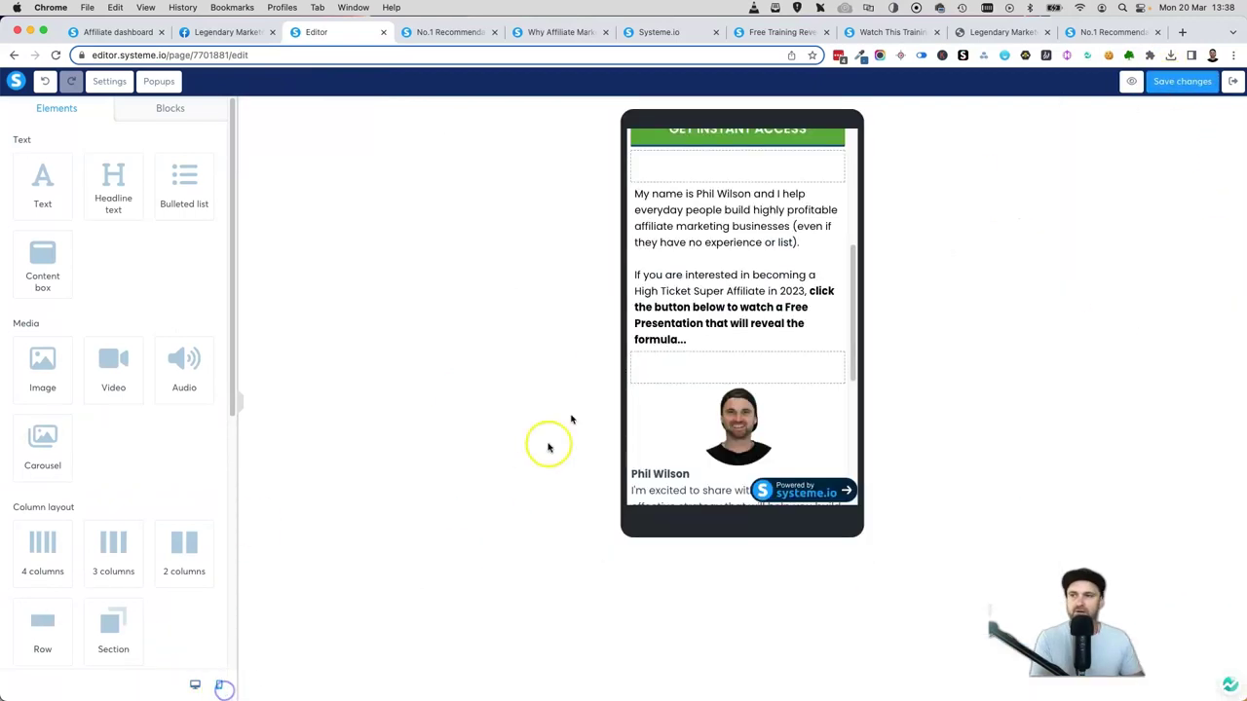
{"action": "scroll", "coordinate": [707, 274], "scroll_direction": "up", "scroll_amount": 5}
{"action": "scroll", "coordinate": [723, 287], "scroll_direction": "down", "scroll_amount": 5}
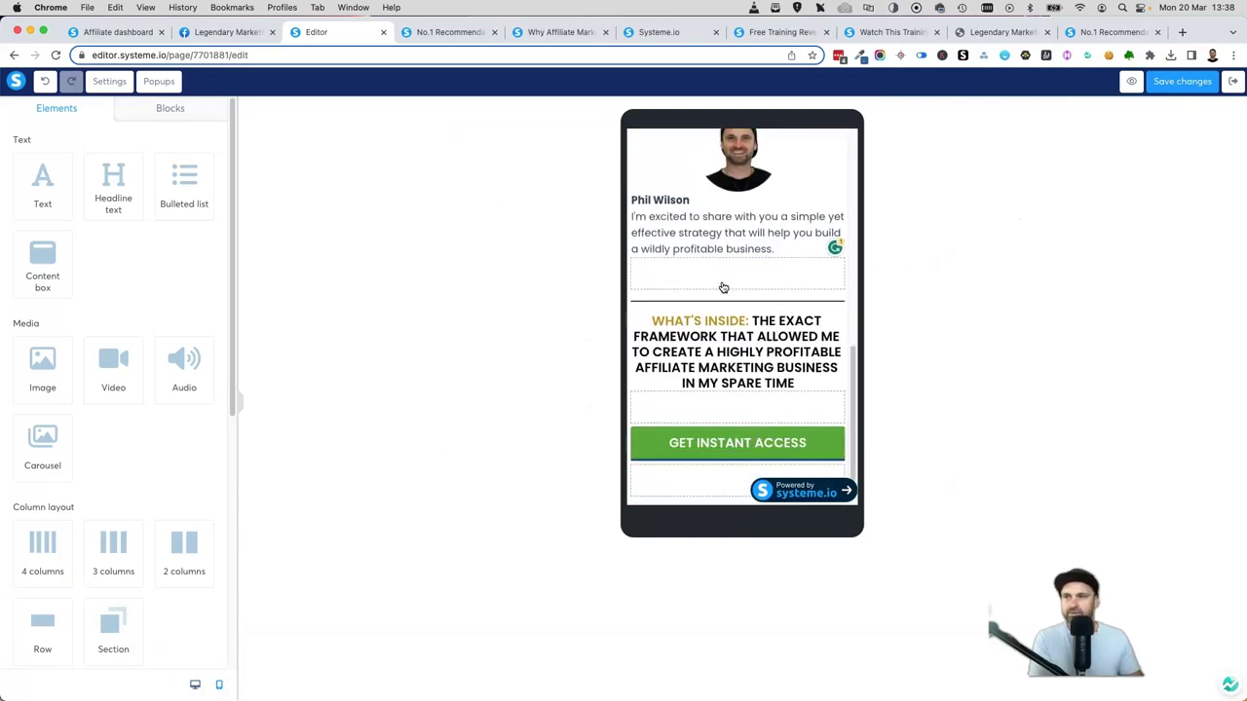
{"action": "scroll", "coordinate": [726, 293], "scroll_direction": "up", "scroll_amount": 5}
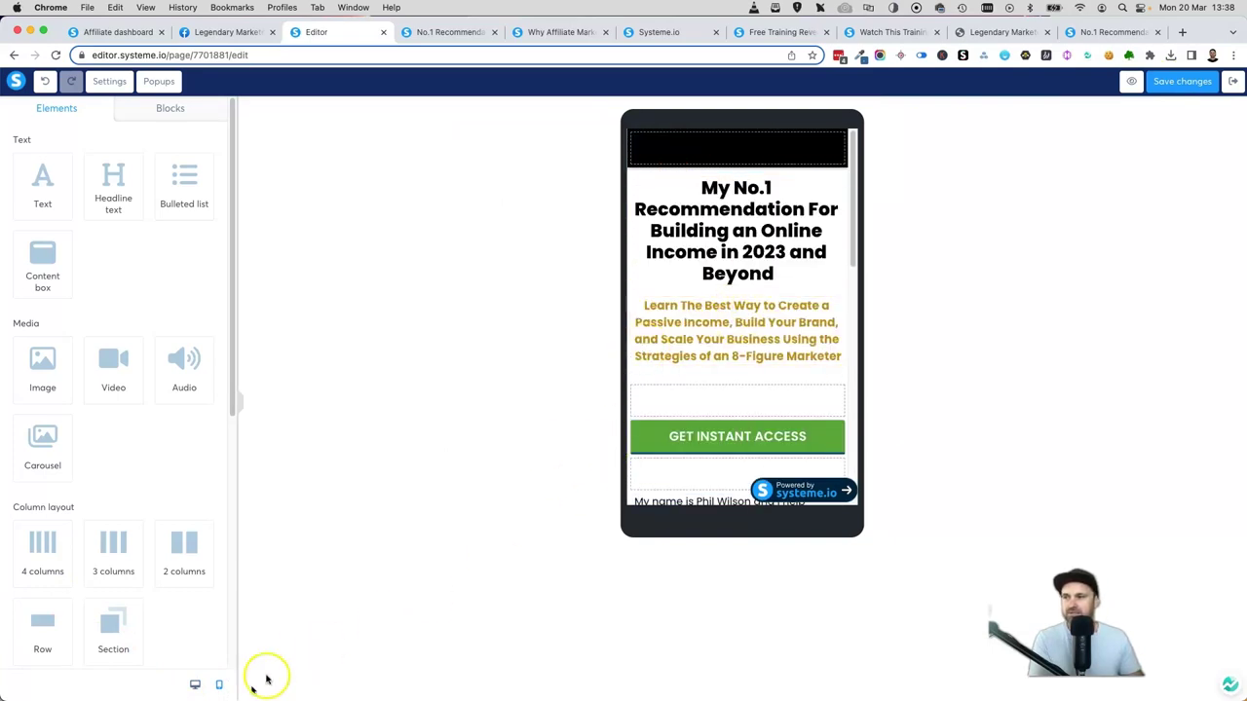
{"action": "left_click", "coordinate": [195, 685]}
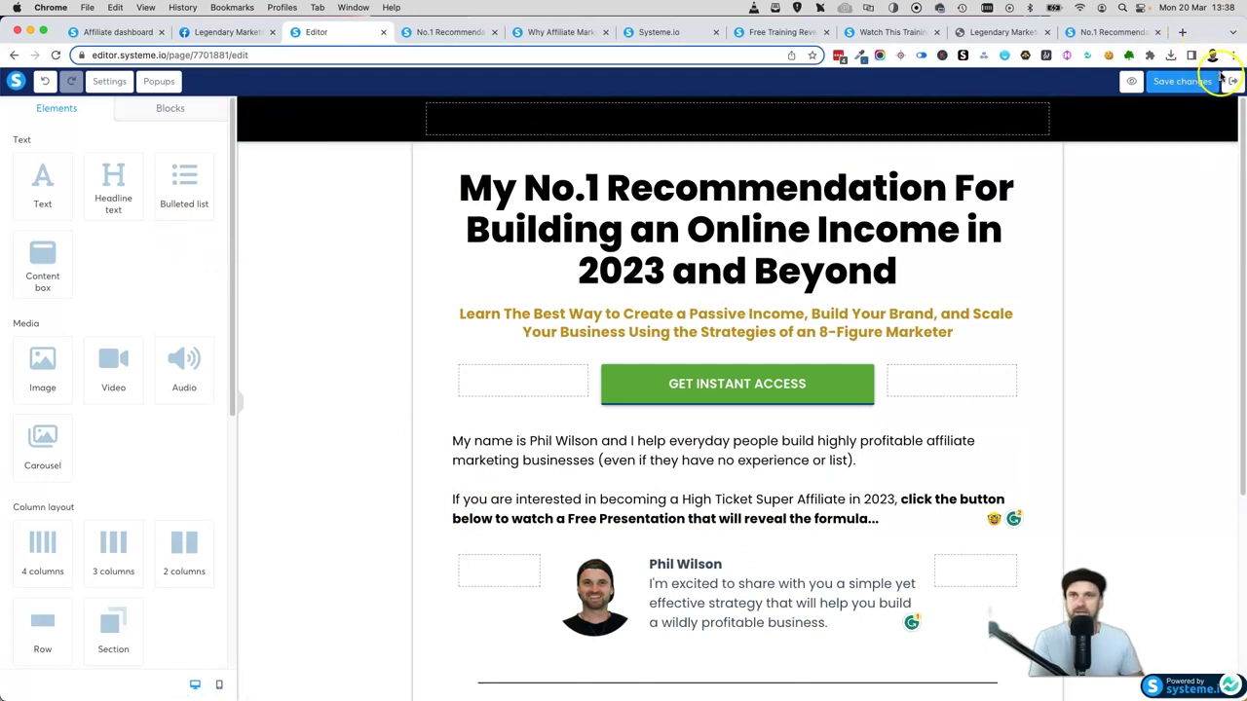
Review the GET INSTANT ACCESS button's popup action and the redirect setting of the popup's form button, then exit the page editor
{"action": "left_click", "coordinate": [753, 401]}
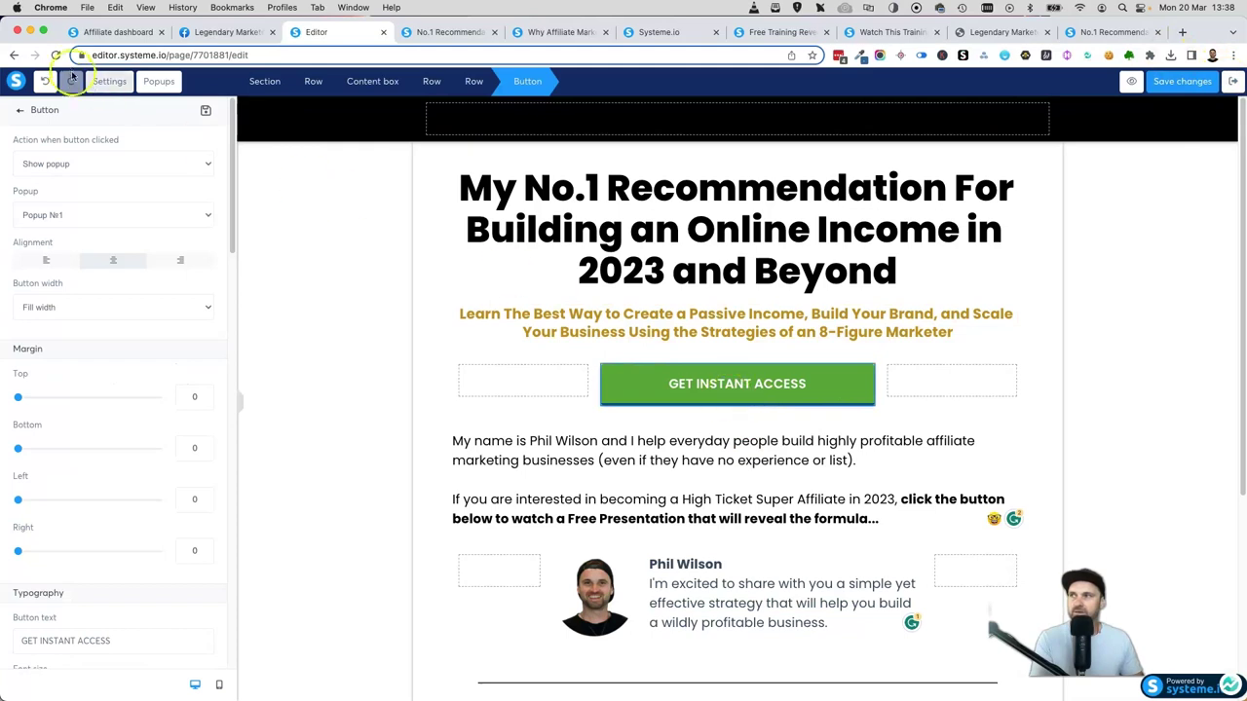
{"action": "left_click", "coordinate": [158, 82]}
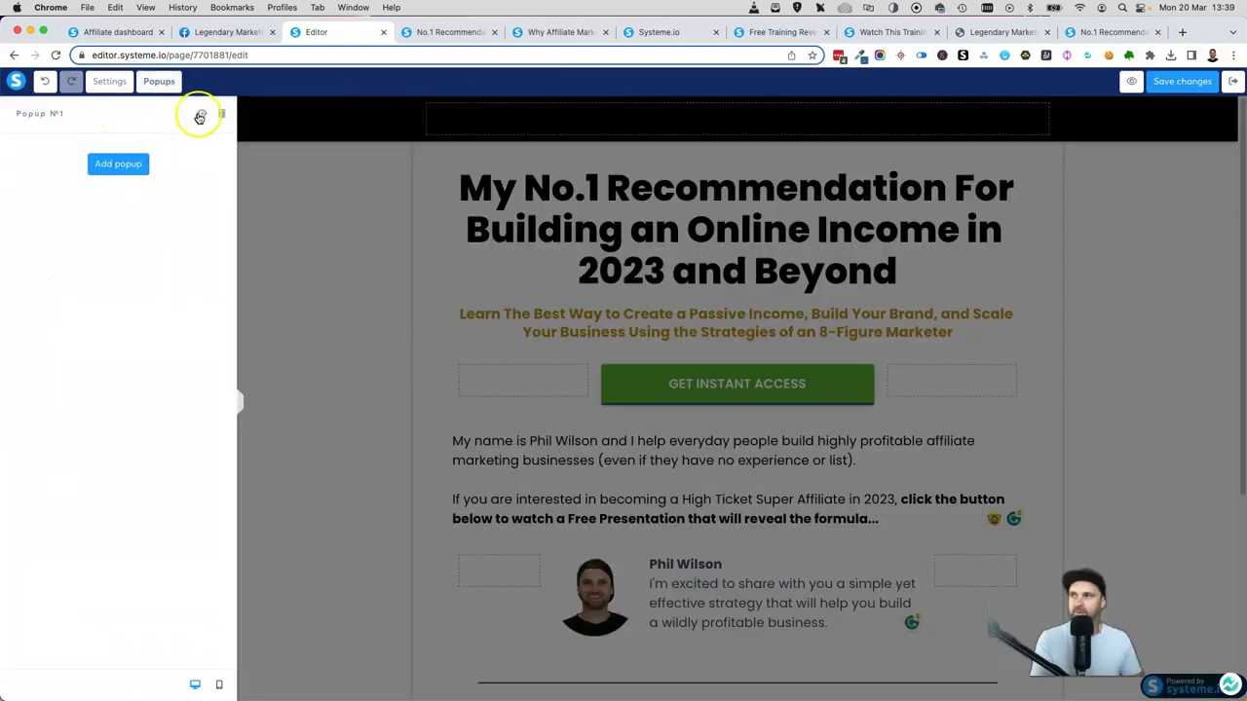
{"action": "left_click", "coordinate": [202, 113]}
{"action": "left_click", "coordinate": [662, 495]}
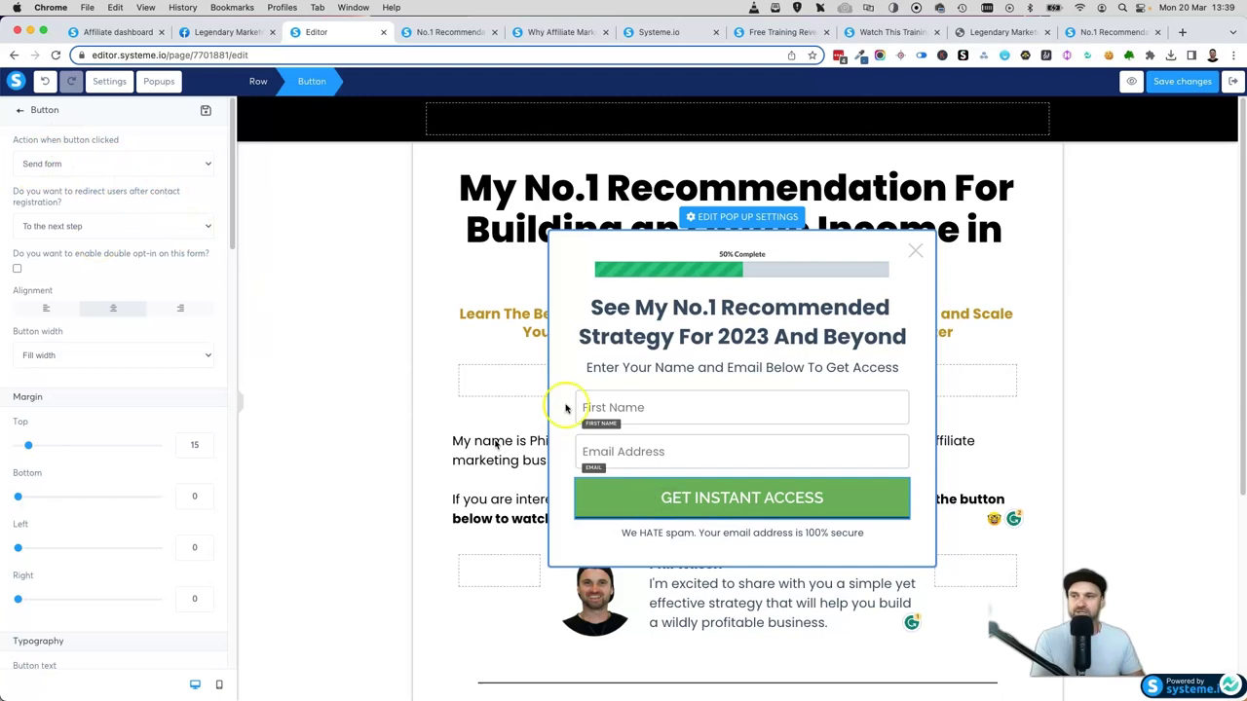
{"action": "left_click", "coordinate": [86, 178]}
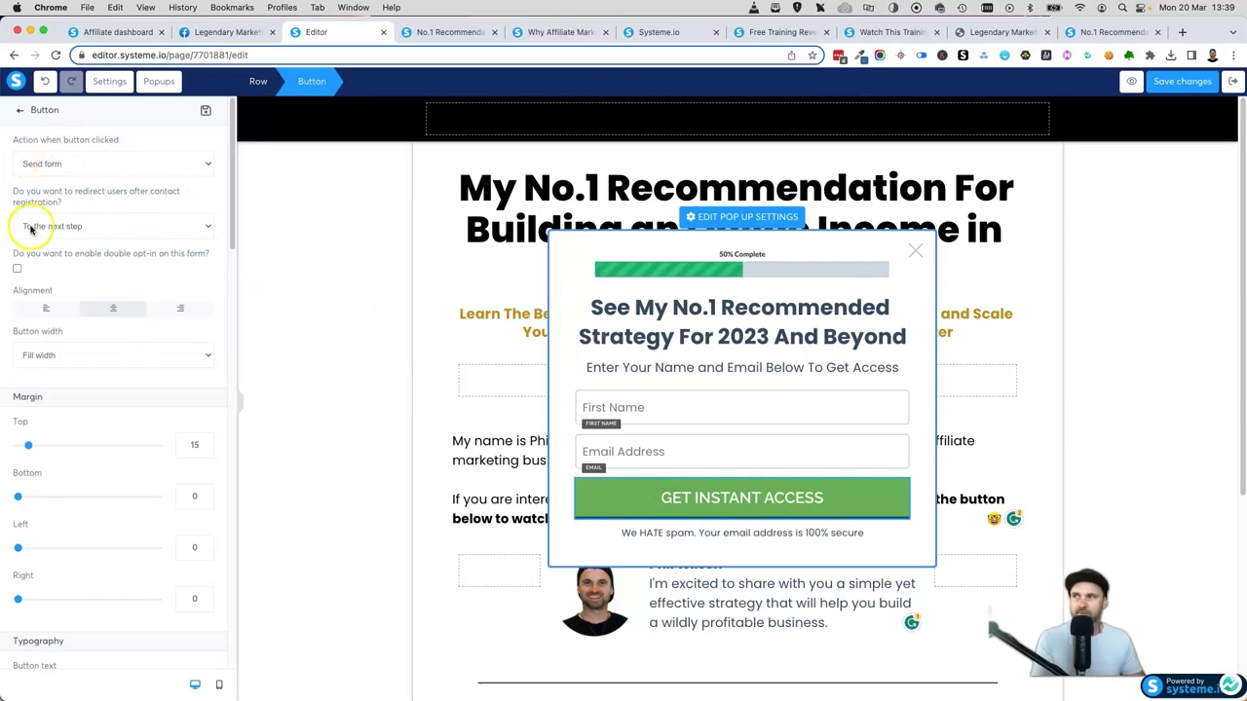
{"action": "left_click", "coordinate": [1023, 182]}
{"action": "left_click", "coordinate": [1232, 81]}
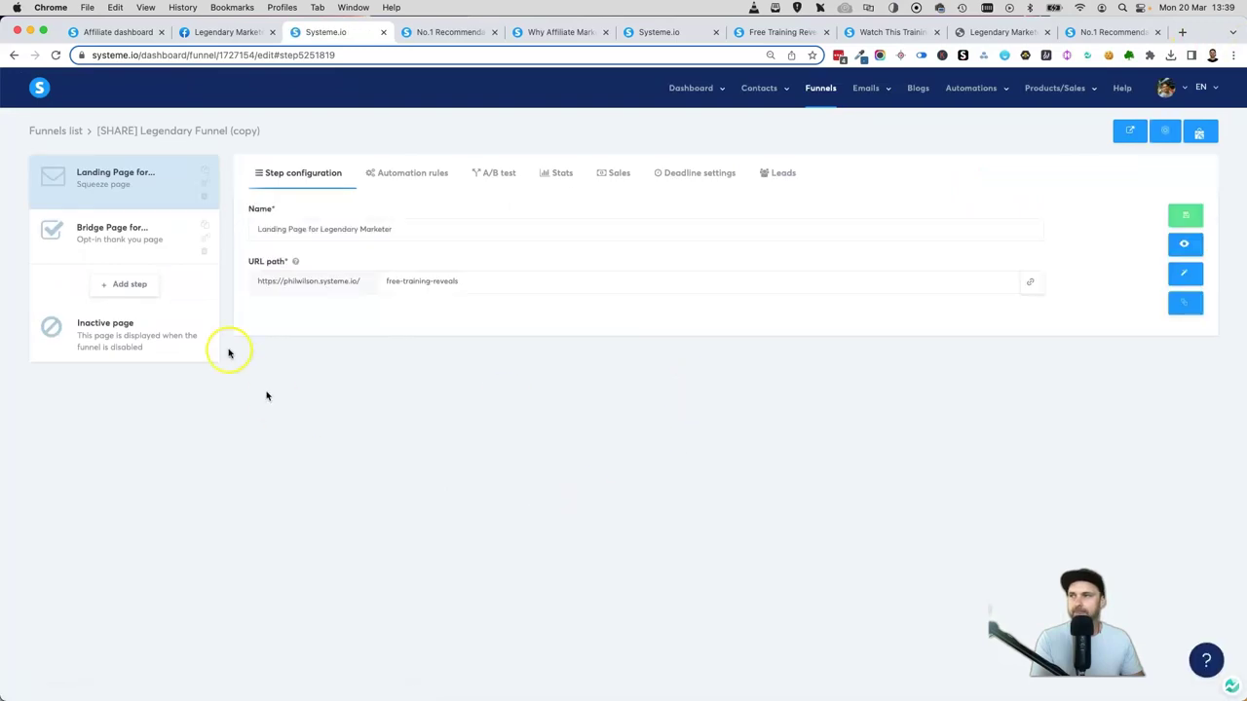
Set the bridge page step's URL path to free-training-released and save the step configuration
{"action": "left_click", "coordinate": [101, 234]}
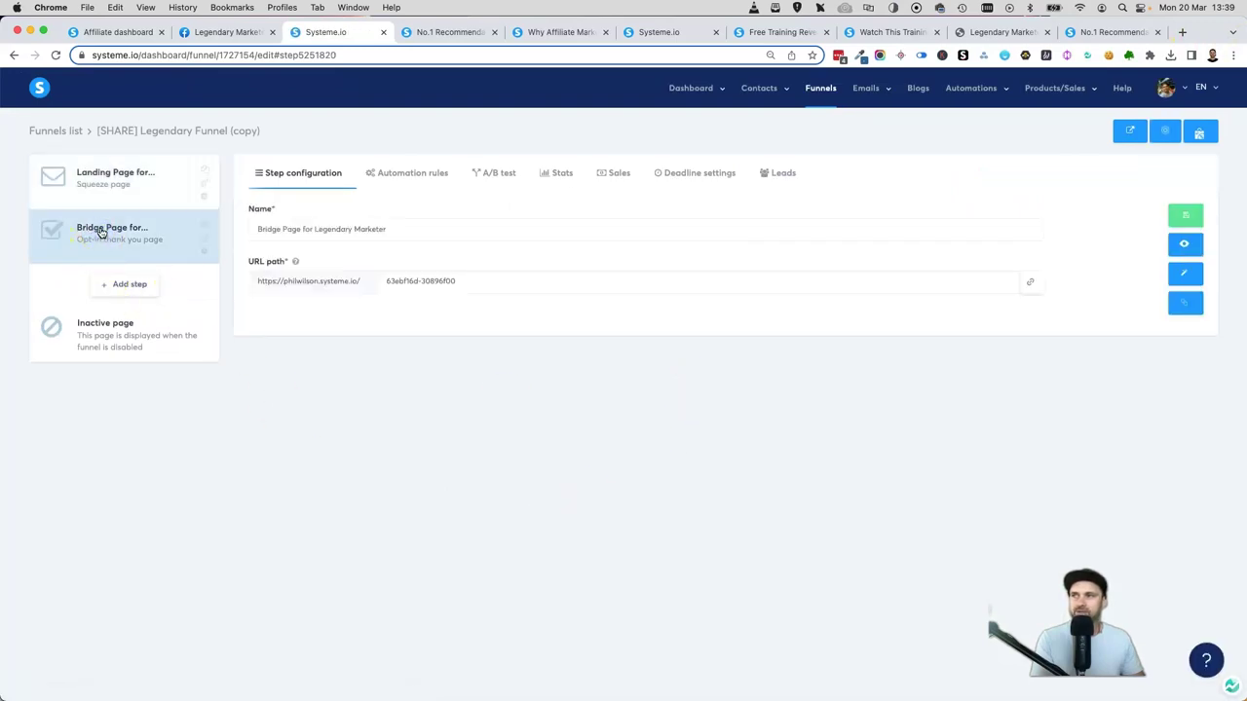
{"action": "triple_click", "coordinate": [399, 280]}
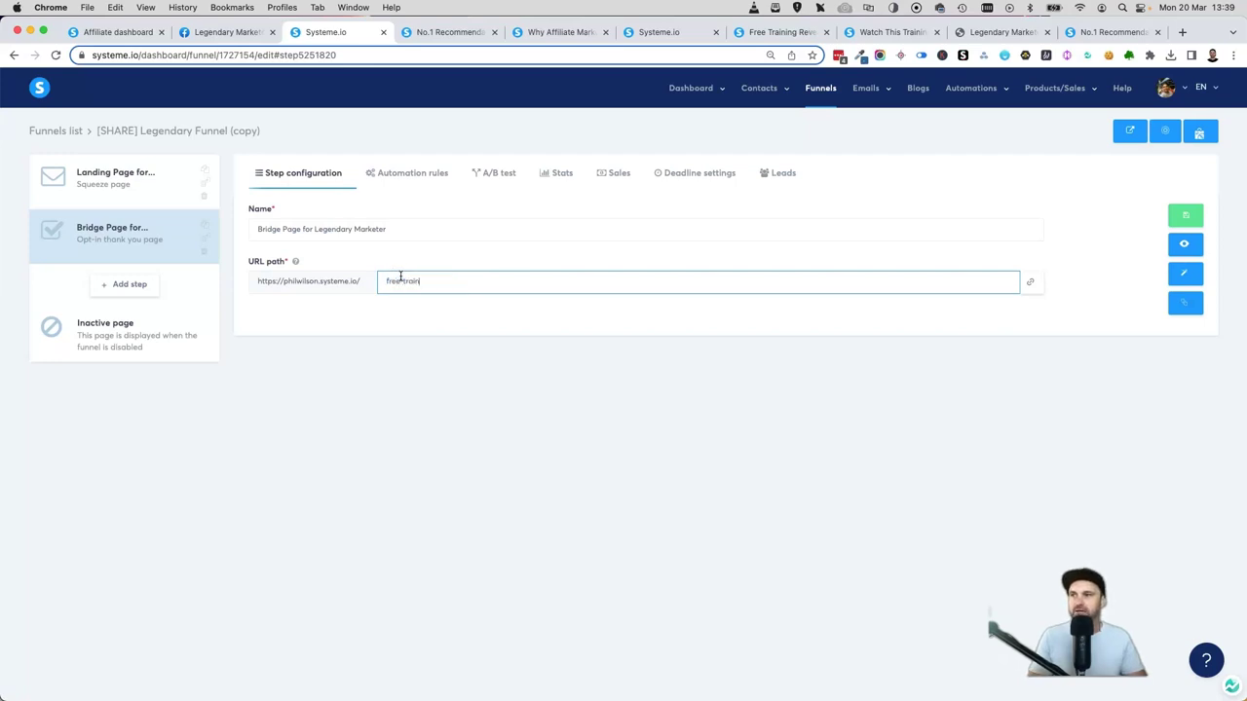
{"action": "type", "text": "free-training-released"}
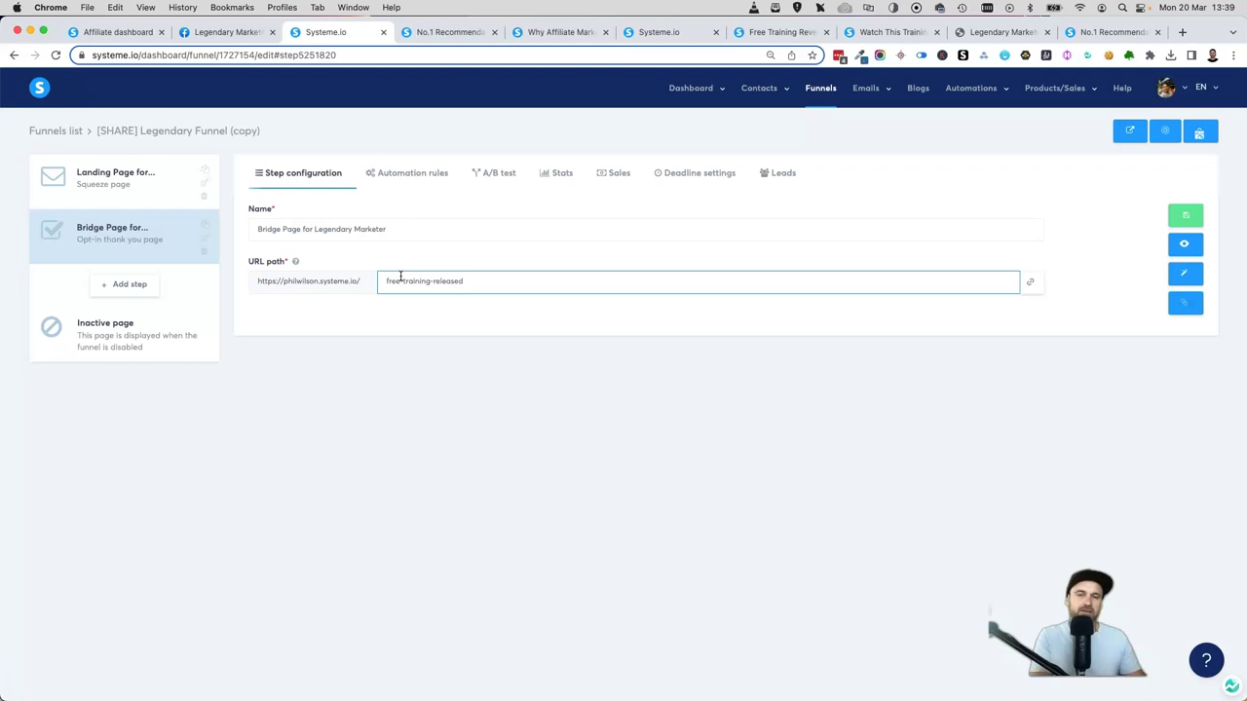
{"action": "left_click", "coordinate": [532, 328]}
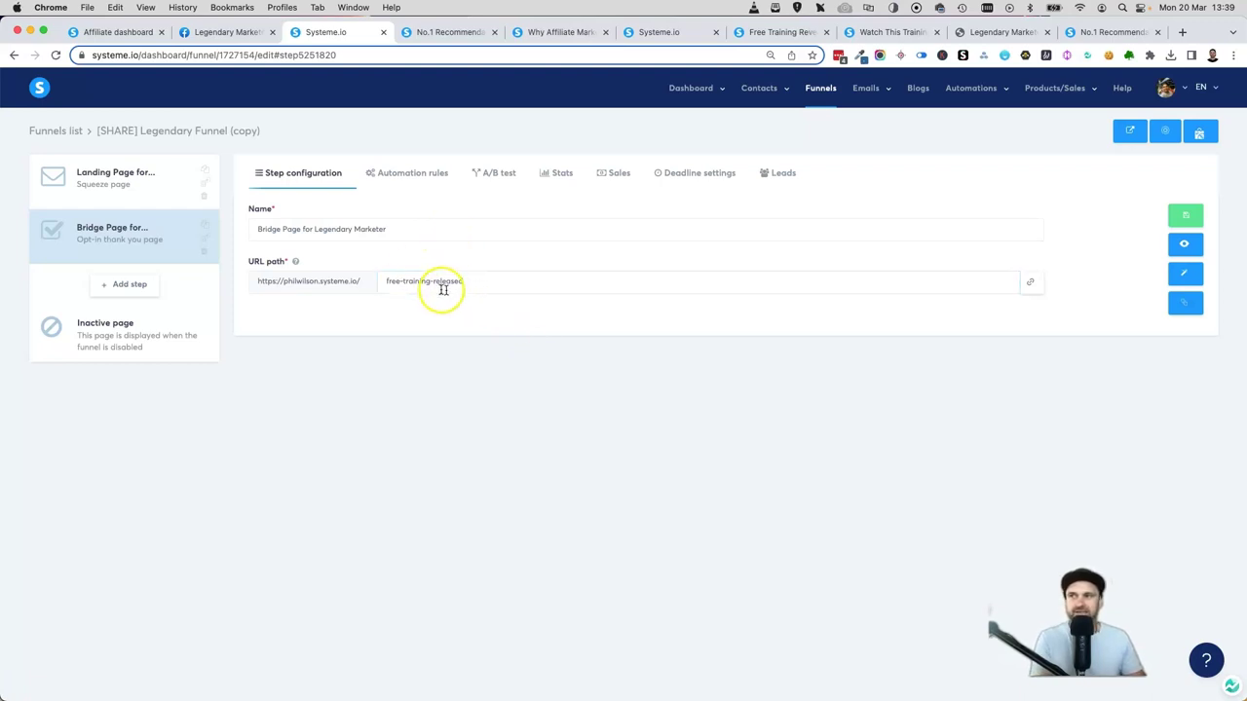
{"action": "left_click", "coordinate": [386, 281]}
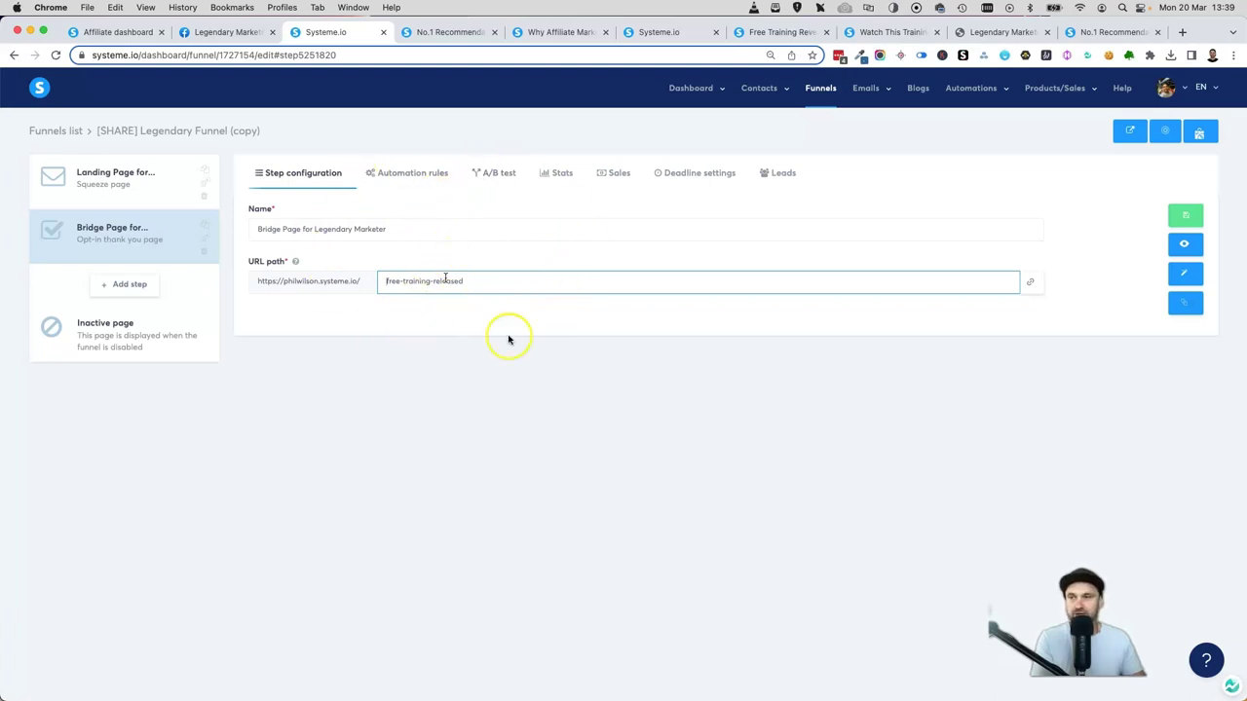
{"action": "left_click_drag", "start_coordinate": [282, 282], "coordinate": [524, 279]}
{"action": "left_click", "coordinate": [527, 278]}
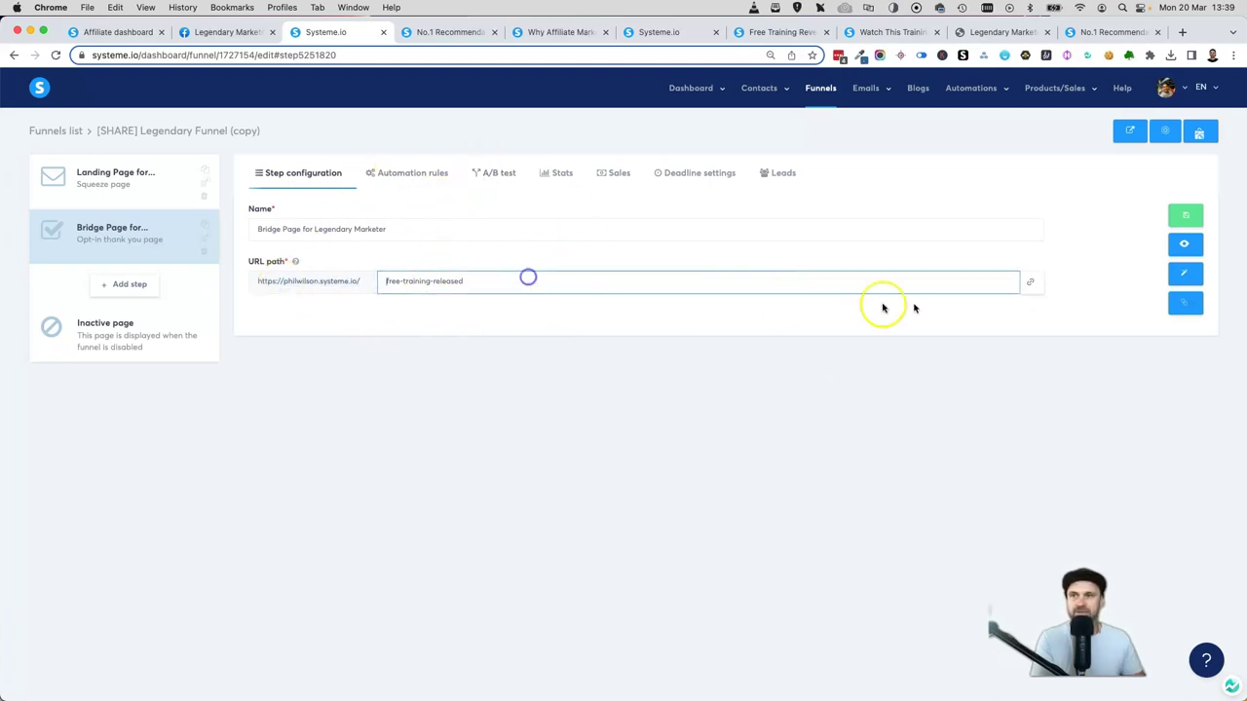
{"action": "left_click", "coordinate": [1190, 216]}
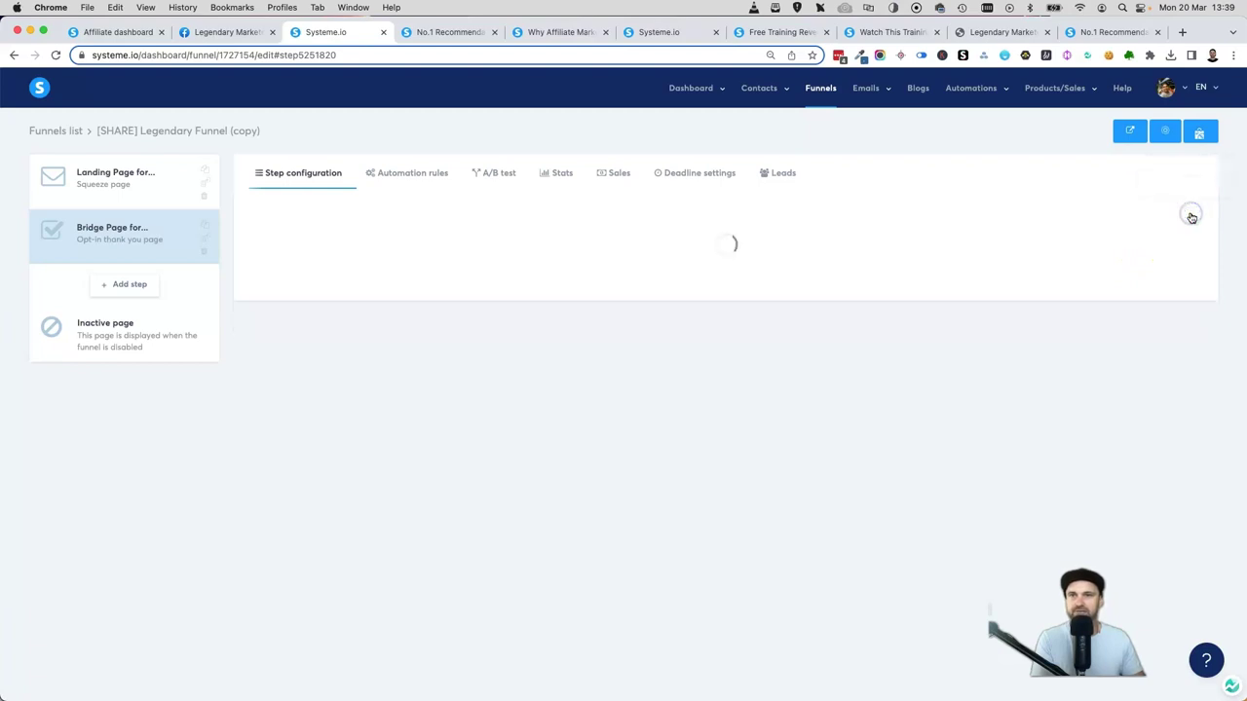
{"action": "left_click", "coordinate": [1185, 278]}
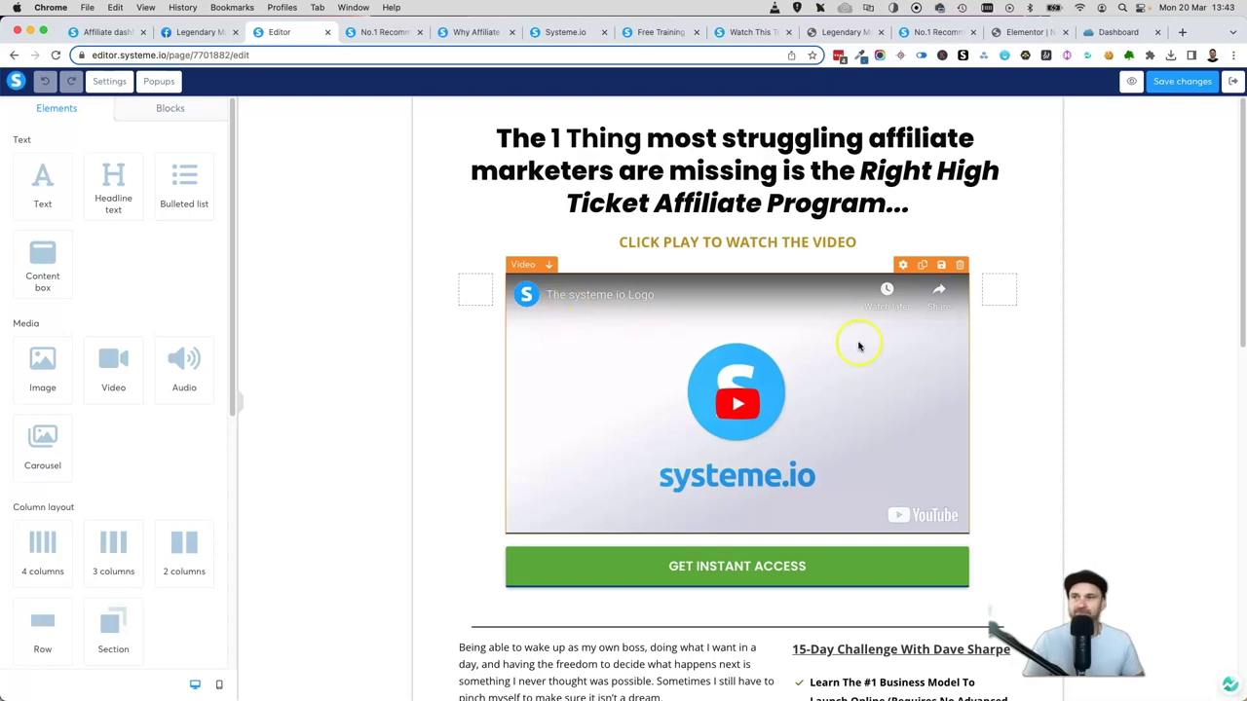
{"action": "left_click", "coordinate": [596, 322]}
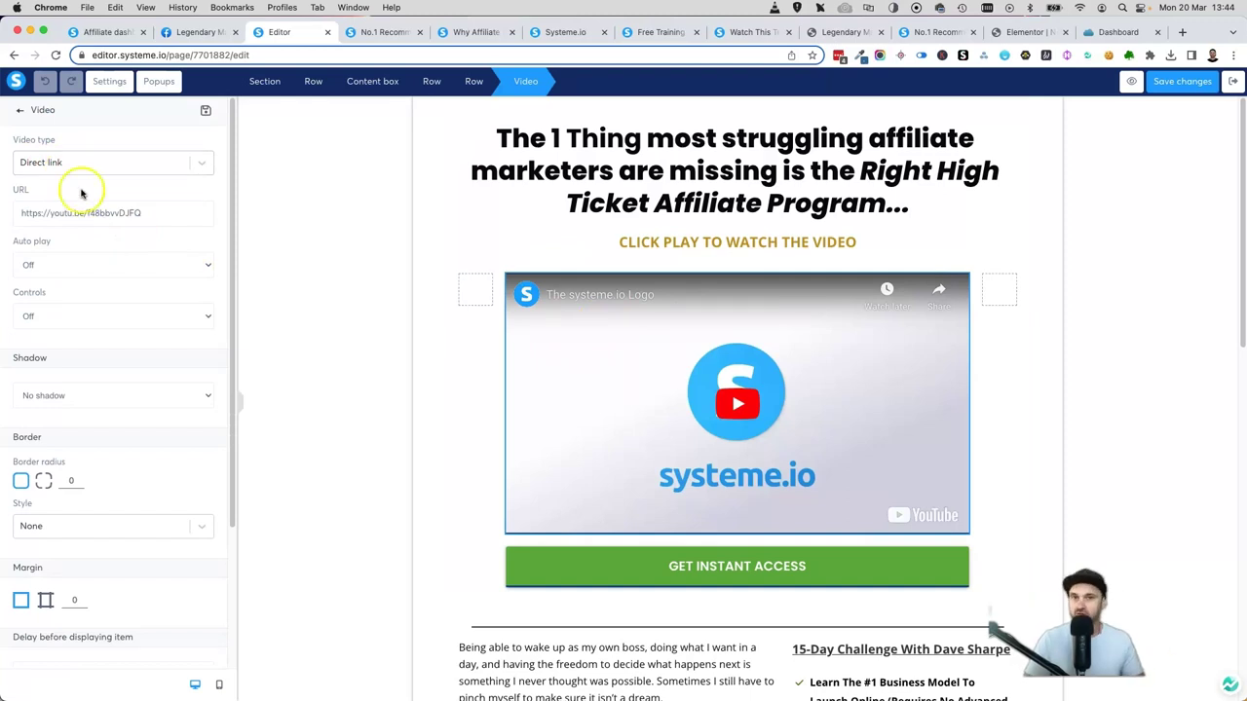
{"action": "left_click", "coordinate": [108, 160]}
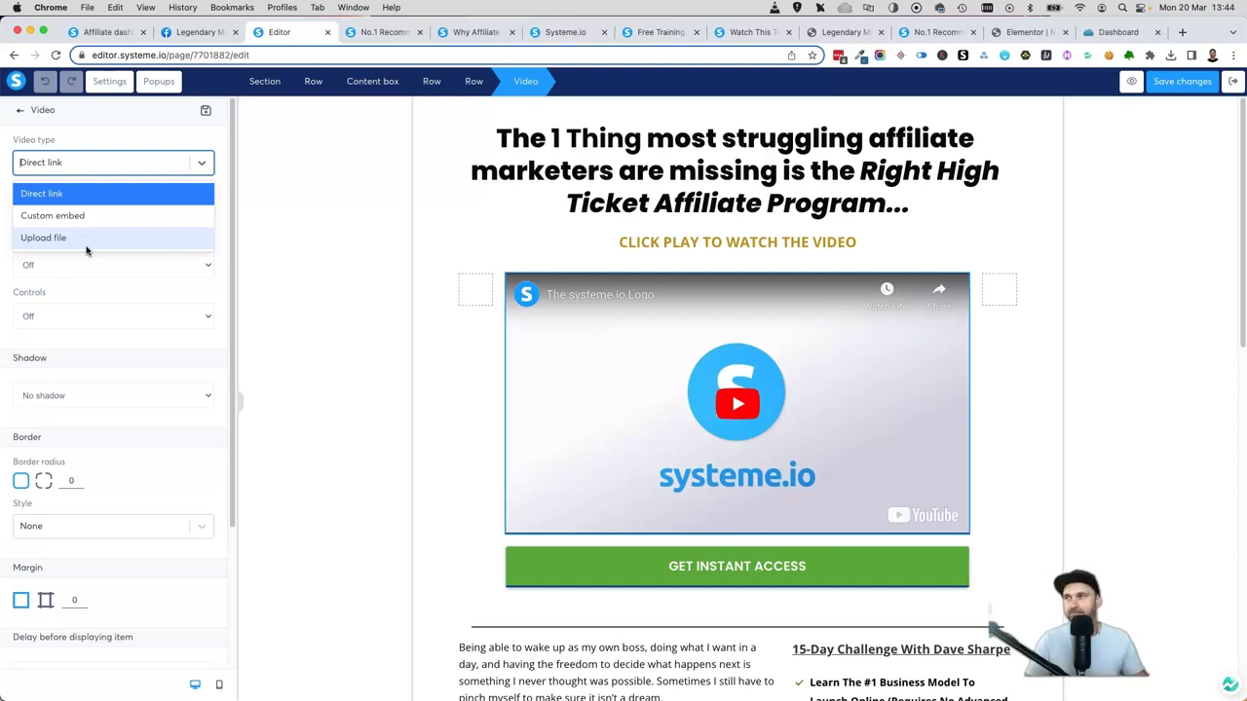
{"action": "left_click", "coordinate": [87, 162]}
{"action": "double_click", "coordinate": [90, 213]}
{"action": "key", "text": "super+a"}
{"action": "type", "text": "https://www.youtube.com/watch?v=b6dBRBSl3SQ"}
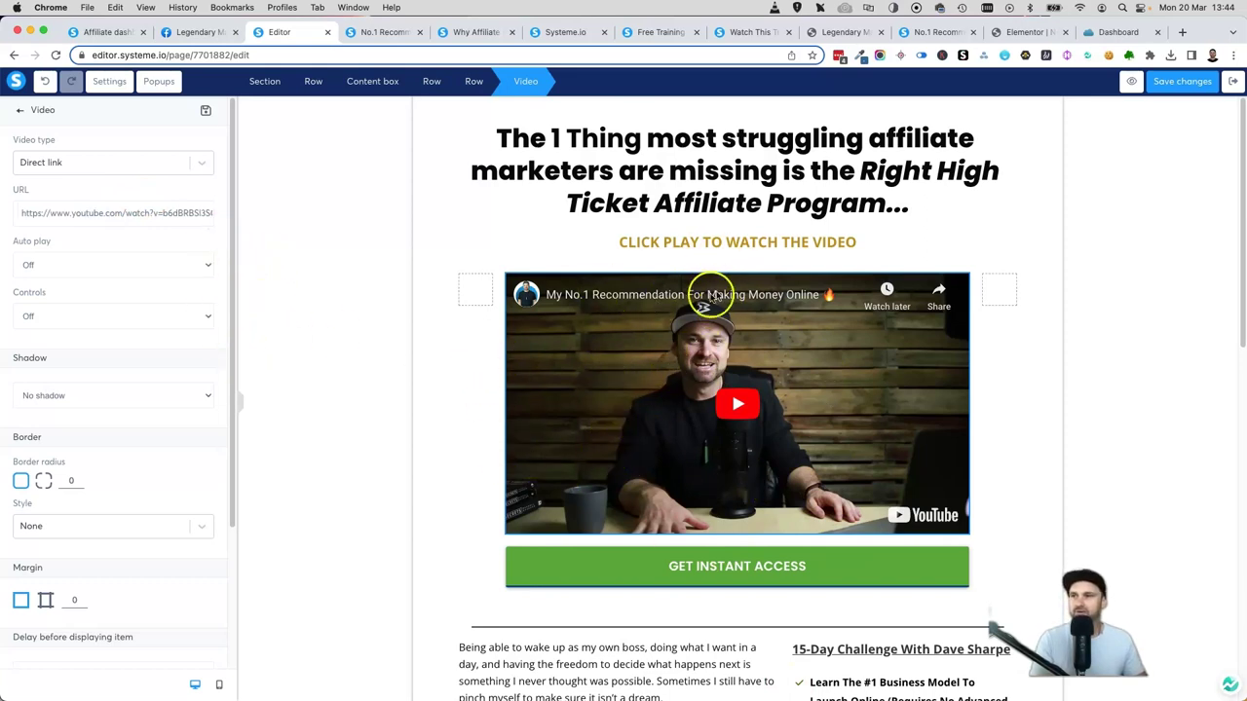
{"action": "left_click", "coordinate": [383, 525]}
Review the bridge page's personal story text, right-column content and footer from top to bottom
{"action": "scroll", "coordinate": [634, 584], "scroll_direction": "down", "scroll_amount": 5}
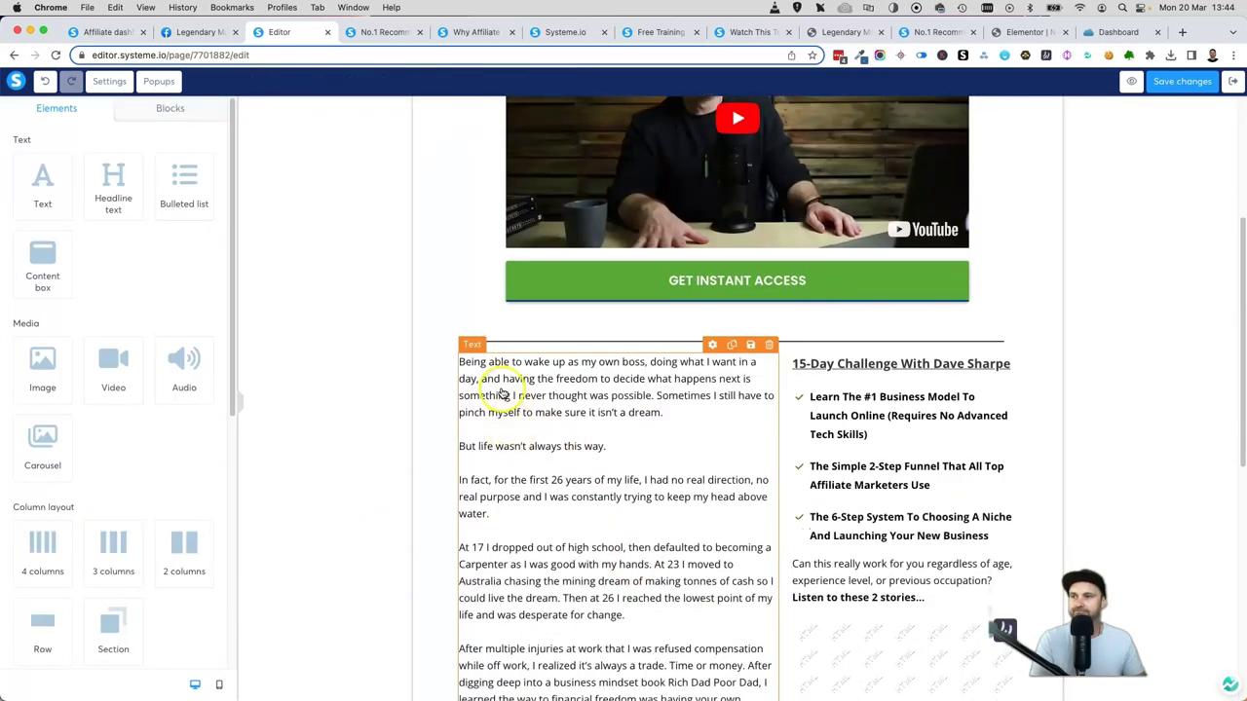
{"action": "scroll", "coordinate": [526, 439], "scroll_direction": "down", "scroll_amount": 3}
{"action": "left_click", "coordinate": [526, 497]}
{"action": "scroll", "coordinate": [585, 526], "scroll_direction": "down", "scroll_amount": 2}
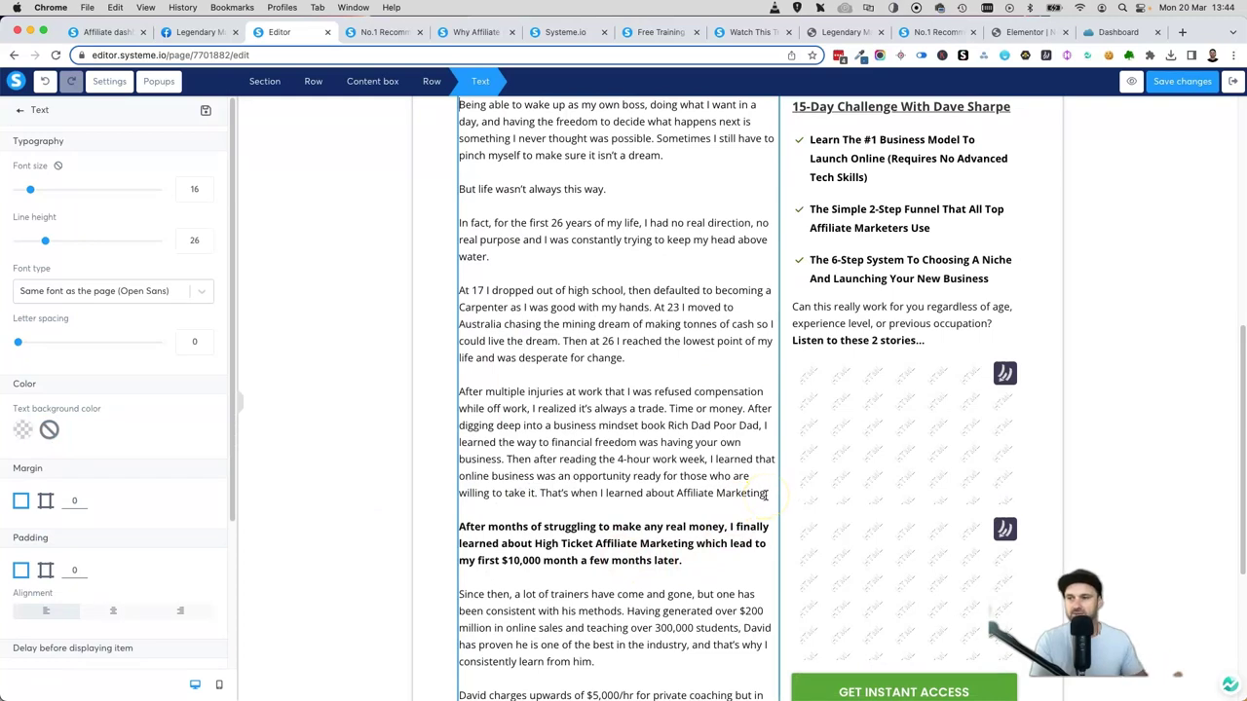
{"action": "scroll", "coordinate": [716, 516], "scroll_direction": "down", "scroll_amount": 5}
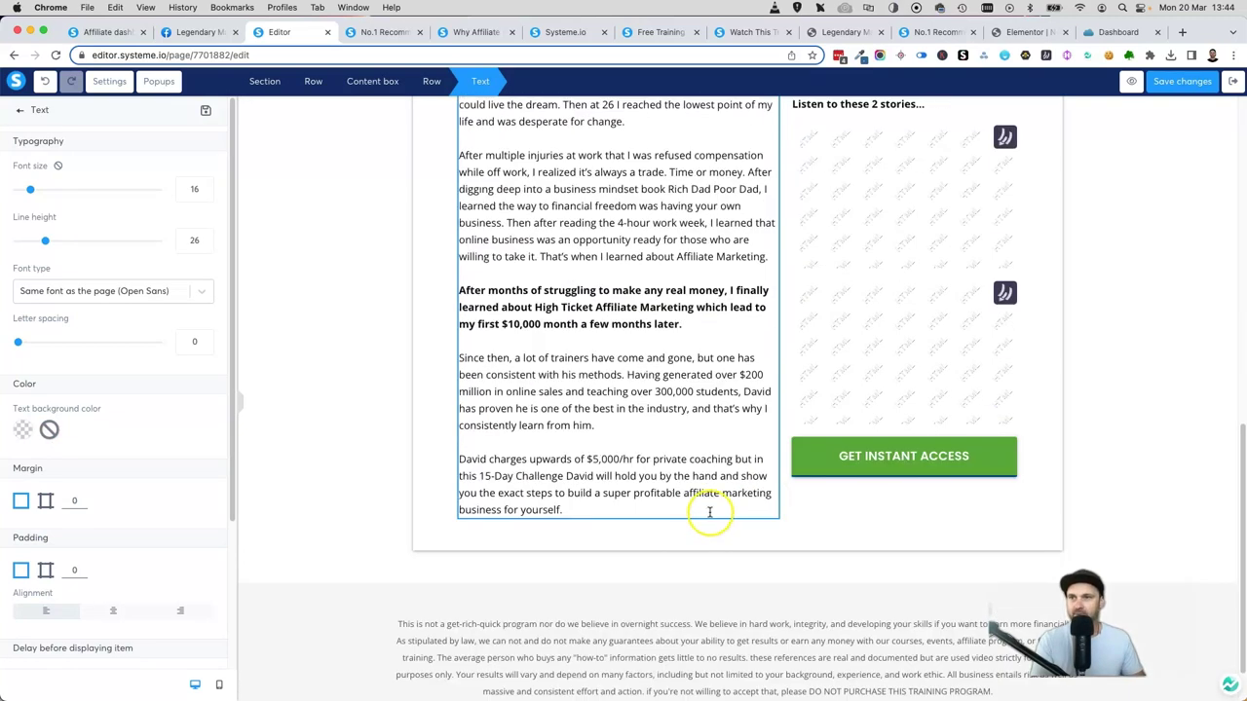
{"action": "scroll", "coordinate": [711, 487], "scroll_direction": "up", "scroll_amount": 4}
{"action": "left_click_drag", "start_coordinate": [703, 512], "coordinate": [453, 281]}
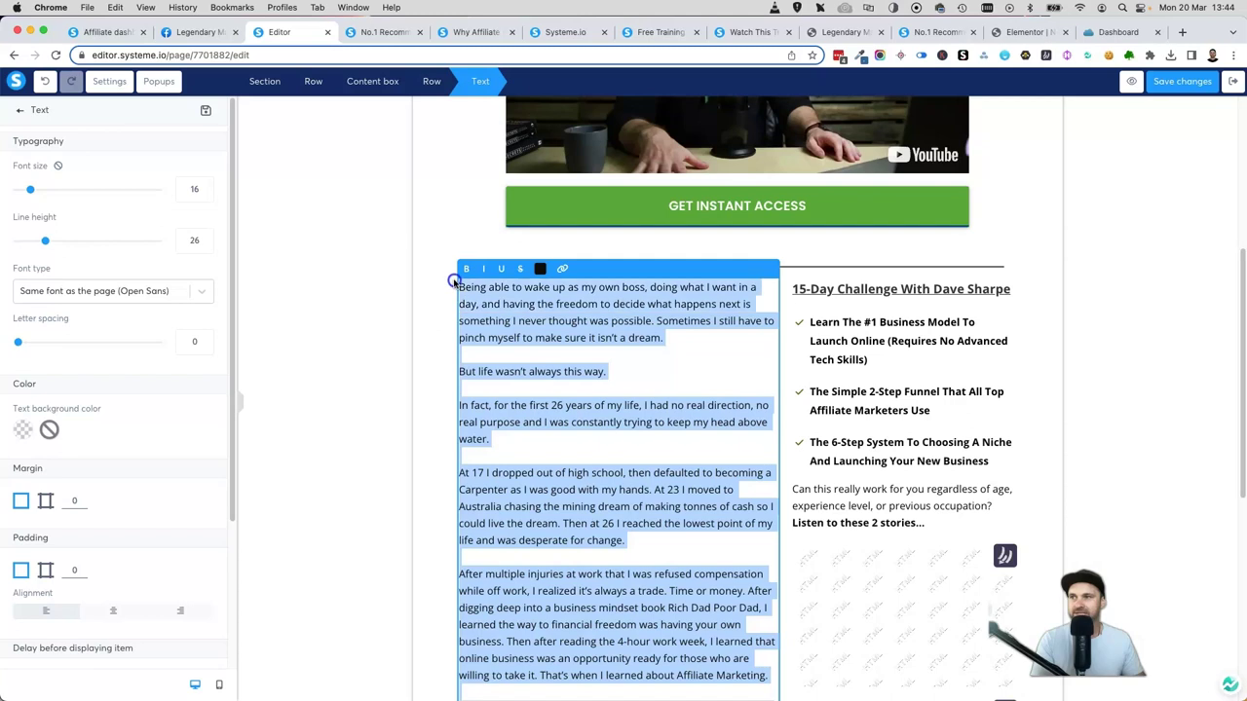
{"action": "left_click", "coordinate": [438, 497]}
{"action": "scroll", "coordinate": [629, 545], "scroll_direction": "down", "scroll_amount": 6}
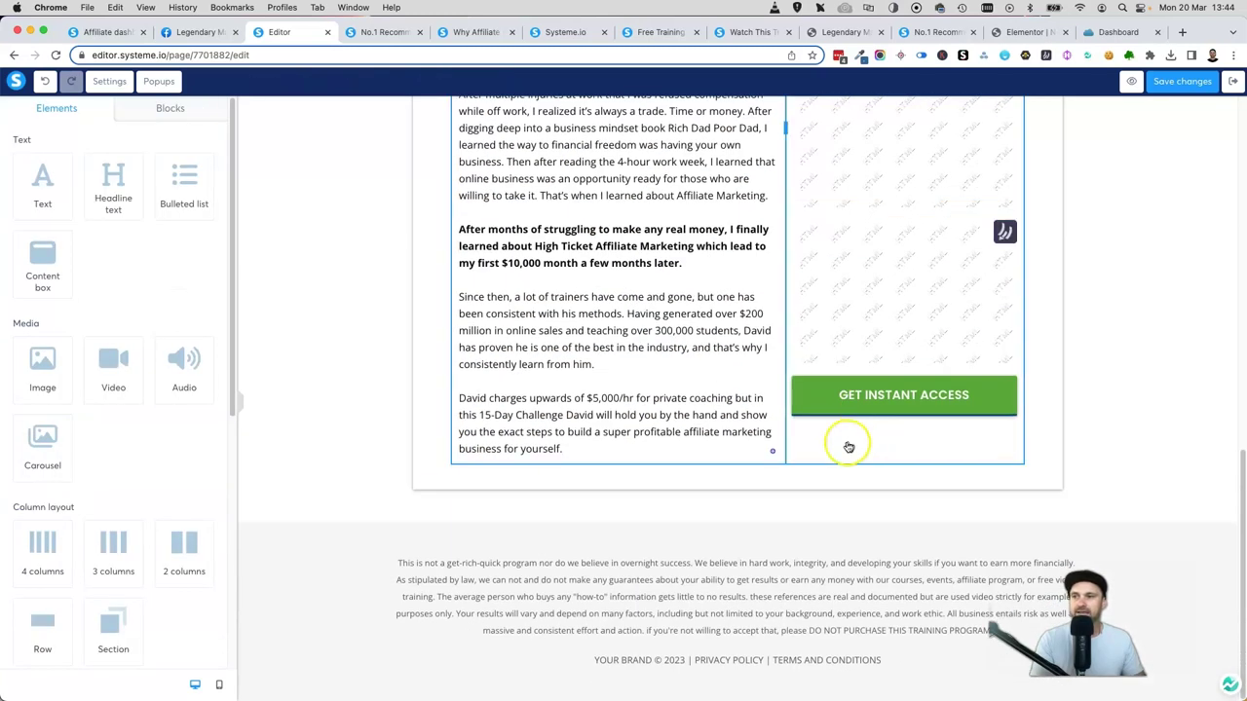
{"action": "scroll", "coordinate": [856, 440], "scroll_direction": "up", "scroll_amount": 10}
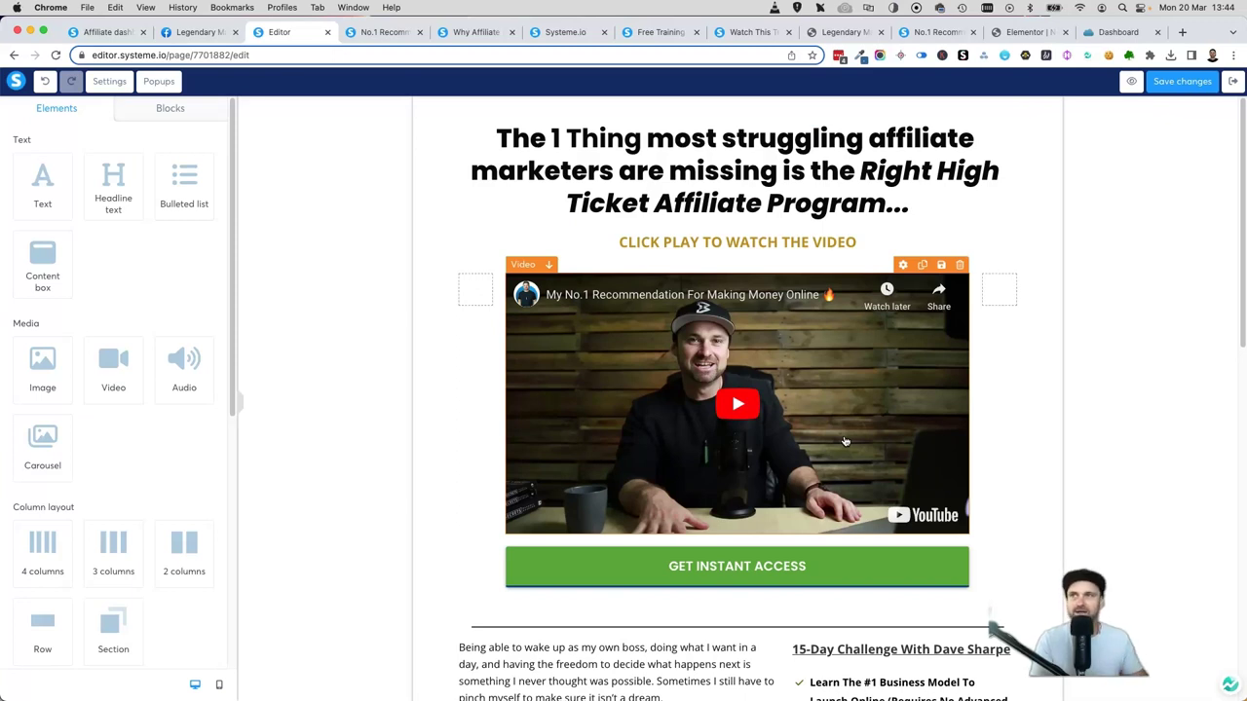
Switch to the Legendary Marketer back office and copy the Business Challenge sales page affiliate link with the legendaryfunnel tracking tag
{"action": "left_click", "coordinate": [823, 32]}
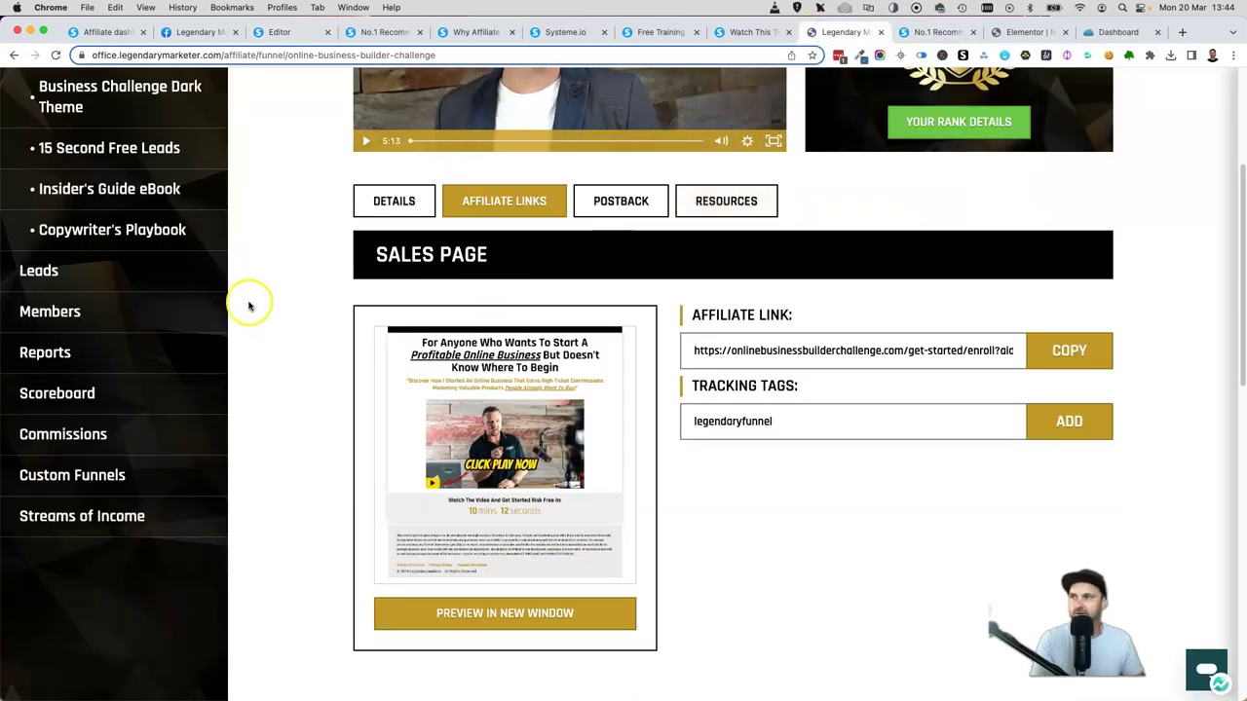
{"action": "scroll", "coordinate": [233, 300], "scroll_direction": "up", "scroll_amount": 3}
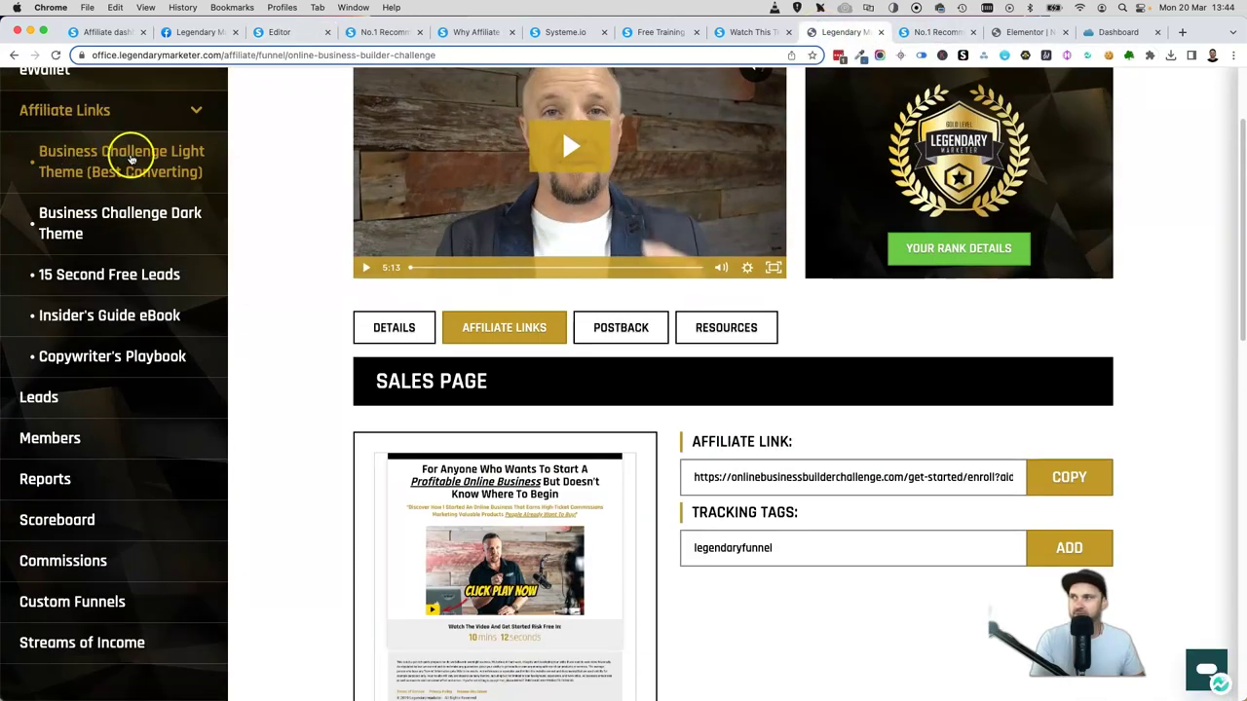
{"action": "left_click_drag", "start_coordinate": [693, 549], "coordinate": [852, 546]}
{"action": "left_click", "coordinate": [1062, 475]}
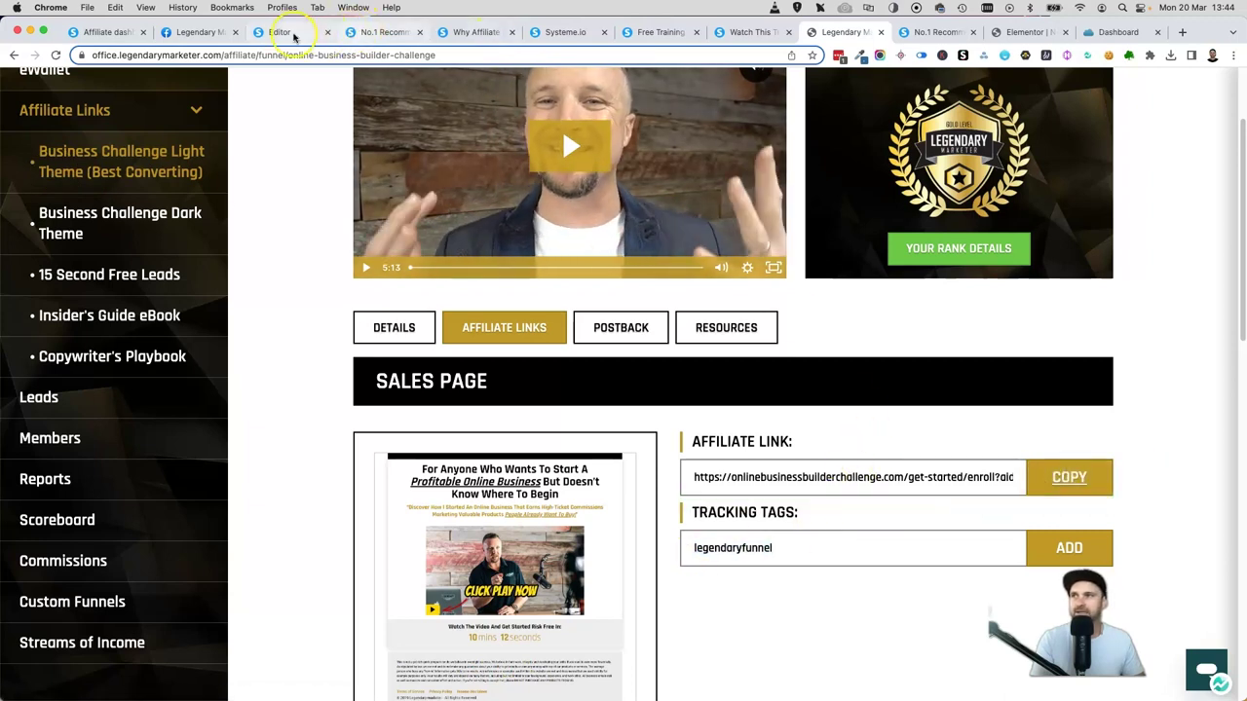
In the bridge page editor, replace the URL of the GET INSTANT ACCESS button under the main video with the copied affiliate link
{"action": "left_click", "coordinate": [279, 32]}
{"action": "left_click", "coordinate": [682, 565]}
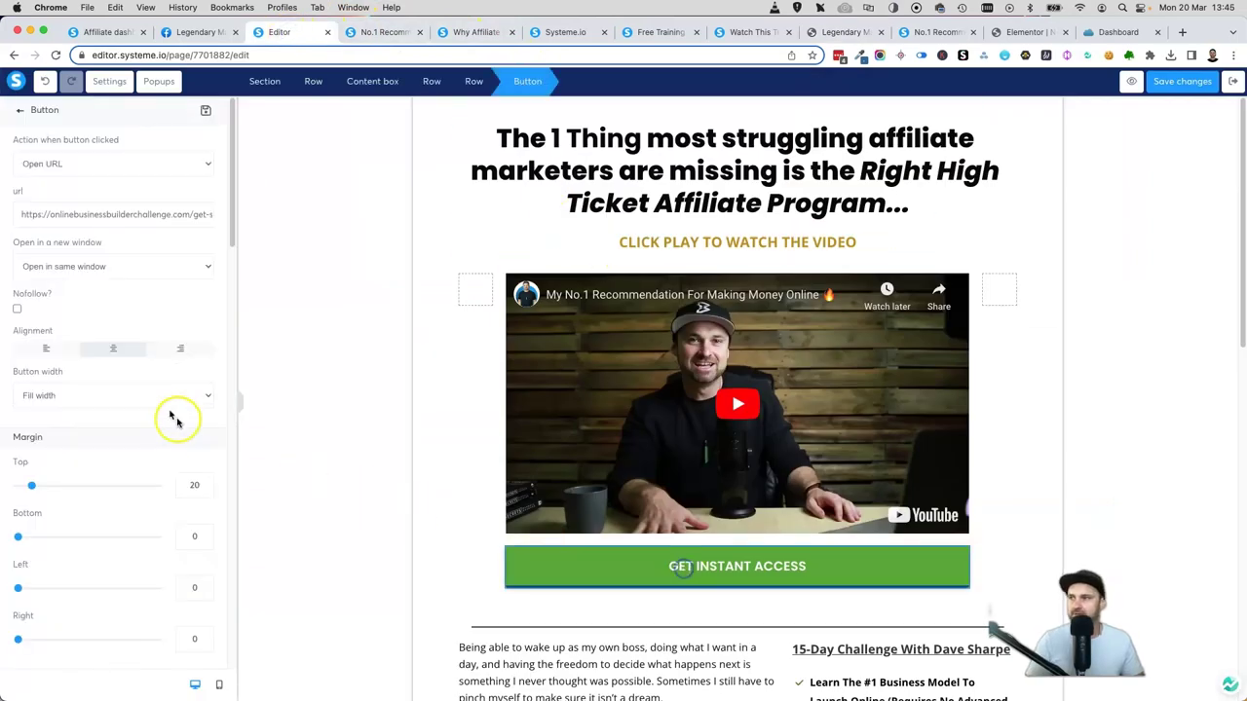
{"action": "triple_click", "coordinate": [113, 212]}
{"action": "key", "text": "super+v"}
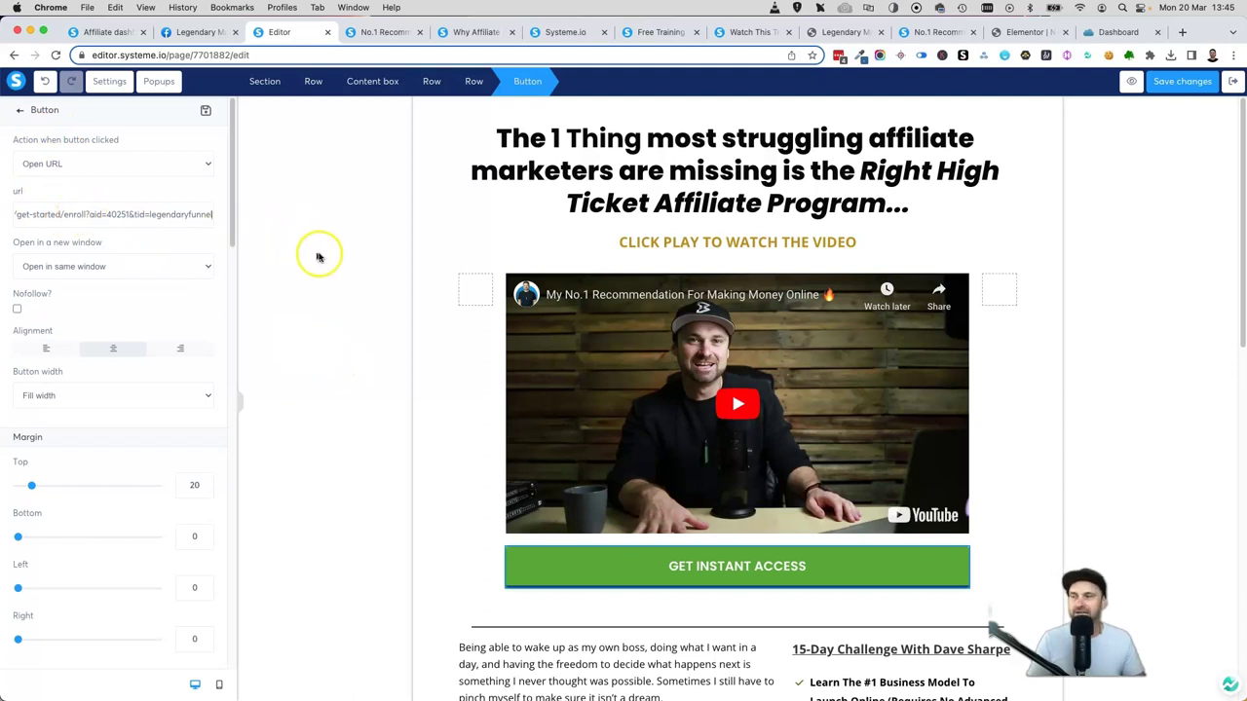
{"action": "left_click", "coordinate": [530, 416]}
Replace the URL of the GET INSTANT ACCESS button below the testimonial videos with the copied affiliate link and save the page changes
{"action": "scroll", "coordinate": [701, 448], "scroll_direction": "down", "scroll_amount": 10}
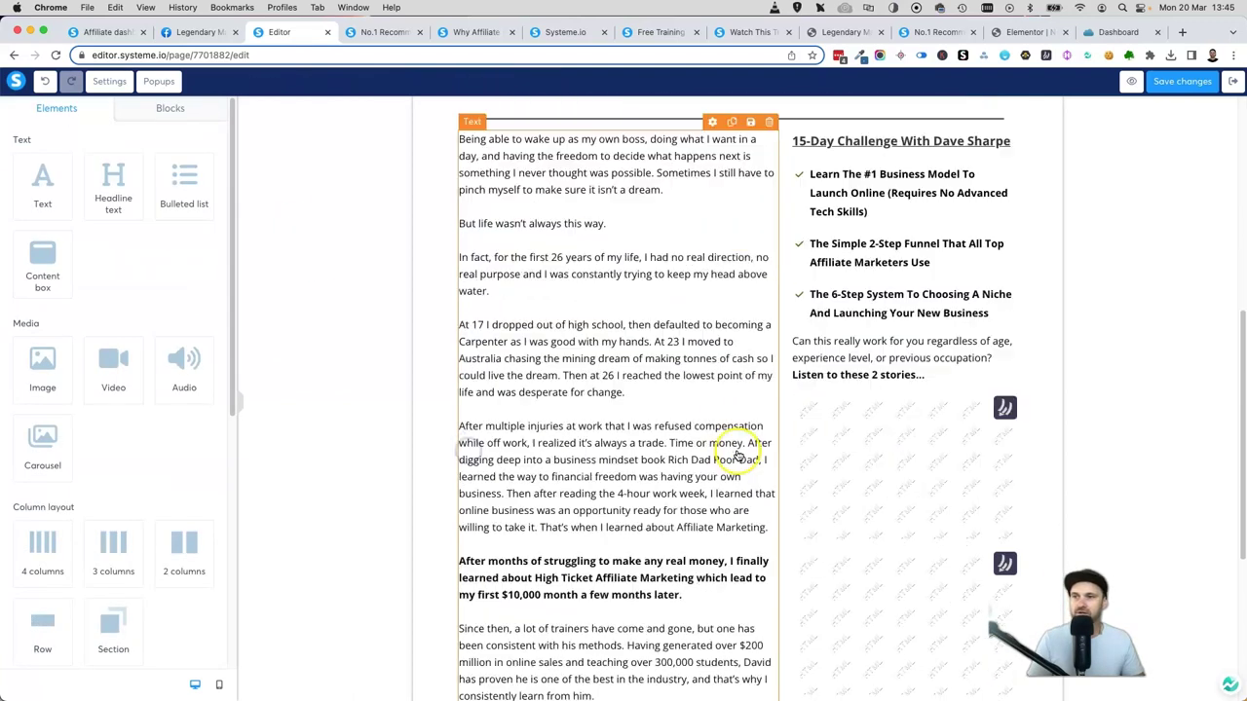
{"action": "left_click", "coordinate": [865, 404]}
{"action": "triple_click", "coordinate": [115, 215]}
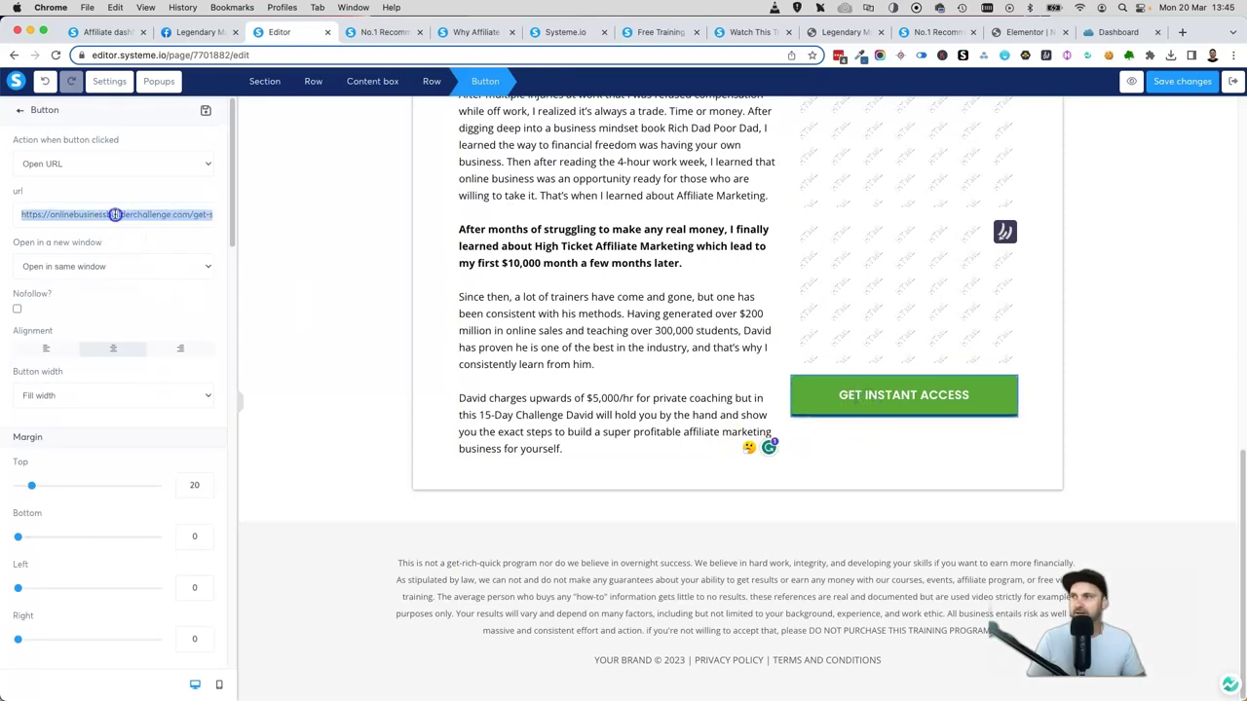
{"action": "key", "text": "BackSpace"}
{"action": "key", "text": "super+v"}
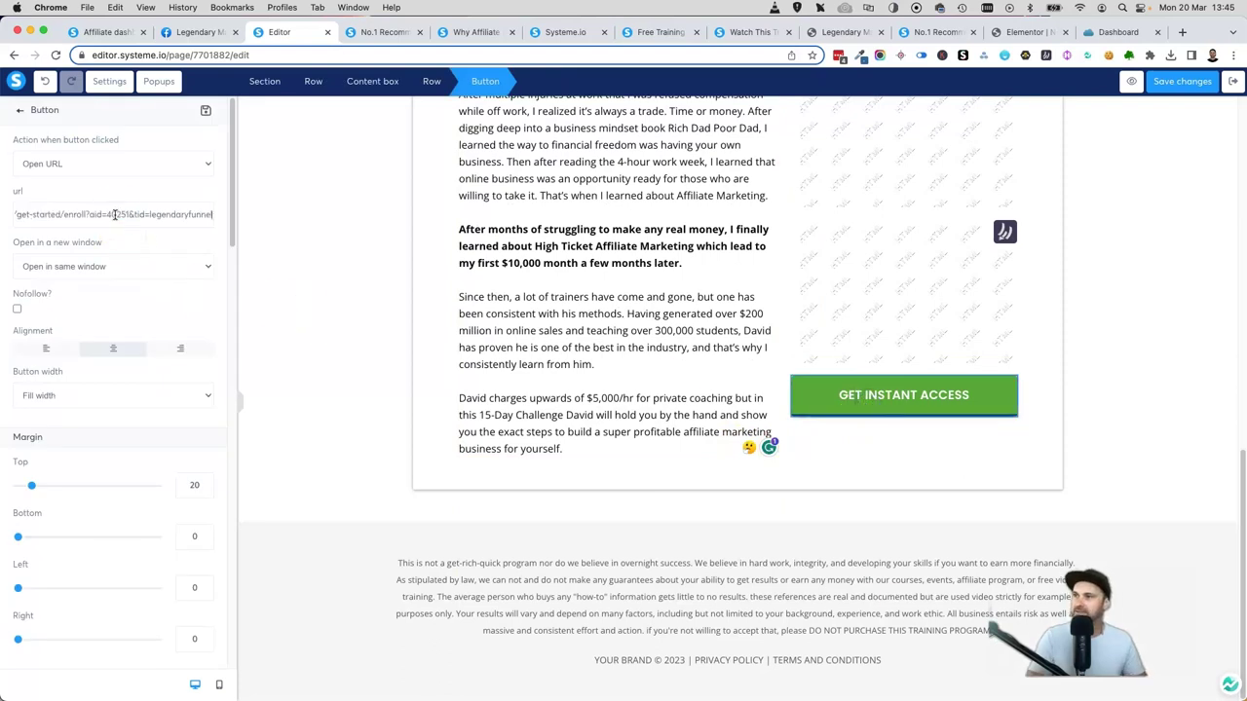
{"action": "left_click", "coordinate": [283, 242]}
{"action": "scroll", "coordinate": [779, 384], "scroll_direction": "up", "scroll_amount": 15}
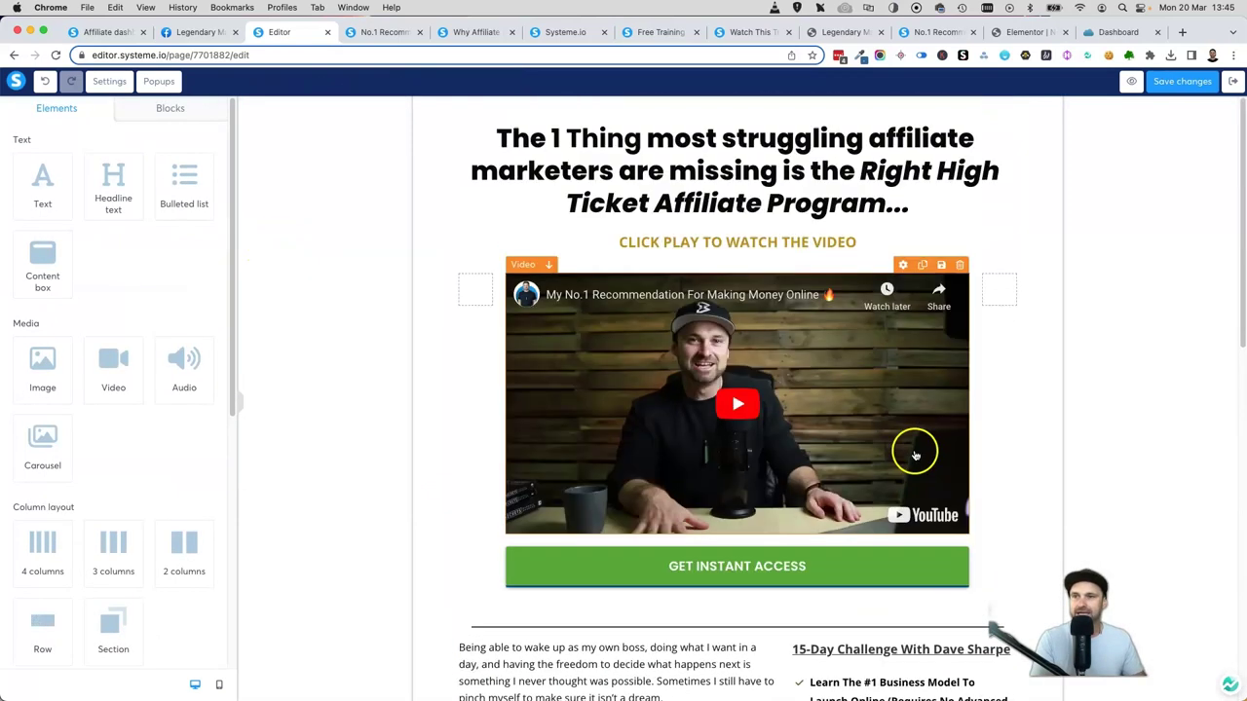
{"action": "left_click", "coordinate": [1181, 84]}
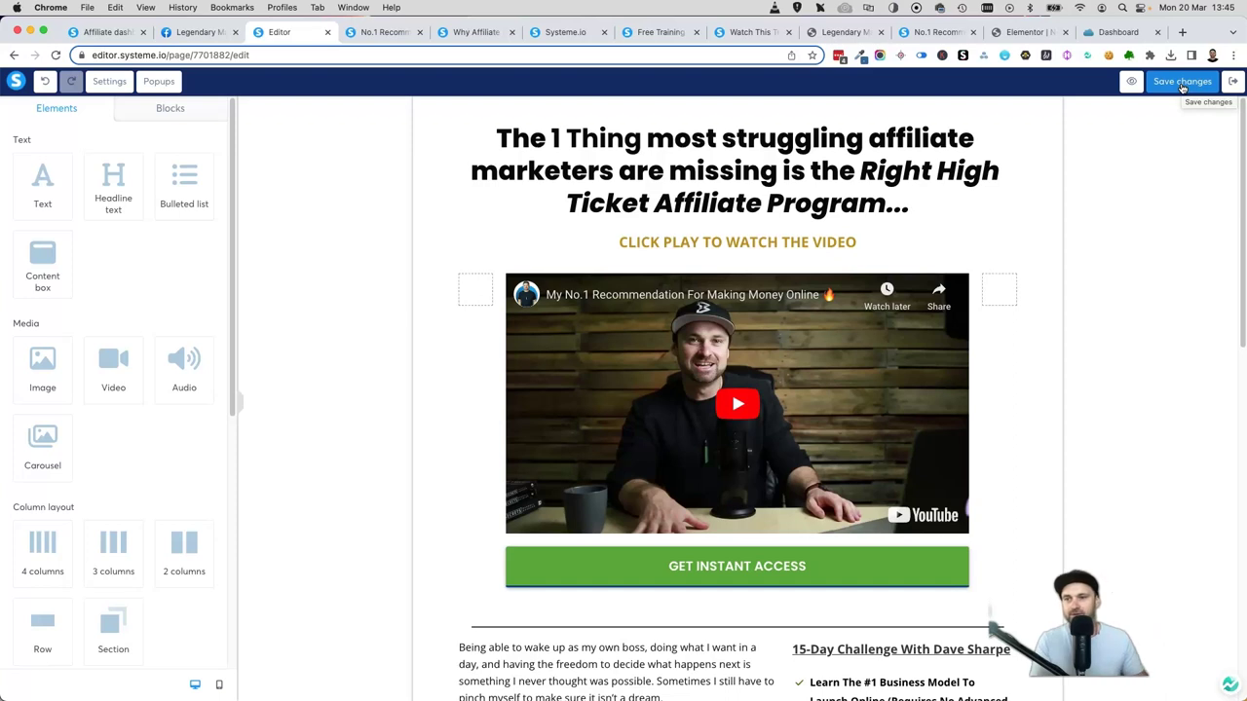
Preview the bridge page and check its video, story text, testimonial videos and GET INSTANT ACCESS buttons
{"action": "left_click", "coordinate": [1133, 82]}
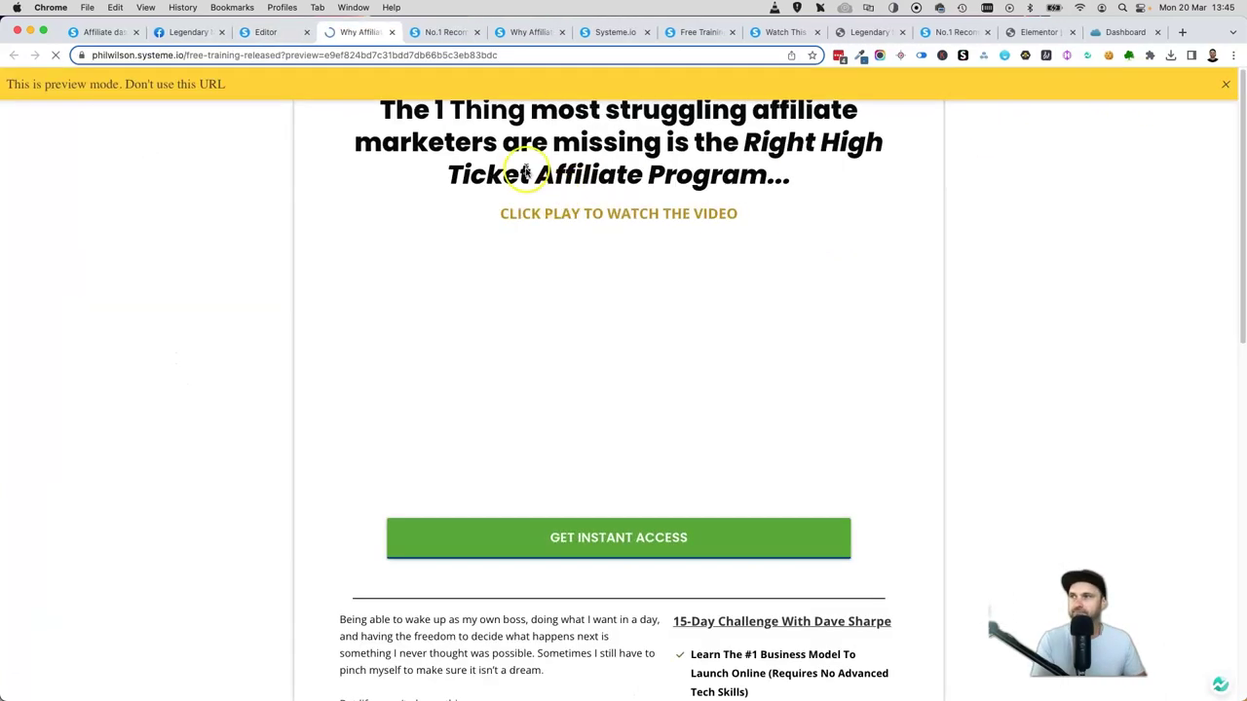
{"action": "left_click", "coordinate": [1226, 84]}
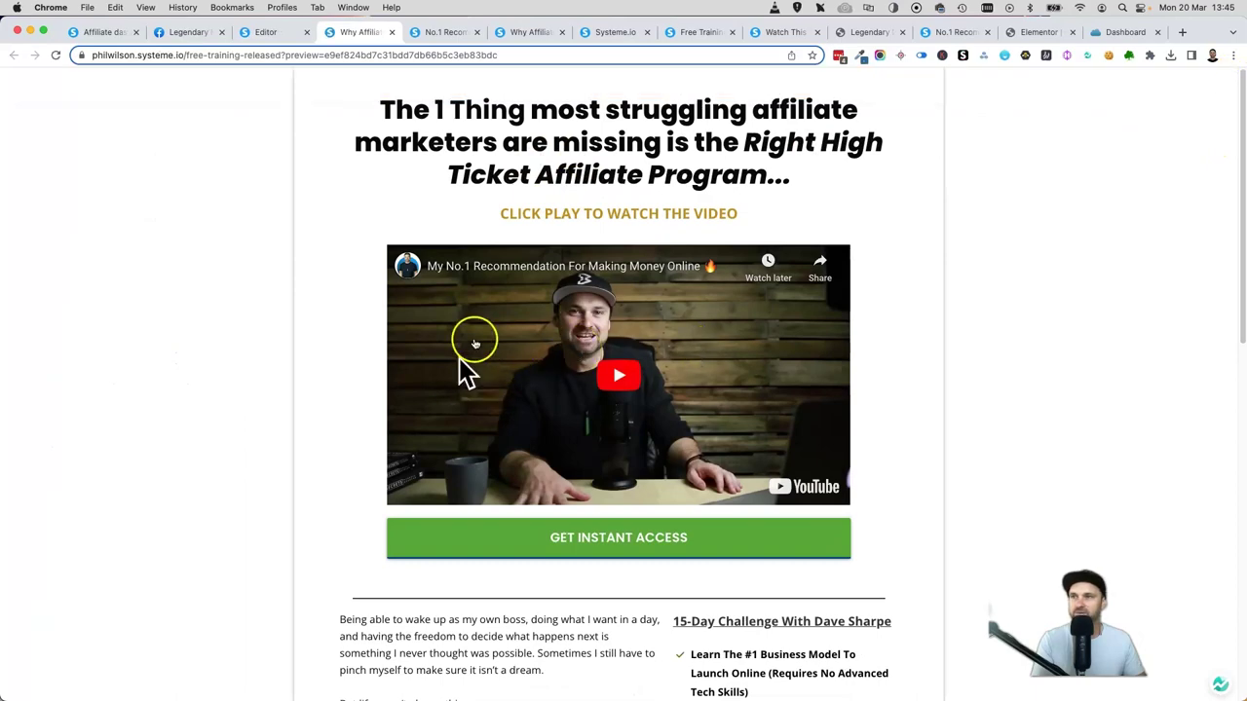
{"action": "scroll", "coordinate": [736, 389], "scroll_direction": "down", "scroll_amount": 1}
{"action": "scroll", "coordinate": [732, 383], "scroll_direction": "down", "scroll_amount": 5}
{"action": "scroll", "coordinate": [735, 381], "scroll_direction": "up", "scroll_amount": 4}
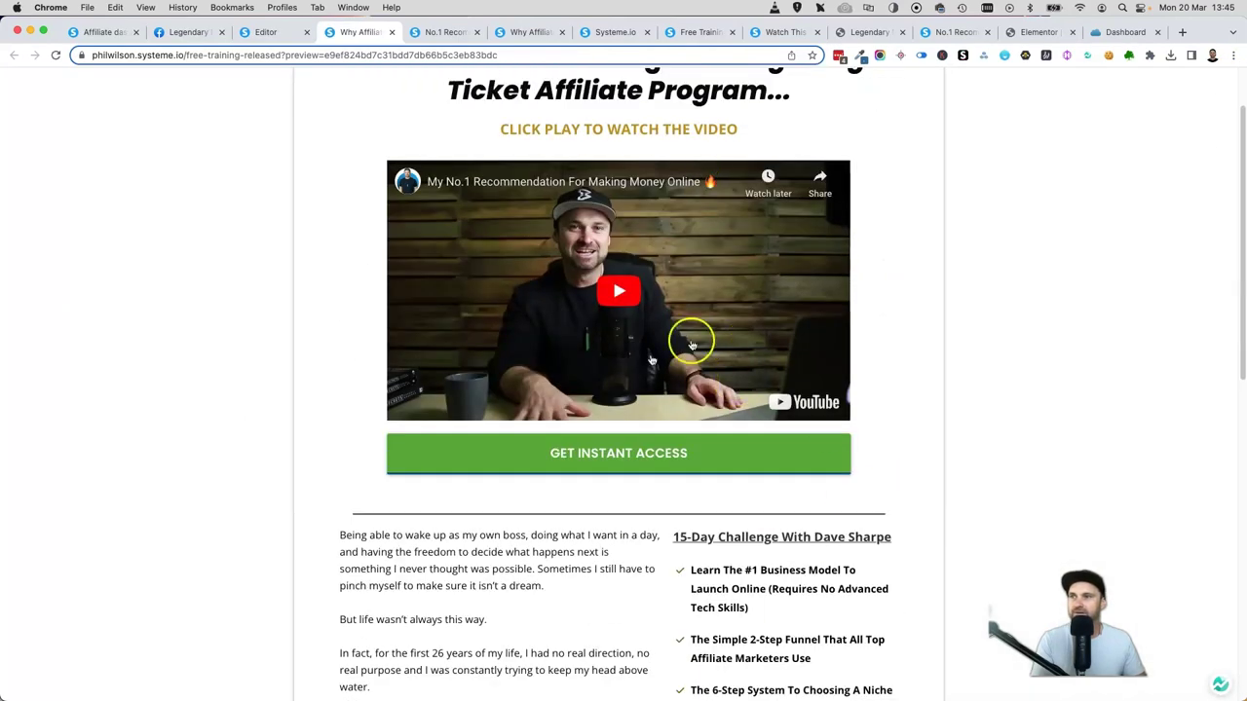
{"action": "scroll", "coordinate": [704, 334], "scroll_direction": "down", "scroll_amount": 5}
{"action": "left_click_drag", "start_coordinate": [334, 142], "coordinate": [565, 601]}
{"action": "scroll", "coordinate": [773, 437], "scroll_direction": "down", "scroll_amount": 3}
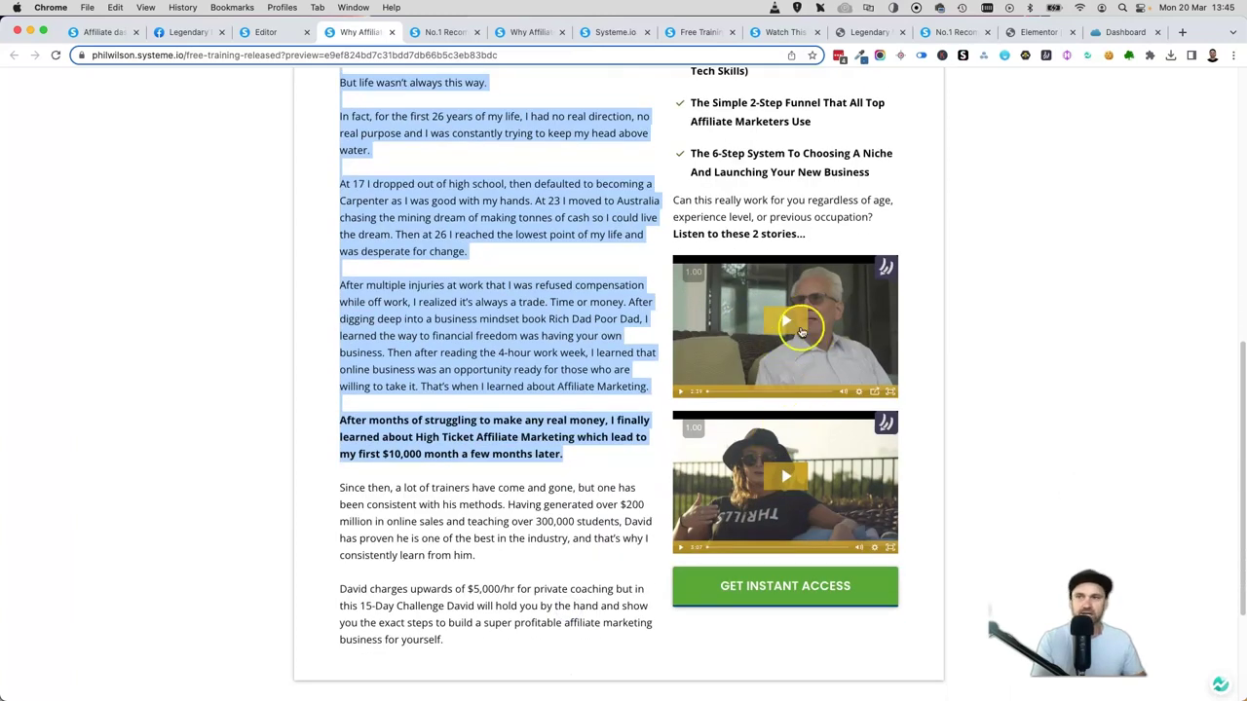
{"action": "left_click", "coordinate": [1070, 313]}
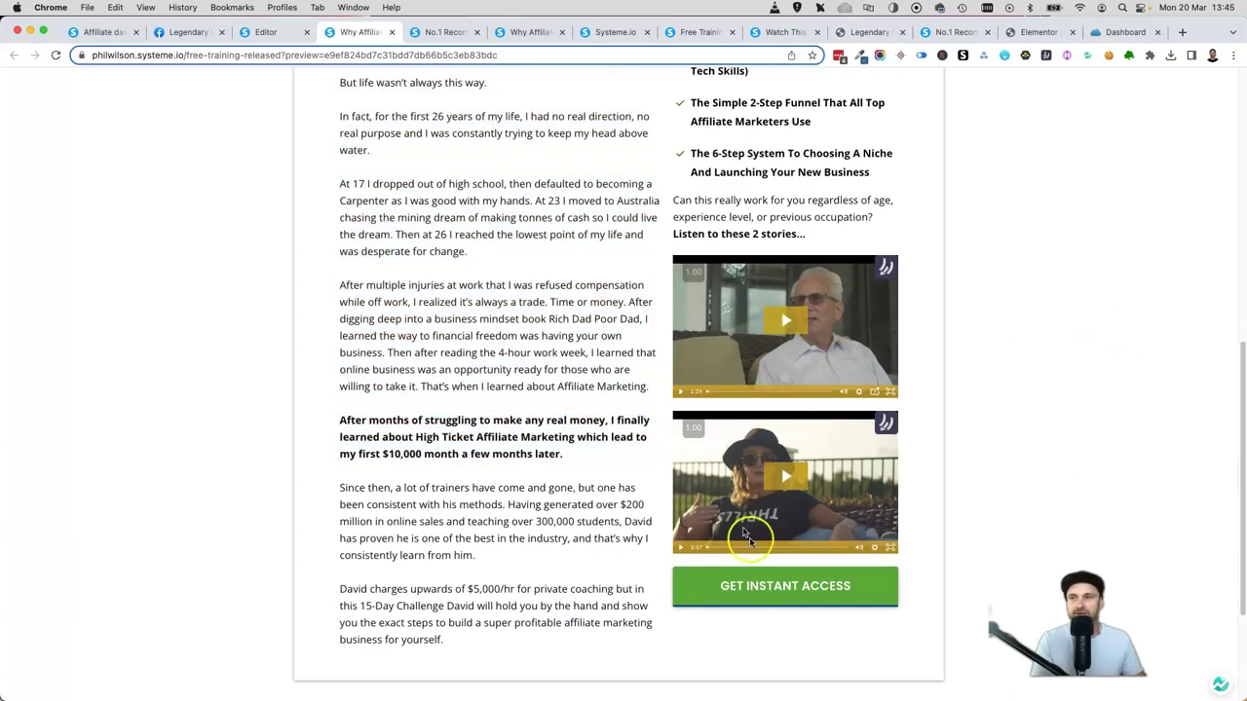
{"action": "scroll", "coordinate": [746, 584], "scroll_direction": "up", "scroll_amount": 6}
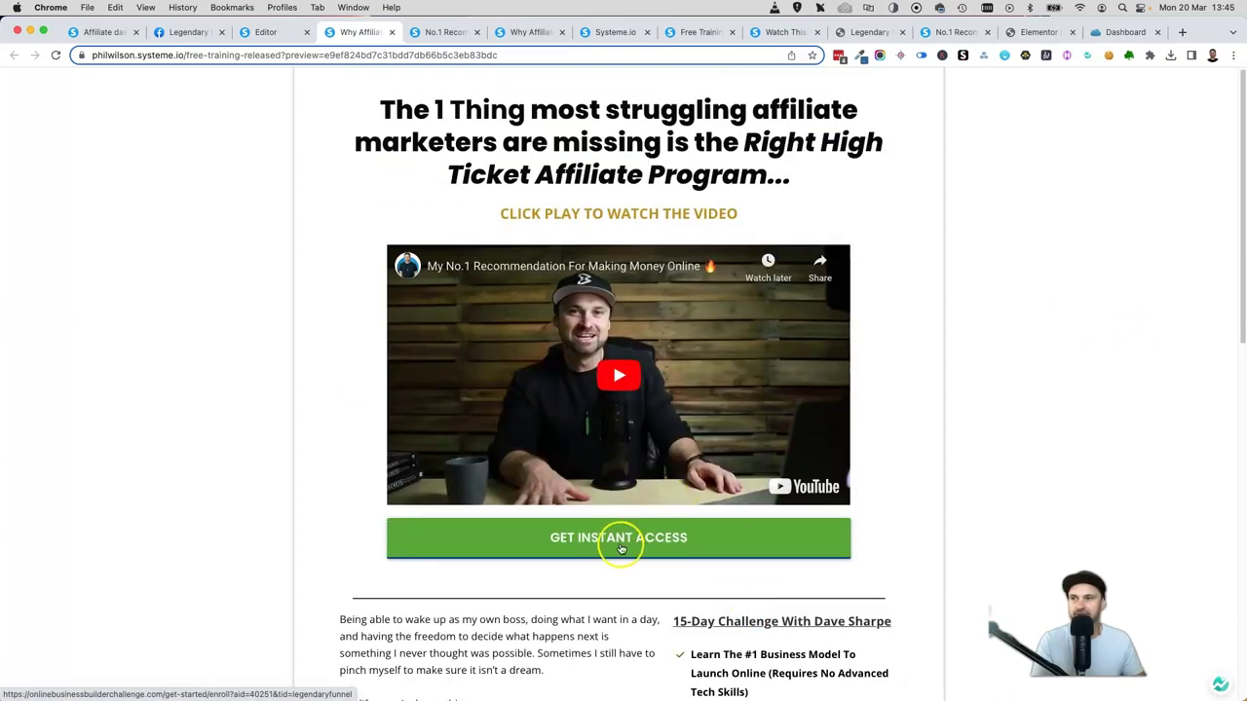
Return from the preview to the page editor, exit it, and select the funnel's landing page step
{"action": "left_click", "coordinate": [271, 33]}
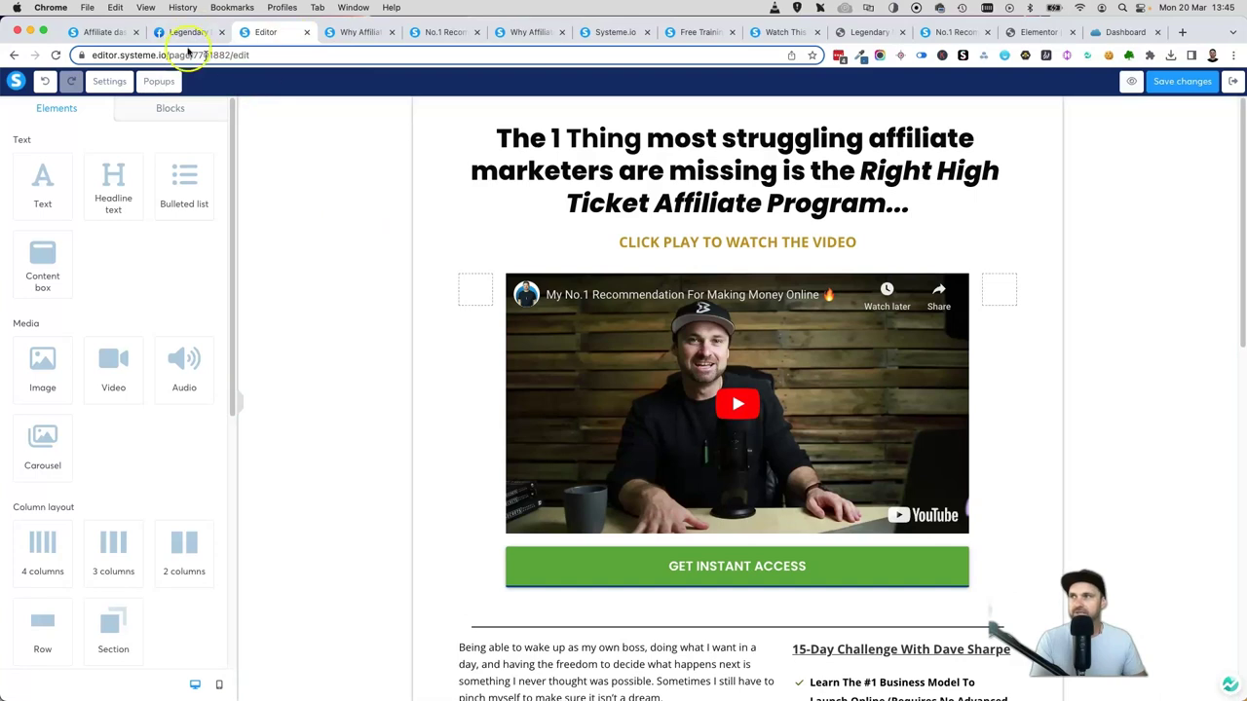
{"action": "left_click", "coordinate": [1232, 84]}
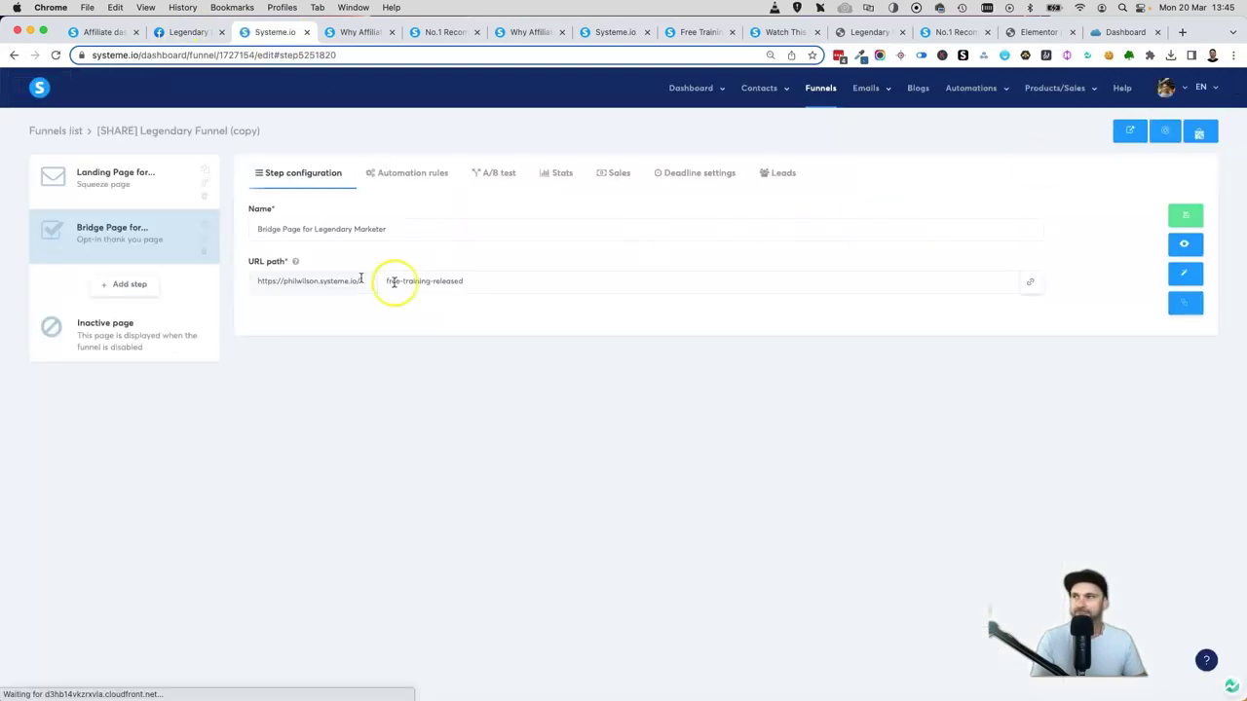
{"action": "left_click", "coordinate": [141, 181]}
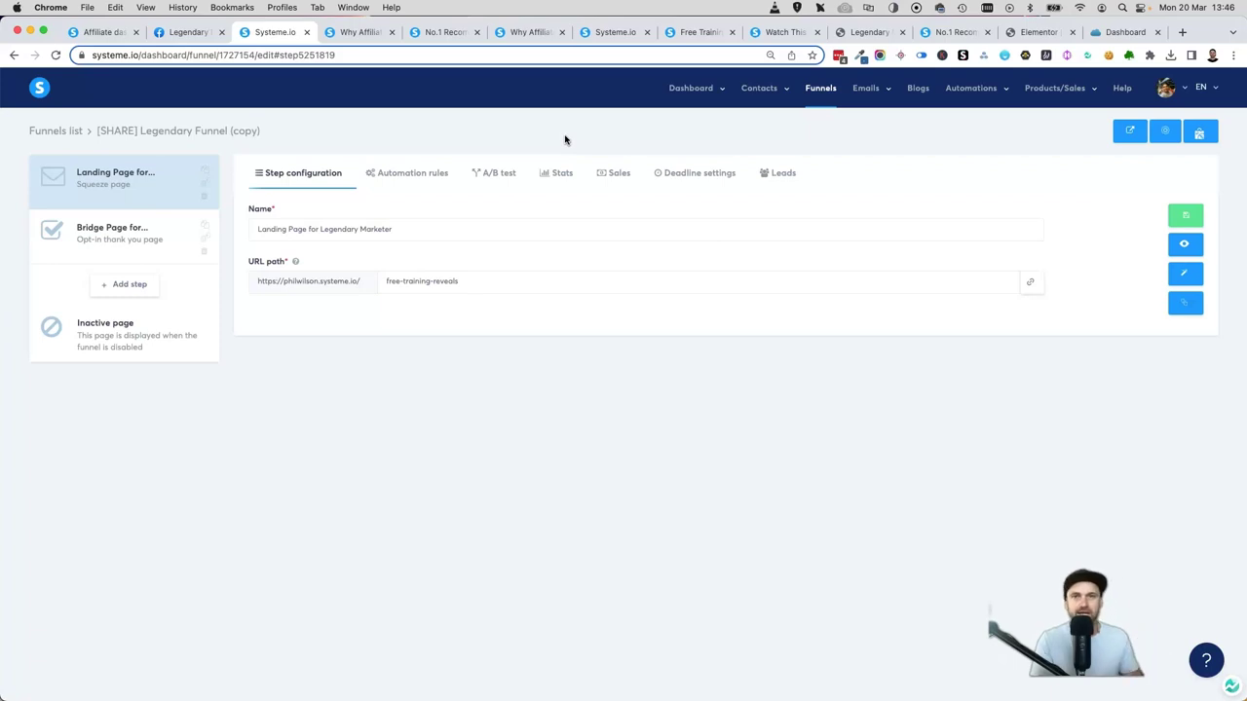
{"action": "left_click", "coordinate": [600, 116]}
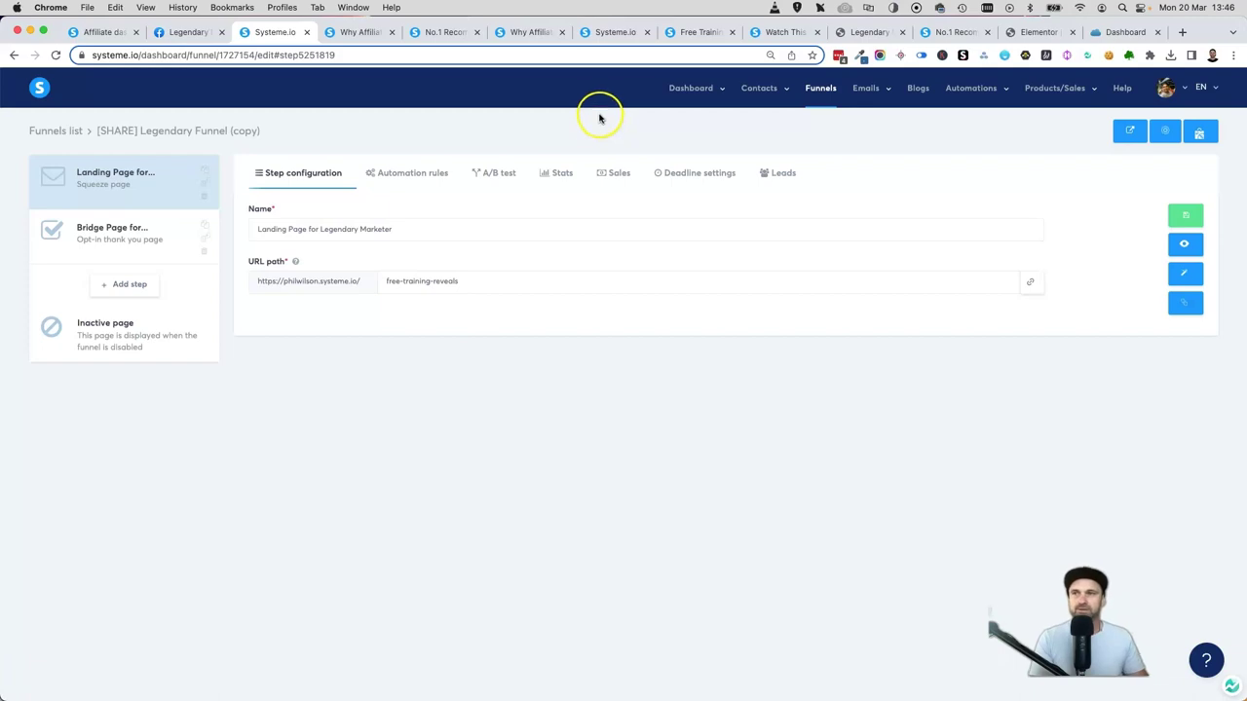
Create a new contact tag named LM Leads
{"action": "mouse_move", "coordinate": [764, 86]}
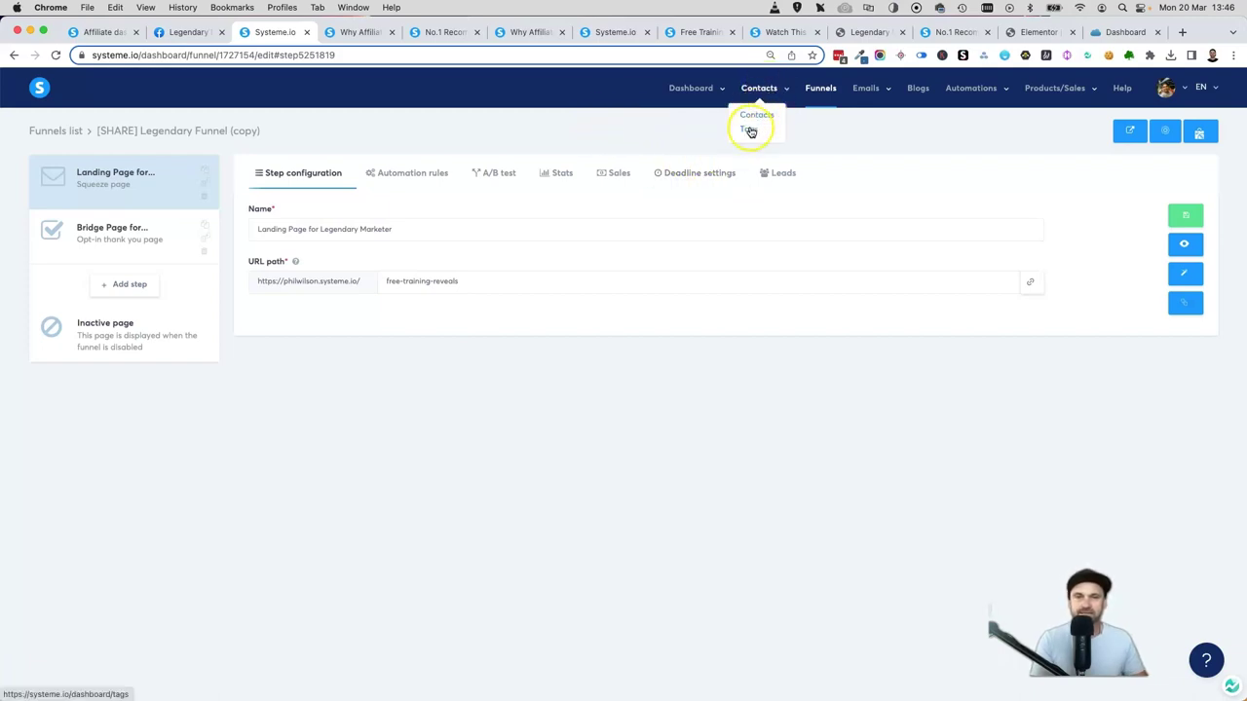
{"action": "left_click", "coordinate": [748, 130]}
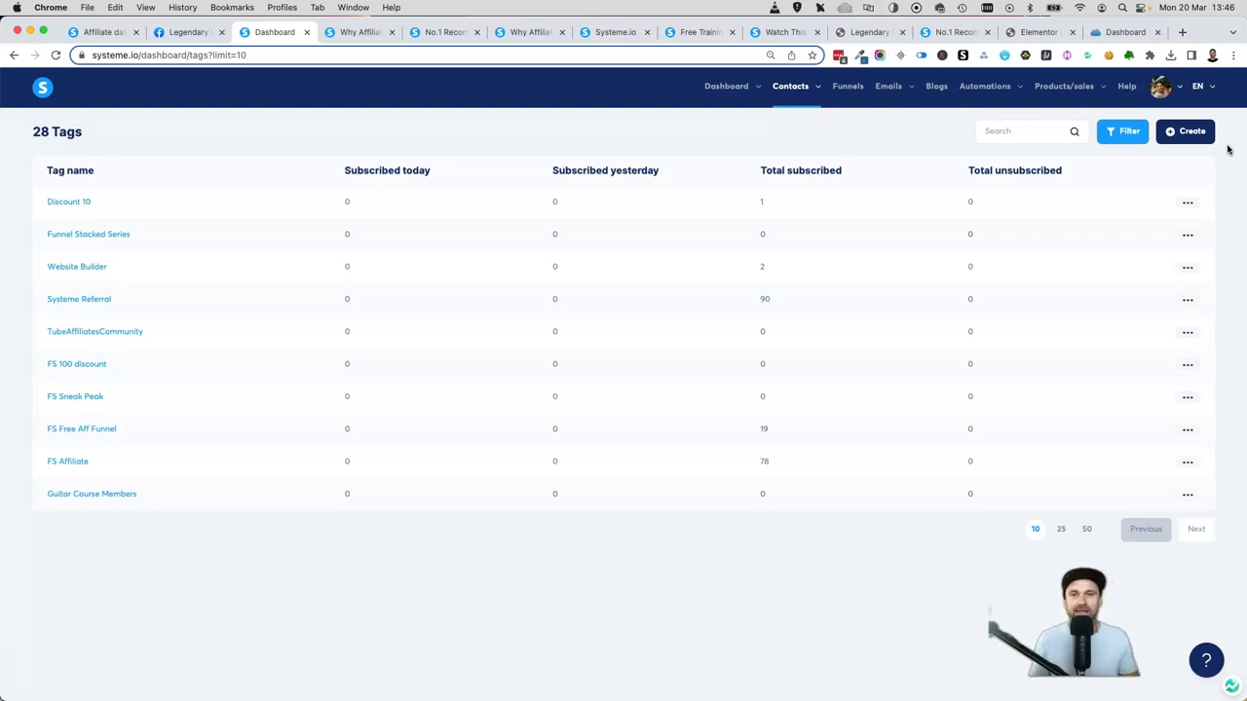
{"action": "mouse_move", "coordinate": [790, 86]}
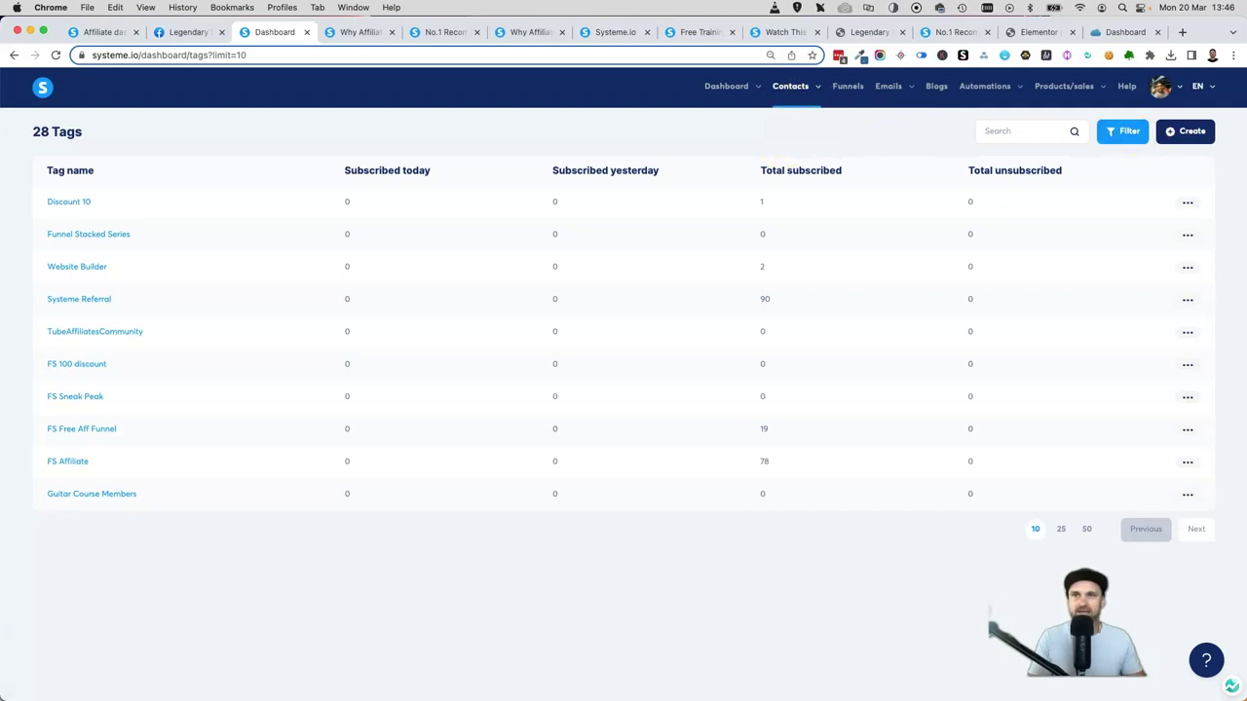
{"action": "left_click", "coordinate": [1194, 130]}
{"action": "left_click", "coordinate": [534, 387]}
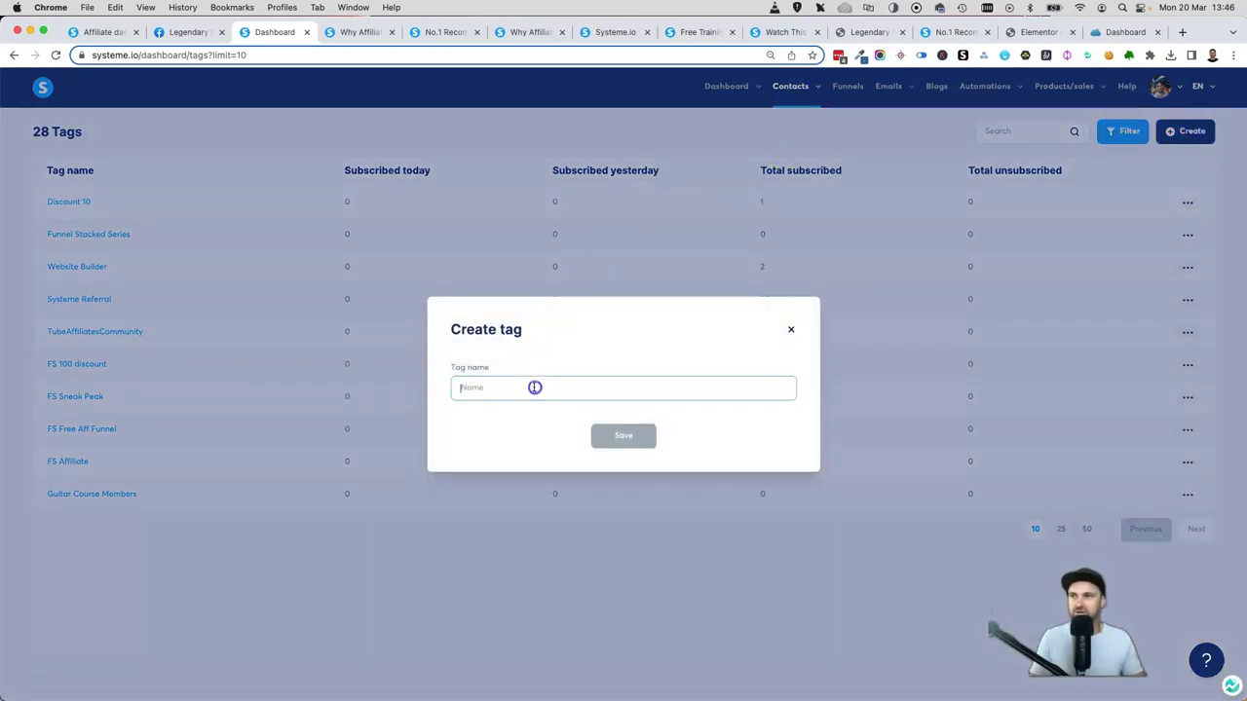
{"action": "type", "text": "Lege"}
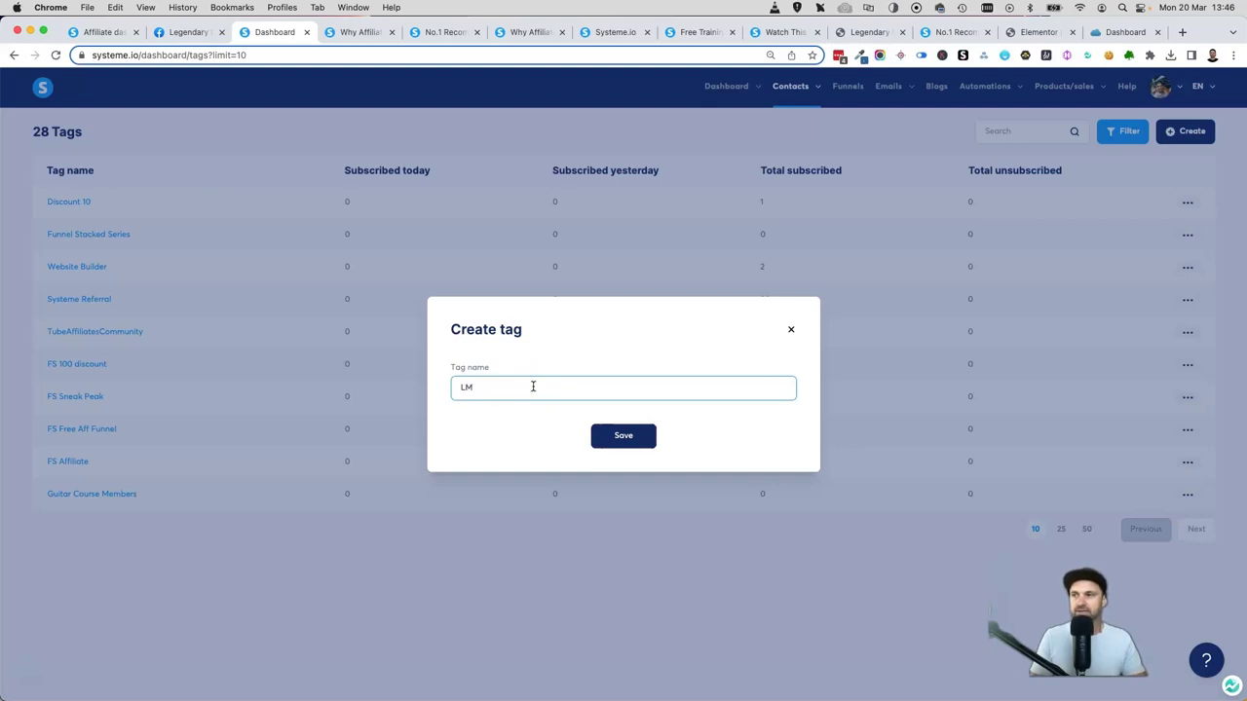
{"action": "type", "text": "ads"}
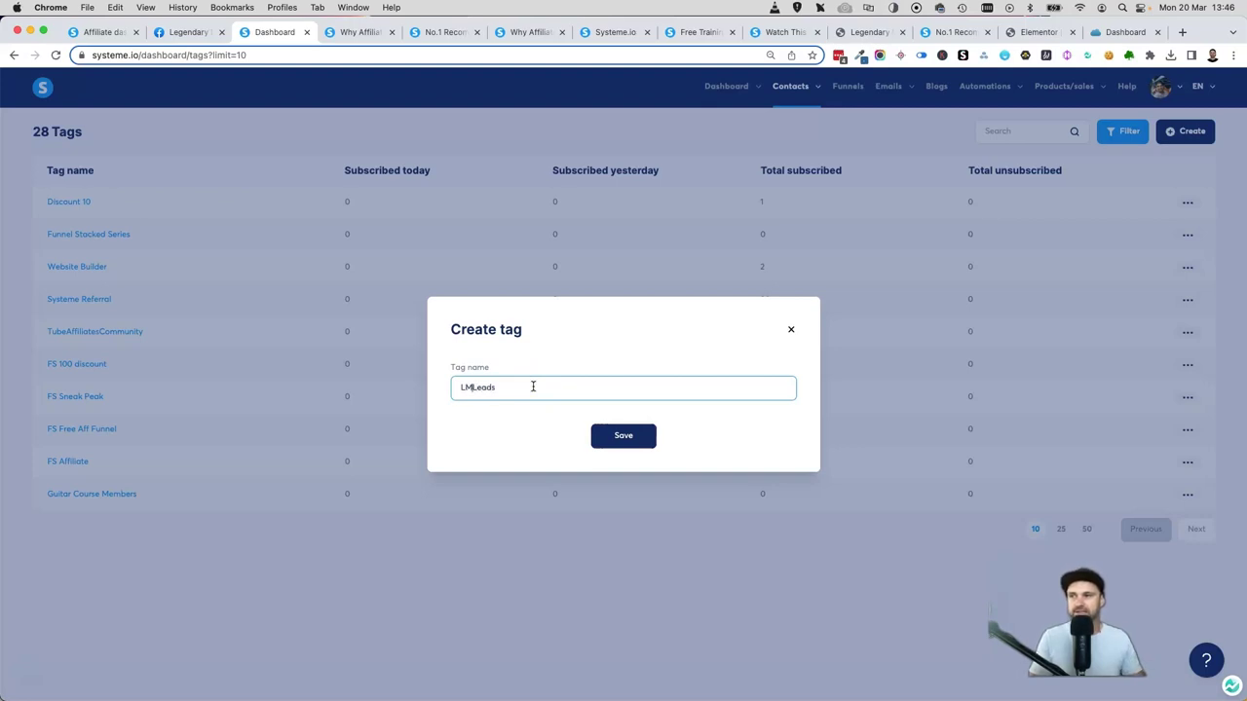
{"action": "left_click", "coordinate": [641, 435]}
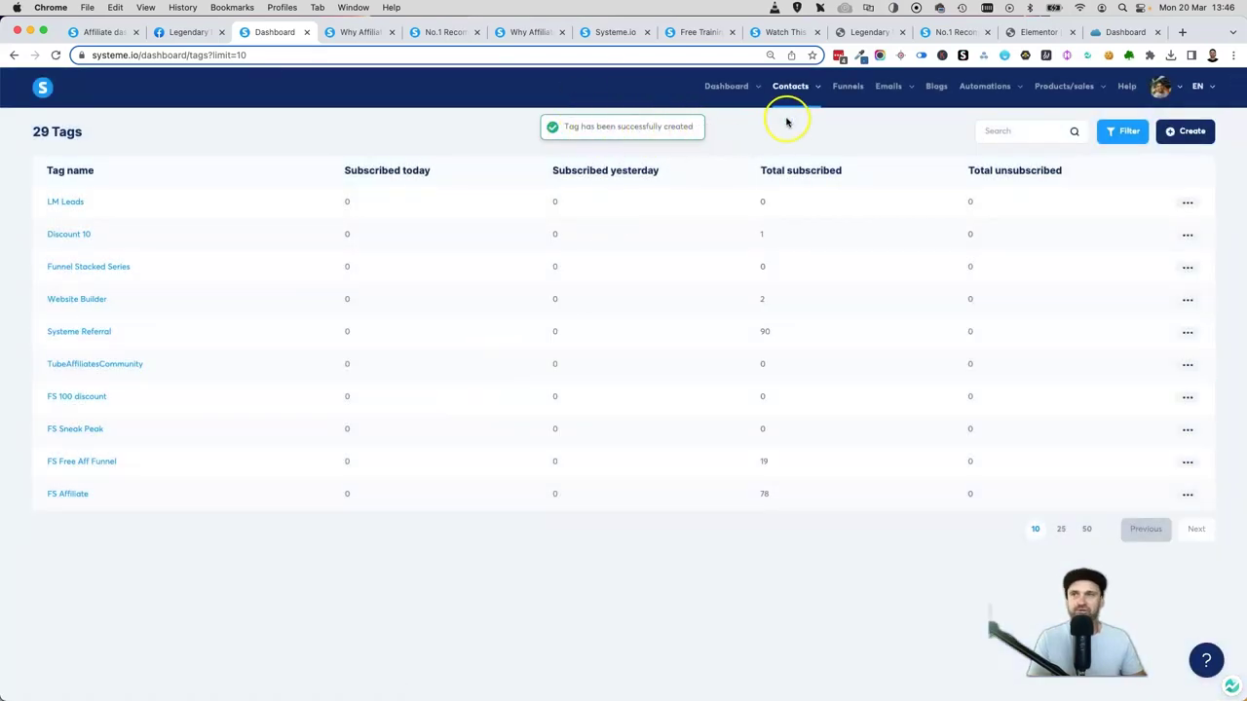
Return to the funnels list and open the landing page step of [SHARE] Legendary Funnel (copy)
{"action": "left_click", "coordinate": [848, 86]}
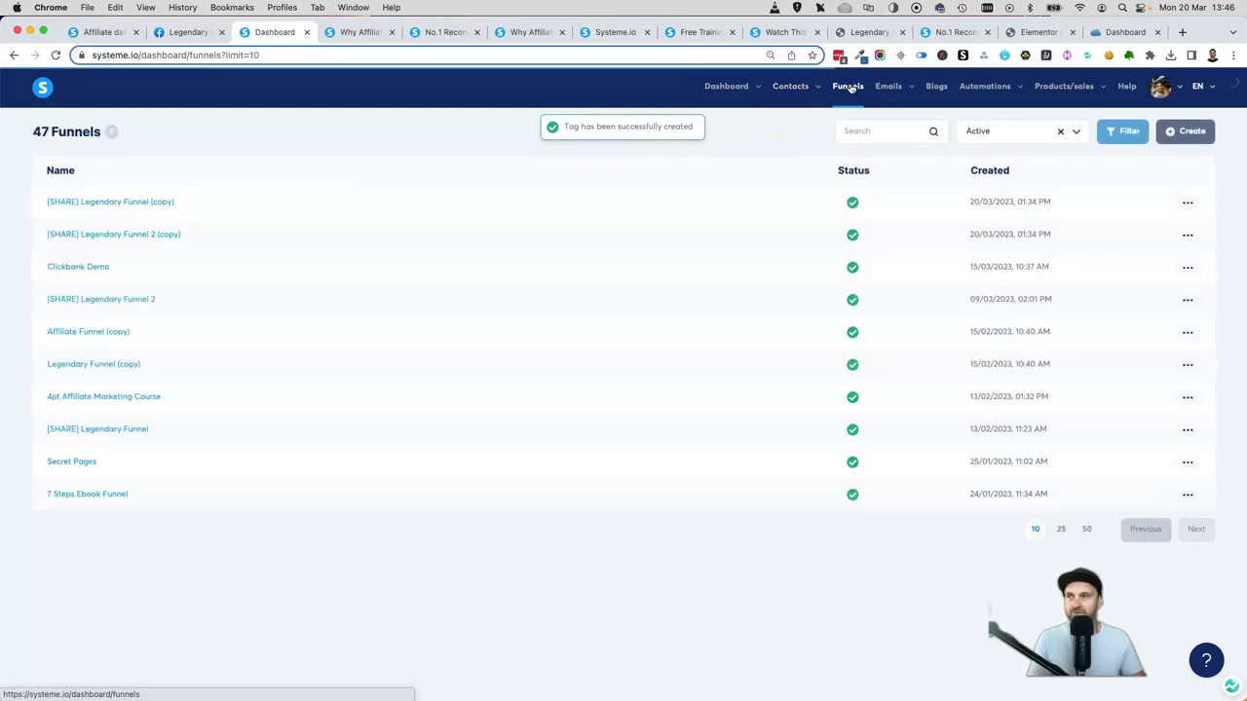
{"action": "left_click", "coordinate": [153, 205]}
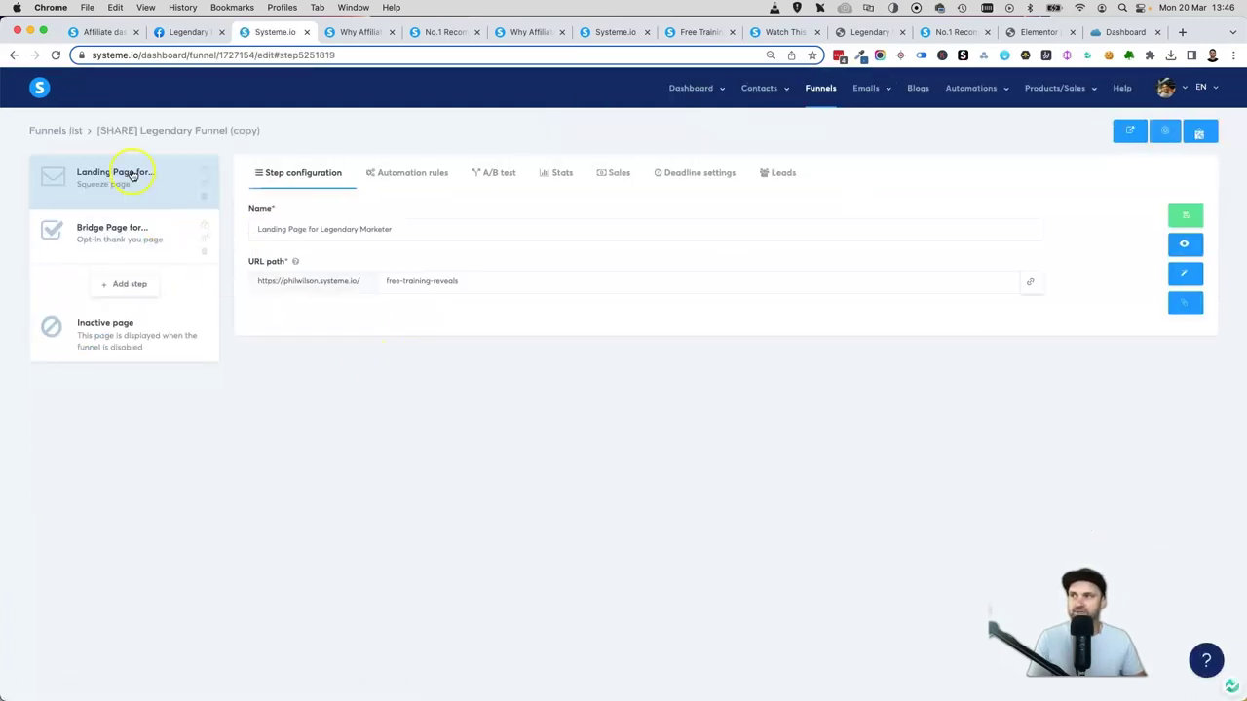
{"action": "left_click_drag", "start_coordinate": [136, 131], "coordinate": [162, 128]}
{"action": "left_click", "coordinate": [287, 124]}
{"action": "left_click", "coordinate": [162, 127]}
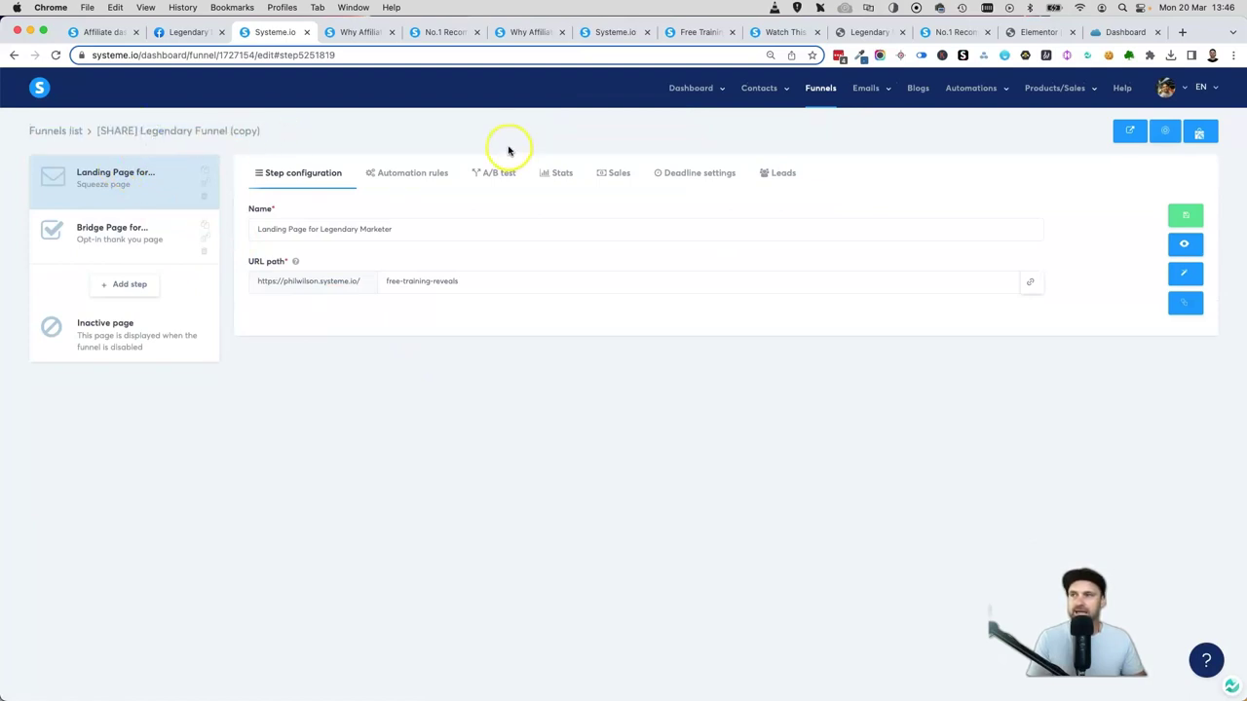
Add an automation rule to the landing page with the Funnel step form subscribed trigger
{"action": "left_click", "coordinate": [429, 177]}
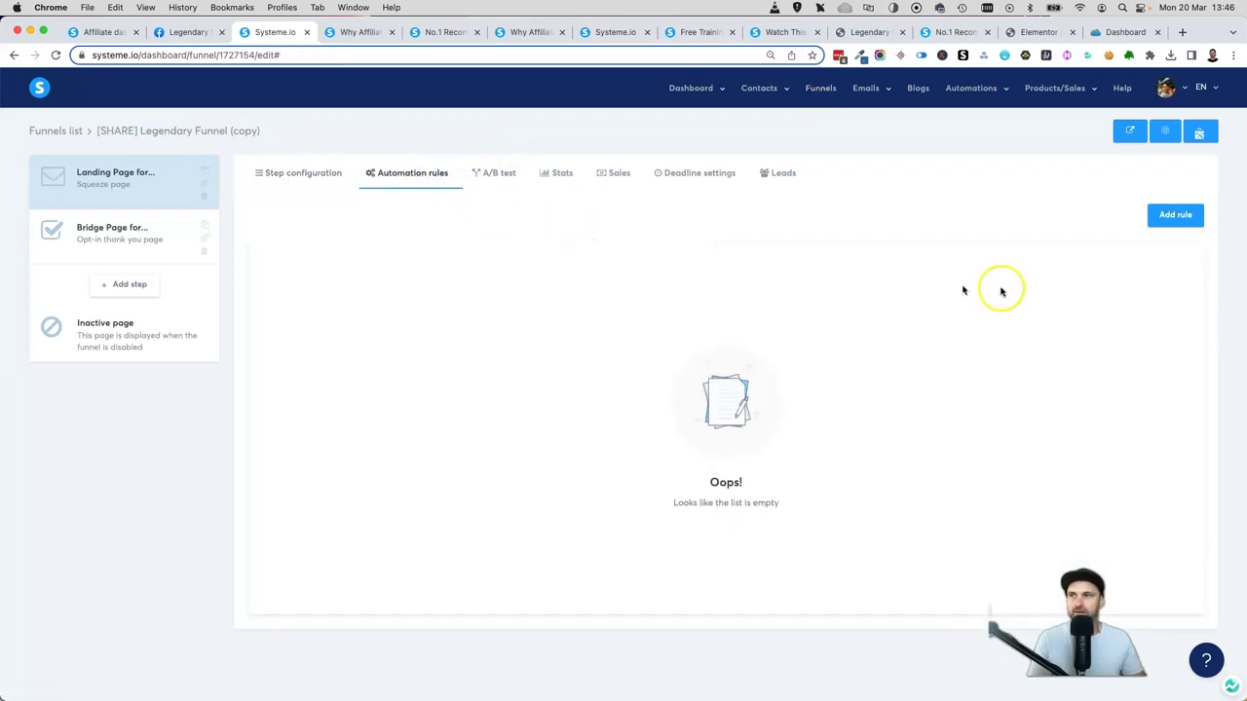
{"action": "left_click", "coordinate": [1183, 215]}
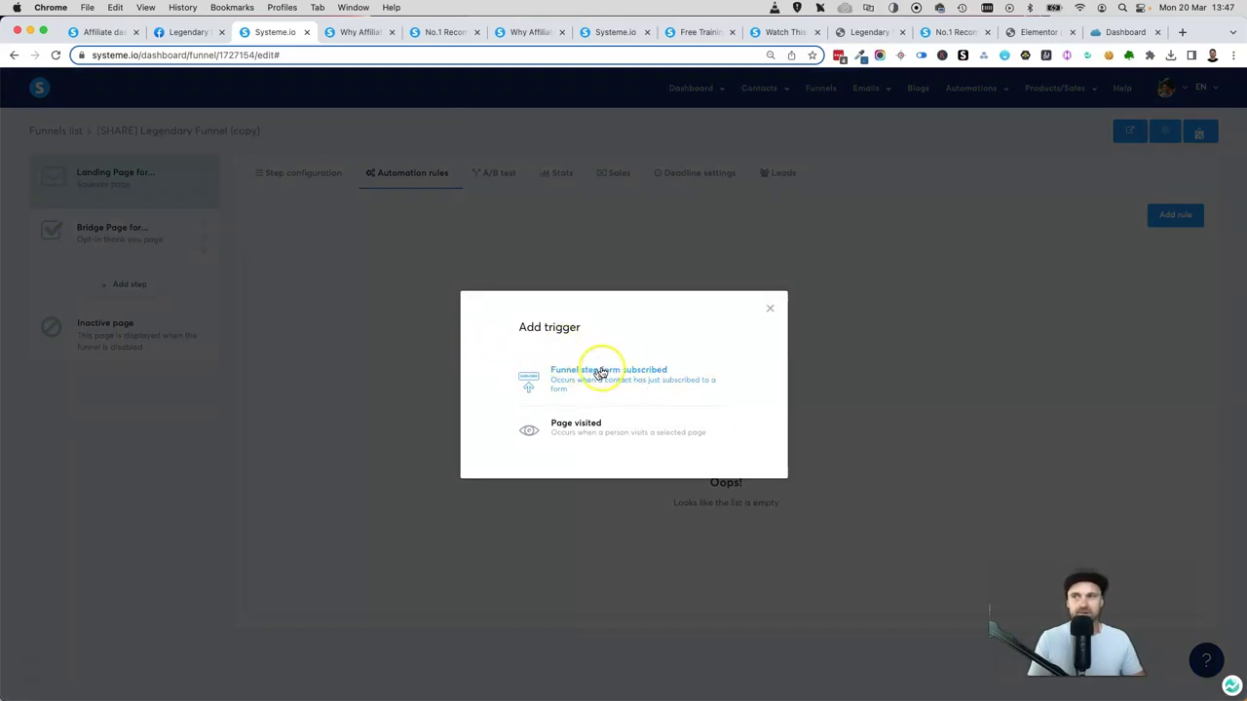
{"action": "left_click", "coordinate": [596, 376]}
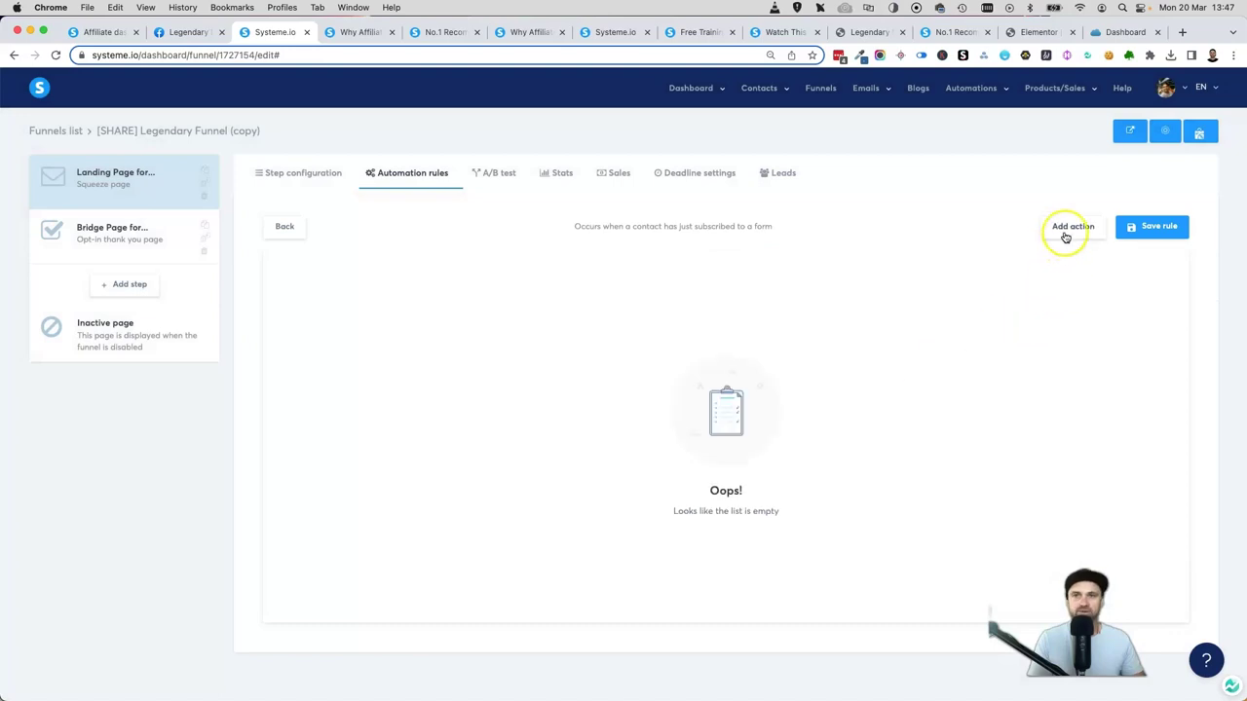
Give the rule an Add a tag action that assigns LM Leads, and save the rule
{"action": "left_click", "coordinate": [1066, 234]}
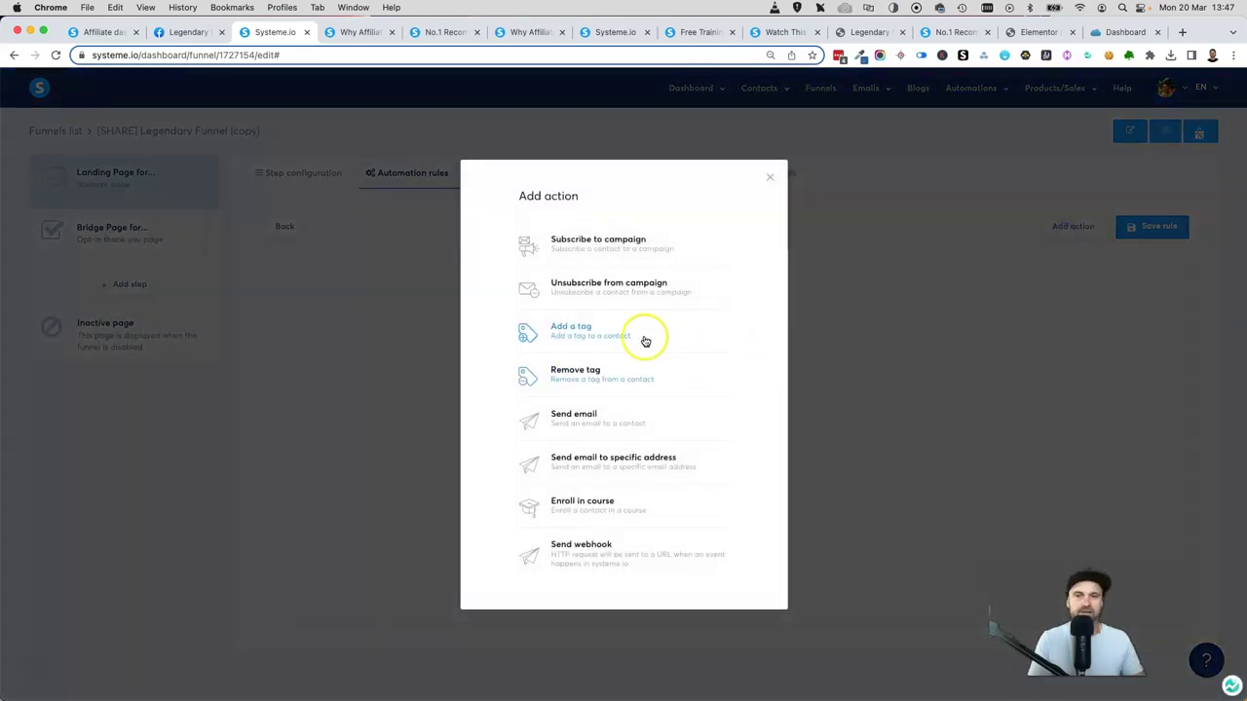
{"action": "left_click", "coordinate": [645, 341]}
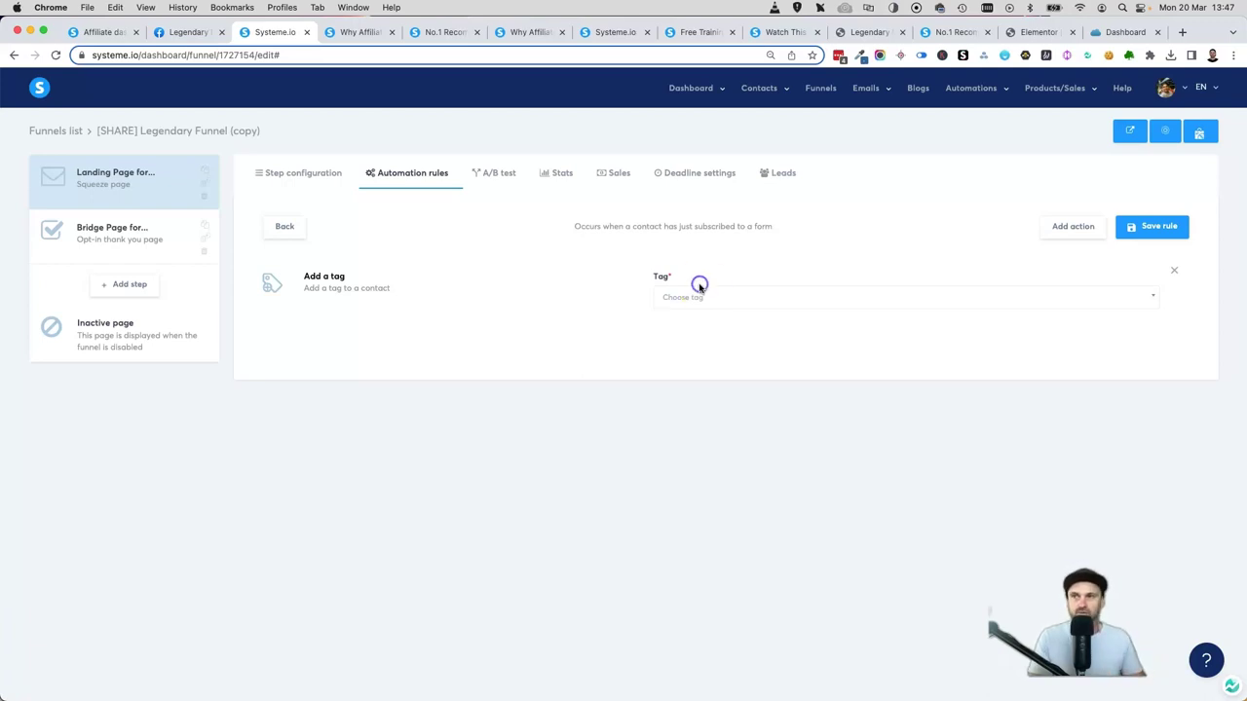
{"action": "left_click", "coordinate": [697, 294]}
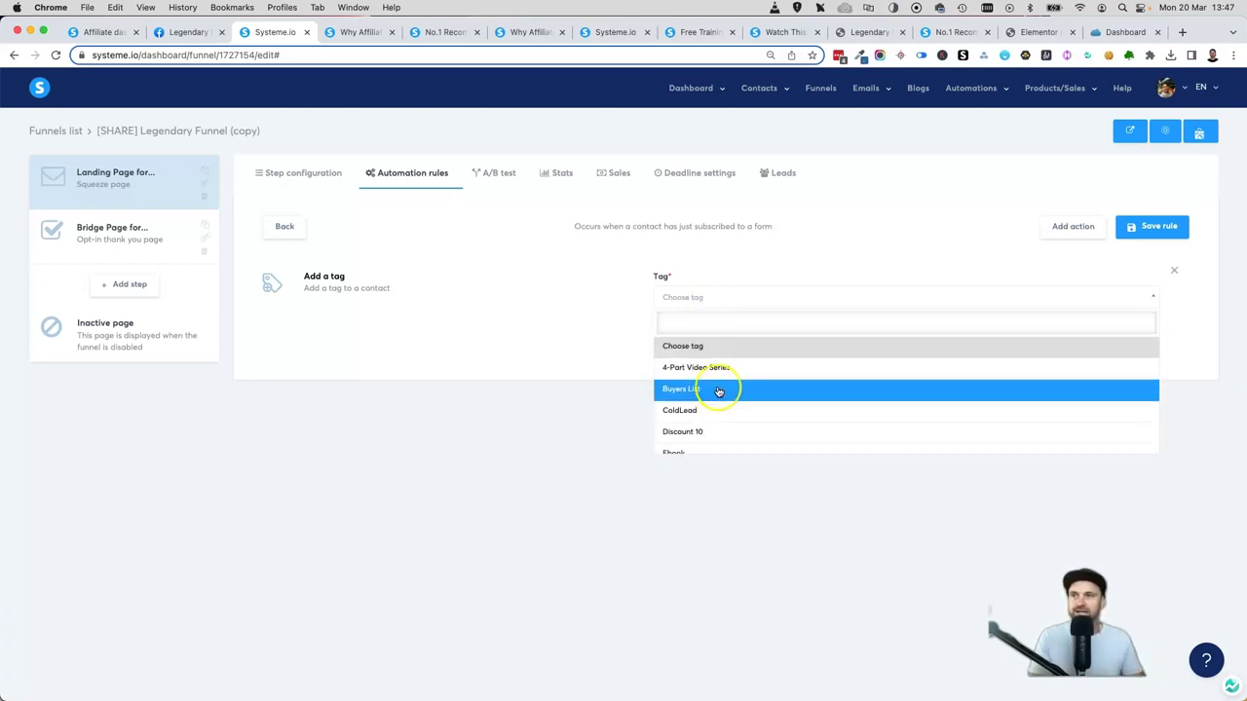
{"action": "type", "text": "lm"}
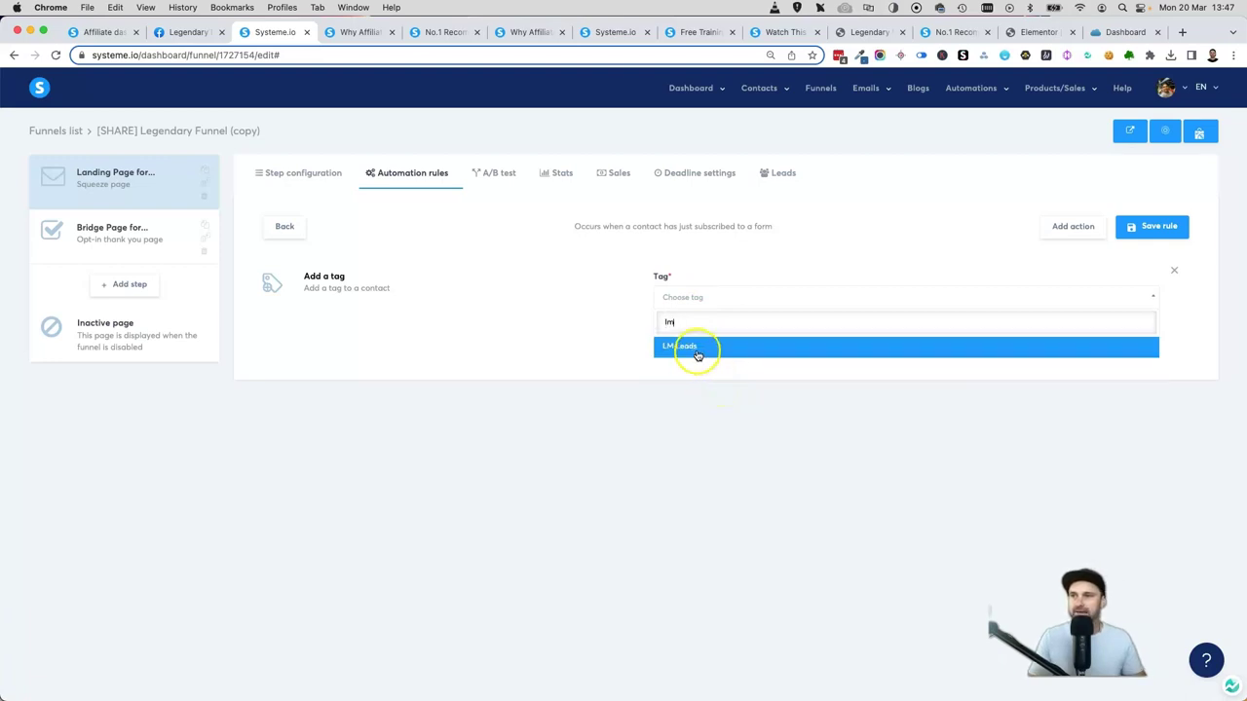
{"action": "left_click", "coordinate": [698, 349]}
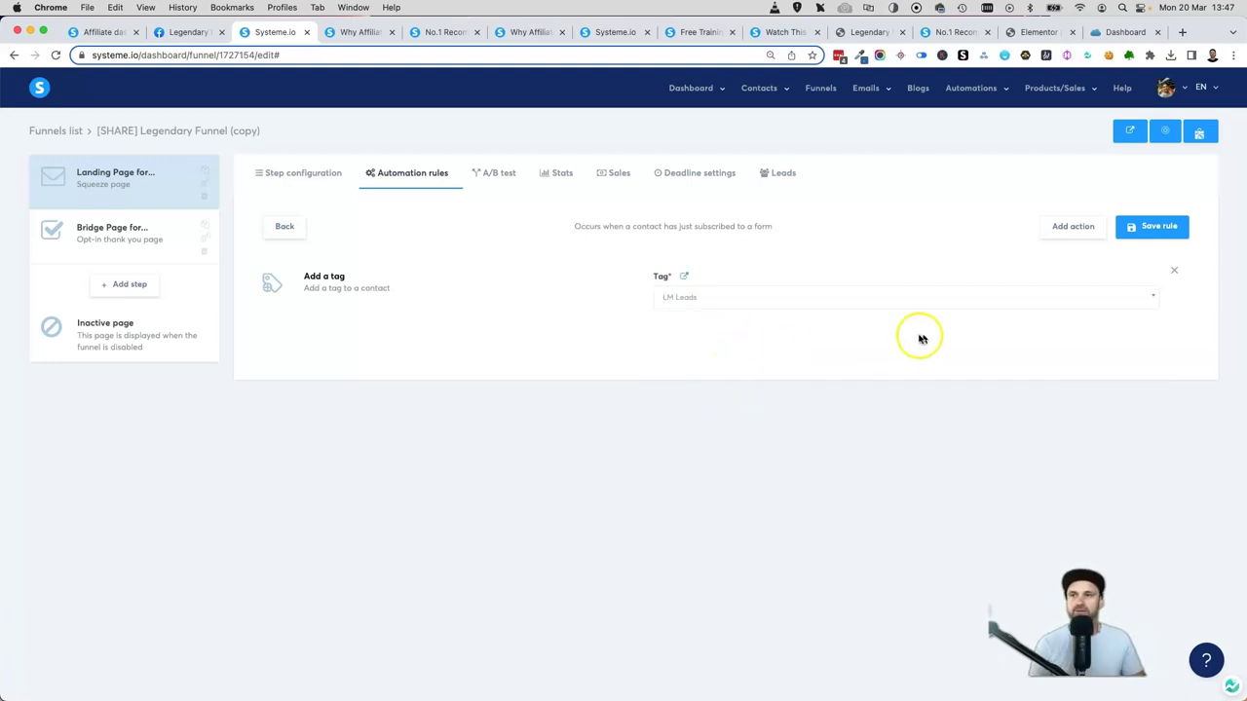
{"action": "left_click", "coordinate": [1136, 225]}
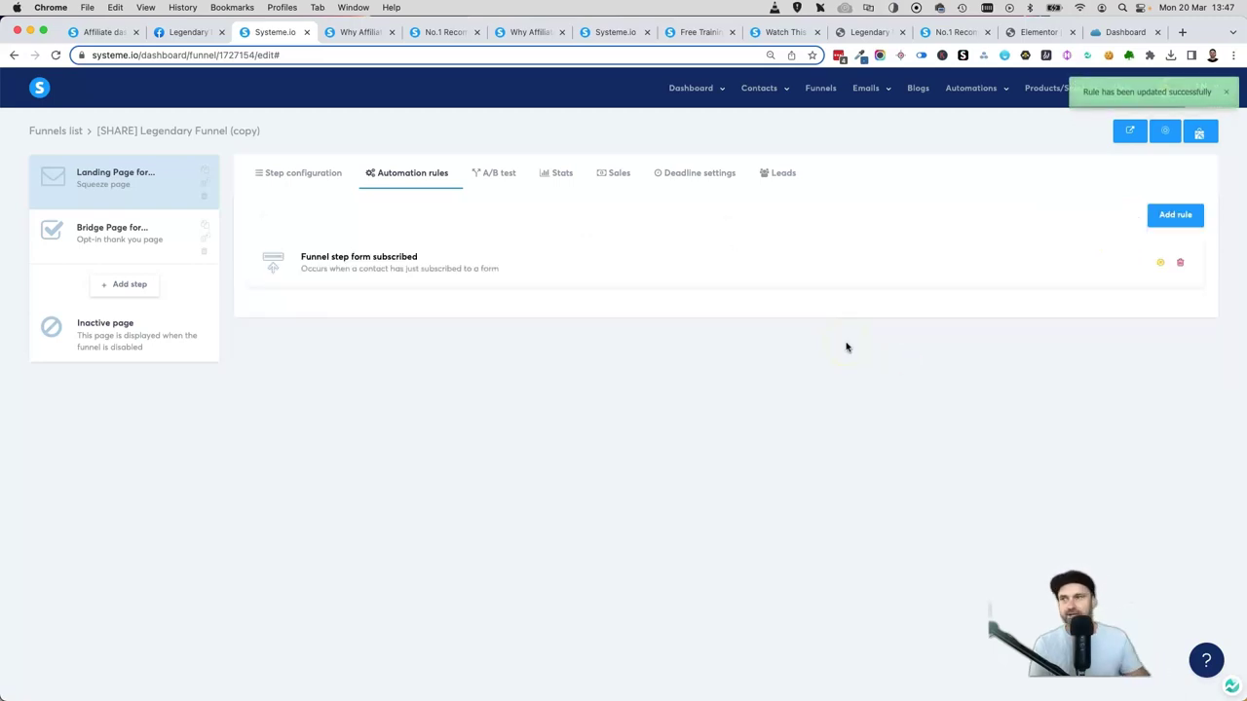
Reopen the saved form-subscription rule to check its tag action
{"action": "left_click", "coordinate": [799, 264]}
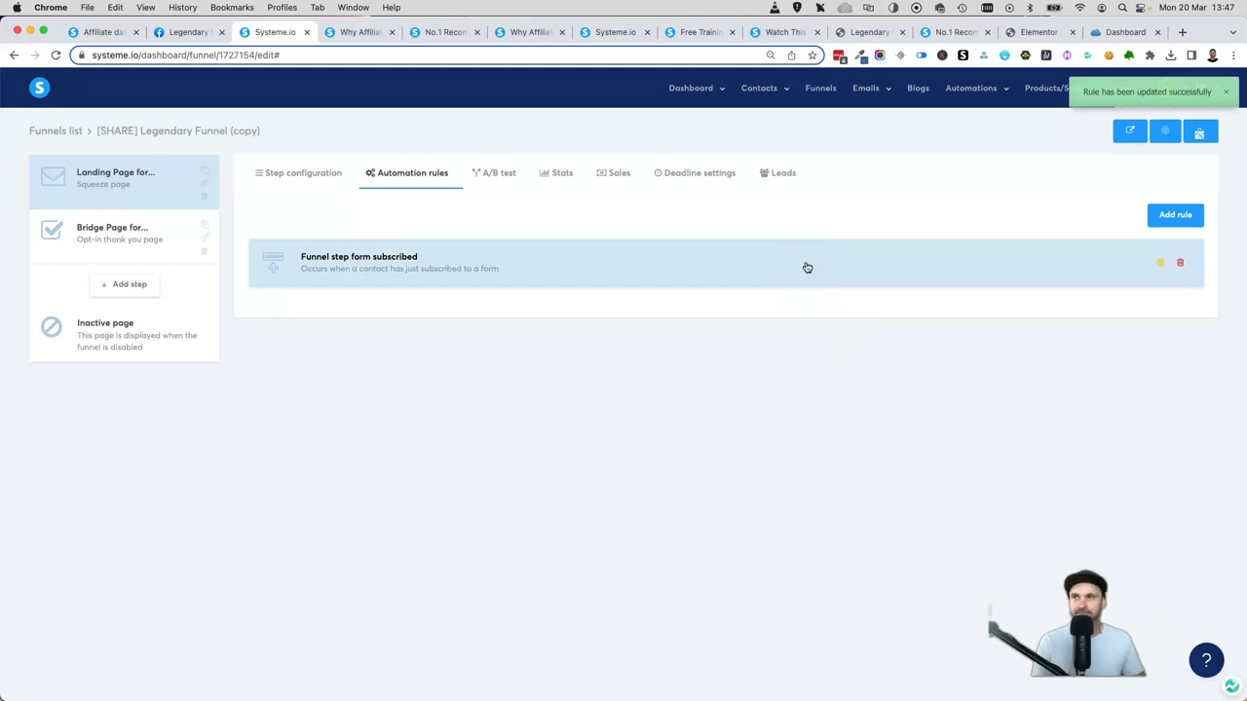
{"action": "left_click", "coordinate": [806, 267]}
{"action": "left_click", "coordinate": [858, 224]}
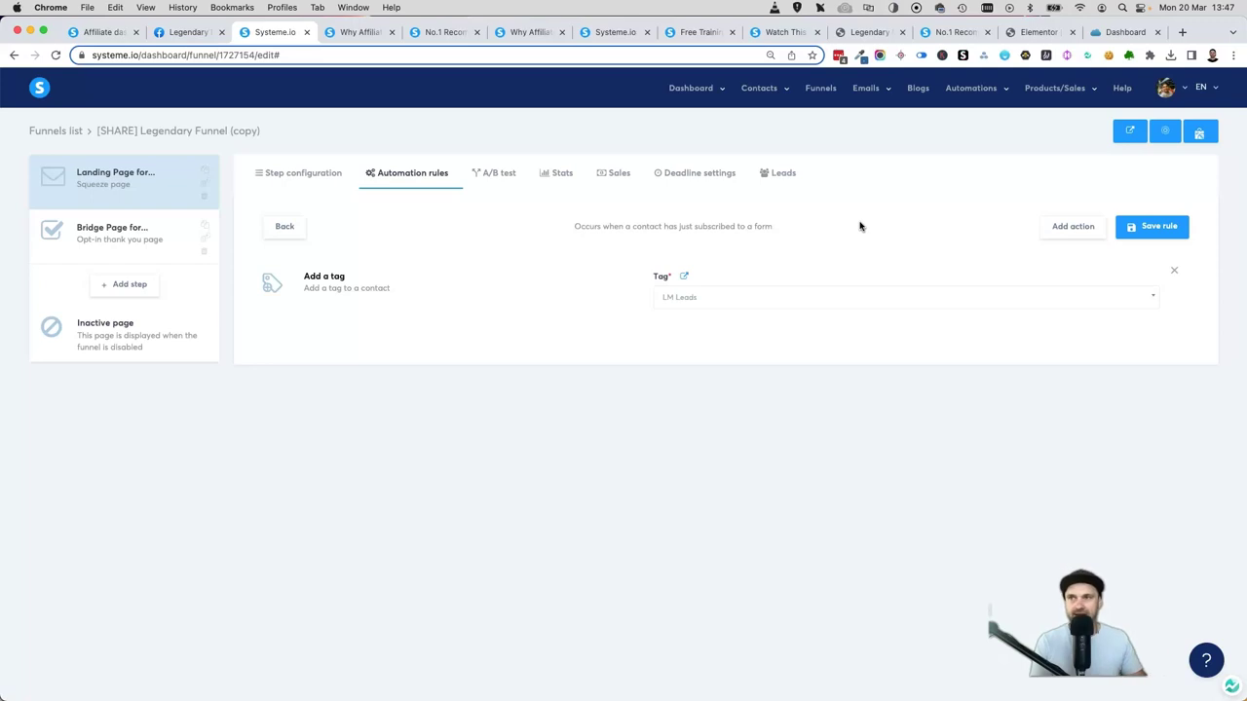
Create an email campaign named LM Leads with the description "Leads for Legendary Marketer"
{"action": "mouse_move", "coordinate": [869, 90]}
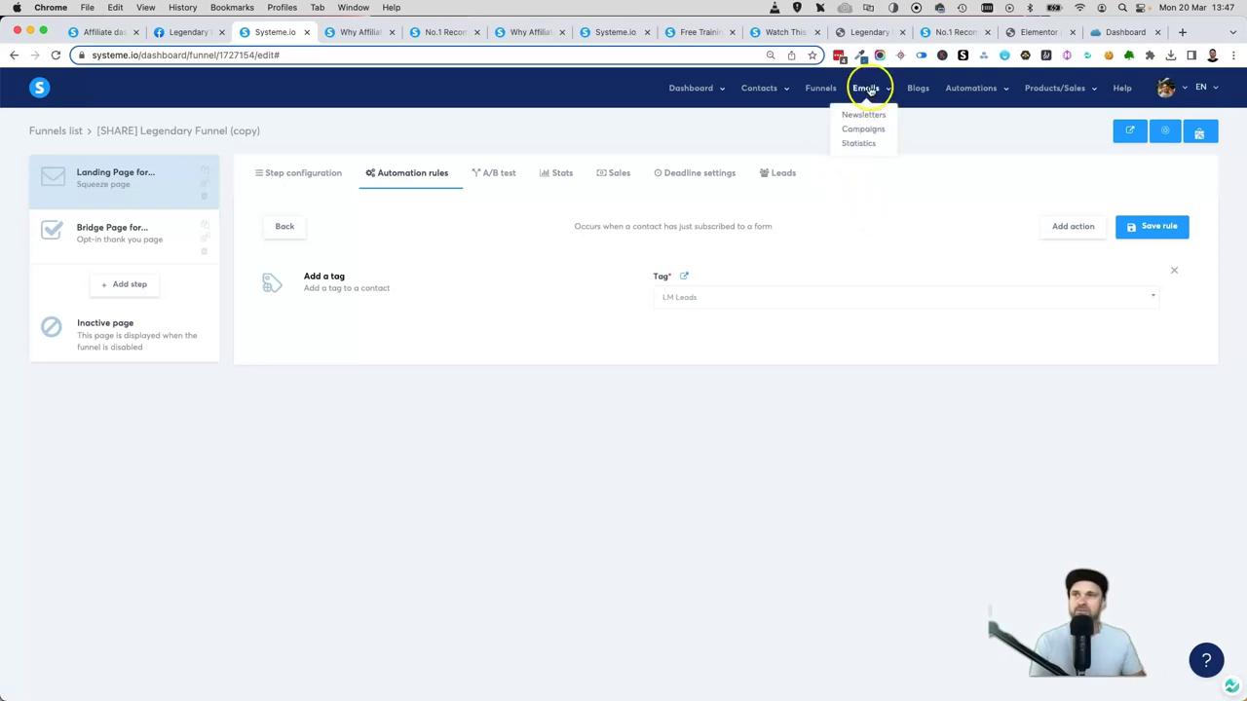
{"action": "left_click", "coordinate": [870, 129]}
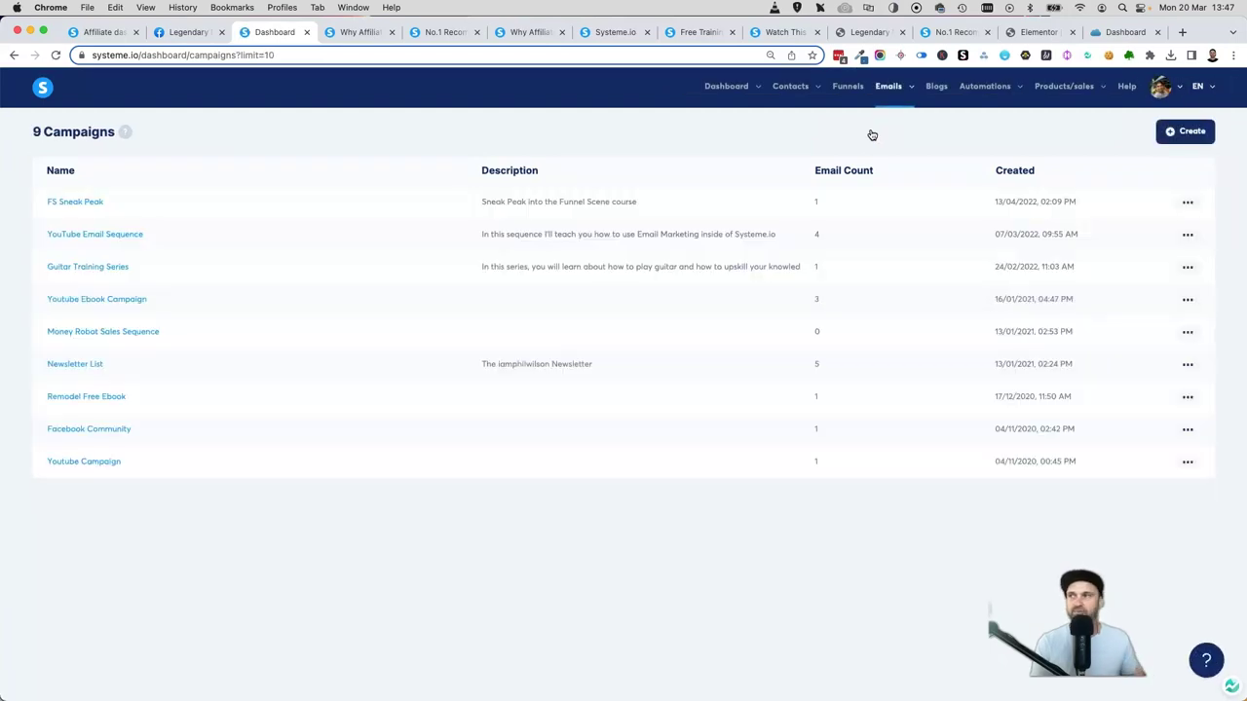
{"action": "left_click", "coordinate": [1172, 137]}
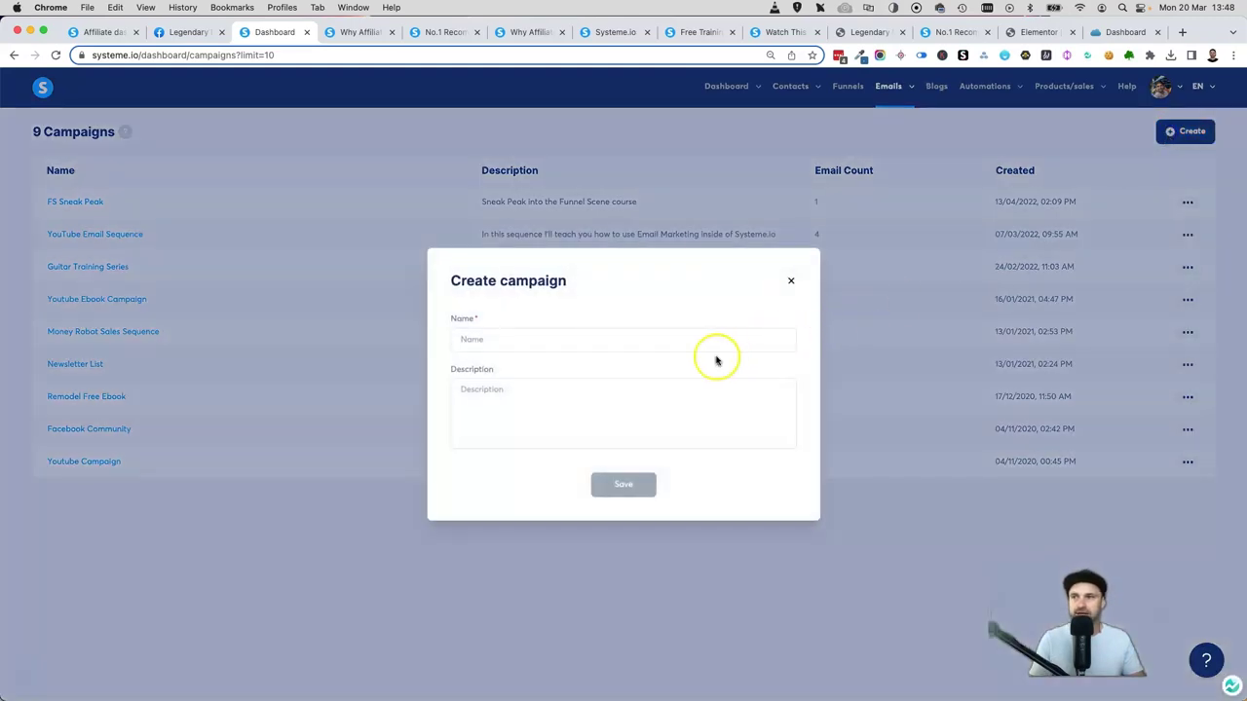
{"action": "left_click", "coordinate": [685, 345]}
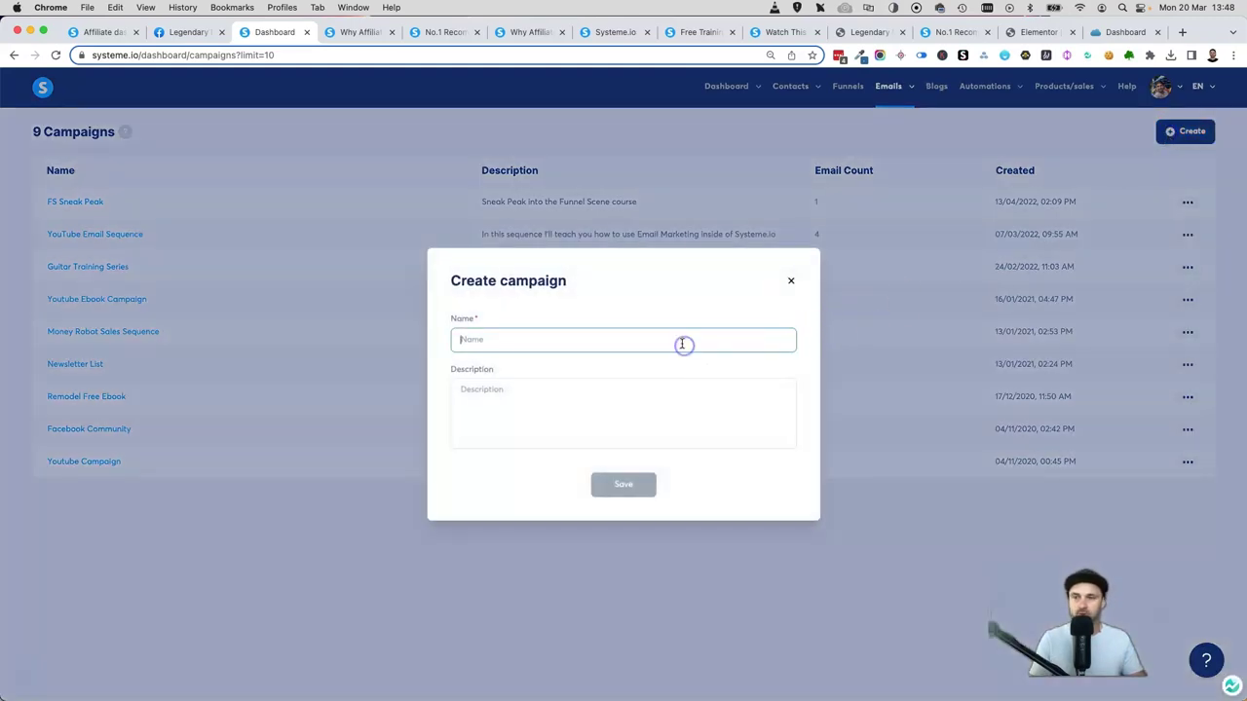
{"action": "type", "text": "4"}
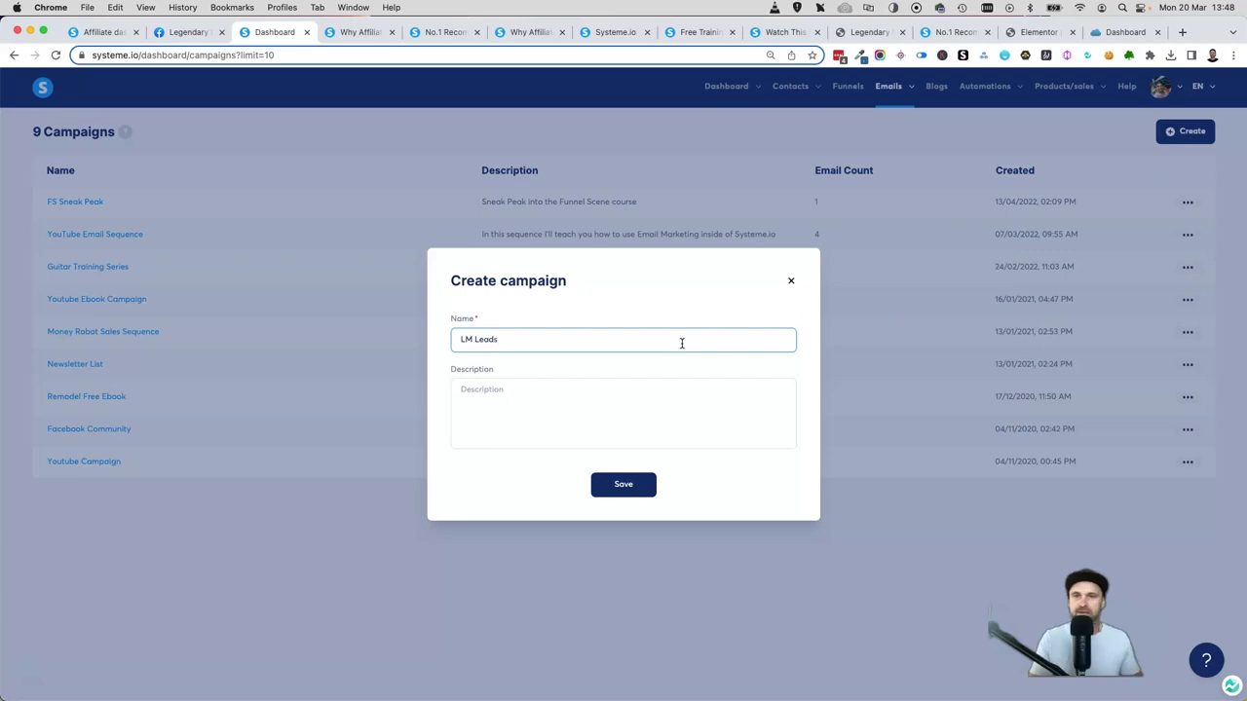
{"action": "left_click", "coordinate": [557, 402]}
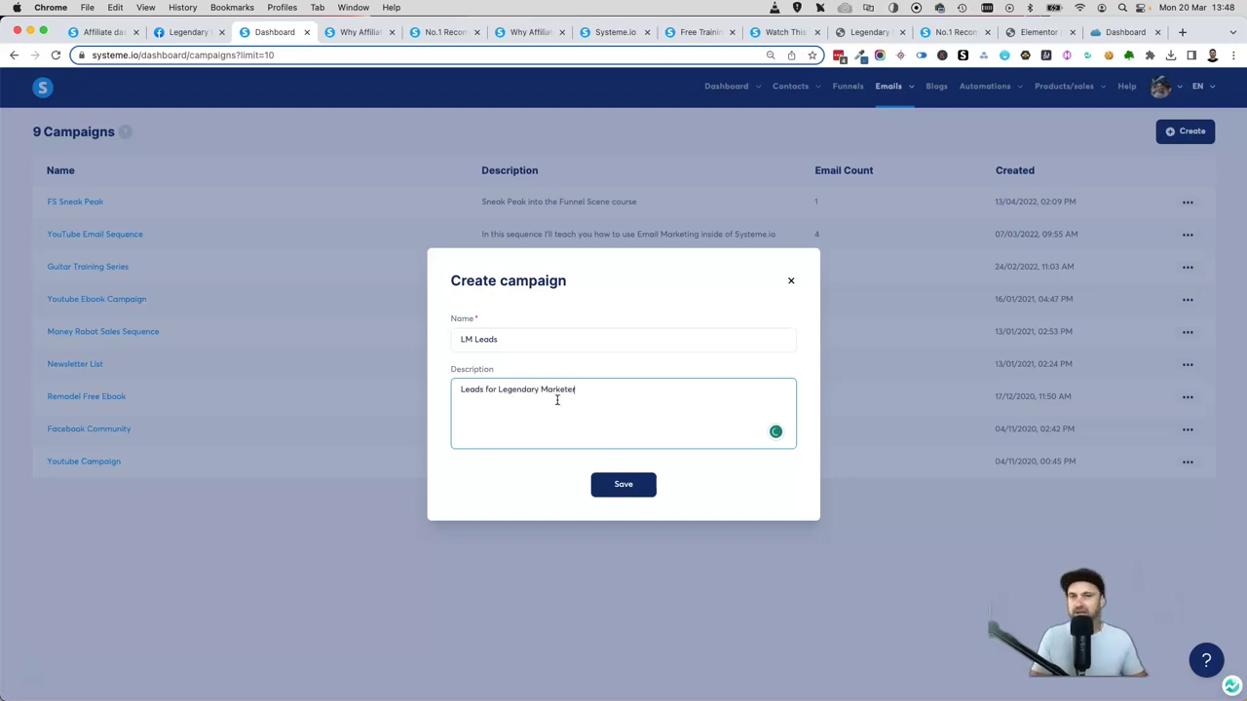
{"action": "left_click", "coordinate": [618, 486]}
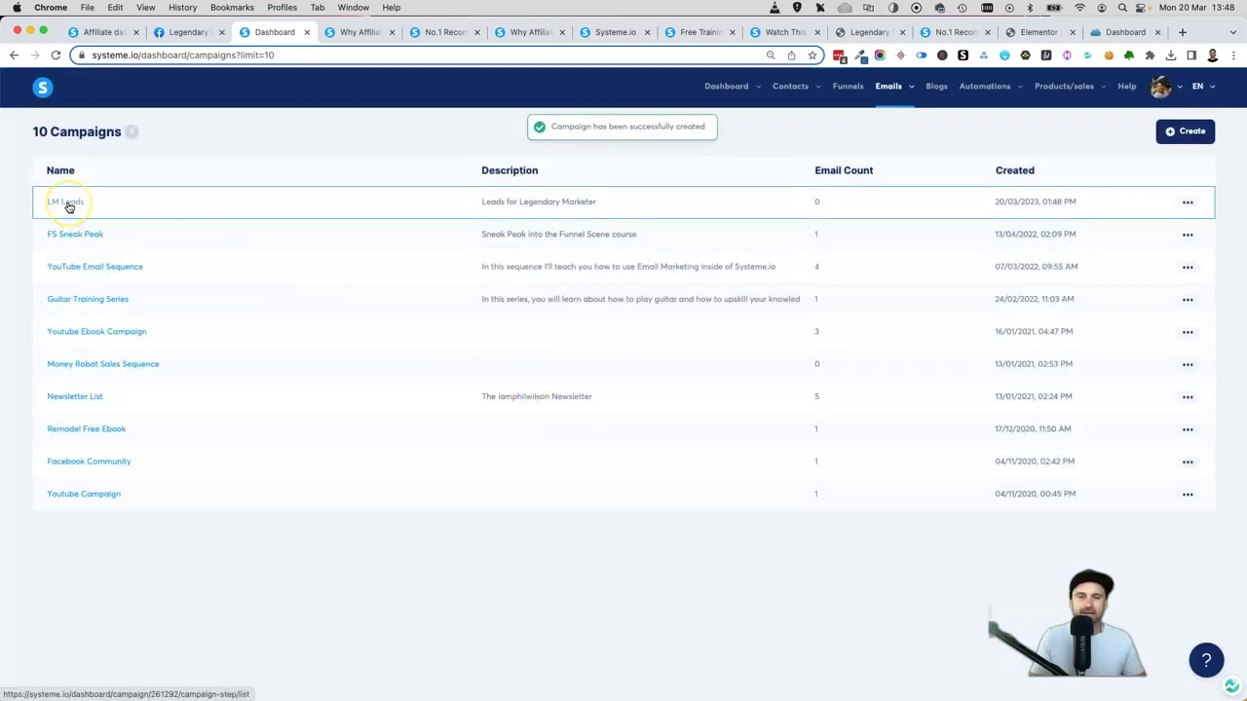
Open the LM Leads campaign and start a new email with the subject "Congratulations"
{"action": "left_click", "coordinate": [69, 205]}
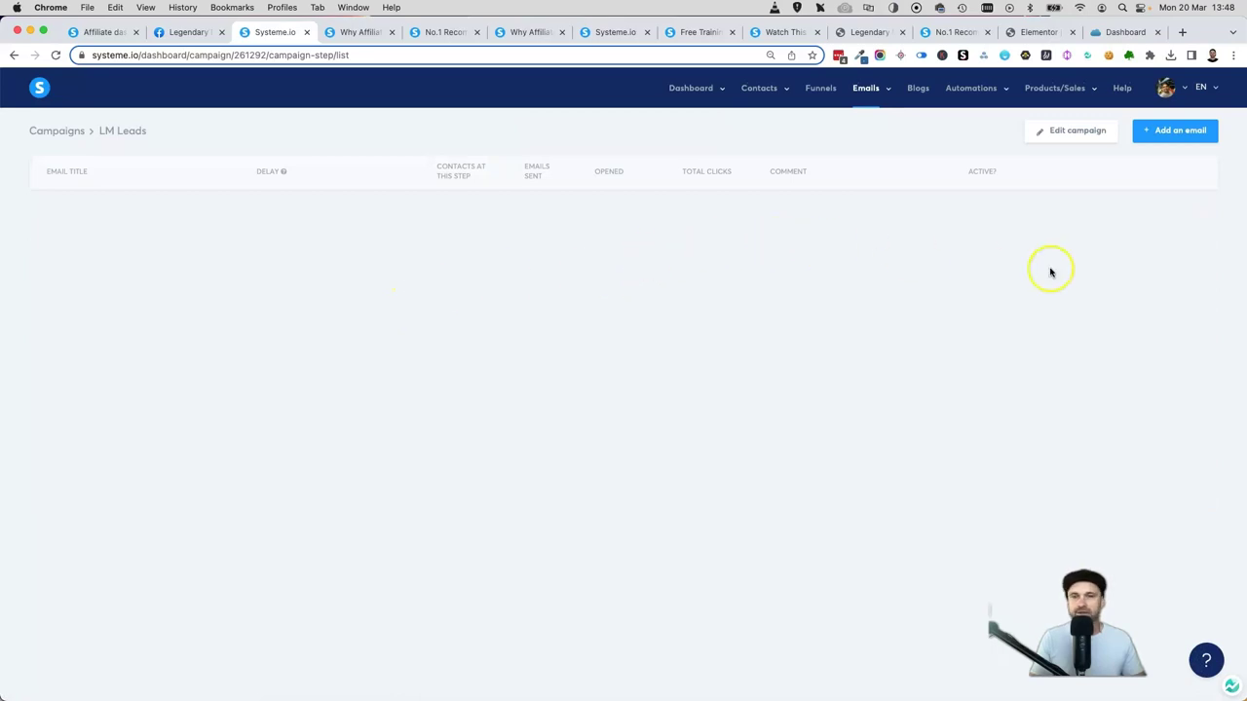
{"action": "left_click", "coordinate": [1151, 135]}
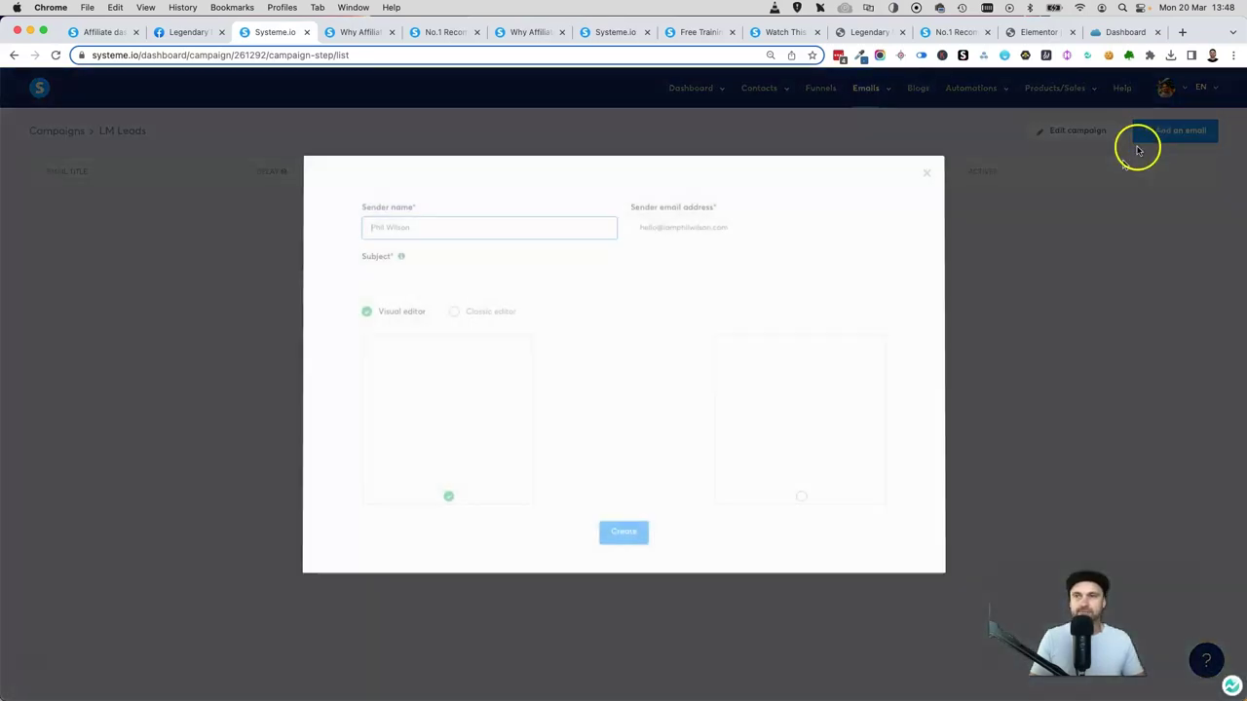
{"action": "triple_click", "coordinate": [454, 228]}
{"action": "left_click", "coordinate": [426, 231]}
{"action": "left_click", "coordinate": [735, 231]}
{"action": "left_click", "coordinate": [580, 280]}
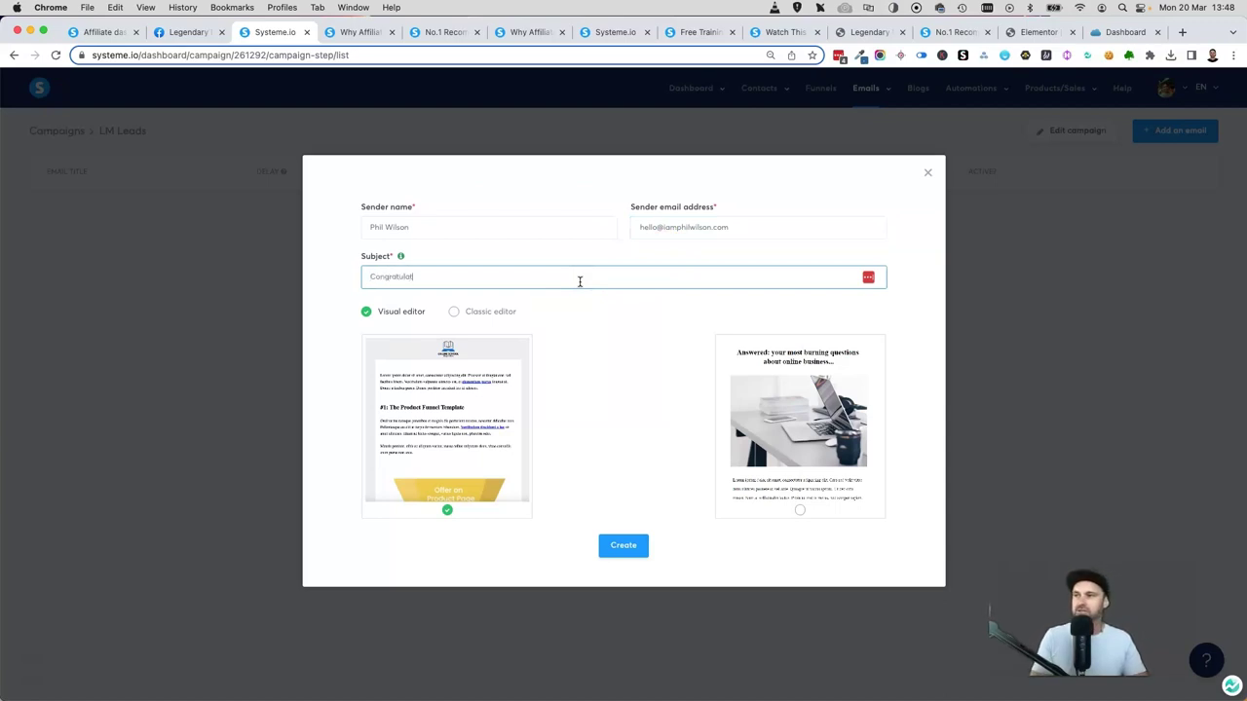
{"action": "key", "text": "super+a"}
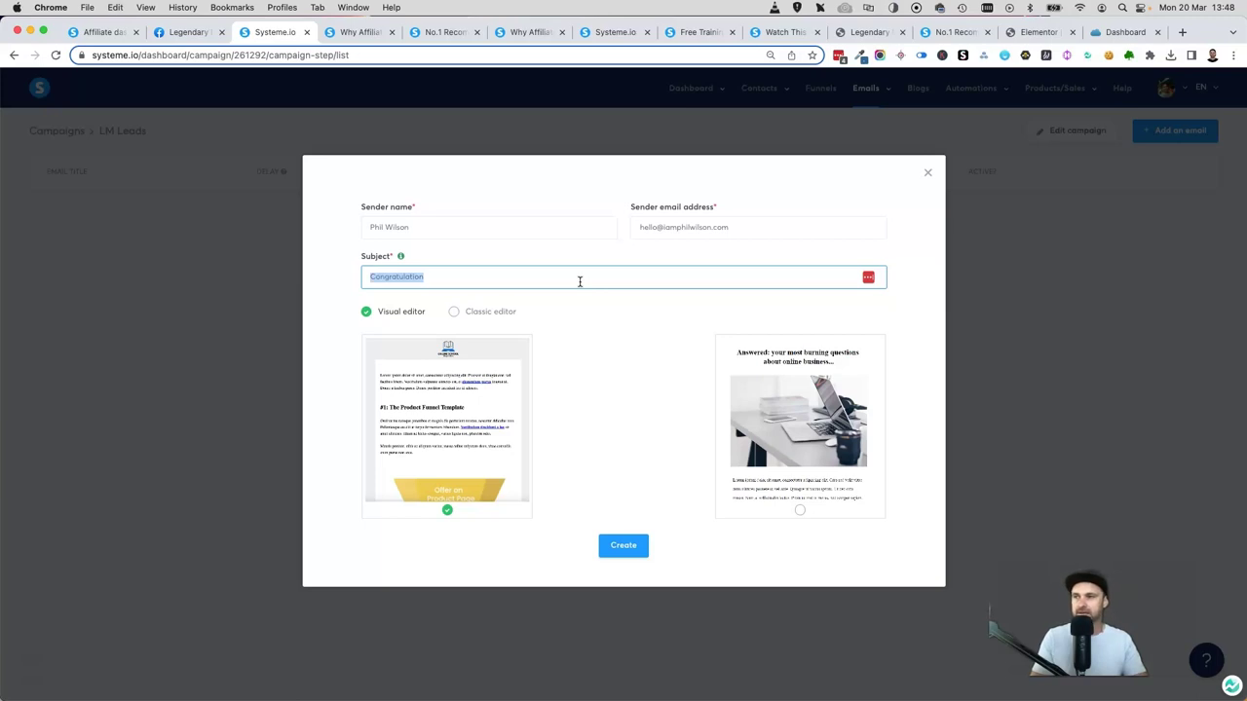
{"action": "key", "text": "Right"}
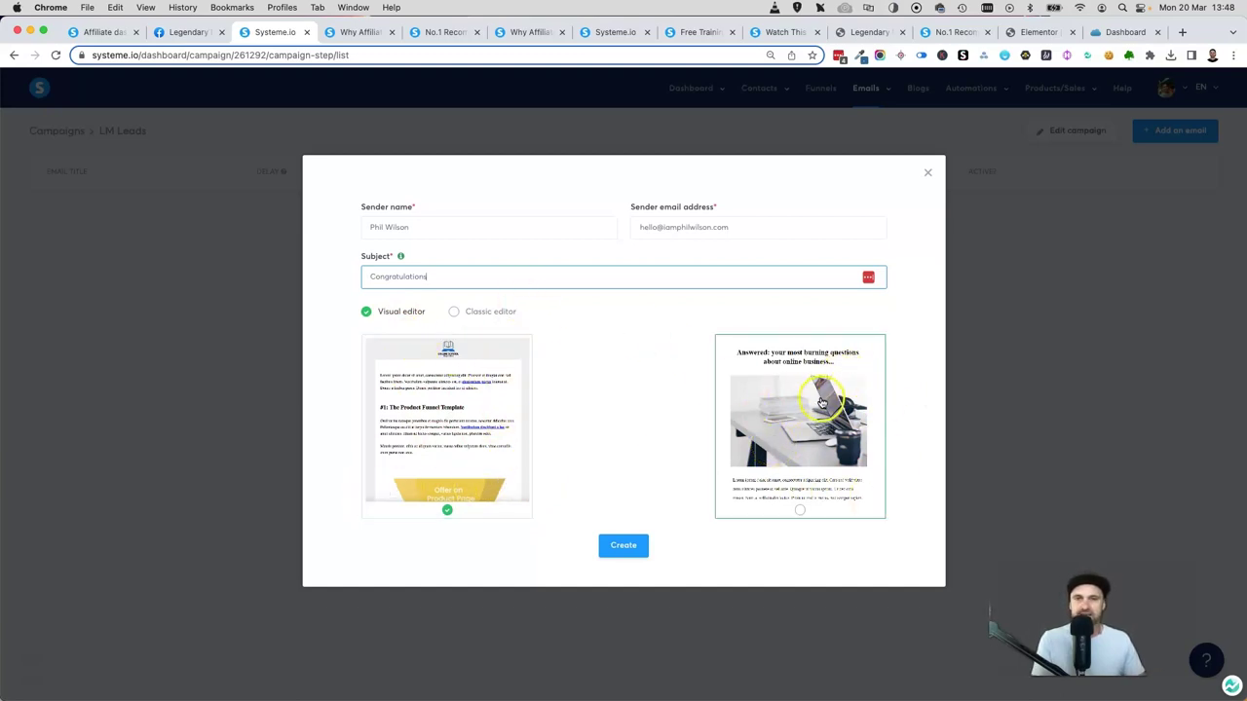
Create the email in the visual editor using the "Answered: your most burning questions about online business" template
{"action": "left_click", "coordinate": [624, 374]}
{"action": "left_click", "coordinate": [483, 320]}
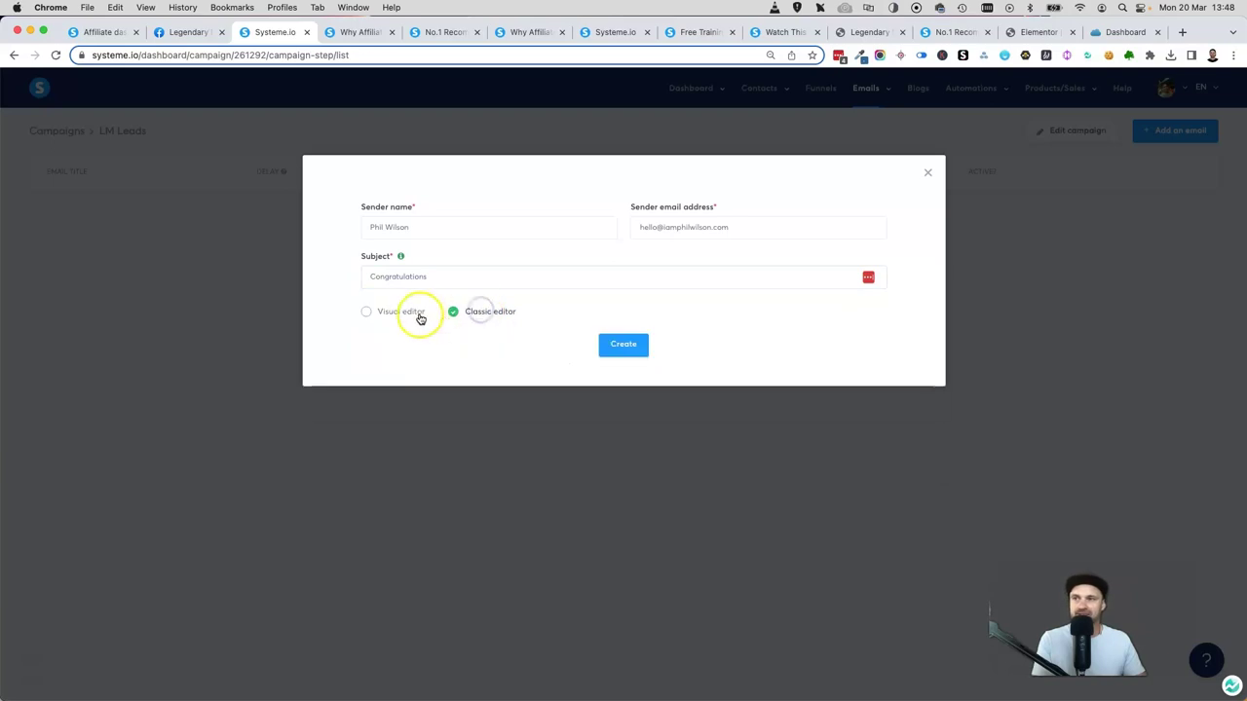
{"action": "left_click", "coordinate": [419, 320]}
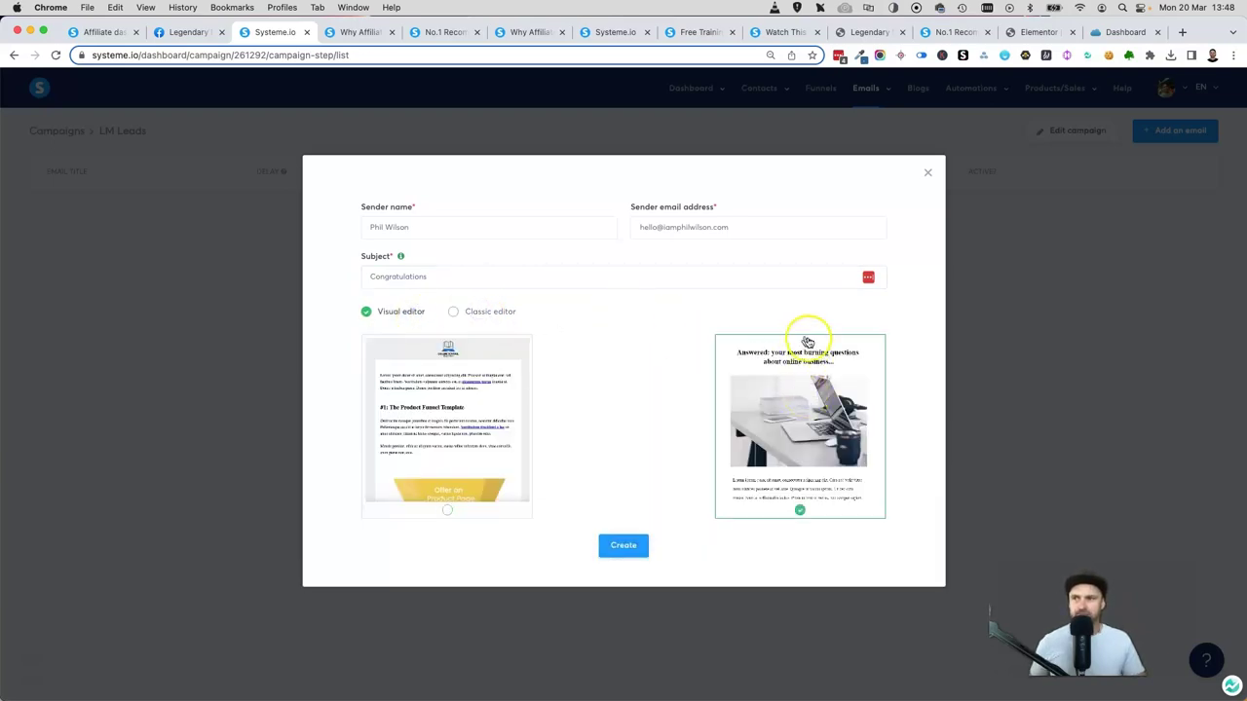
{"action": "left_click", "coordinate": [621, 551]}
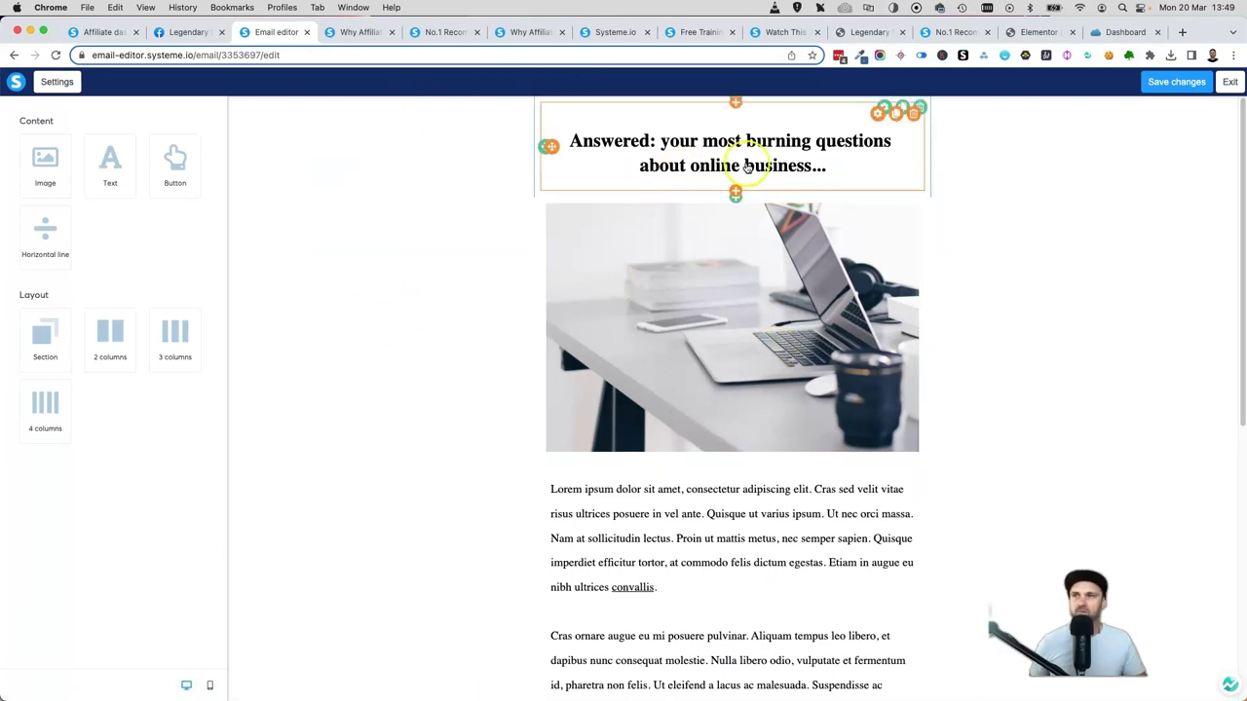
Remove the template's heading, laptop image and body text sections to empty the email
{"action": "left_click", "coordinate": [919, 107]}
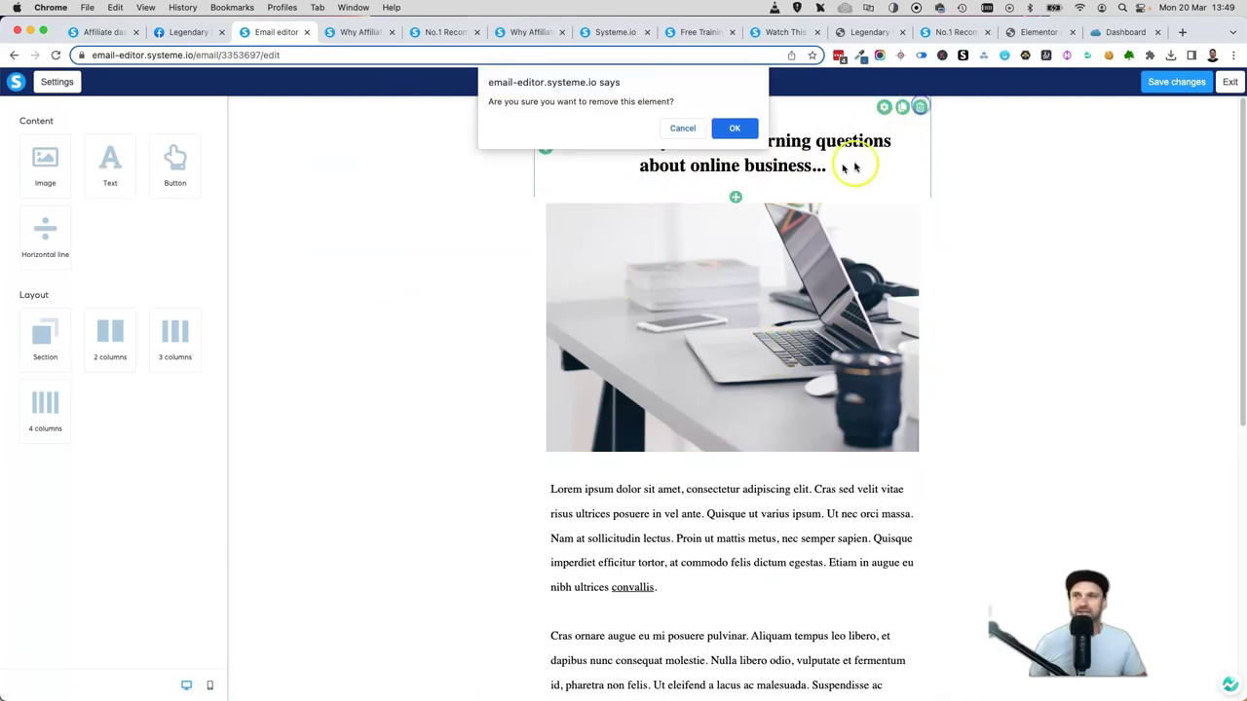
{"action": "left_click", "coordinate": [740, 130]}
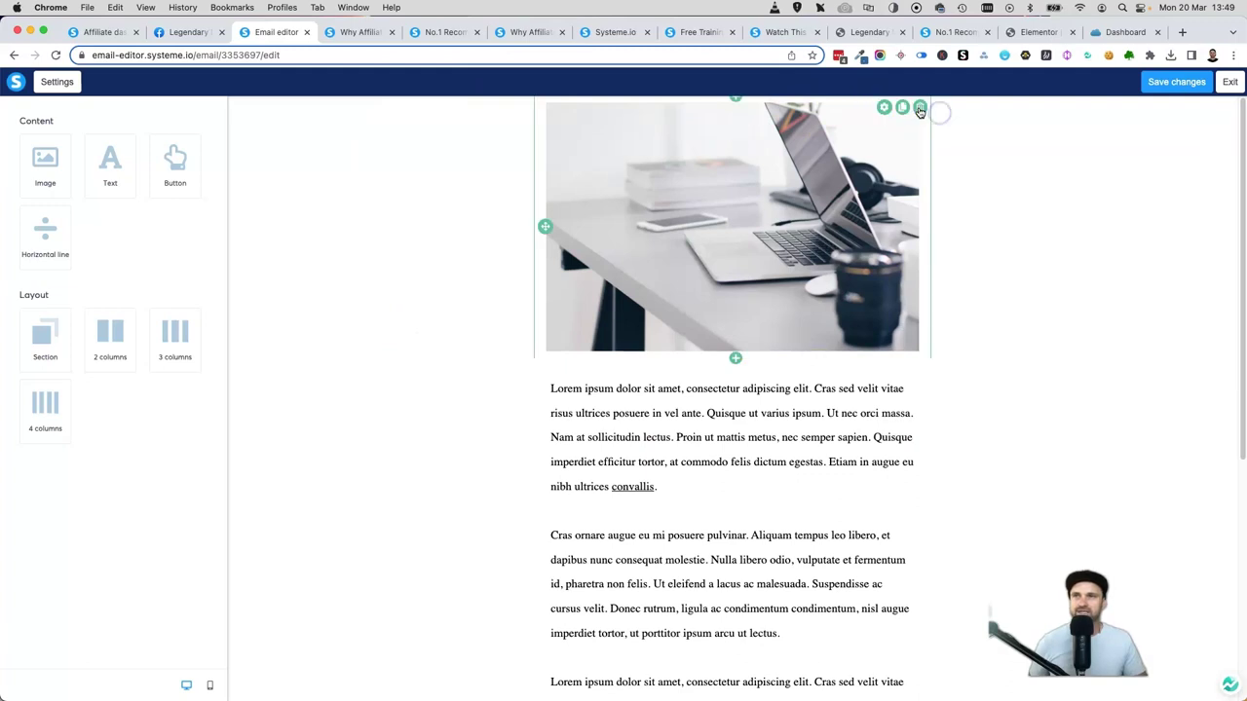
{"action": "left_click", "coordinate": [919, 108]}
{"action": "left_click", "coordinate": [735, 129]}
{"action": "left_click", "coordinate": [911, 115]}
{"action": "left_click", "coordinate": [935, 124]}
{"action": "left_click", "coordinate": [921, 107]}
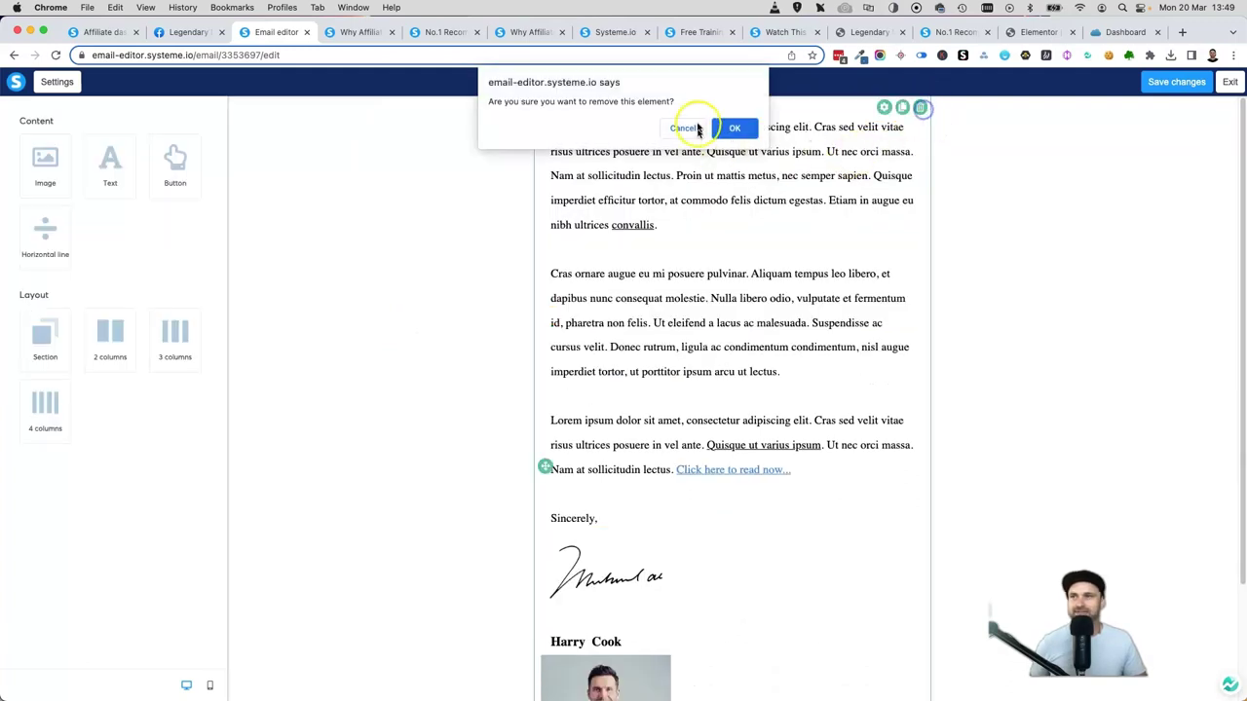
{"action": "left_click", "coordinate": [735, 126]}
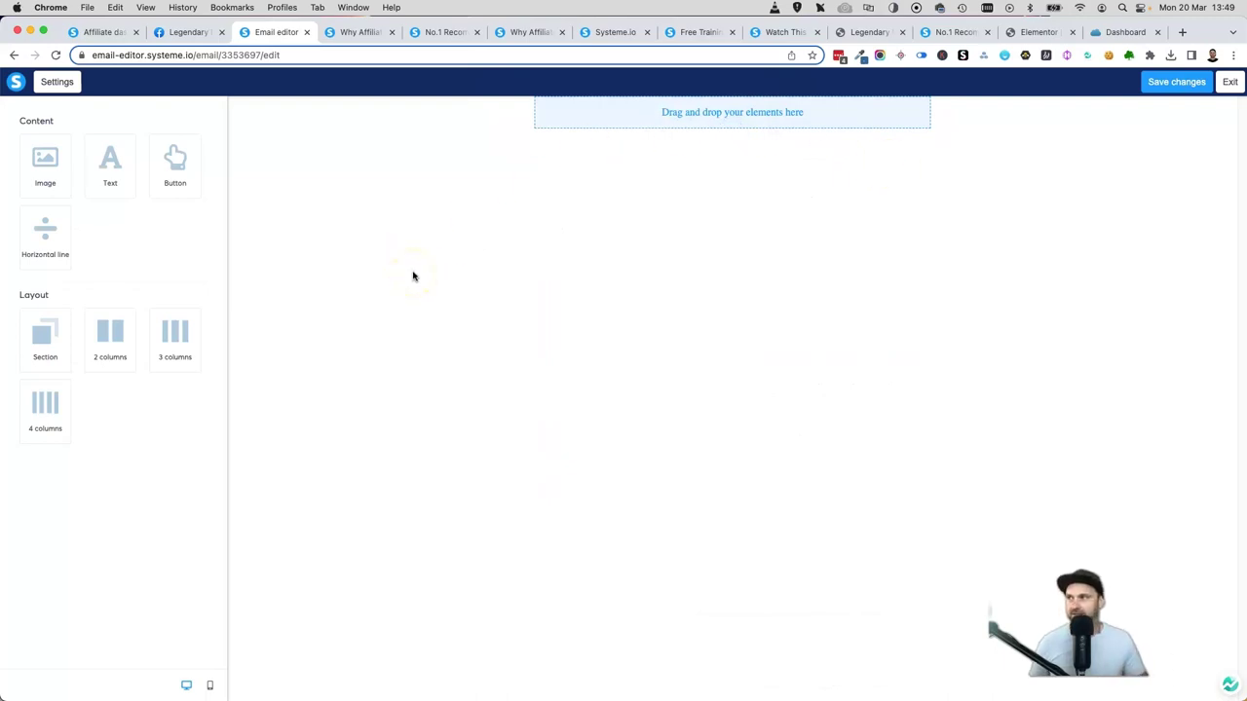
Add a left-aligned text block to the empty email and format it in 16px Verdana
{"action": "left_click_drag", "start_coordinate": [108, 166], "coordinate": [661, 124]}
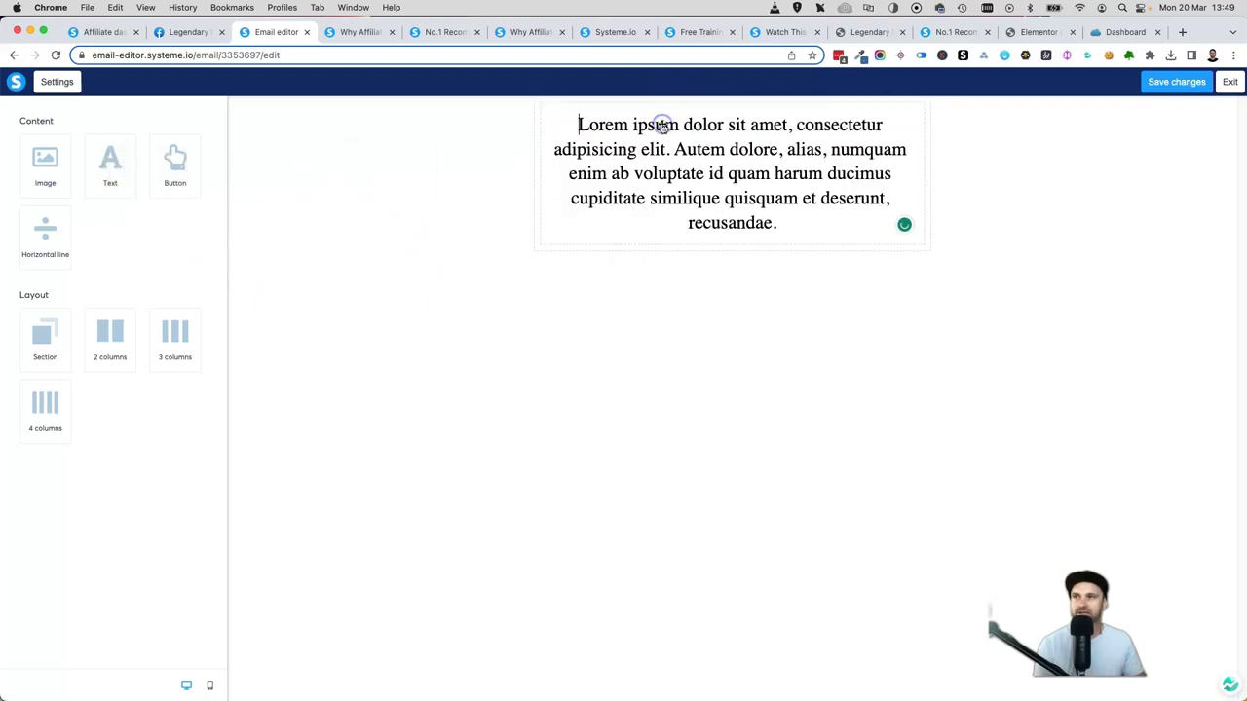
{"action": "left_click", "coordinate": [675, 159]}
{"action": "left_click", "coordinate": [675, 157]}
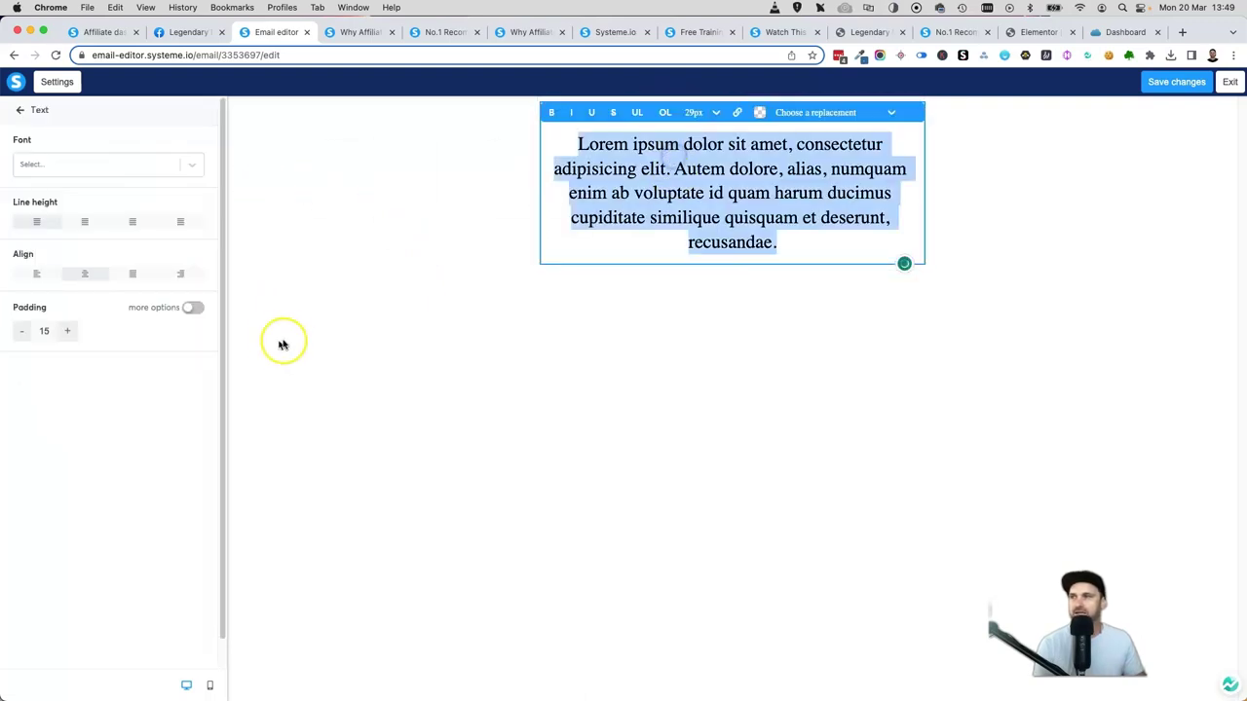
{"action": "left_click", "coordinate": [34, 277]}
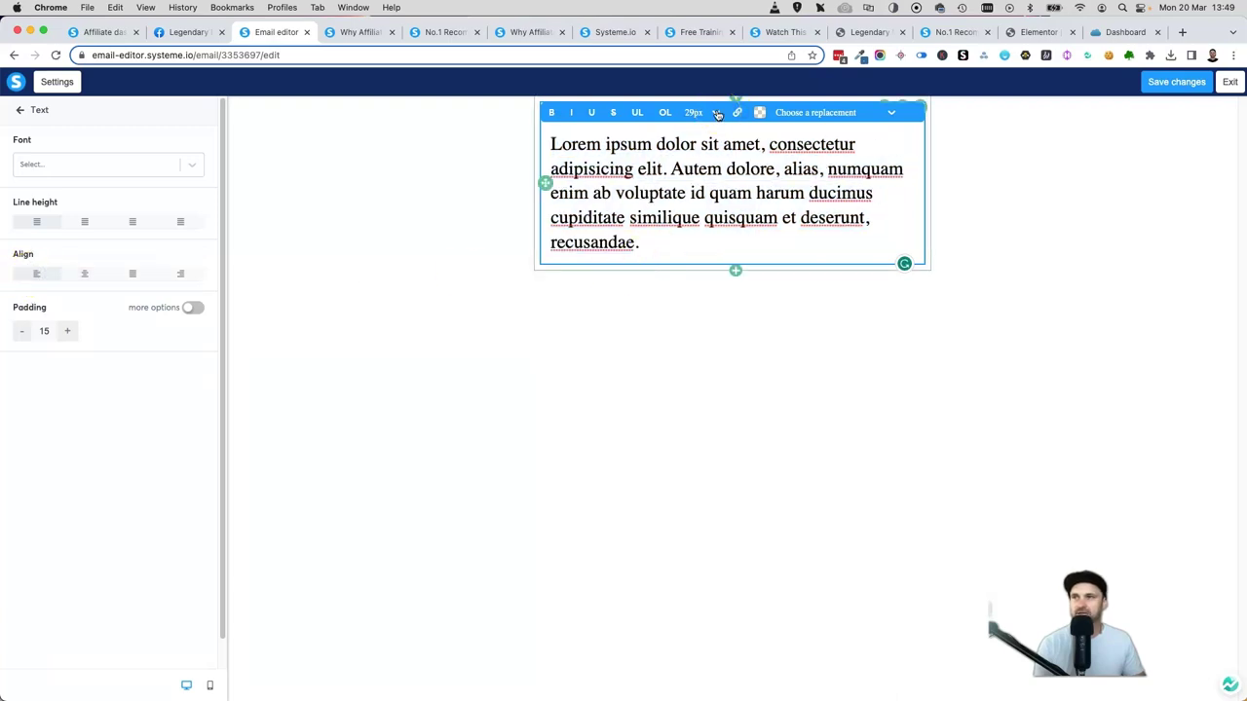
{"action": "left_click", "coordinate": [717, 114]}
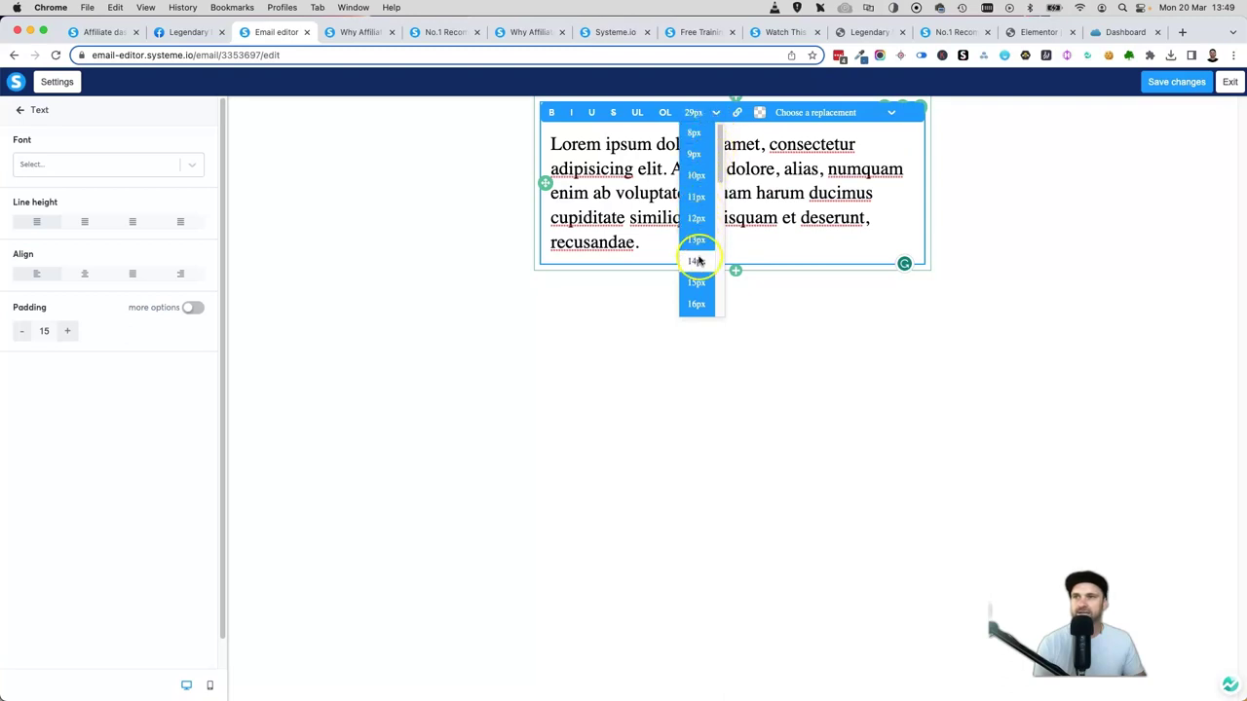
{"action": "left_click", "coordinate": [696, 302]}
{"action": "left_click", "coordinate": [670, 170]}
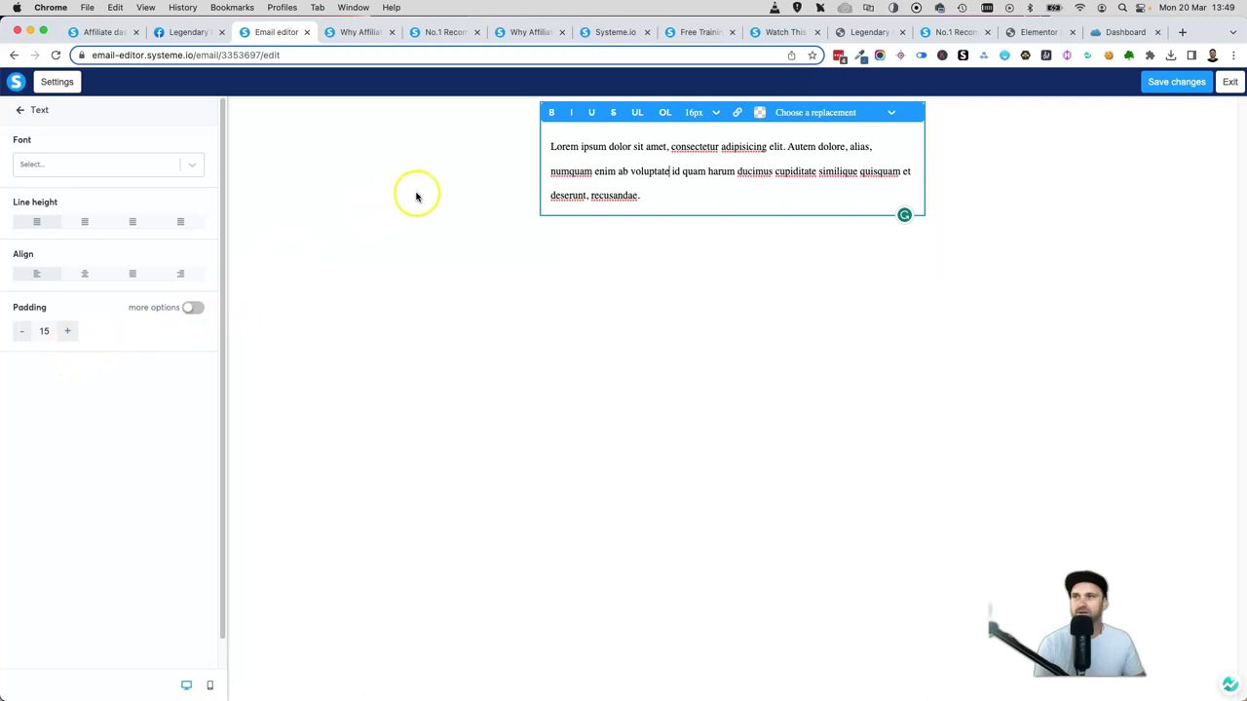
{"action": "left_click", "coordinate": [87, 222]}
{"action": "left_click", "coordinate": [115, 222]}
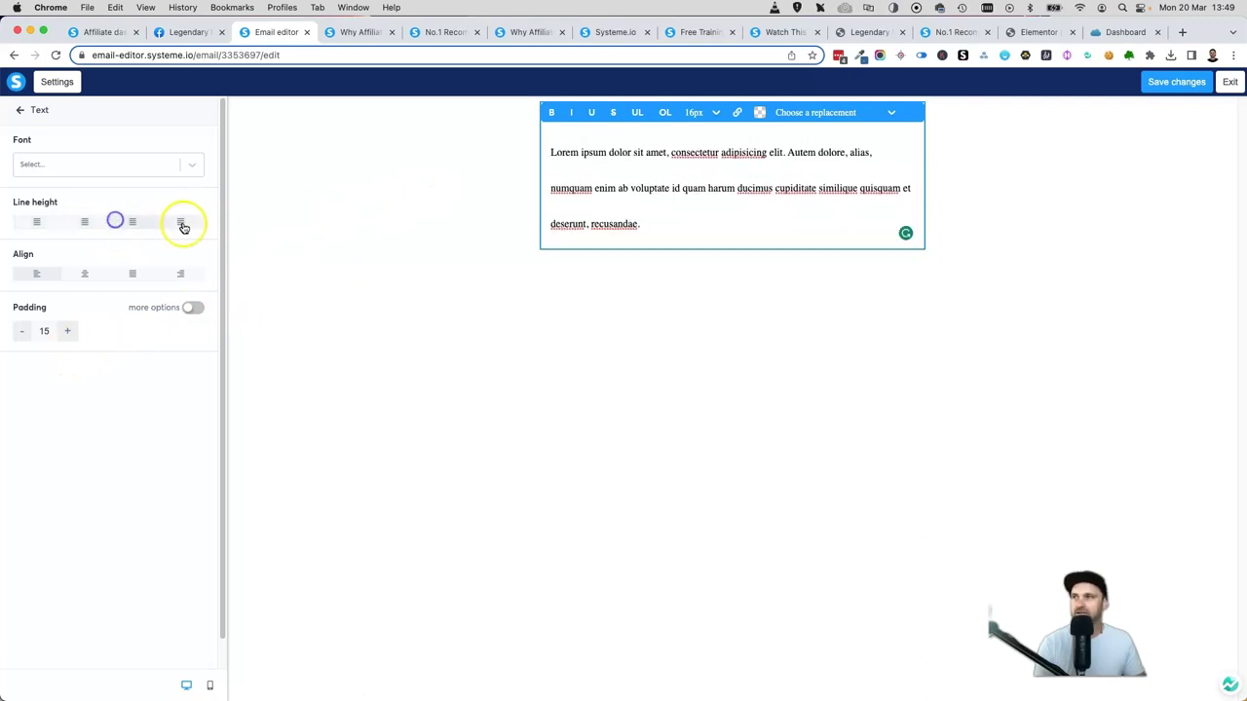
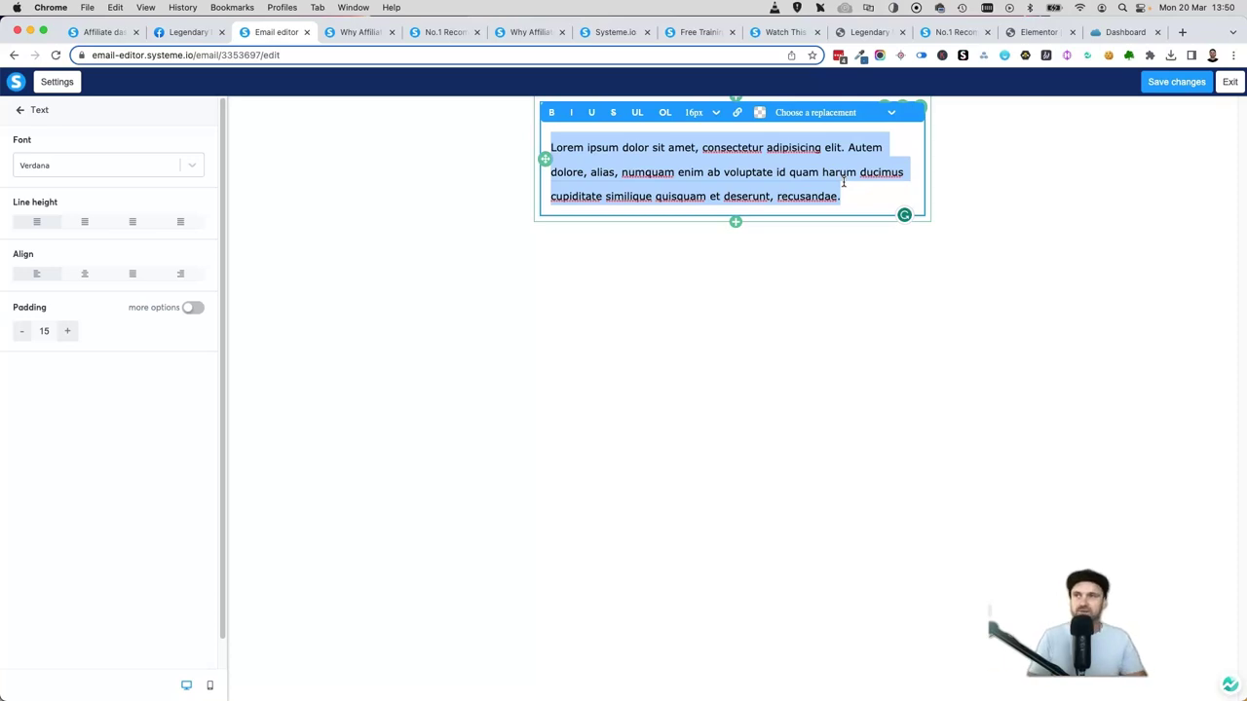
Replace the placeholder text with the greeting "Hey {first_name}," using the First name replacement
{"action": "type", "text": "Hey"}
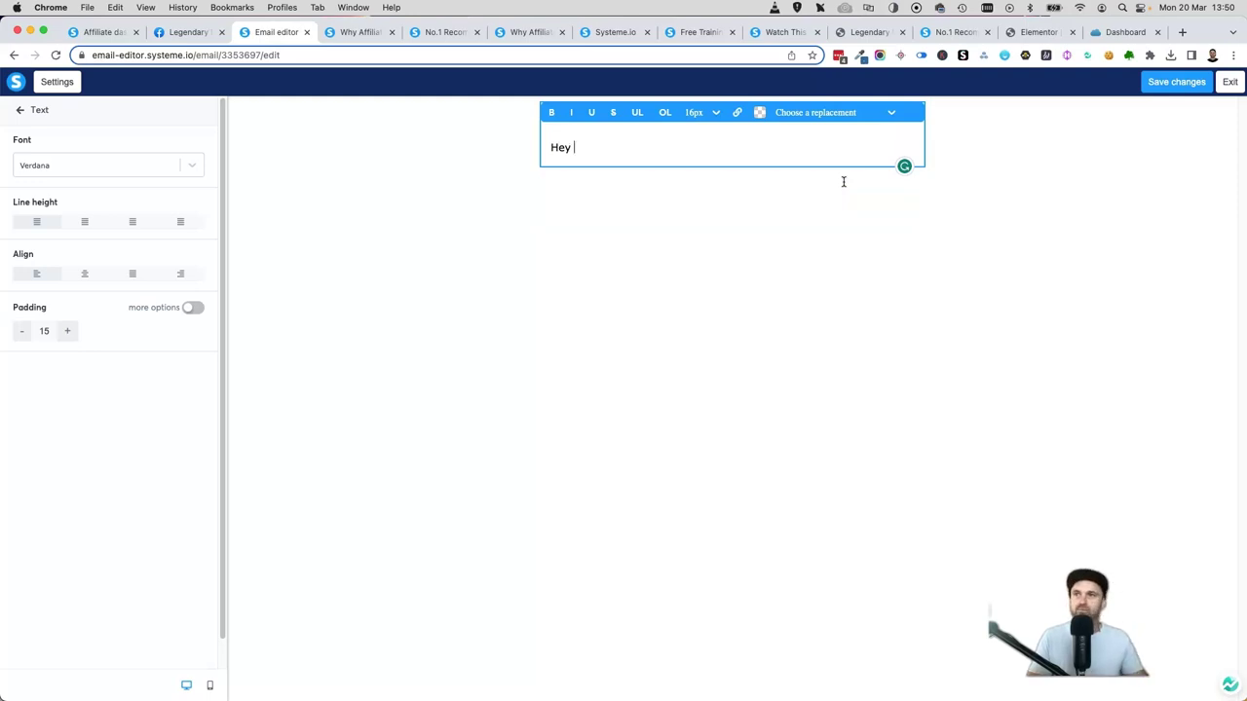
{"action": "left_click", "coordinate": [853, 113]}
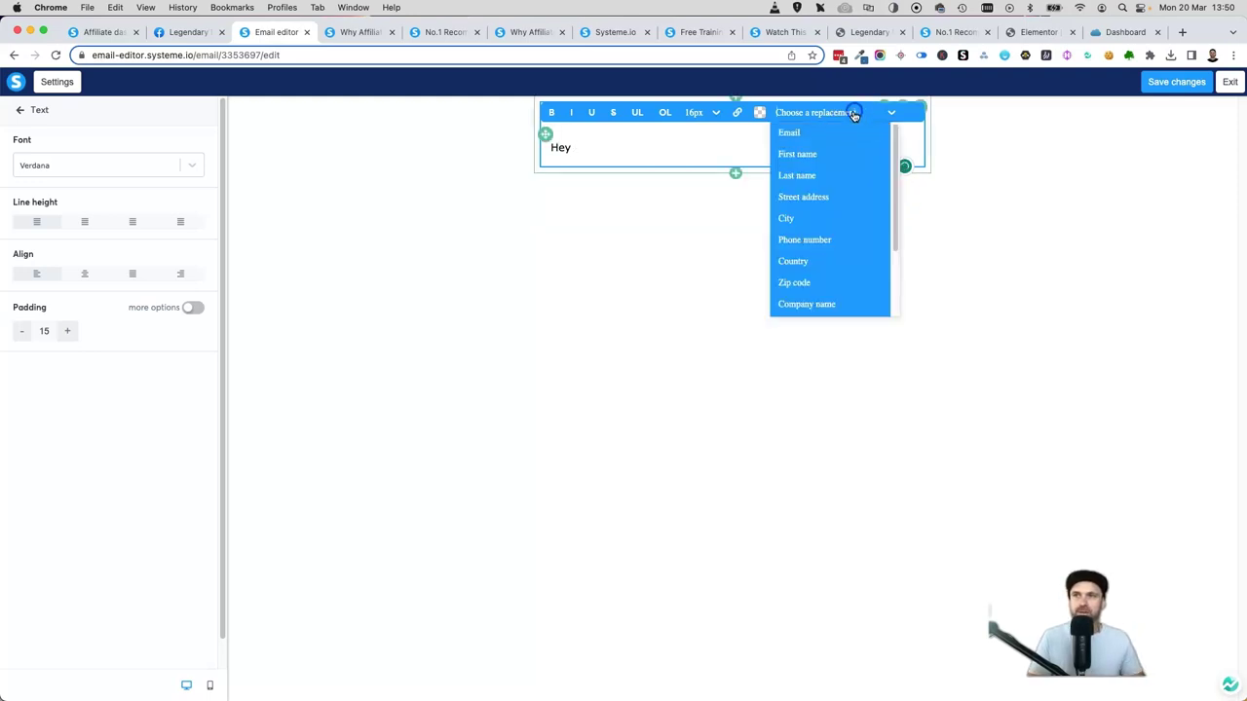
{"action": "left_click", "coordinate": [807, 153]}
{"action": "left_click", "coordinate": [676, 151]}
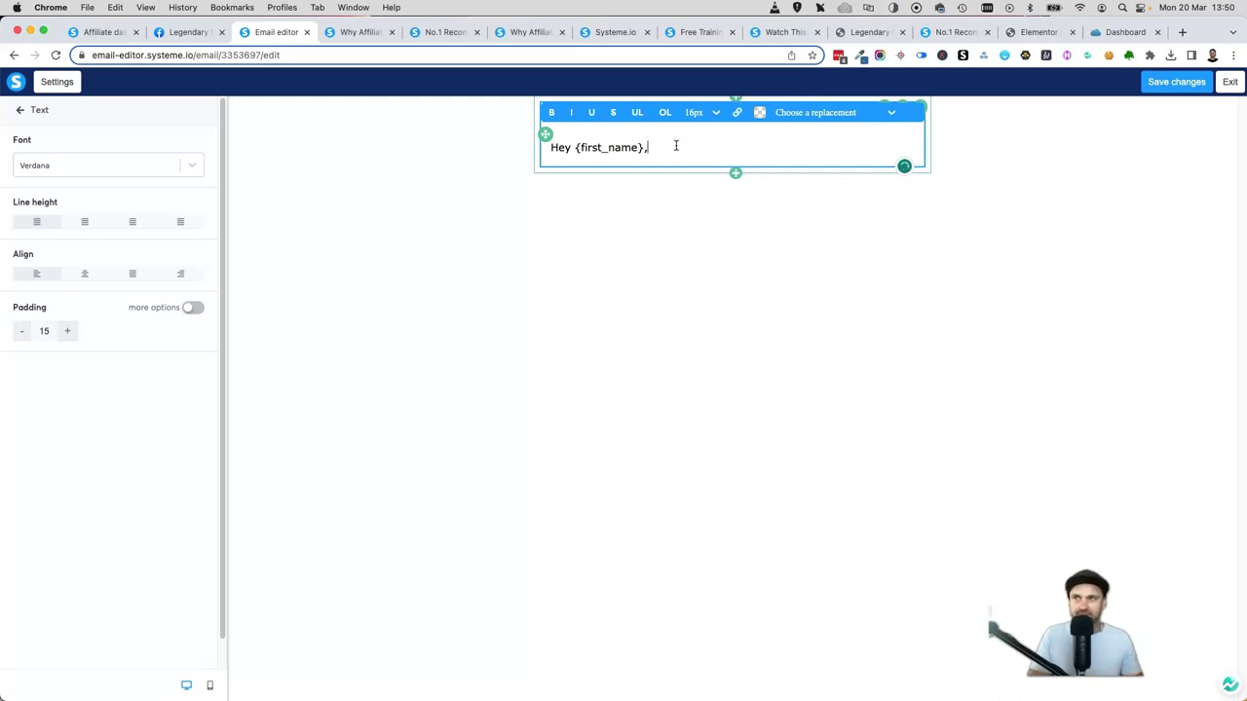
Below the greeting, write "It's exciting that you're wanting to learn more about my favourite income method for"
{"action": "key", "text": "Return"}
{"action": "type", "text": "H"}
{"action": "key", "text": "BackSpace"}
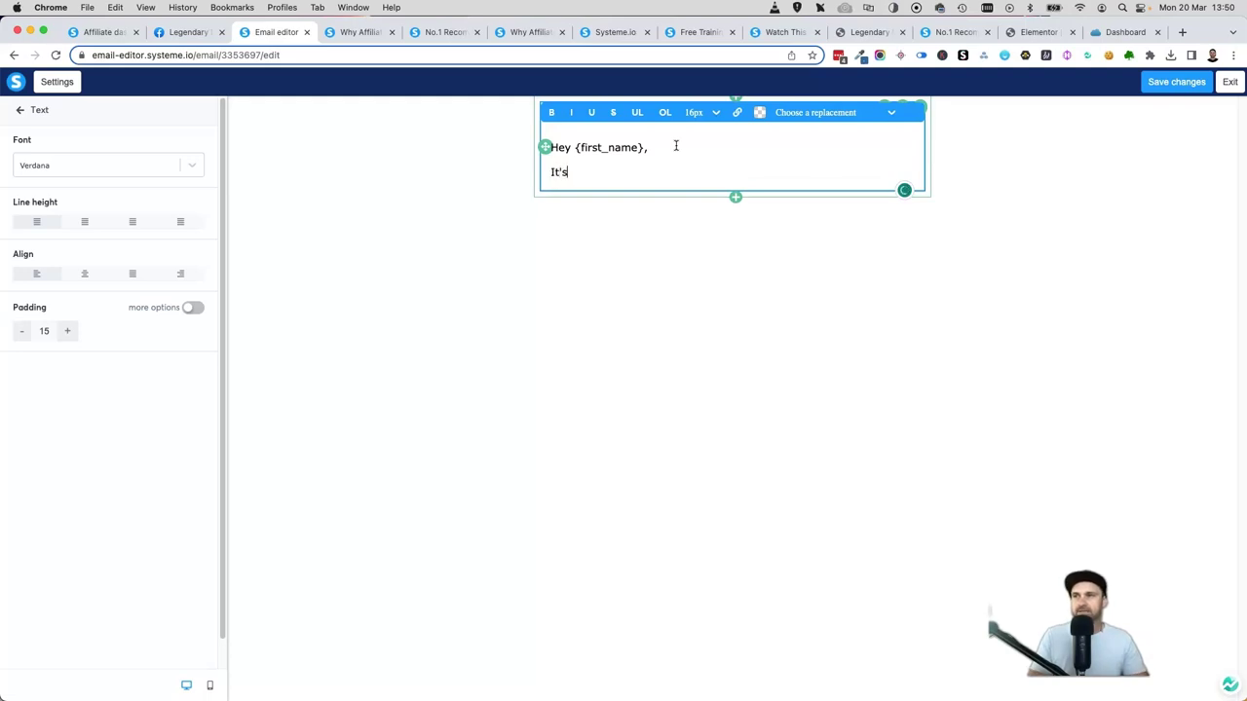
{"action": "type", "text": "It's exciting that you "}
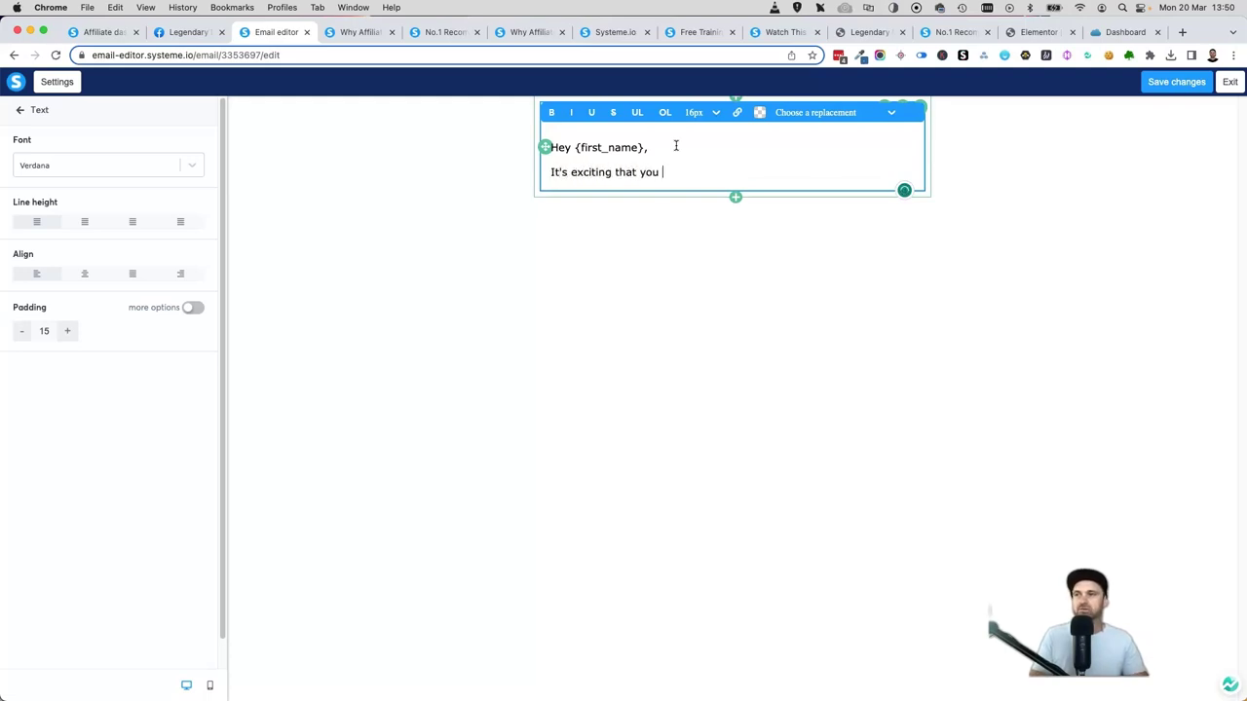
{"action": "type", "text": "'re wenti"}
{"action": "key", "text": "BackSpace"}
{"action": "key", "text": "BackSpace"}
{"action": "key", "text": "BackSpace"}
{"action": "key", "text": "BackSpace"}
{"action": "type", "text": "anting to learn more about"}
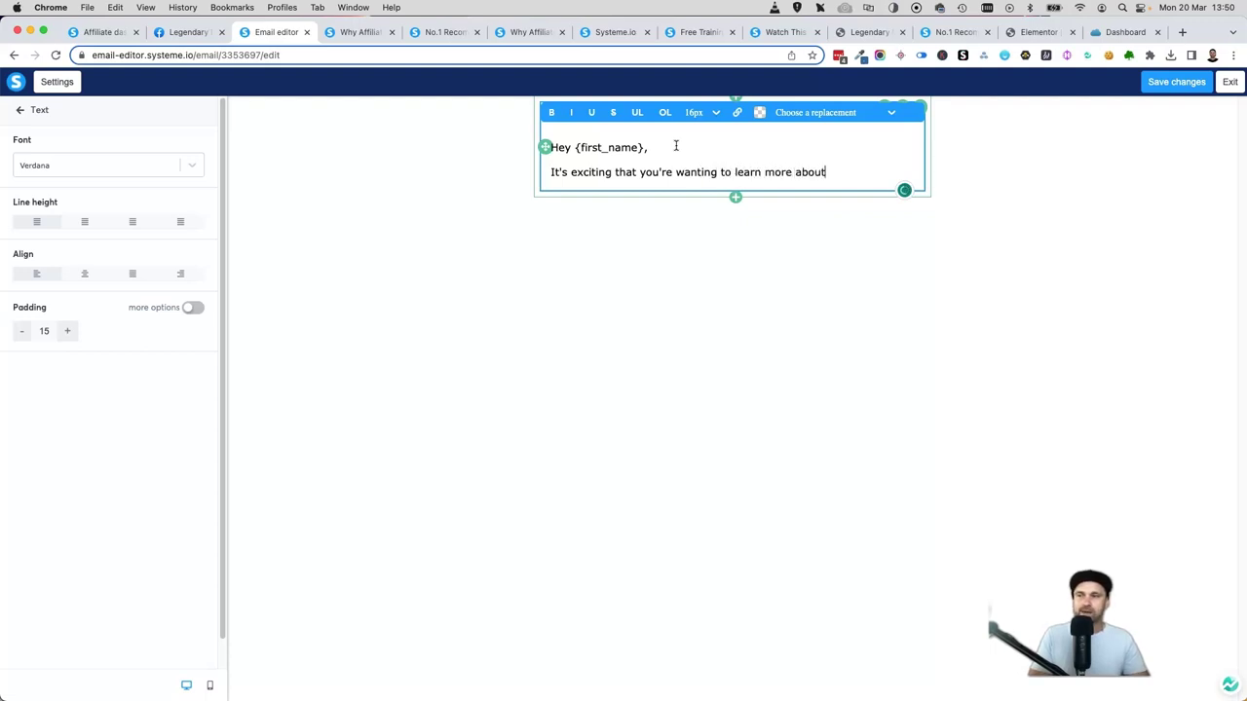
{"action": "type", "text": " my favourite income method for 0"}
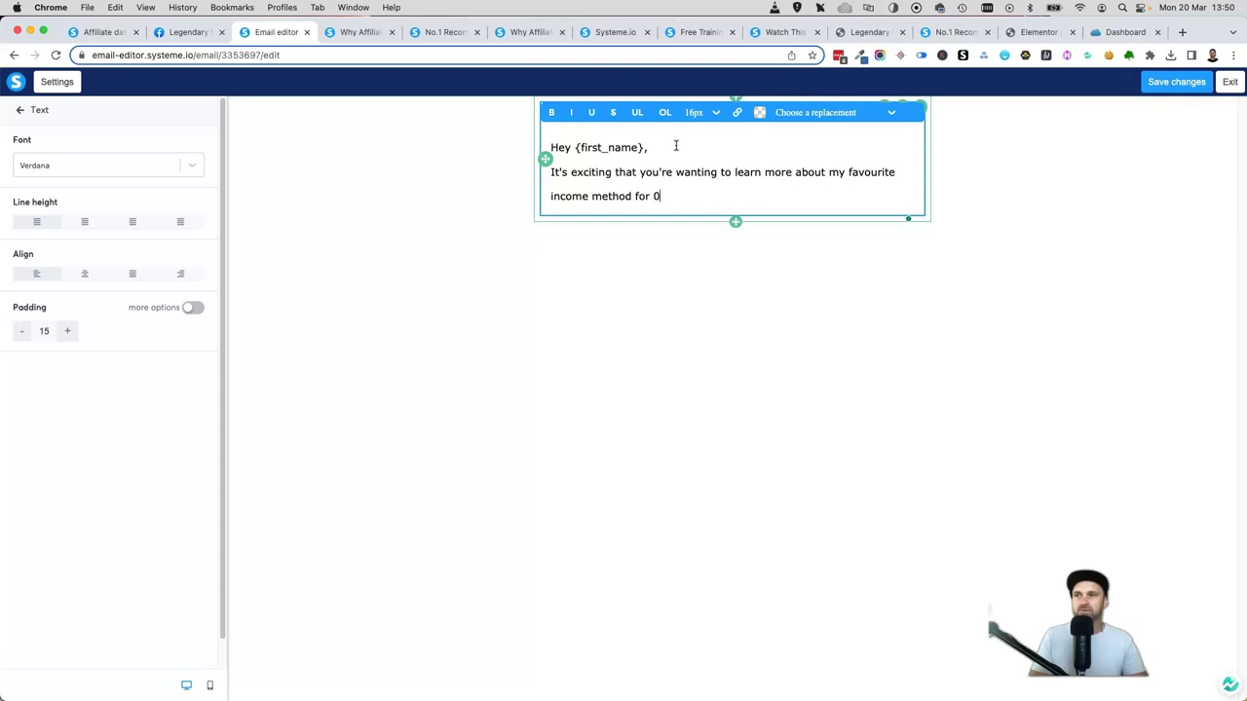
Complete the opening sentence with "2023, in fact it's one that I see a lot of new people trying out and getting massive success with."
{"action": "key", "text": "BackSpace"}
{"action": "type", "text": "20"}
{"action": "type", "text": "23, in aact it's one that I see a lot of new people try "}
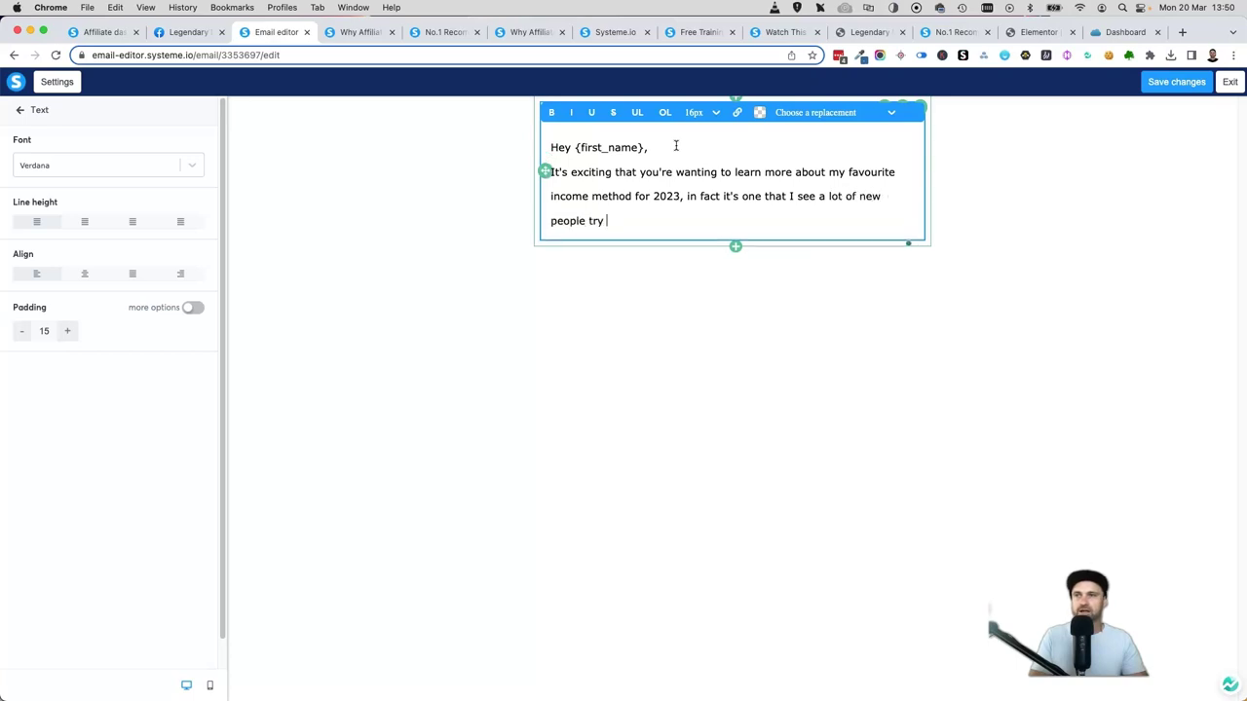
{"action": "type", "text": "ing out and gettin"}
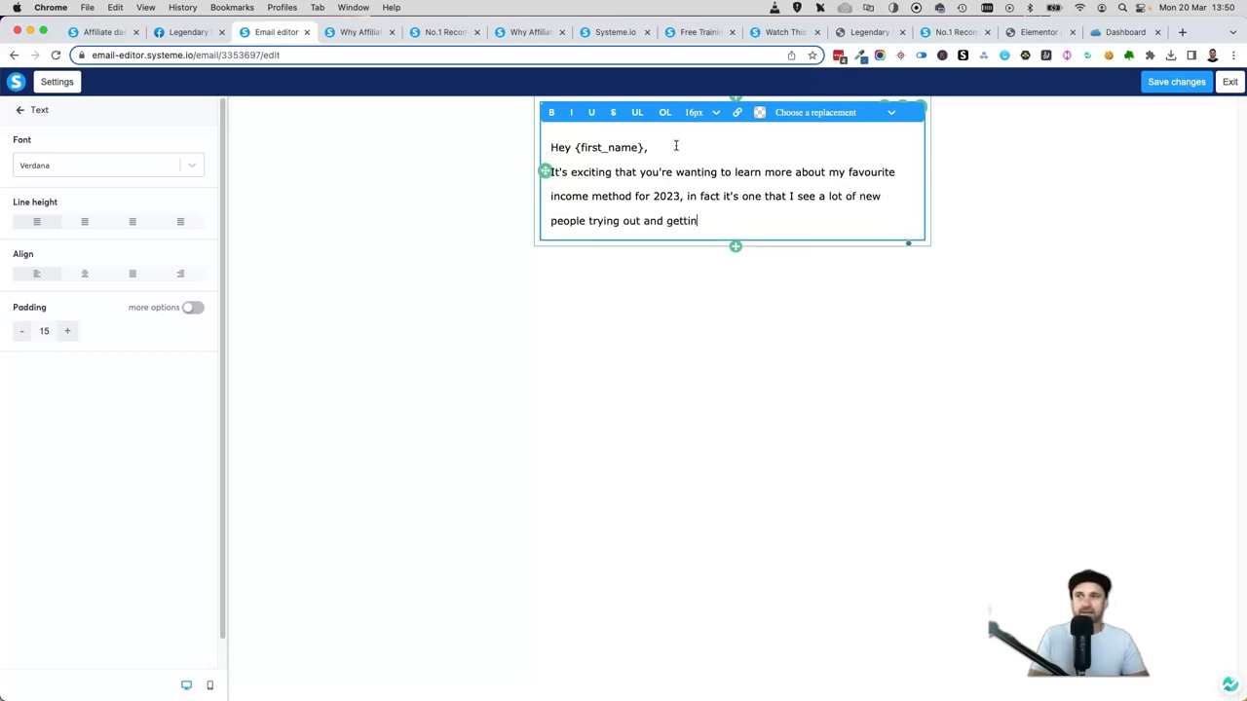
{"action": "type", "text": "g massive success "}
{"action": "type", "text": "ith"}
{"action": "key", "text": "BackSpace"}
{"action": "key", "text": "BackSpace"}
{"action": "key", "text": "BackSpace"}
{"action": "type", "text": "with."}
Add the paragraph "Did you check out the additional video I shot? If not, go and have a quick watch now, it'll explain everything you need to know."
{"action": "key", "text": "Return"}
{"action": "type", "text": "Did"}
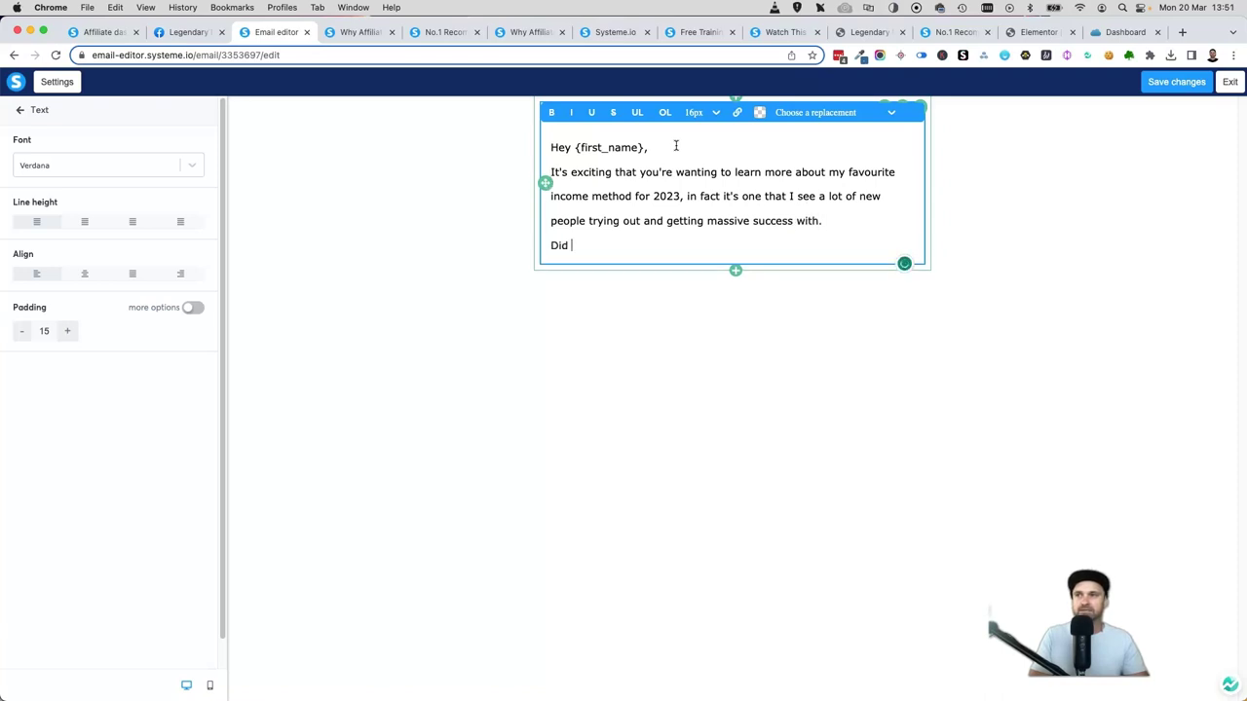
{"action": "key", "text": "BackSpace"}
{"action": "key", "text": "Return"}
{"action": "type", "text": "Did you "}
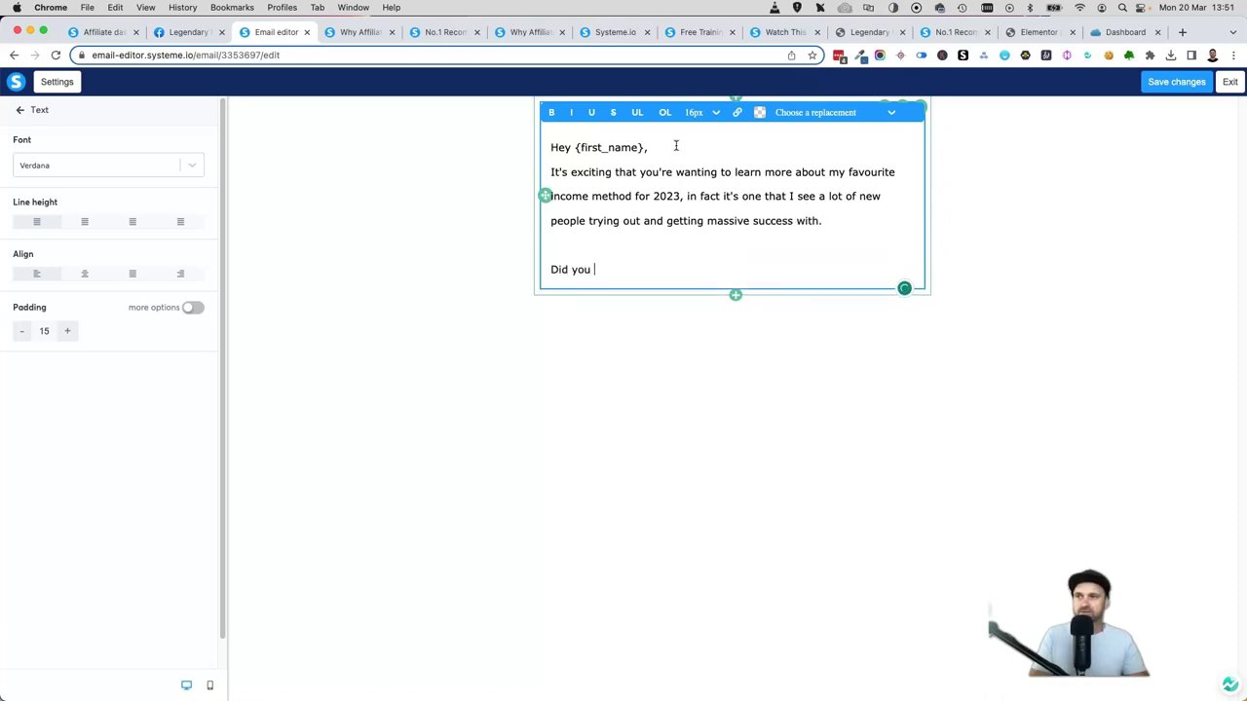
{"action": "type", "text": "check out the additional video I sh"}
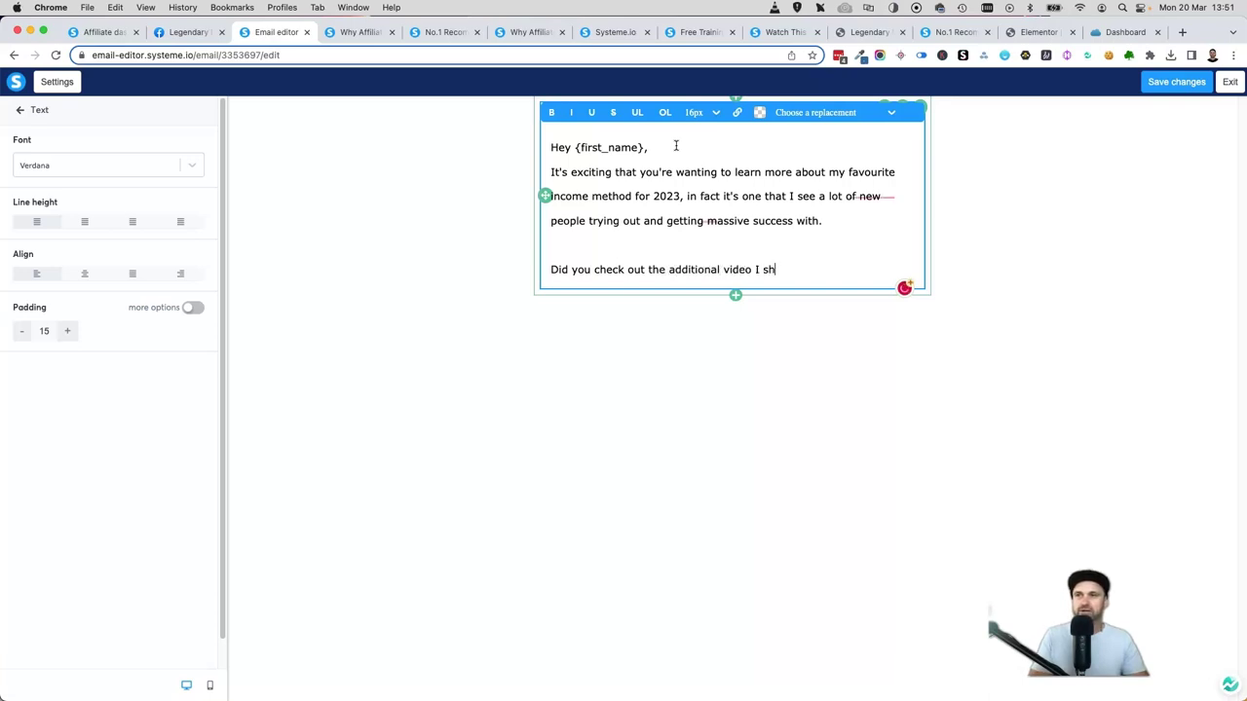
{"action": "type", "text": "ot? If not, come and"}
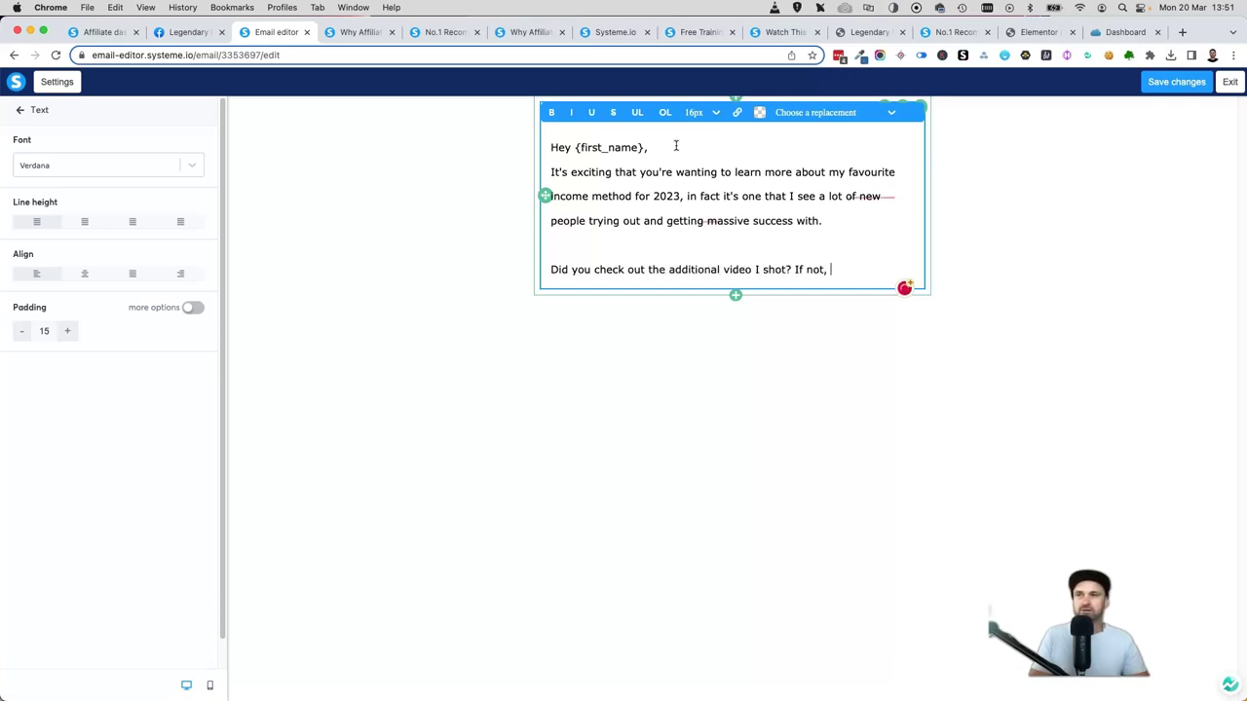
{"action": "key", "text": "BackSpace"}
{"action": "key", "text": "BackSpace"}
{"action": "key", "text": "BackSpace"}
{"action": "key", "text": "BackSpace"}
{"action": "key", "text": "BackSpace"}
{"action": "key", "text": "BackSpace"}
{"action": "key", "text": "BackSpace"}
{"action": "key", "text": "BackSpace"}
{"action": "type", "text": "go and have a quick qatch now, it'll explain everything you ne"}
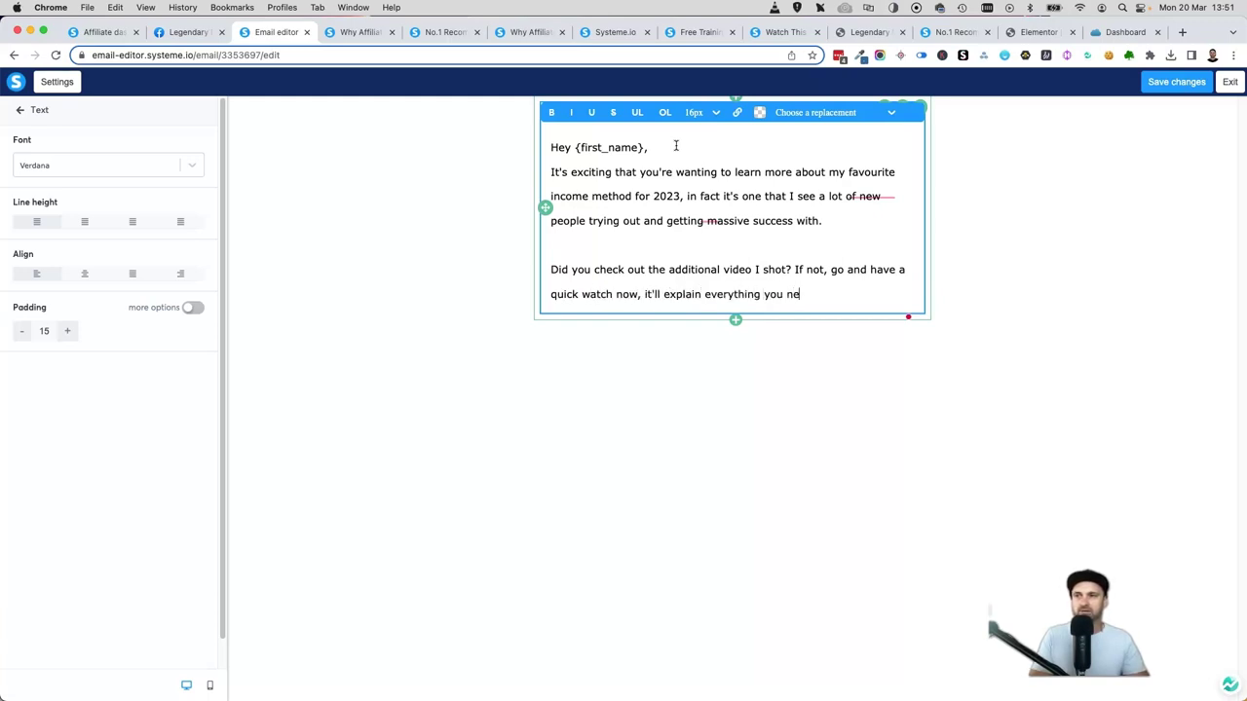
{"action": "type", "text": "ed to know."}
Add the closing paragraph "Excited to see what you think, let me know if you have any questions."
{"action": "key", "text": "Return"}
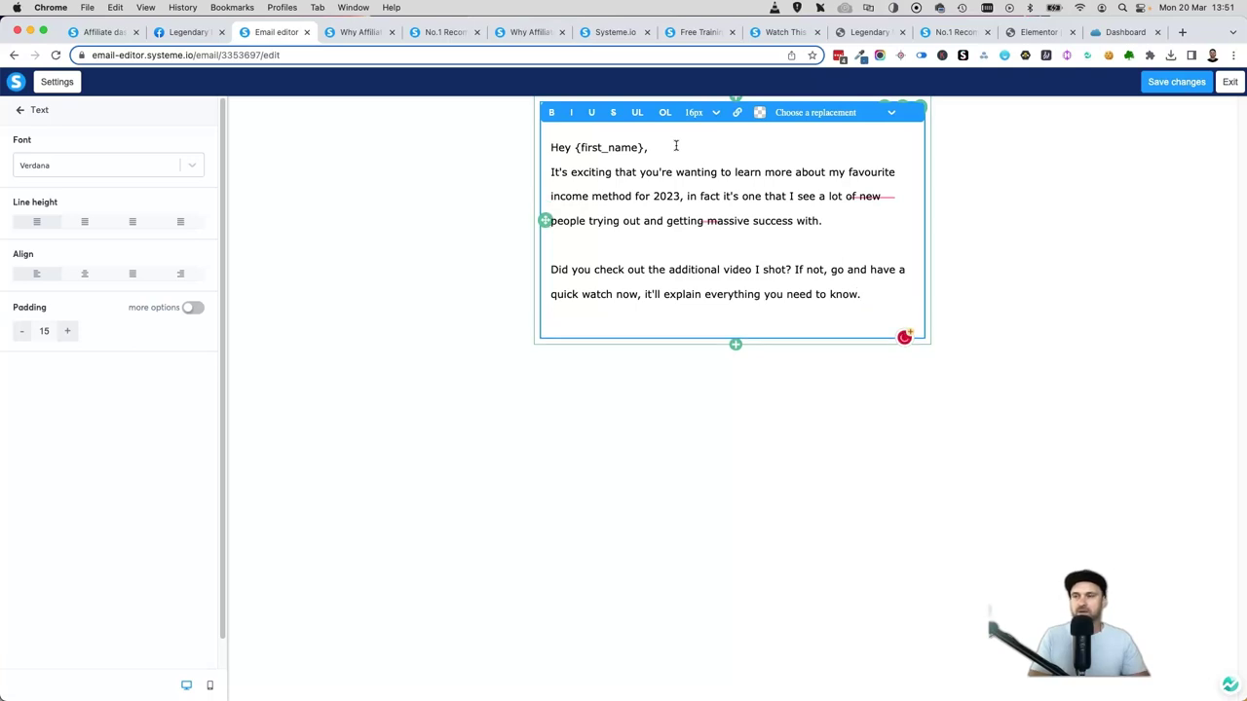
{"action": "key", "text": "Return"}
{"action": "type", "text": "T"}
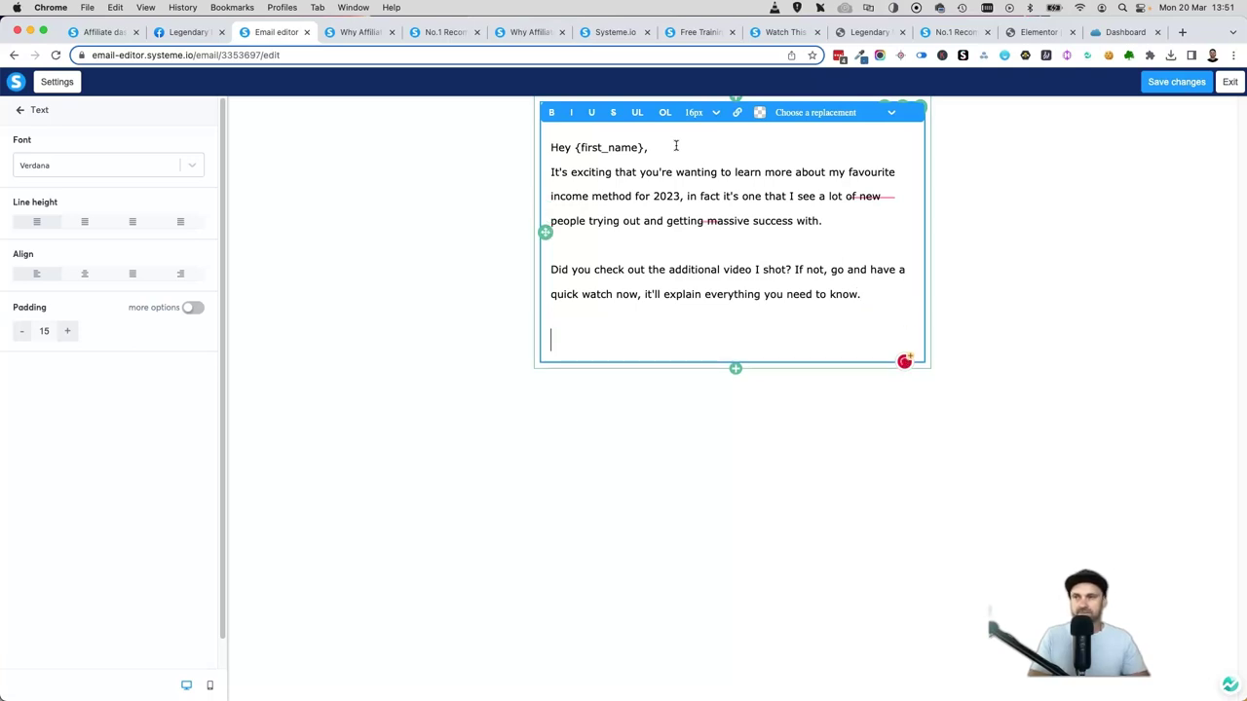
{"action": "type", "text": "xcited to see what youthink"}
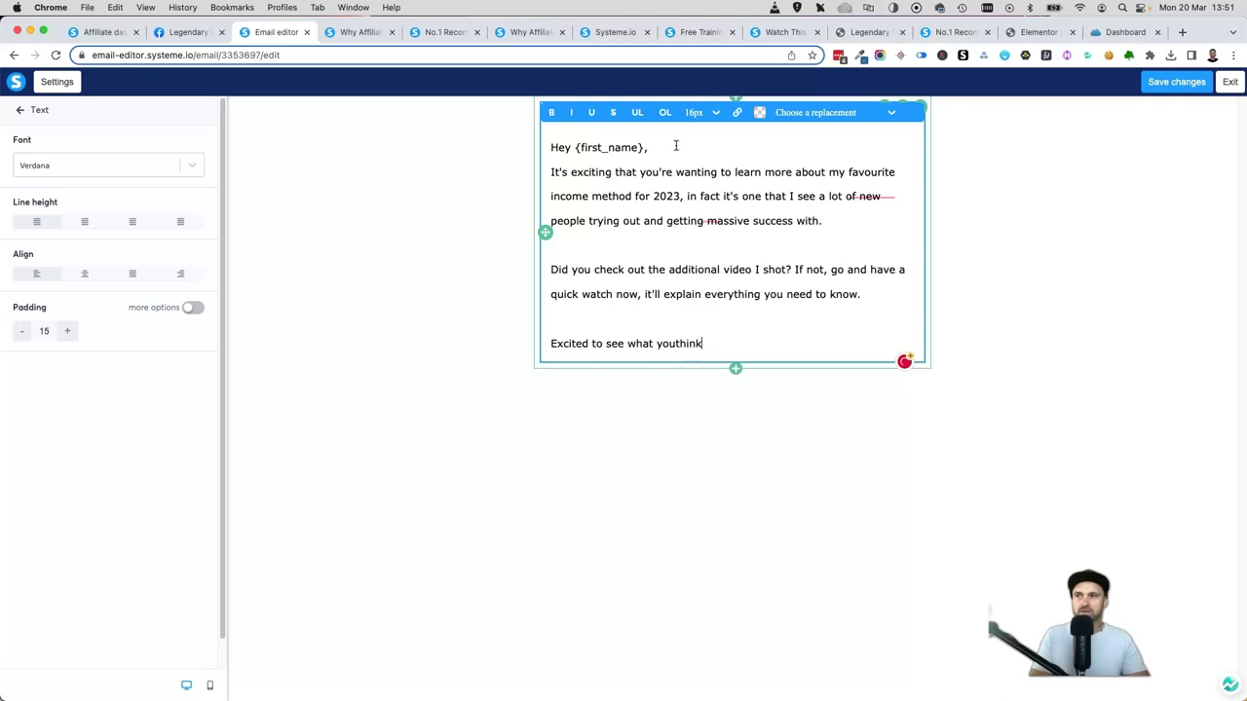
{"action": "key", "text": "BackSpace"}
{"action": "type", "text": "think, let me know if you have any questions."}
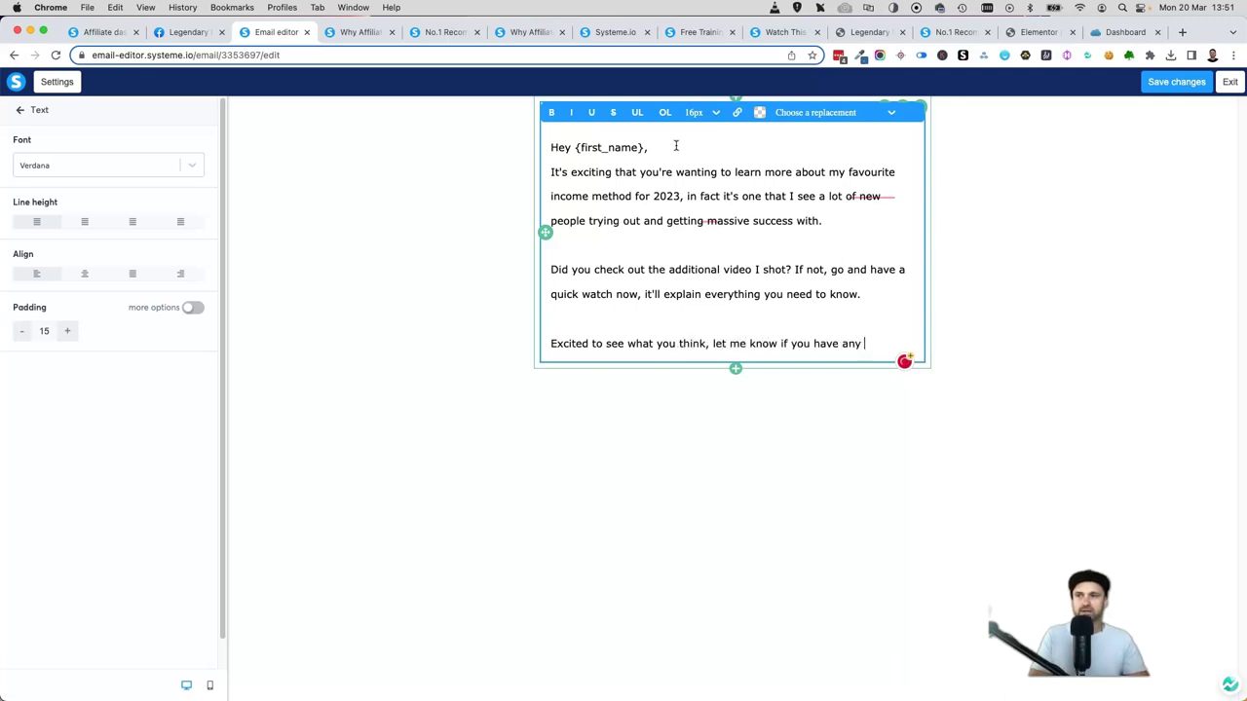
Sign off the email with the sender's first name, separated from the closing paragraph by a blank line
{"action": "key", "text": "Return"}
{"action": "type", "text": "P"}
{"action": "key", "text": "BackSpace"}
{"action": "key", "text": "Return"}
{"action": "type", "text": "Phil"}
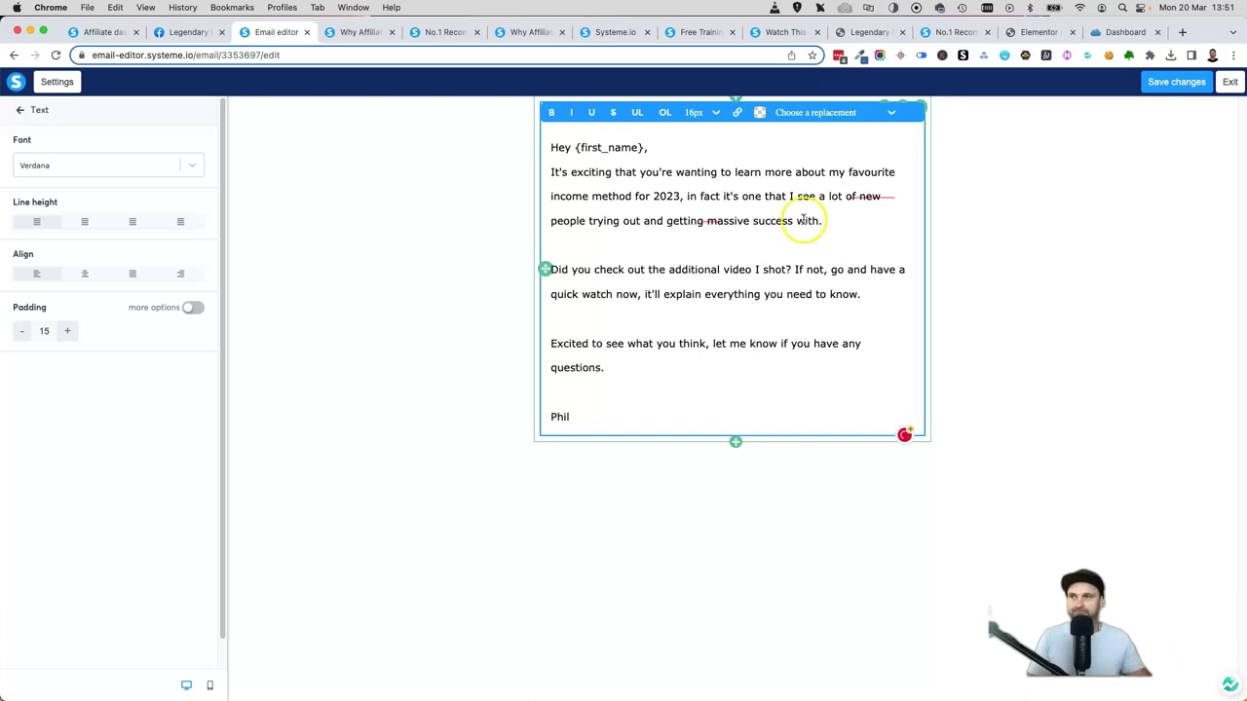
{"action": "left_click", "coordinate": [405, 258]}
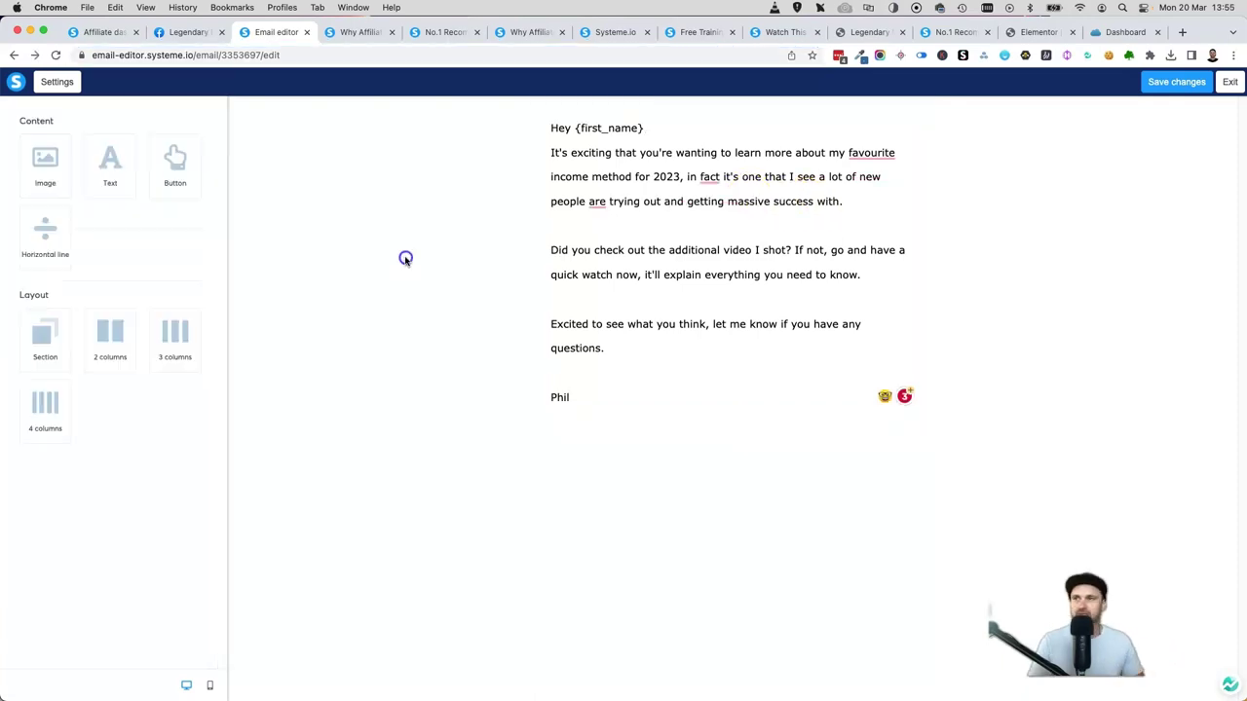
Copy the address of the free training page from its open preview without the preview parameter, and return to the email editor
{"action": "triple_click", "coordinate": [595, 243]}
{"action": "left_click", "coordinate": [459, 204]}
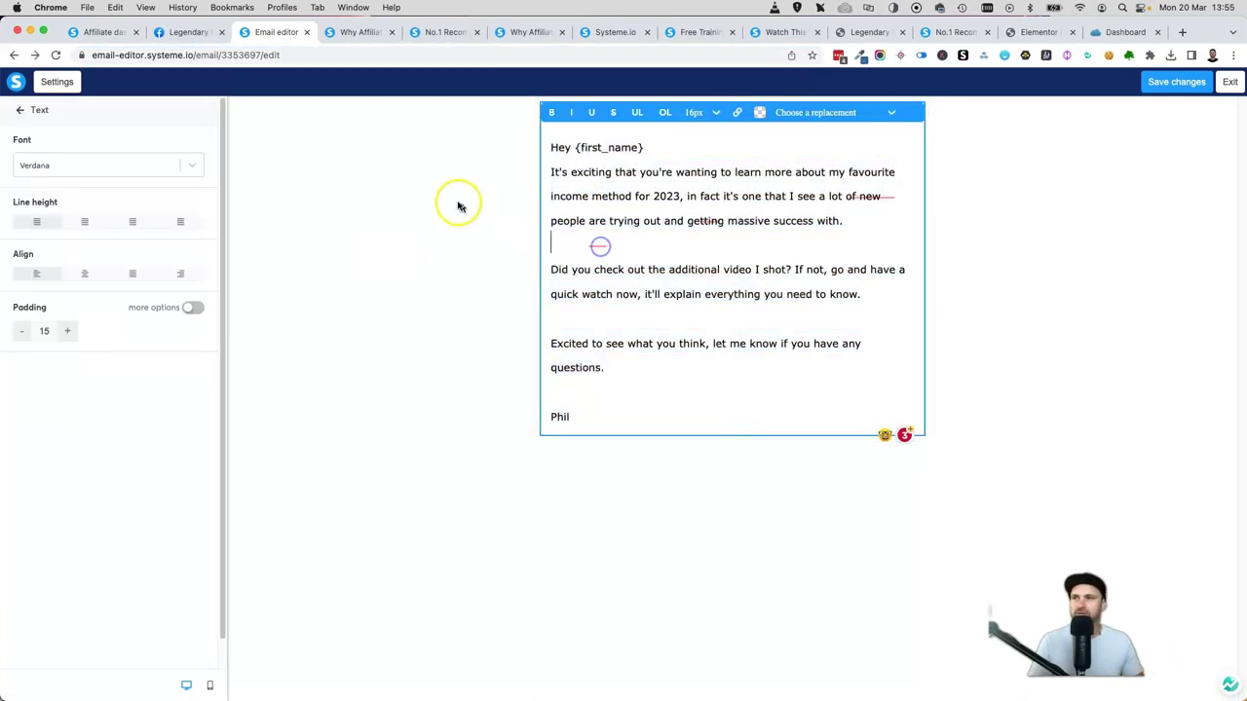
{"action": "left_click", "coordinate": [413, 150]}
{"action": "left_click", "coordinate": [339, 32]}
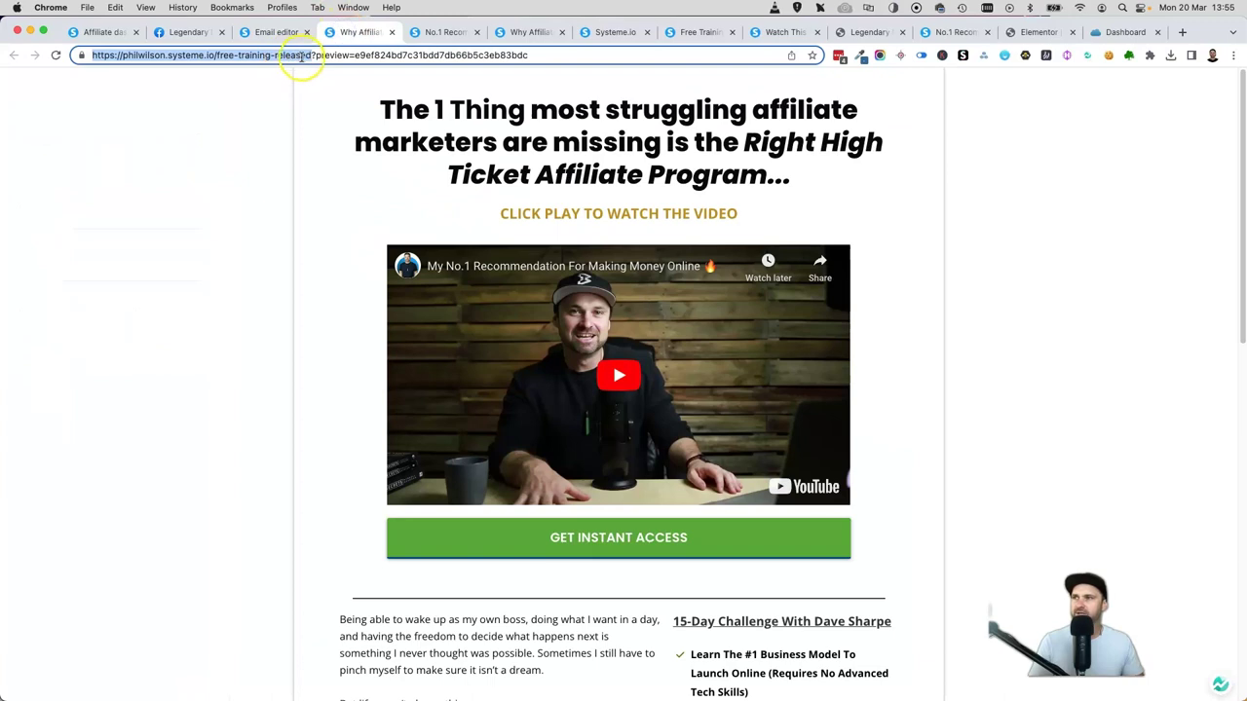
{"action": "left_click", "coordinate": [309, 55]}
{"action": "left_click_drag", "start_coordinate": [309, 55], "coordinate": [82, 56]}
{"action": "left_click", "coordinate": [259, 32]}
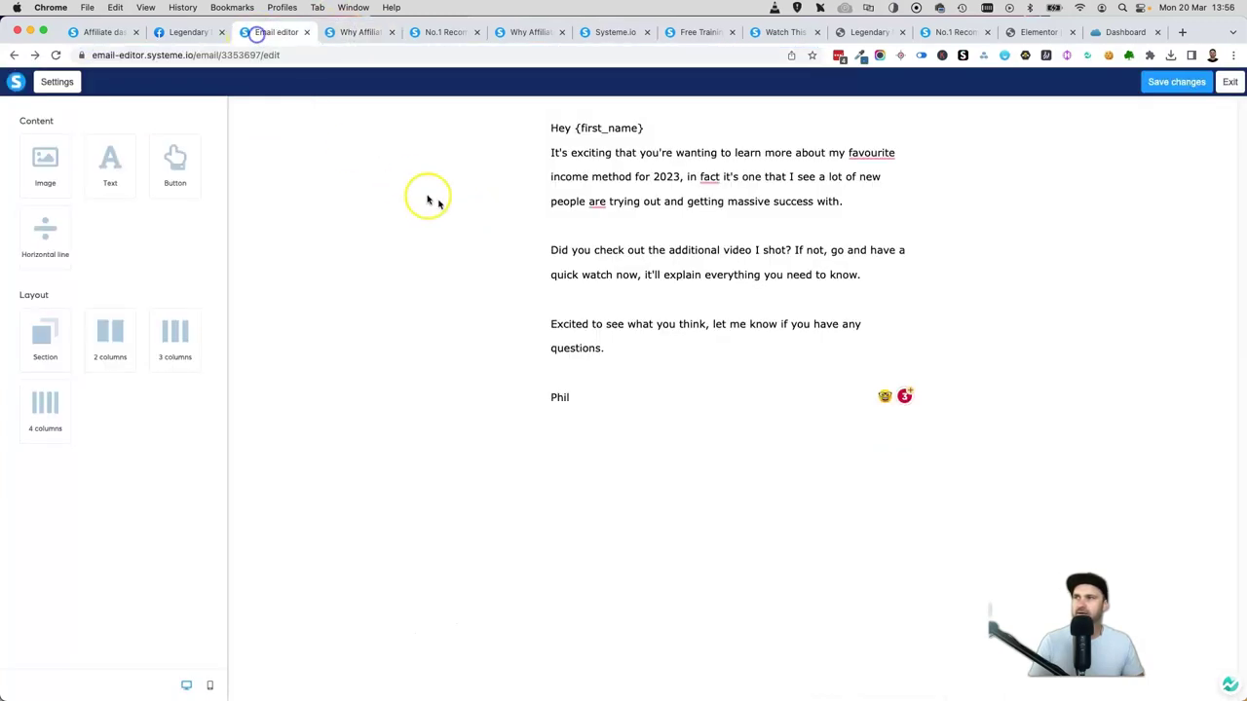
Link the phrase "have a quick watch now" in the second paragraph to the copied free training page address
{"action": "left_click", "coordinate": [629, 242]}
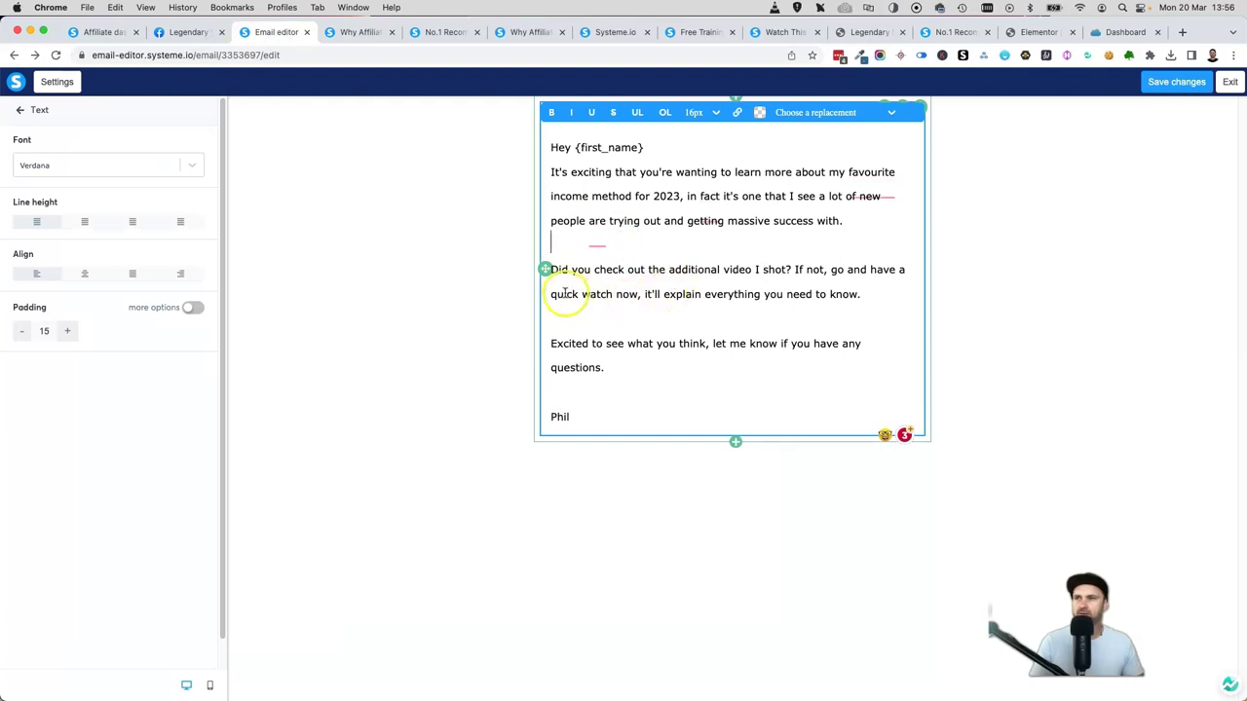
{"action": "left_click_drag", "start_coordinate": [870, 270], "coordinate": [638, 293]}
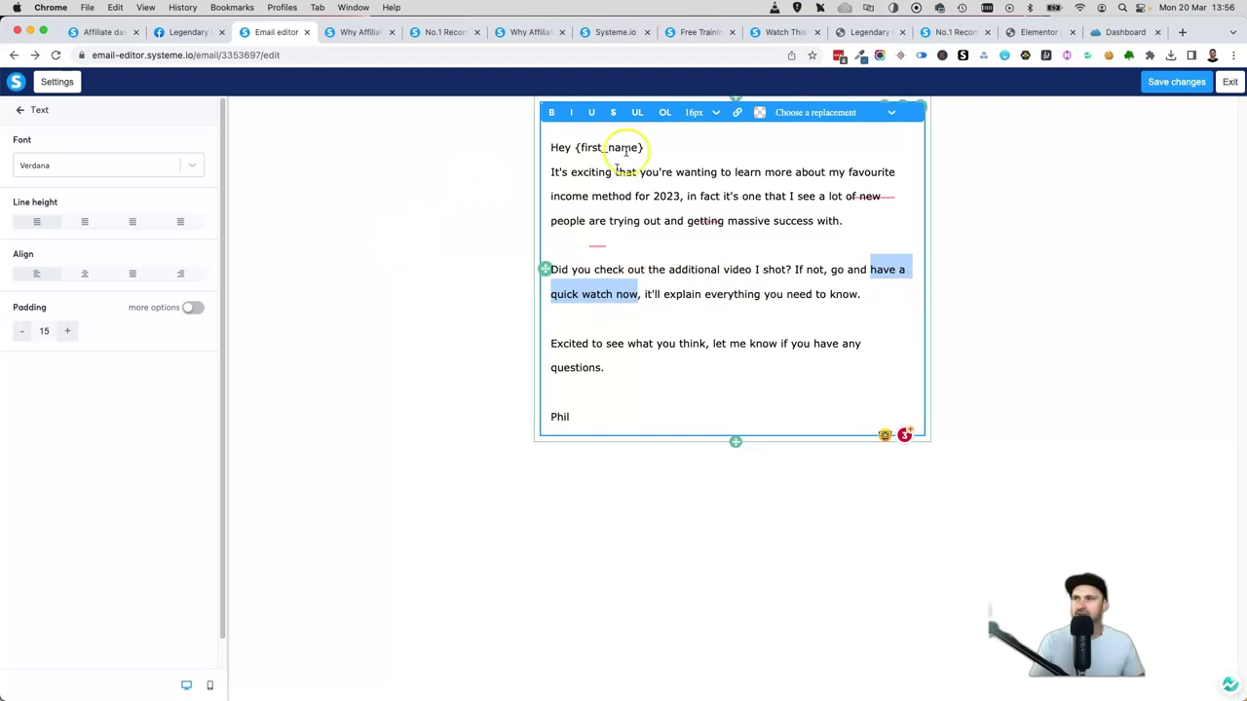
{"action": "left_click", "coordinate": [737, 112]}
{"action": "key", "text": "cmd+v"}
{"action": "left_click", "coordinate": [700, 112]}
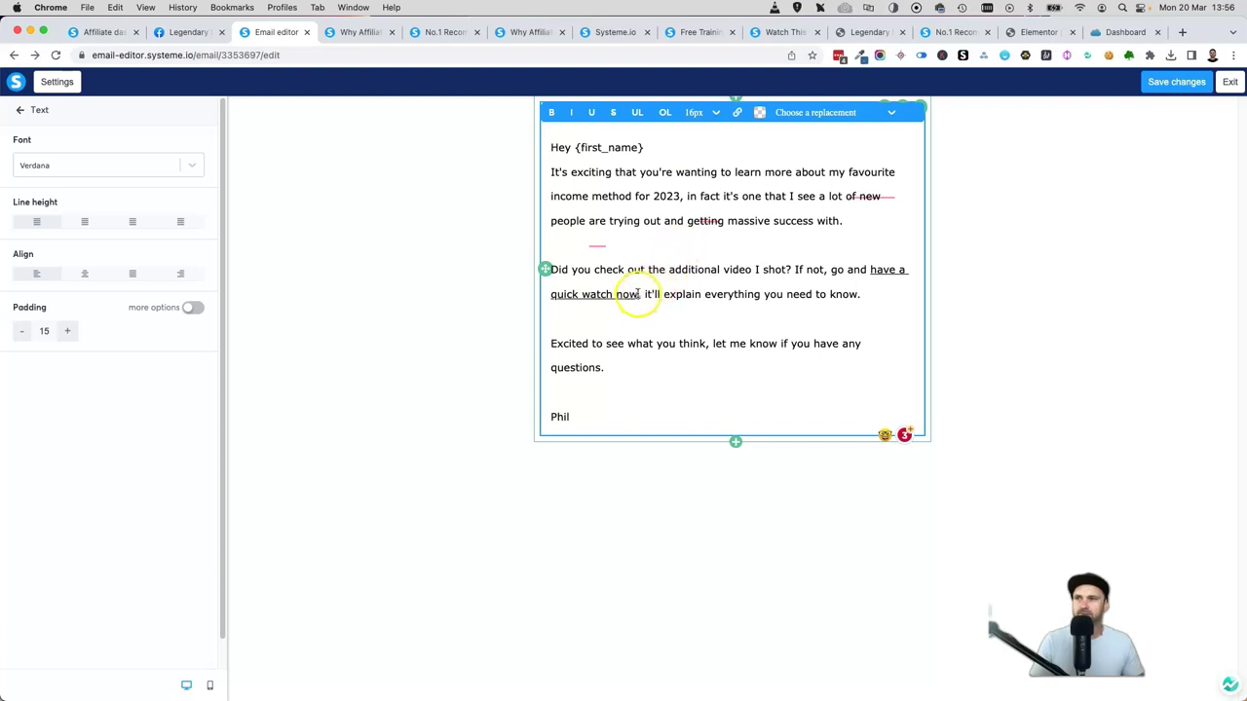
Colour the linked phrase "have a quick watch now" blue (4A90E2) in the email's second paragraph
{"action": "left_click", "coordinate": [870, 270]}
{"action": "left_click_drag", "start_coordinate": [870, 270], "coordinate": [638, 294]}
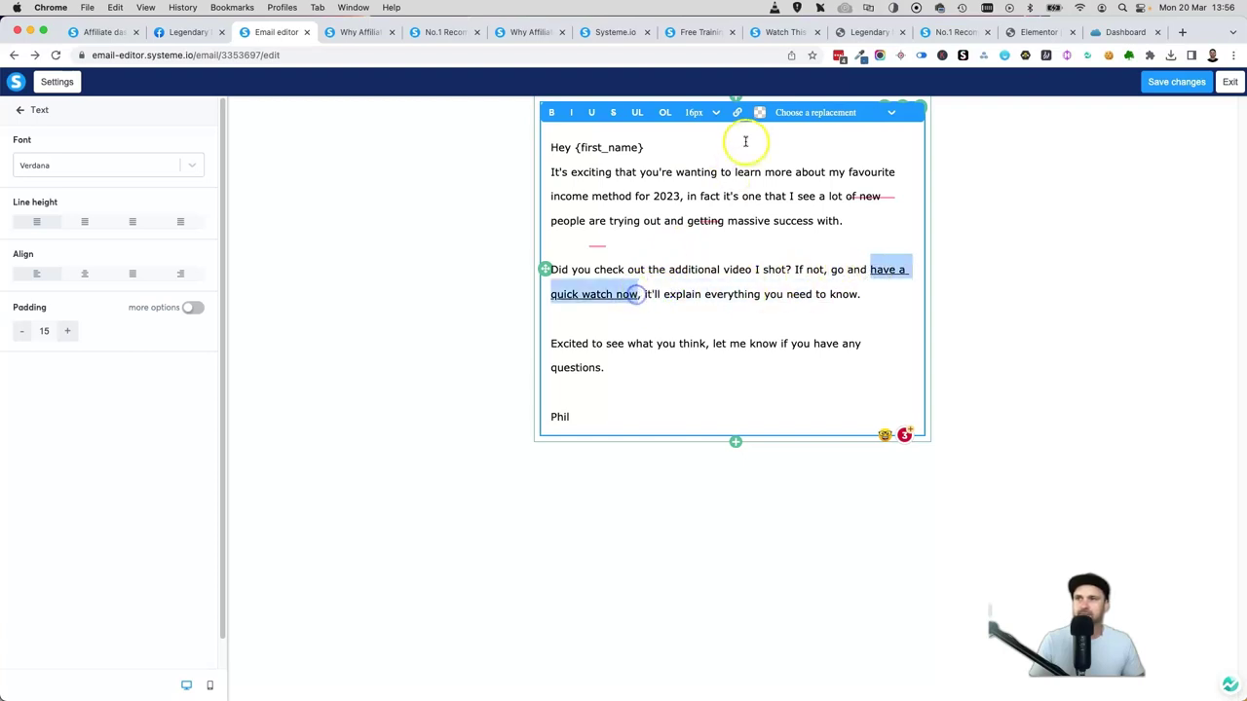
{"action": "left_click", "coordinate": [759, 112]}
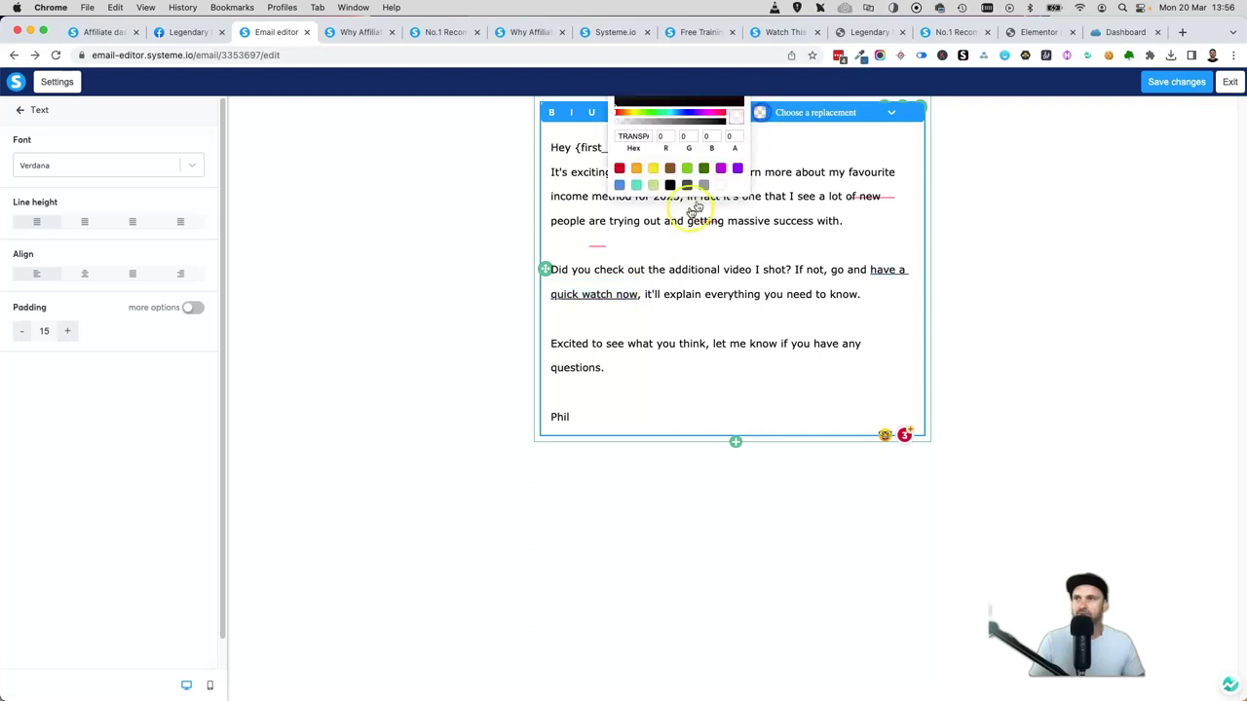
{"action": "left_click", "coordinate": [621, 186]}
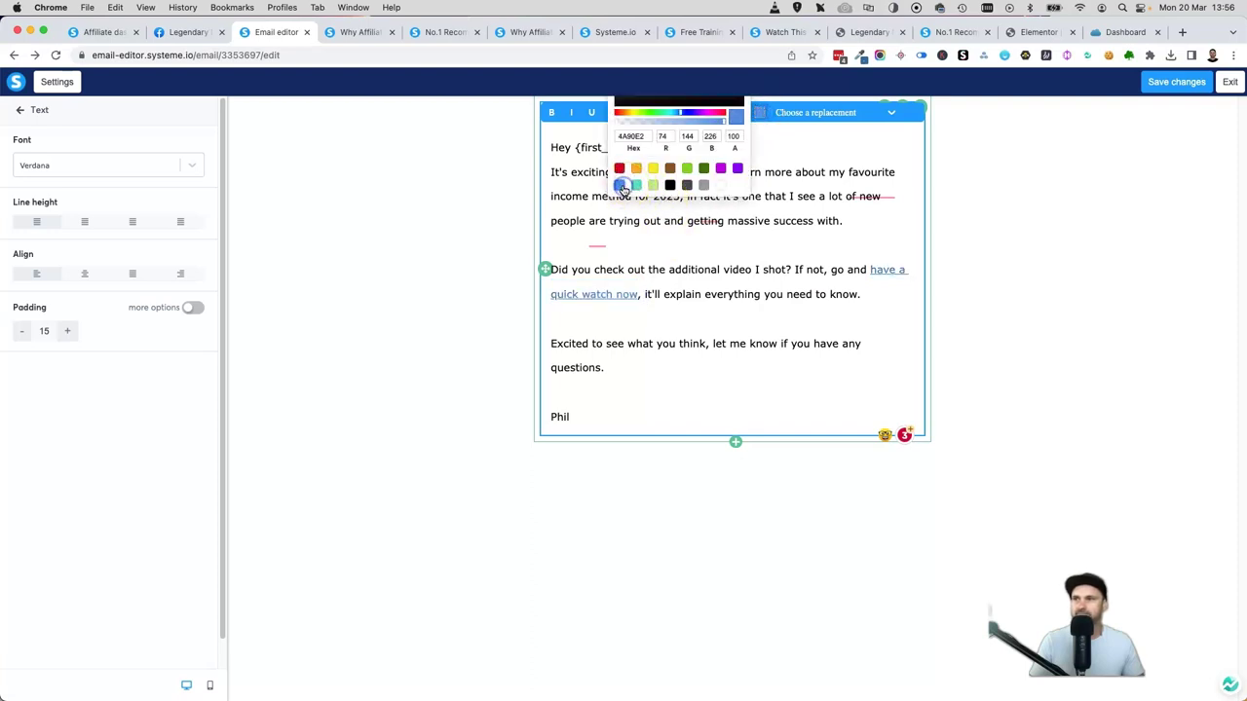
{"action": "left_click", "coordinate": [782, 344]}
{"action": "left_click", "coordinate": [1142, 308]}
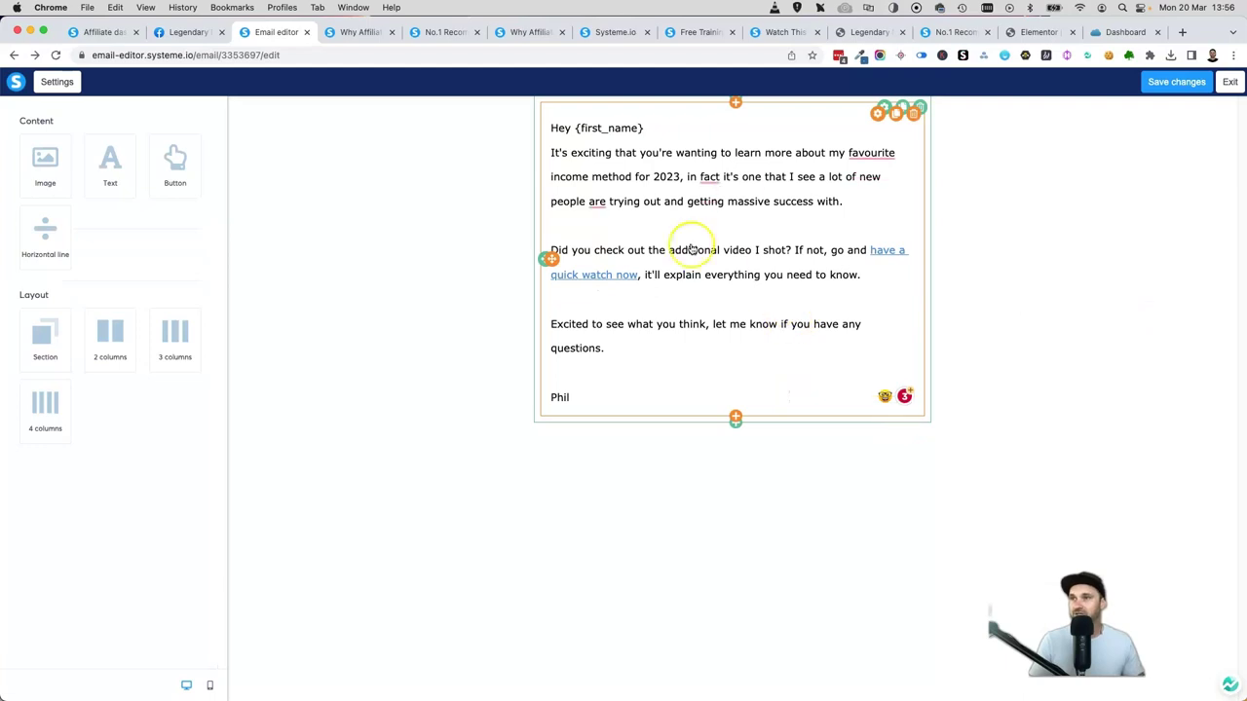
Accept the Grammarly corrections in the first paragraph: spell "favorite", add a comma after "in fact" and remove "are" before "trying"
{"action": "left_click", "coordinate": [853, 153]}
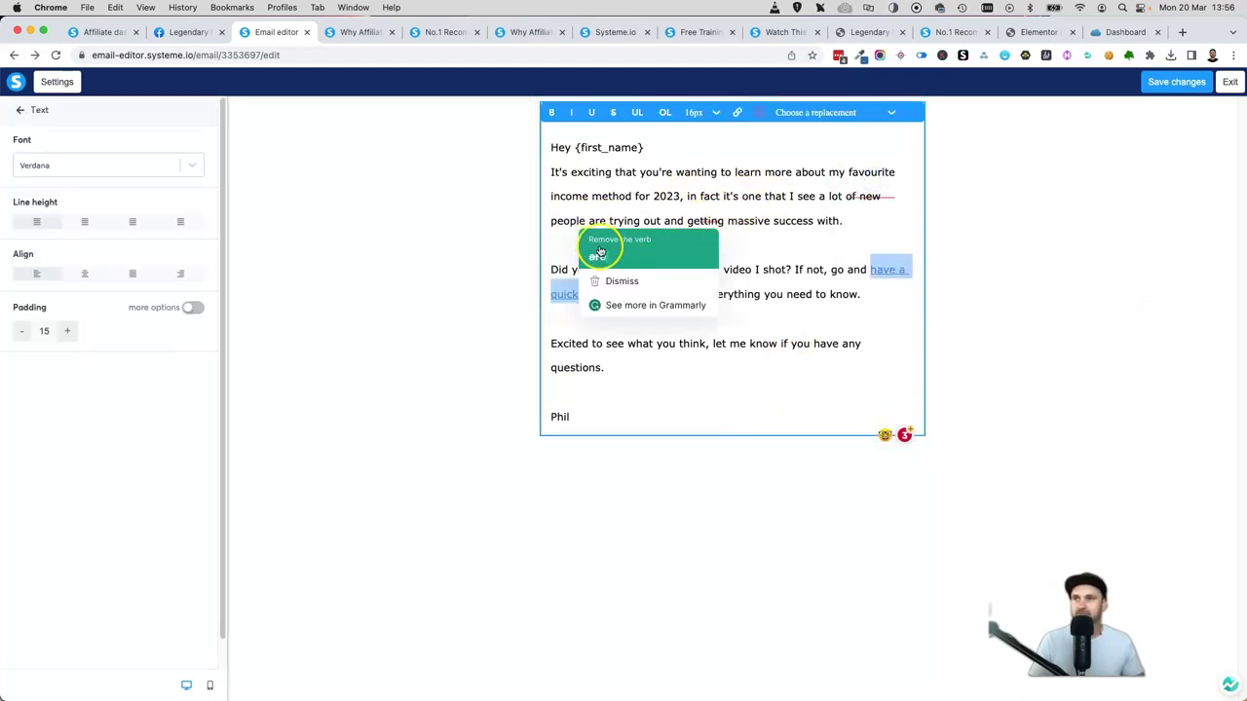
{"action": "left_click", "coordinate": [599, 251]}
{"action": "left_click", "coordinate": [712, 212]}
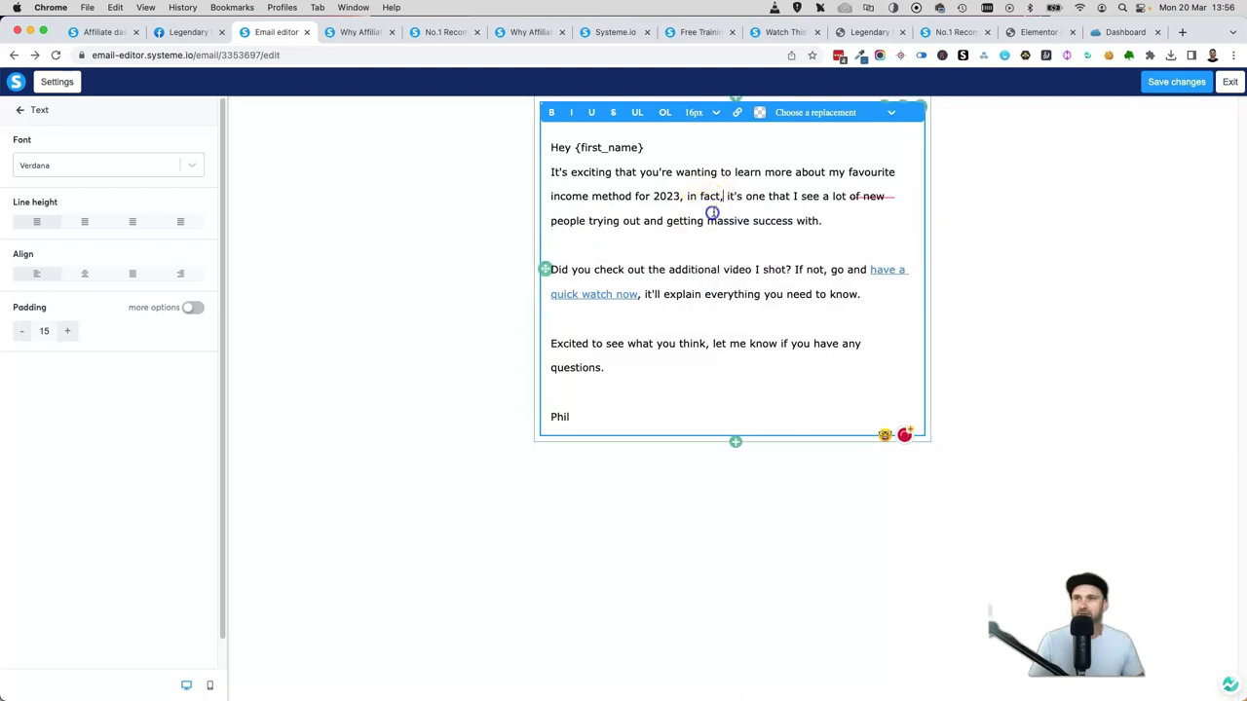
{"action": "left_click", "coordinate": [875, 193]}
Save the email's changes, exit the email editor and check the finished email down to its signature
{"action": "left_click", "coordinate": [1176, 82]}
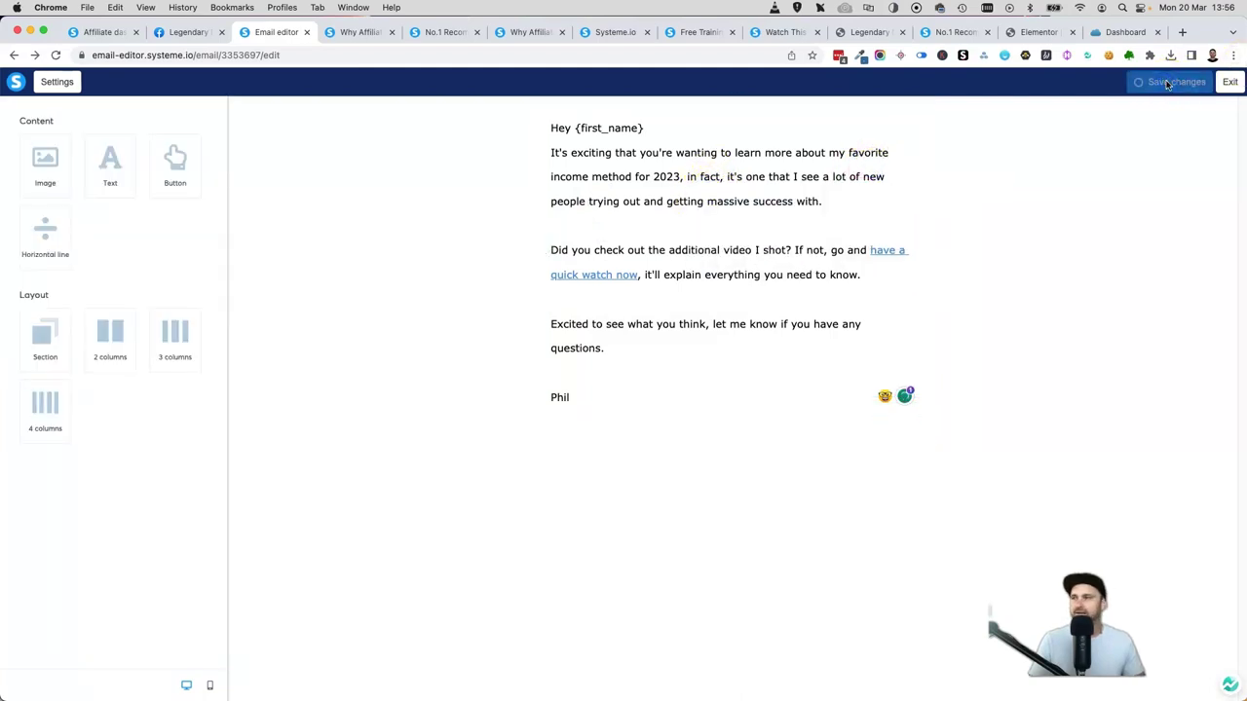
{"action": "left_click", "coordinate": [1230, 84]}
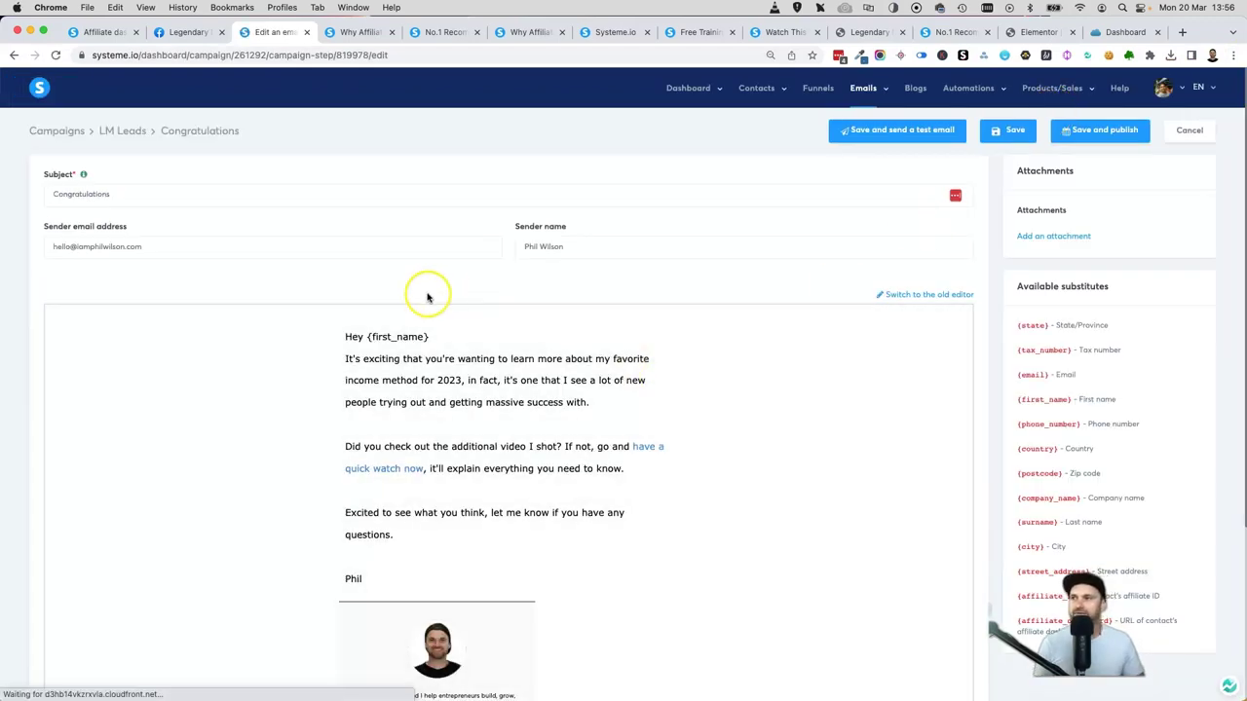
{"action": "mouse_move", "coordinate": [565, 559]}
{"action": "scroll", "coordinate": [614, 526], "scroll_direction": "down", "scroll_amount": 3}
{"action": "scroll", "coordinate": [614, 438], "scroll_direction": "up", "scroll_amount": 3}
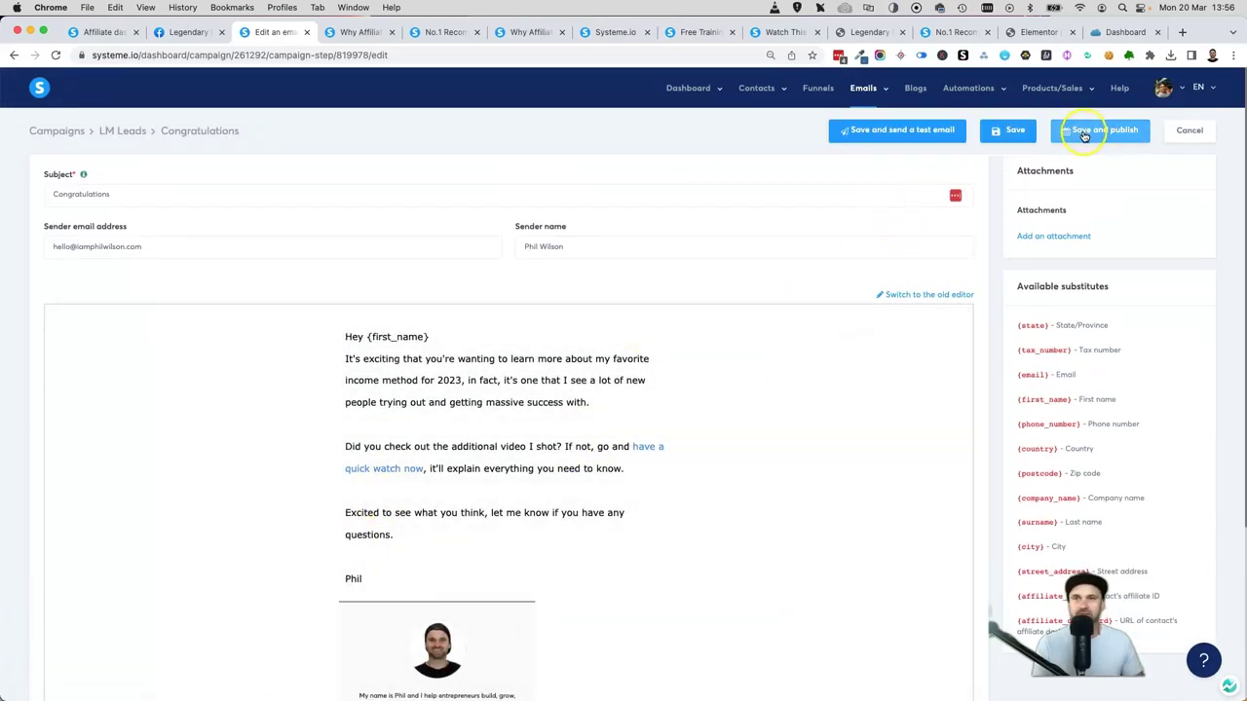
Save and publish the Congratulations email with a sending delay of 1 minute
{"action": "left_click", "coordinate": [1084, 135]}
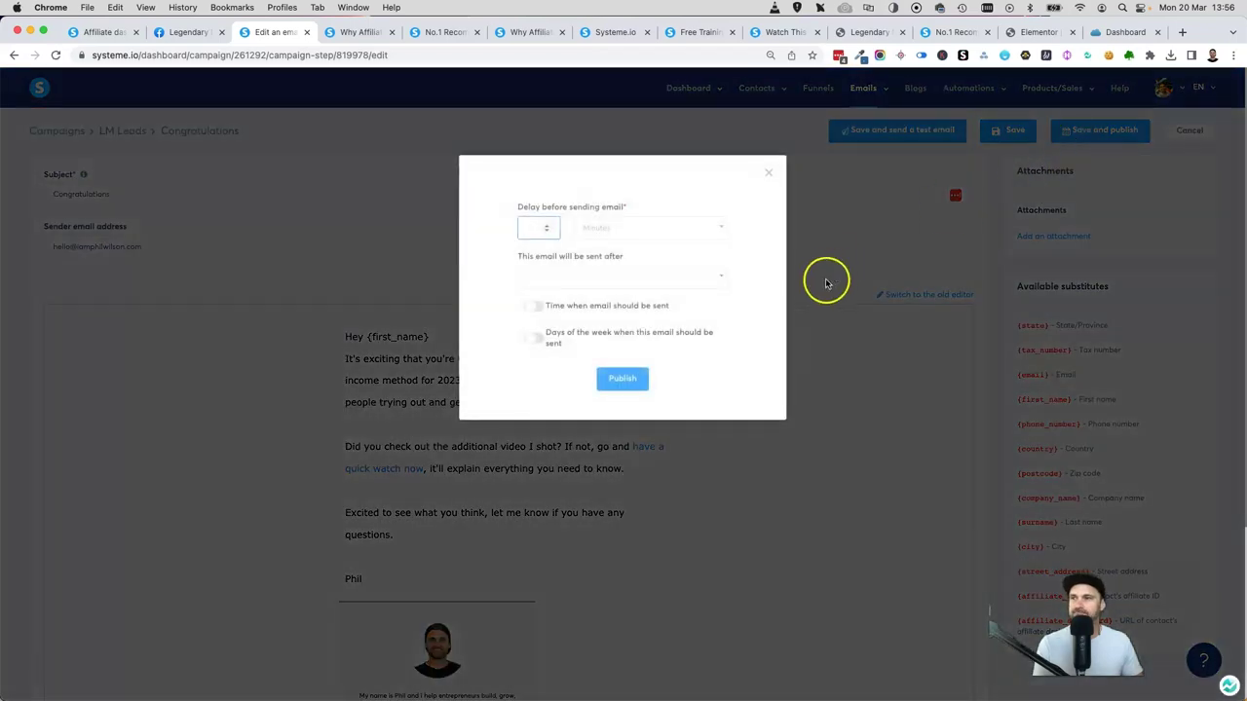
{"action": "left_click", "coordinate": [545, 228]}
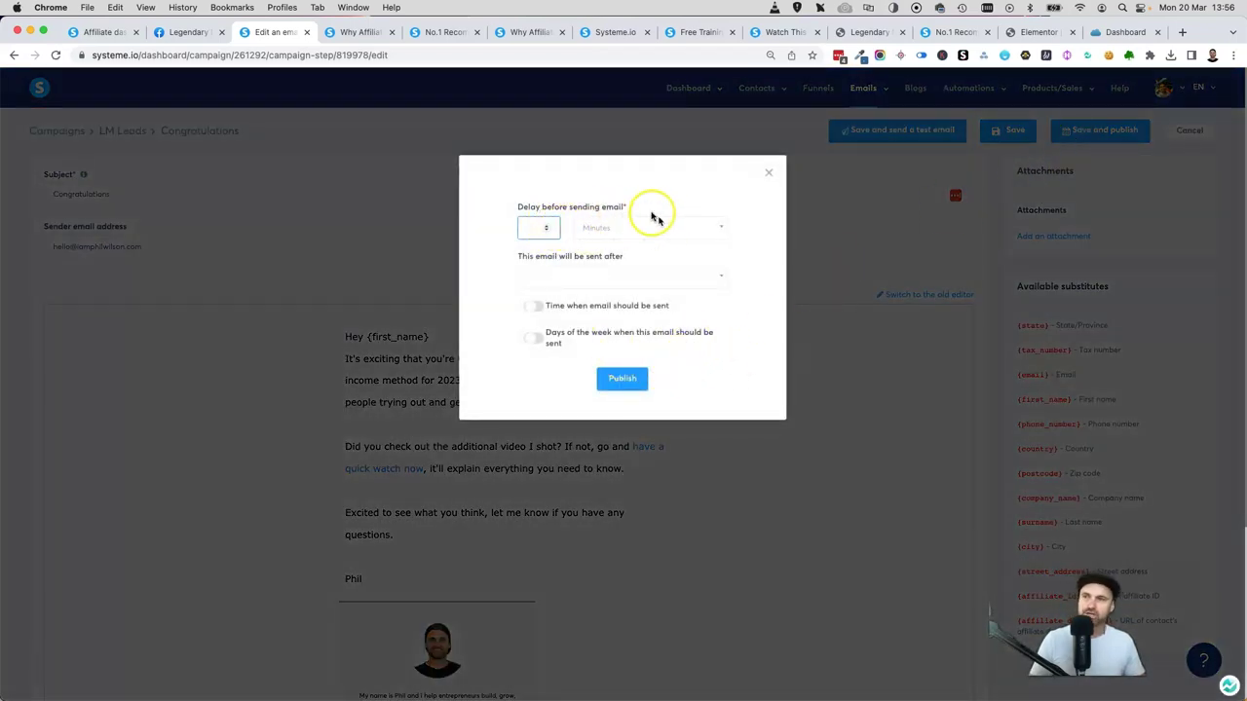
{"action": "left_click", "coordinate": [663, 252]}
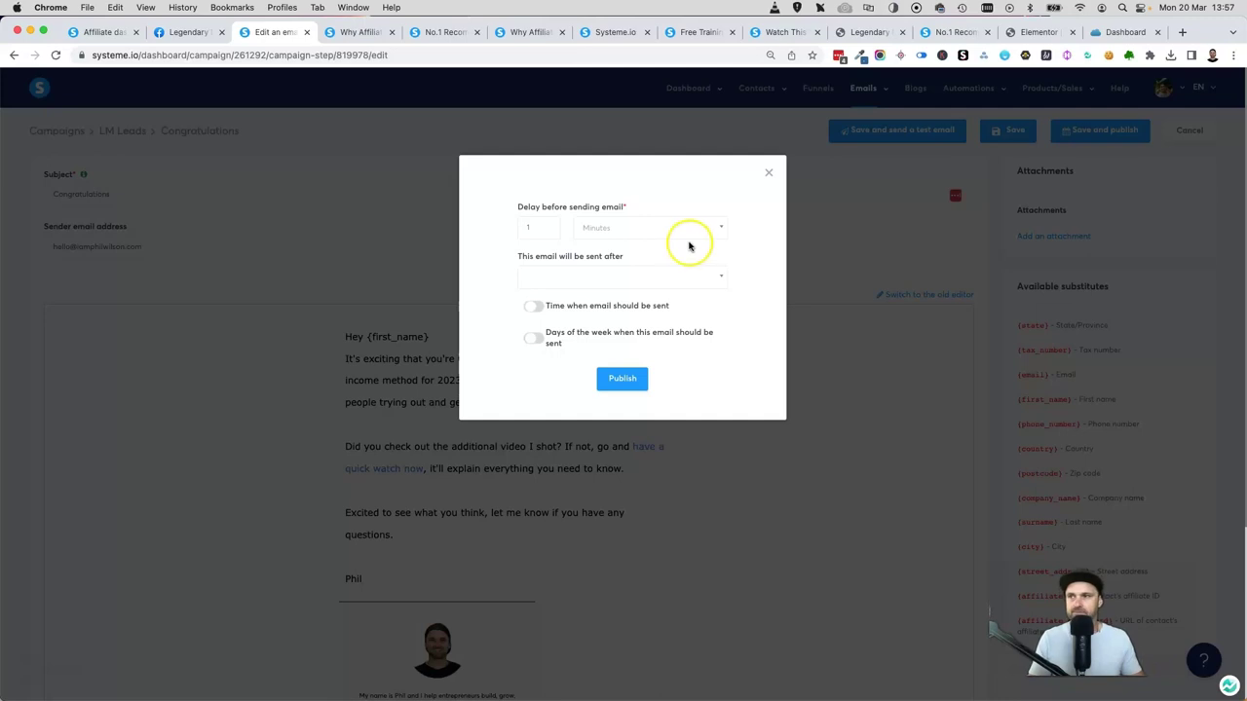
{"action": "left_click", "coordinate": [674, 277]}
{"action": "left_click", "coordinate": [733, 267]}
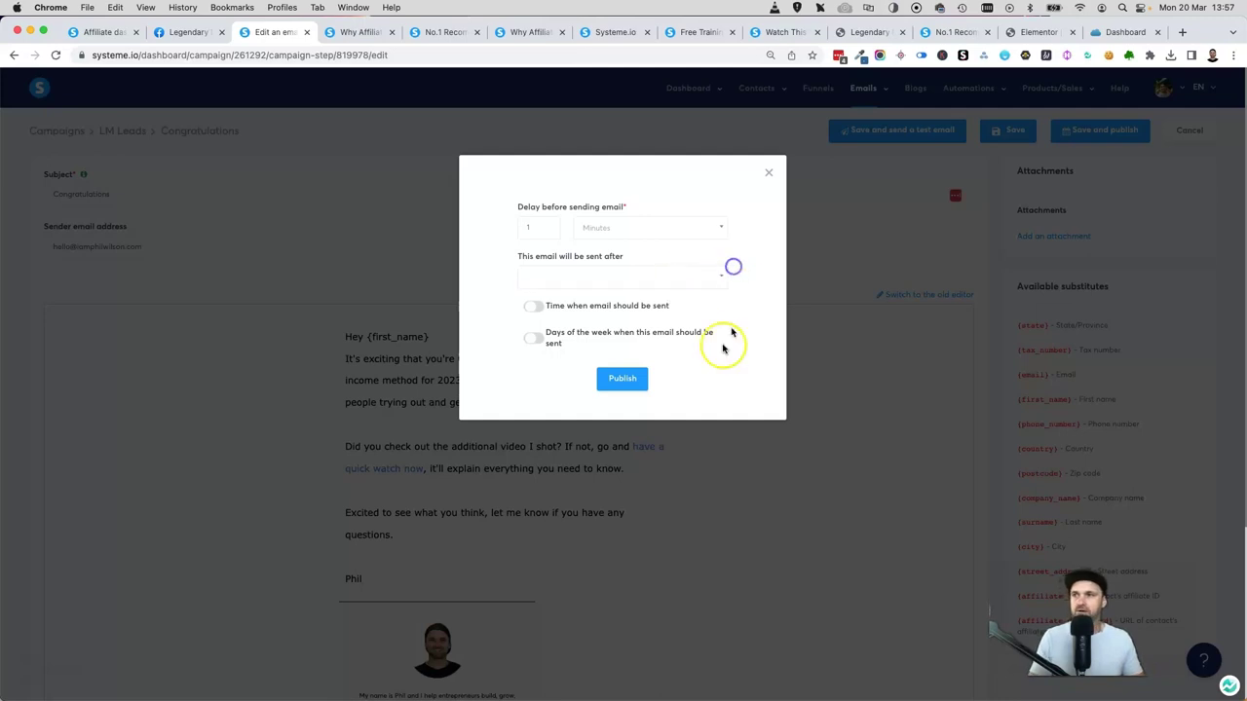
{"action": "left_click", "coordinate": [628, 382]}
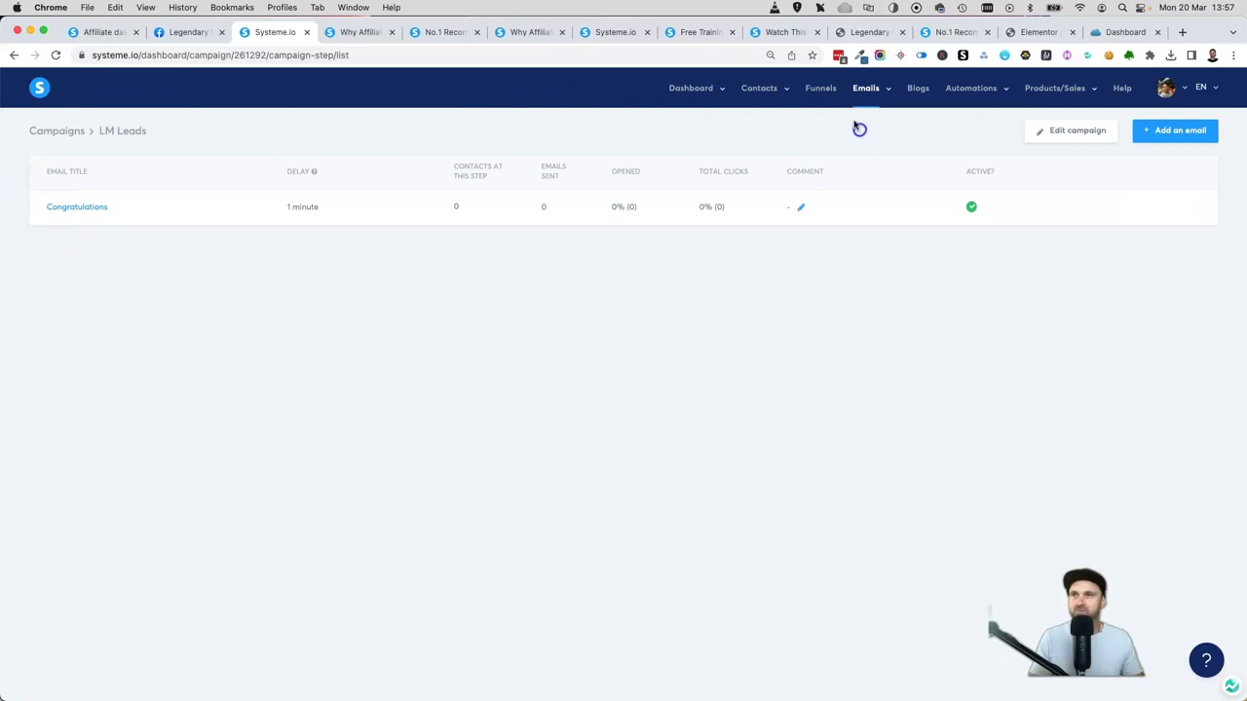
Open the form-subscription automation rule of the landing page step in the [SHARE] Legendary Funnel (copy) funnel
{"action": "left_click", "coordinate": [820, 87]}
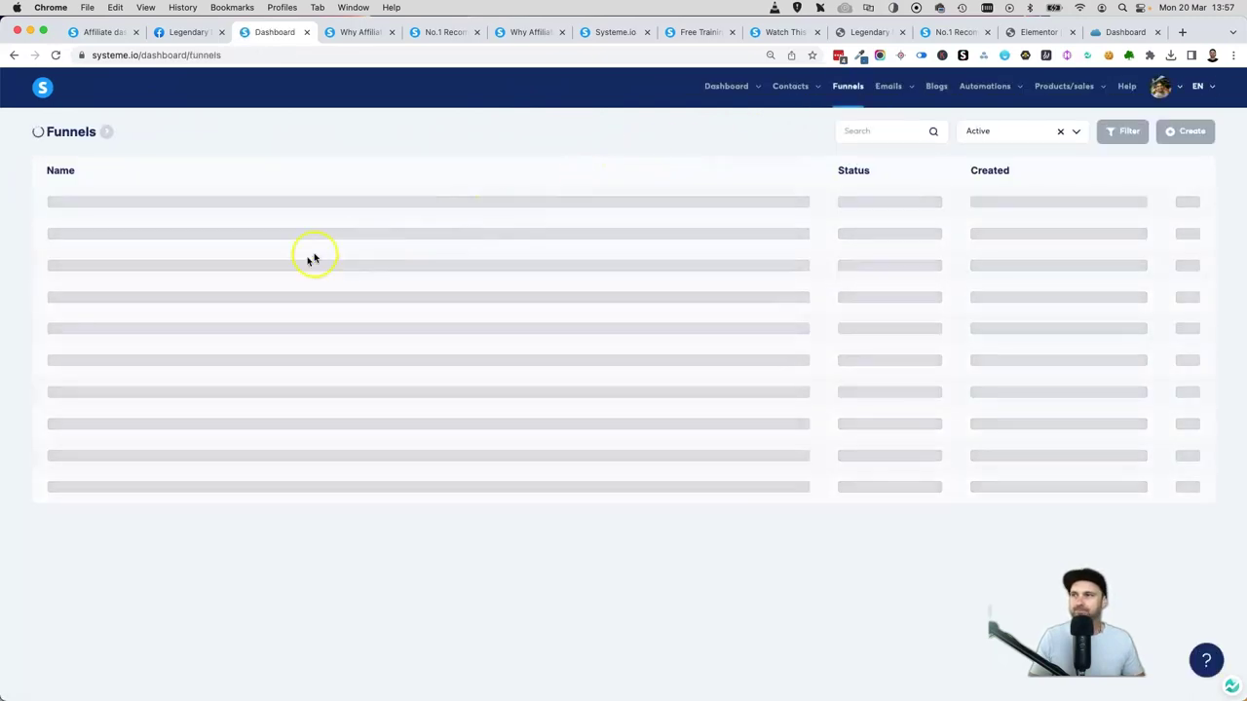
{"action": "left_click", "coordinate": [141, 204]}
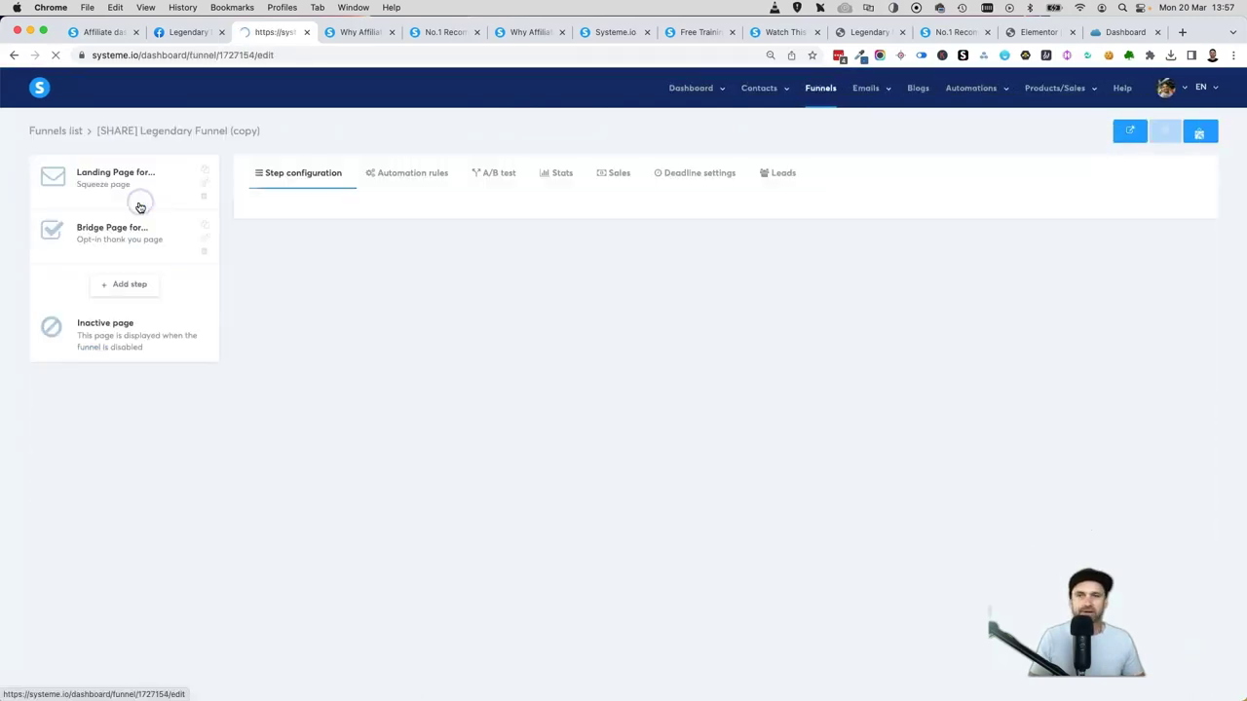
{"action": "left_click", "coordinate": [409, 174]}
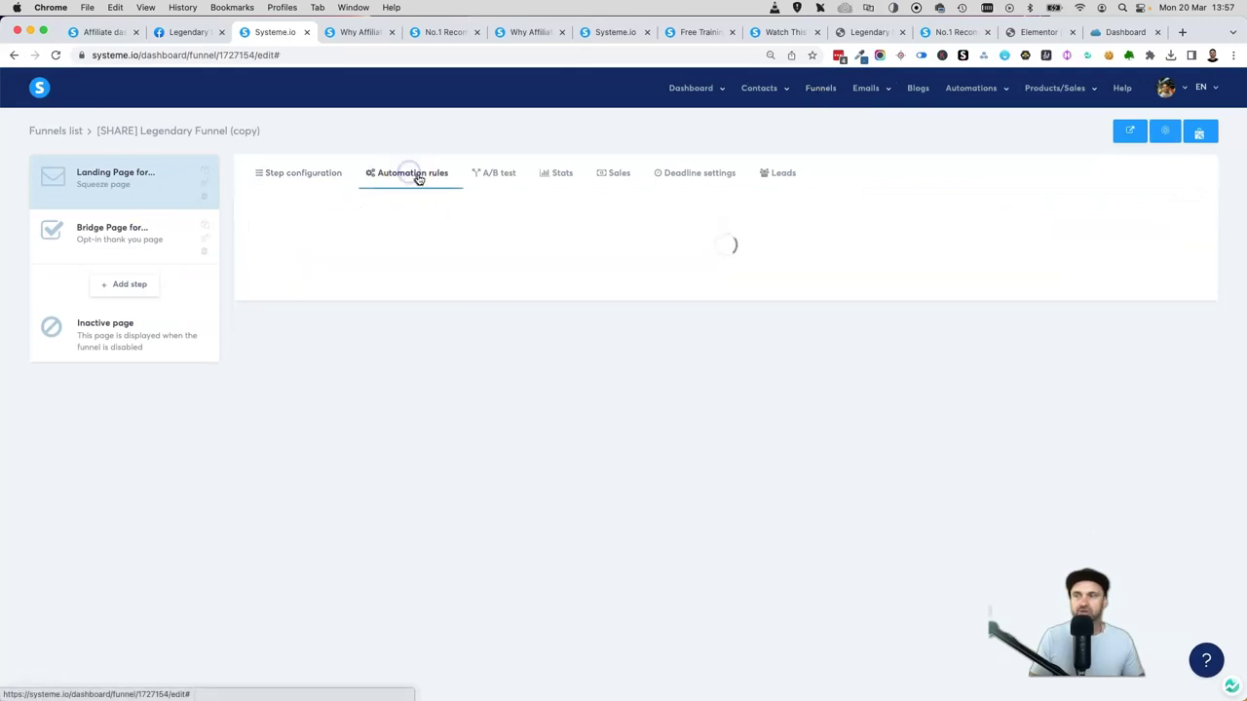
{"action": "left_click", "coordinate": [430, 253]}
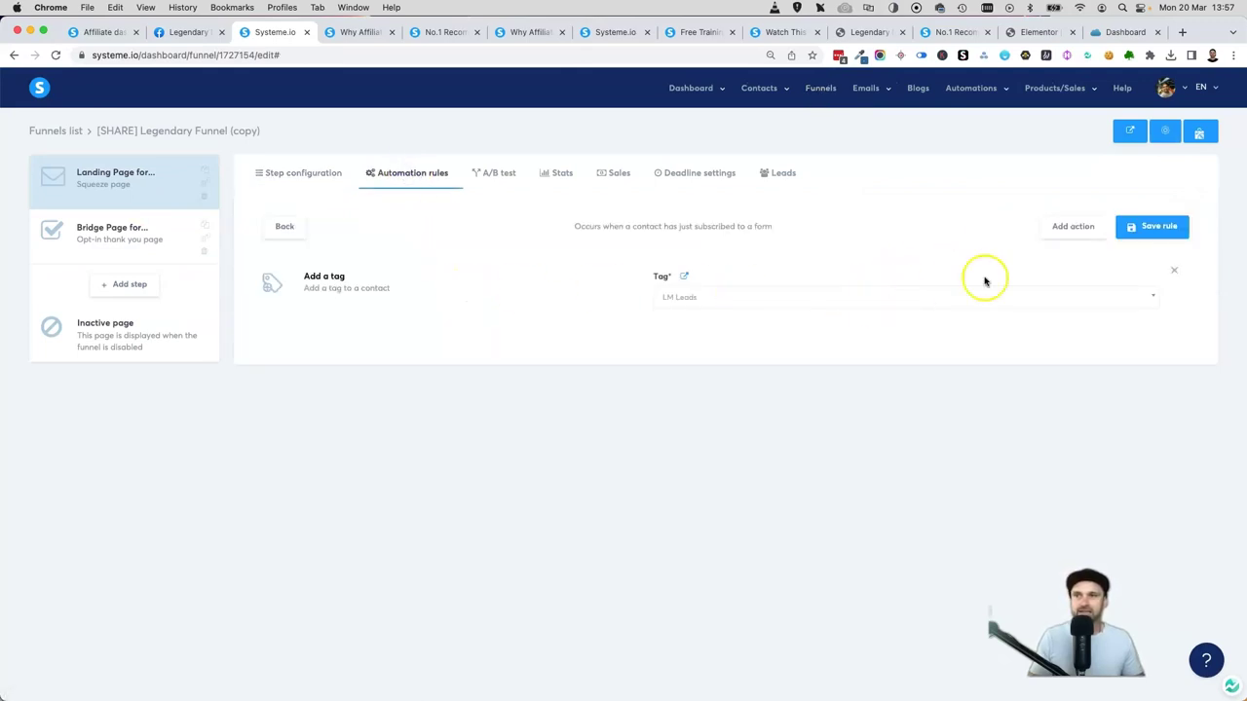
Add a Subscribe to campaign action for the LM Leads campaign to the rule and save the rule
{"action": "left_click", "coordinate": [1068, 227]}
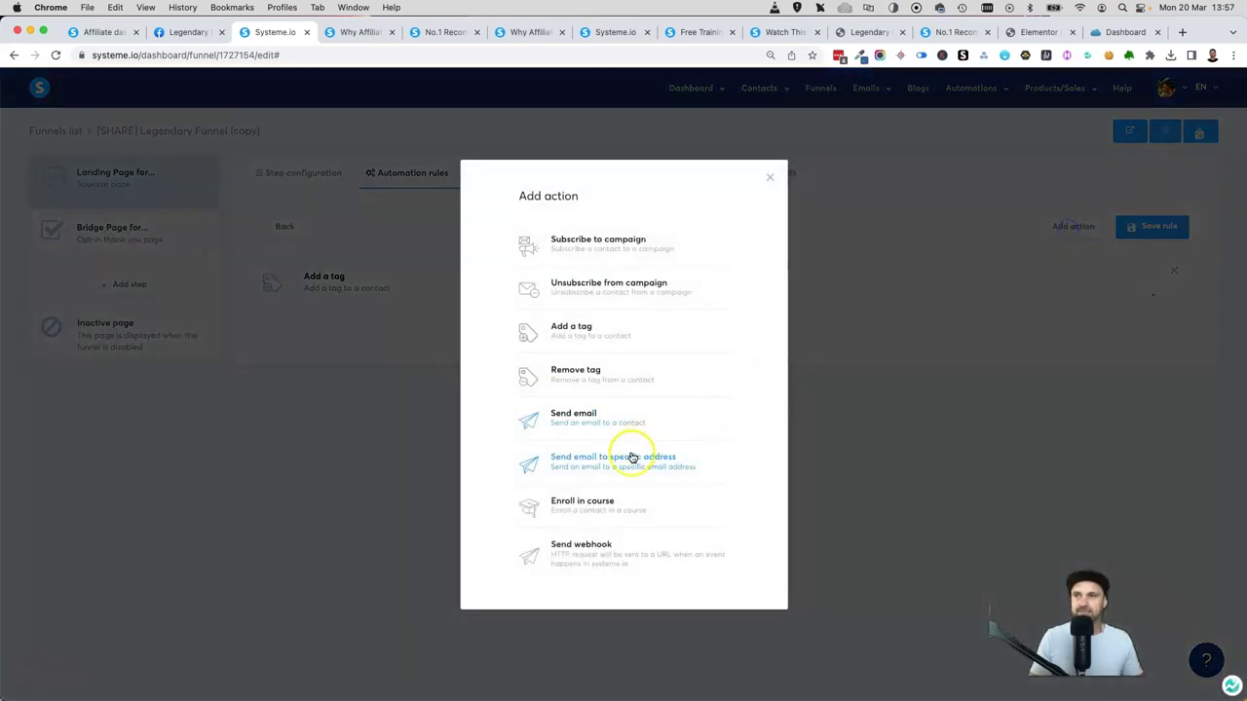
{"action": "left_click", "coordinate": [643, 245]}
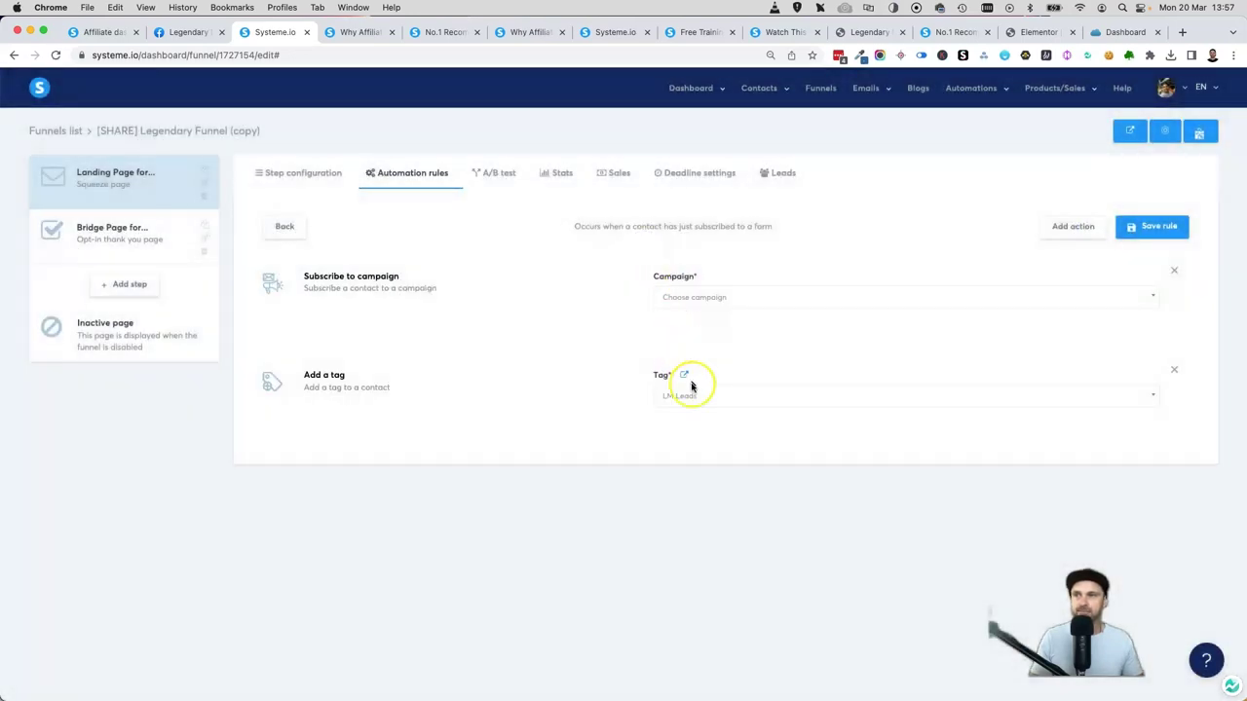
{"action": "left_click", "coordinate": [695, 296]}
{"action": "type", "text": "lm"}
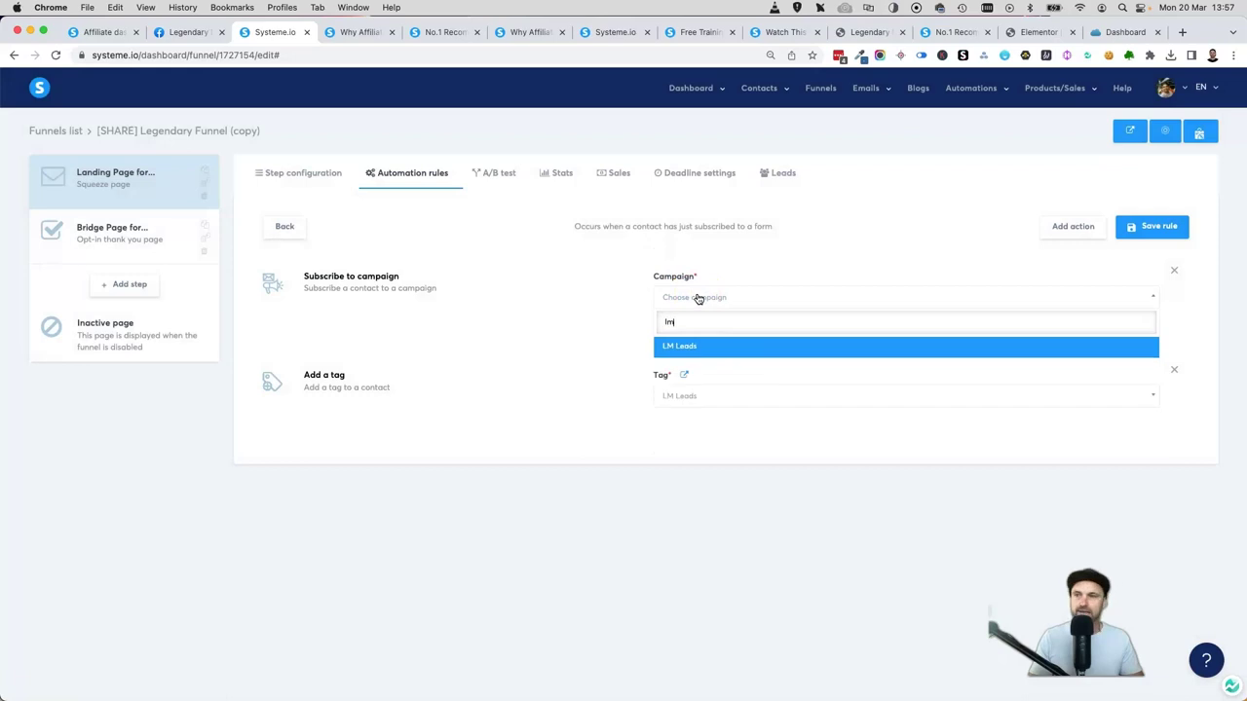
{"action": "left_click", "coordinate": [693, 347]}
{"action": "left_click", "coordinate": [1140, 228]}
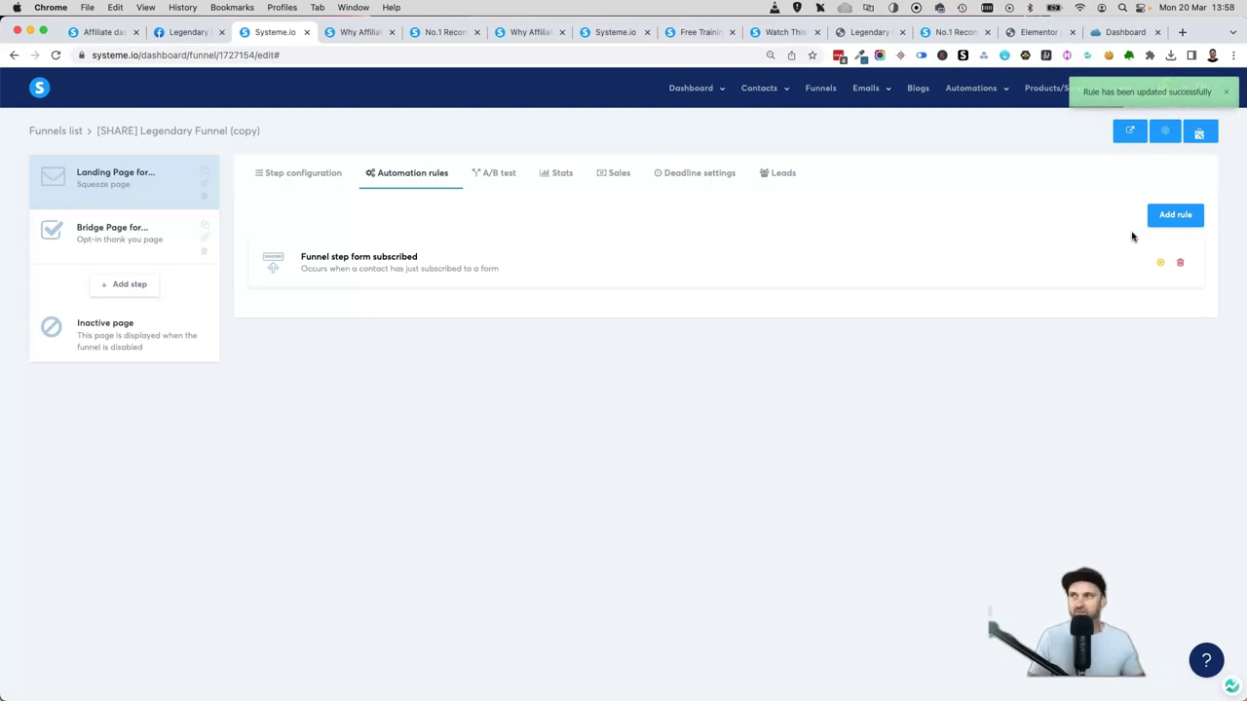
Review the landing page step's configuration, examining the domain and the URL path
{"action": "left_click", "coordinate": [123, 175]}
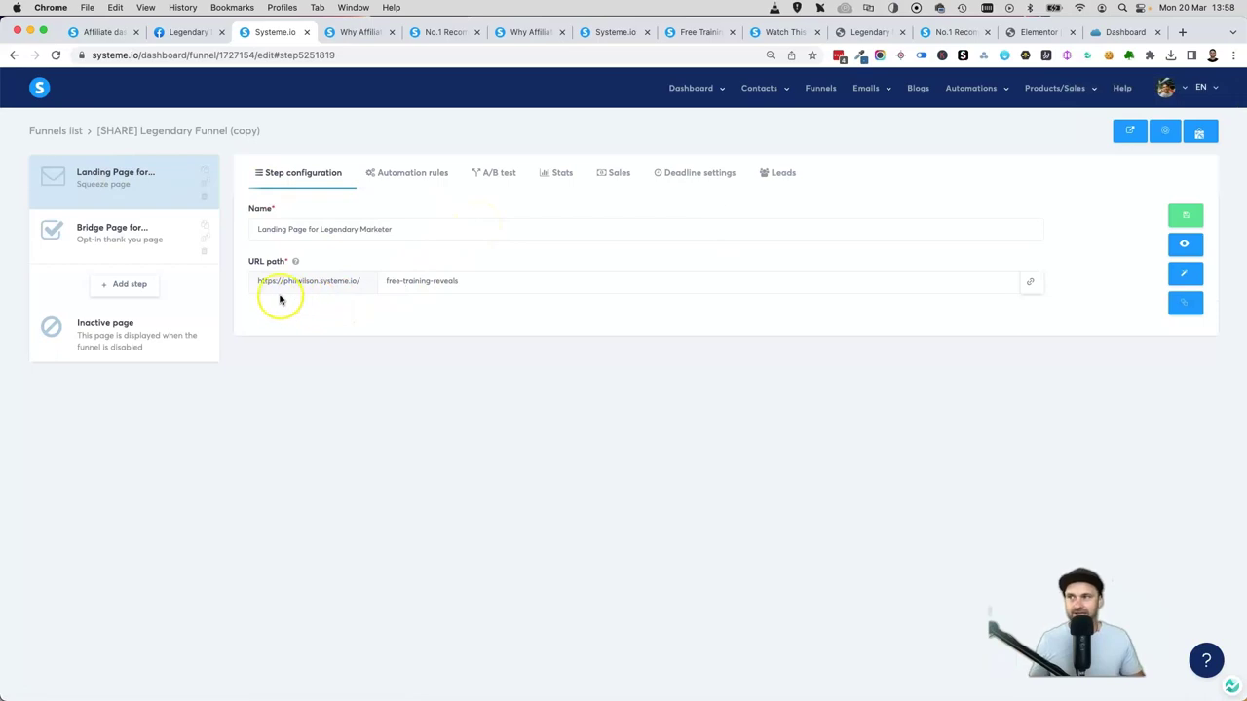
{"action": "left_click_drag", "start_coordinate": [251, 282], "coordinate": [364, 284]}
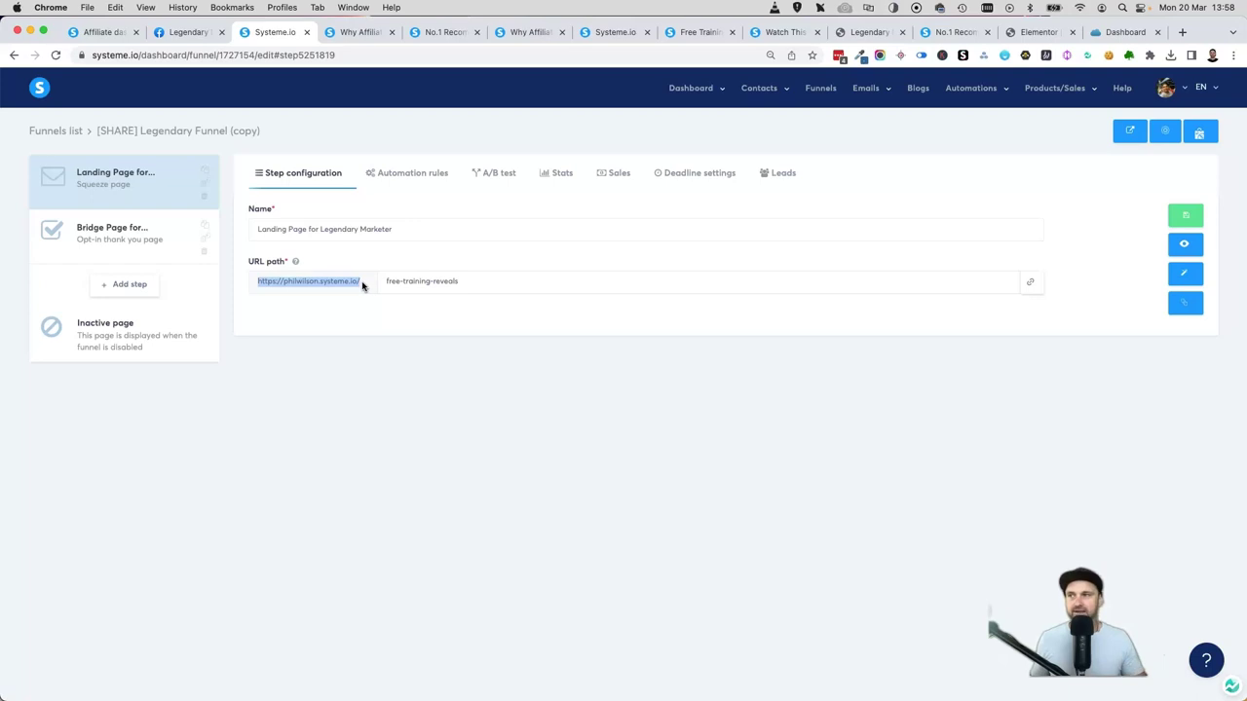
{"action": "left_click", "coordinate": [379, 315]}
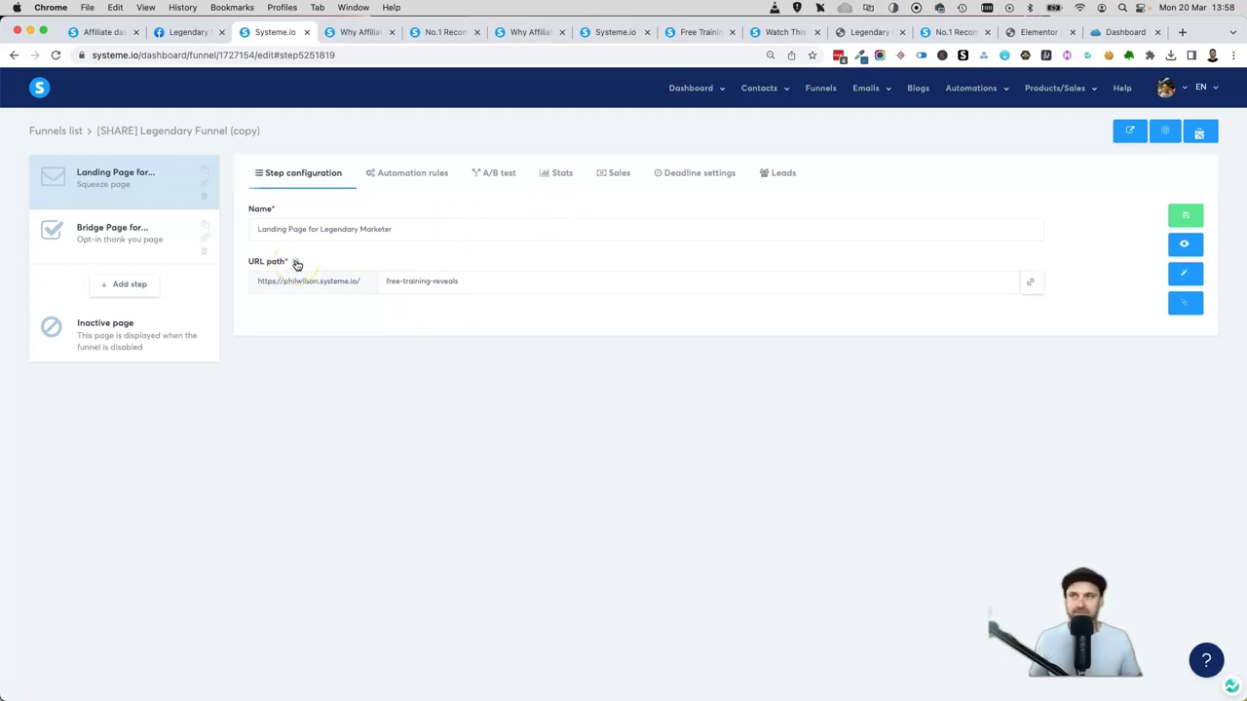
{"action": "left_click_drag", "start_coordinate": [581, 283], "coordinate": [357, 281]}
{"action": "left_click", "coordinate": [529, 308]}
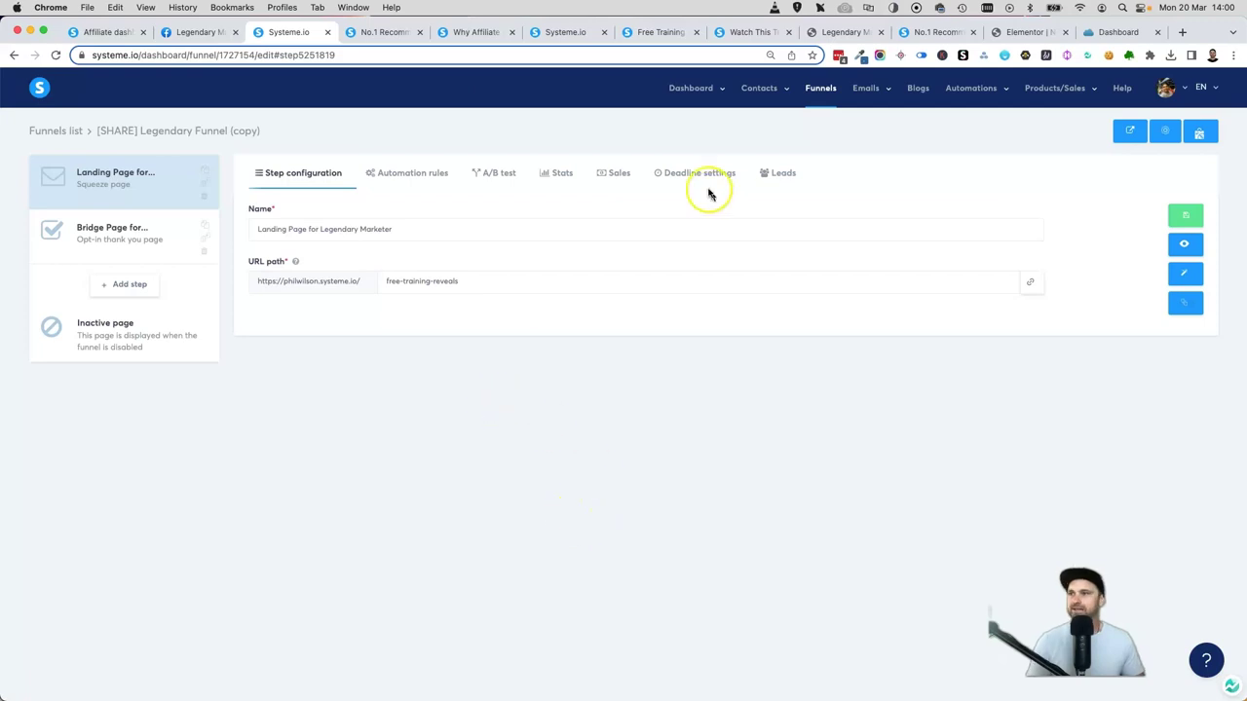
Look through the current funnel's page previews, the [SHARE] Legendary Funnel 2 configuration and the text of its squeeze page
{"action": "left_click", "coordinate": [388, 32]}
{"action": "left_click", "coordinate": [463, 33]}
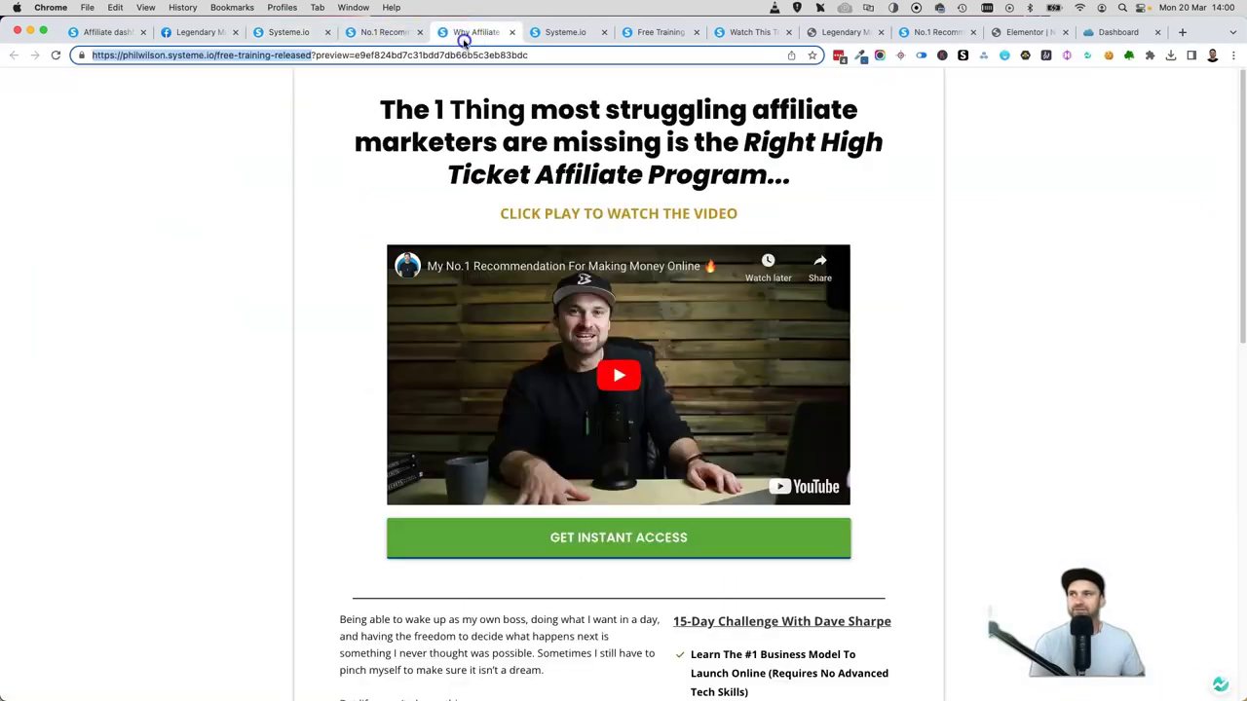
{"action": "left_click", "coordinate": [564, 32]}
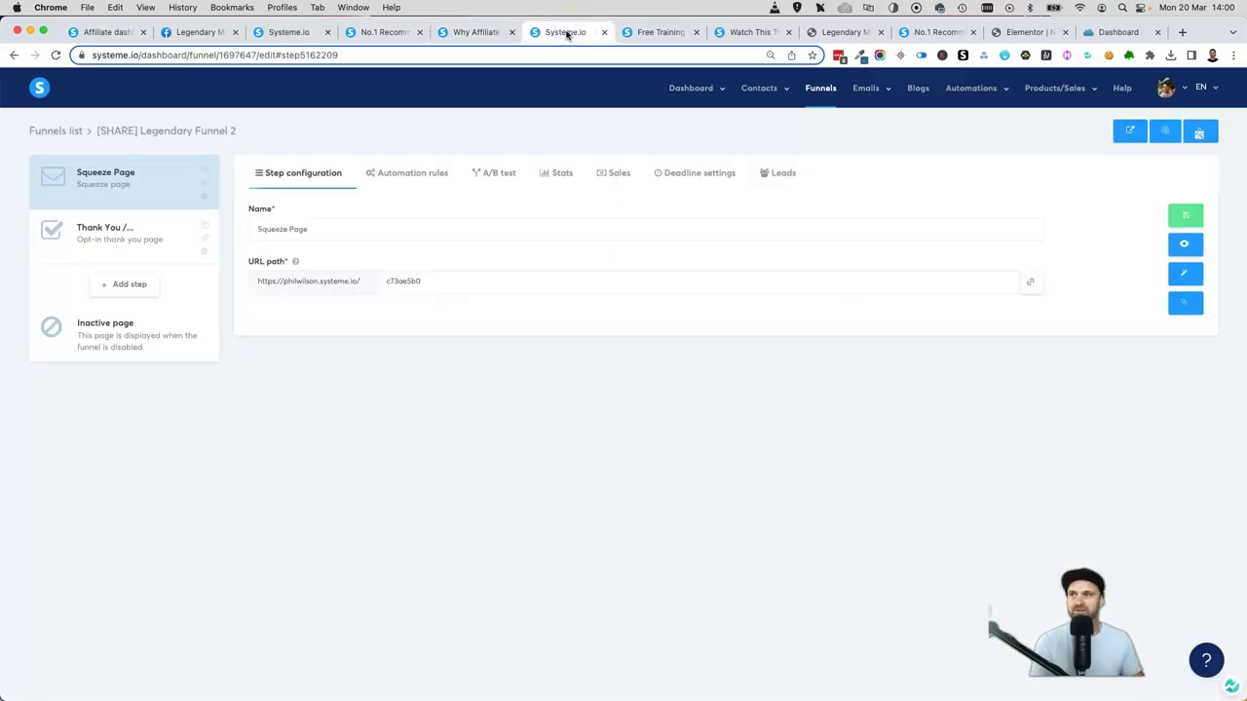
{"action": "left_click", "coordinate": [633, 32]}
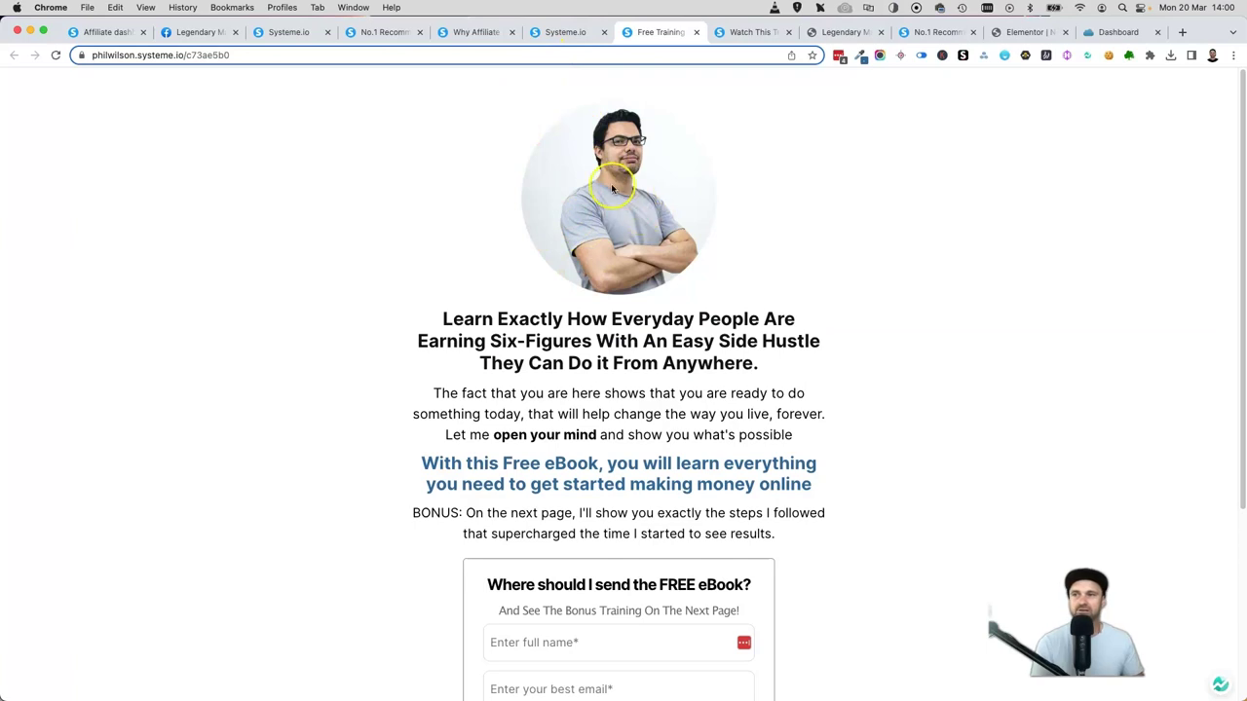
{"action": "left_click_drag", "start_coordinate": [419, 329], "coordinate": [818, 538]}
{"action": "left_click", "coordinate": [818, 537]}
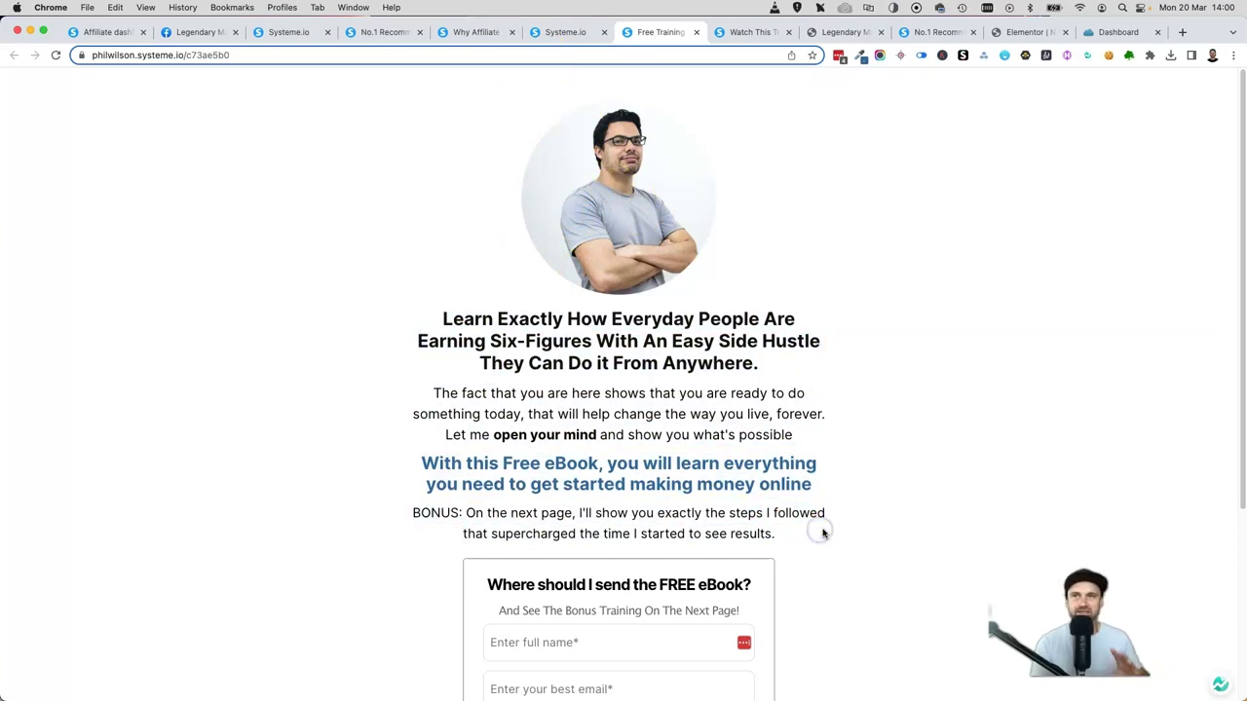
Examine the second funnel's thank-you page, including its bonus video and the introduction text further down
{"action": "left_click", "coordinate": [738, 33]}
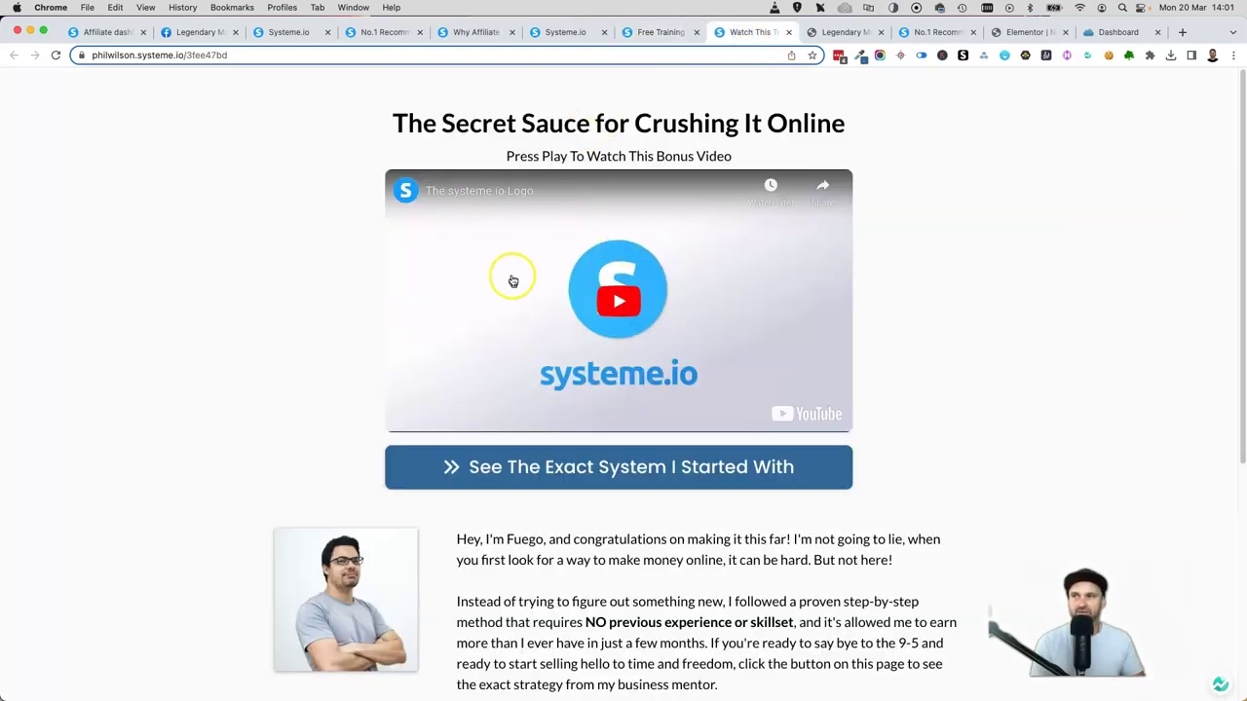
{"action": "scroll", "coordinate": [509, 275], "scroll_direction": "down", "scroll_amount": 3}
{"action": "left_click_drag", "start_coordinate": [450, 382], "coordinate": [686, 548]}
{"action": "scroll", "coordinate": [793, 629], "scroll_direction": "down", "scroll_amount": 1}
{"action": "left_click", "coordinate": [686, 548]}
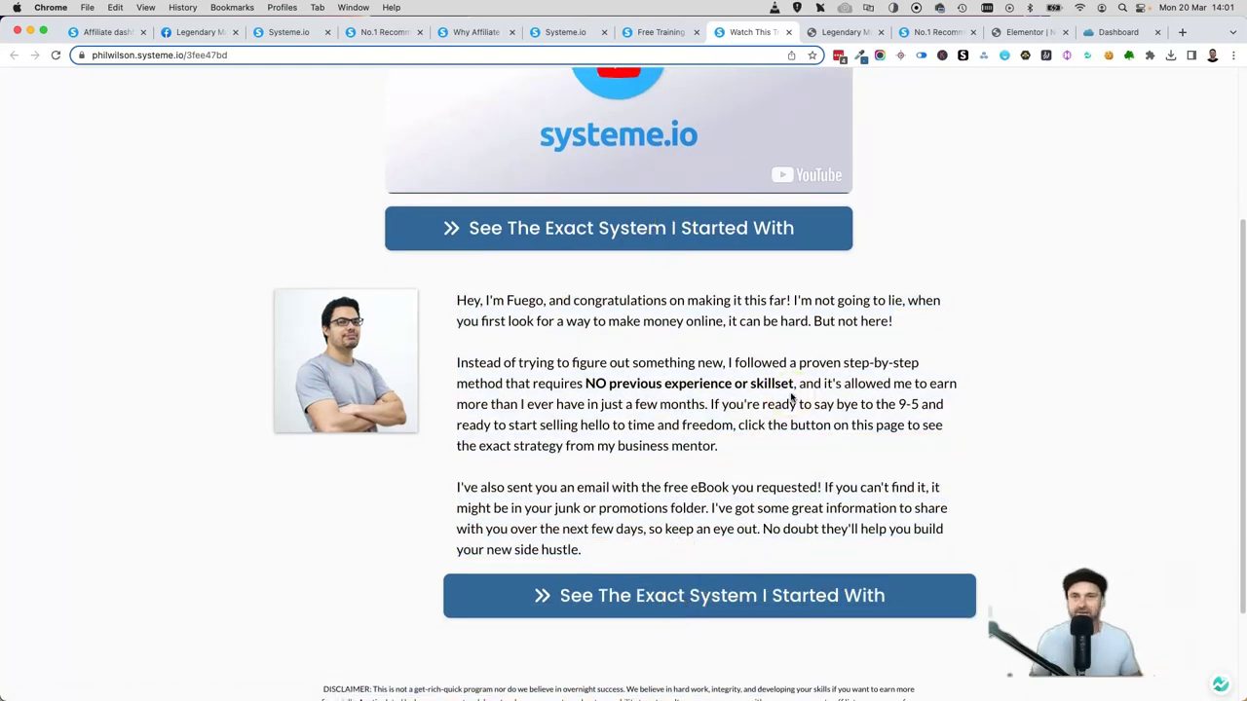
{"action": "scroll", "coordinate": [792, 402], "scroll_direction": "up", "scroll_amount": 5}
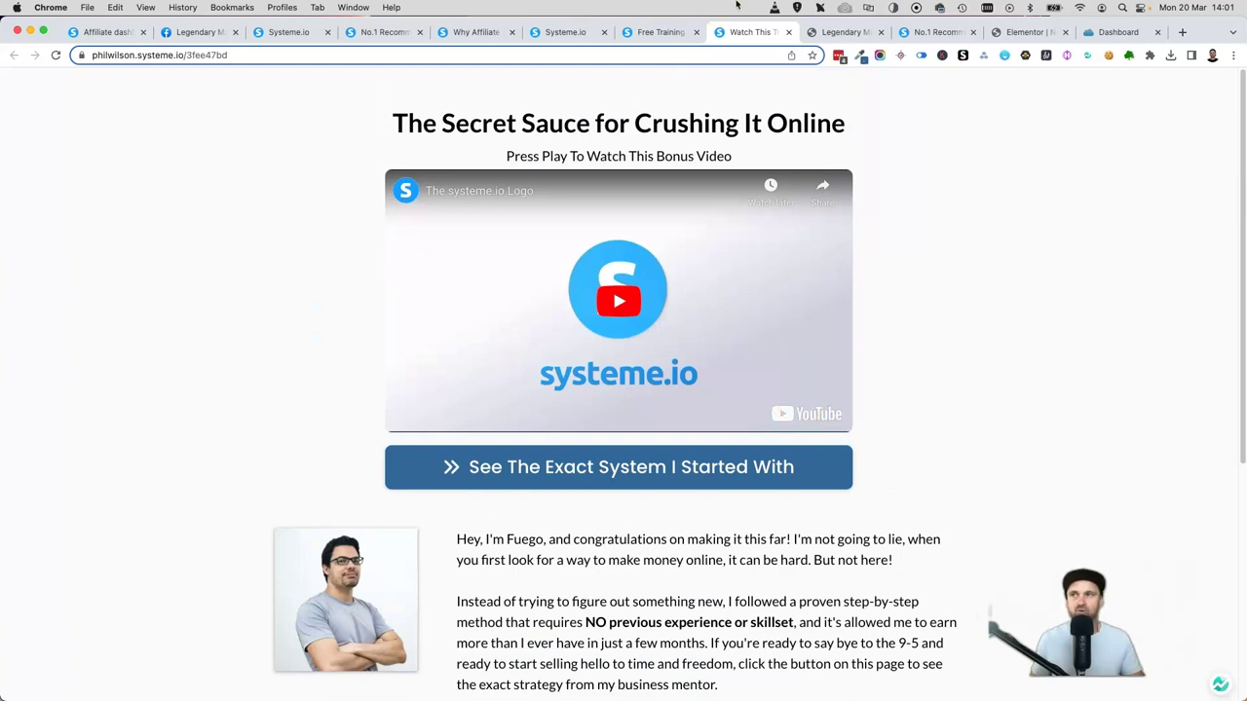
Return to the second funnel's squeeze page and examine its free eBook offer
{"action": "left_click", "coordinate": [659, 32]}
{"action": "left_click_drag", "start_coordinate": [420, 463], "coordinate": [610, 463]}
{"action": "left_click", "coordinate": [635, 463]}
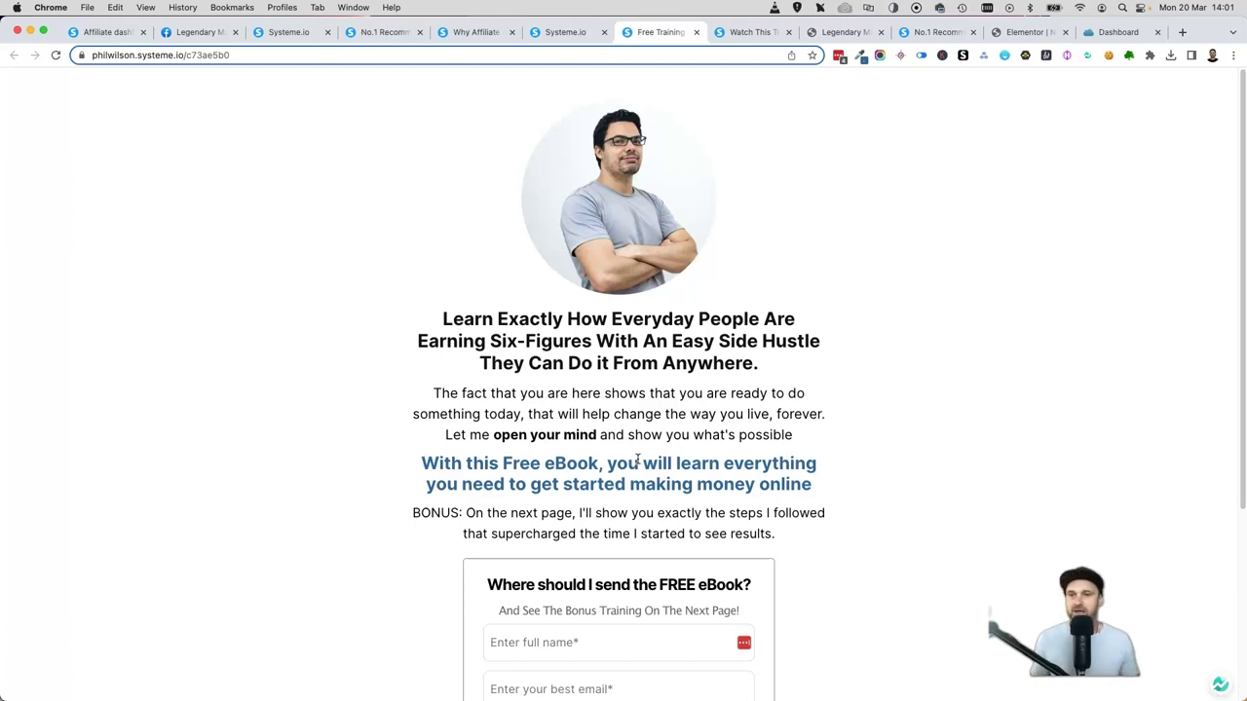
{"action": "left_click", "coordinate": [629, 437]}
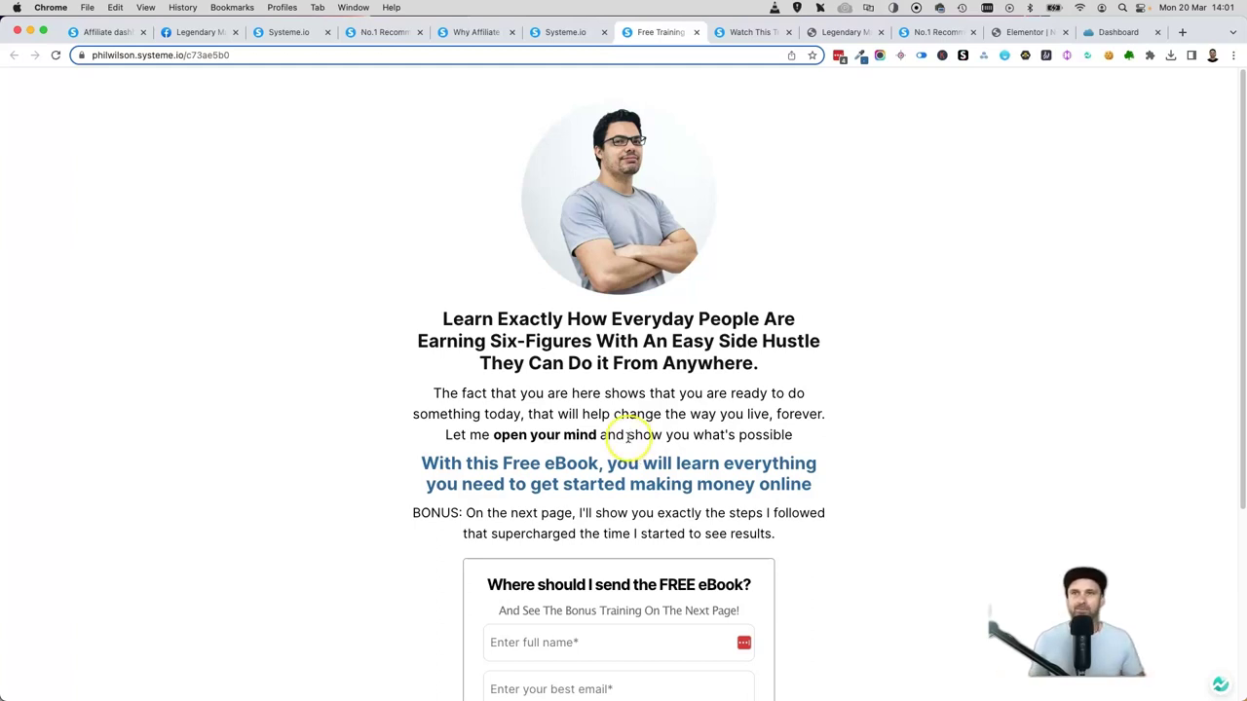